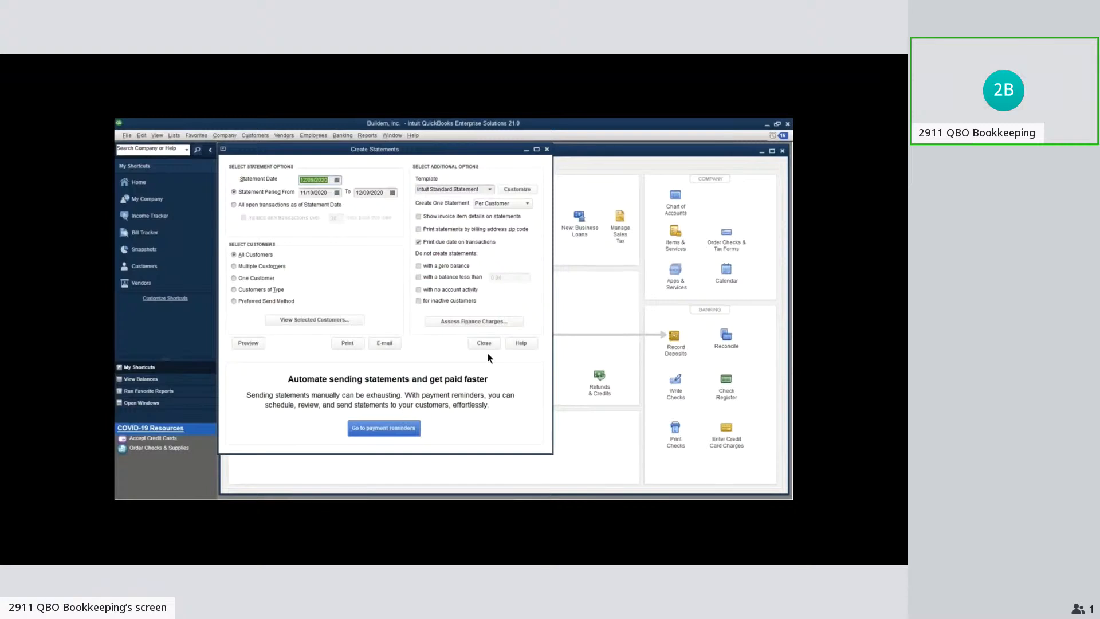
Reopen the Create Statements window and go from it to the payment reminders scheduler
key(Escape)
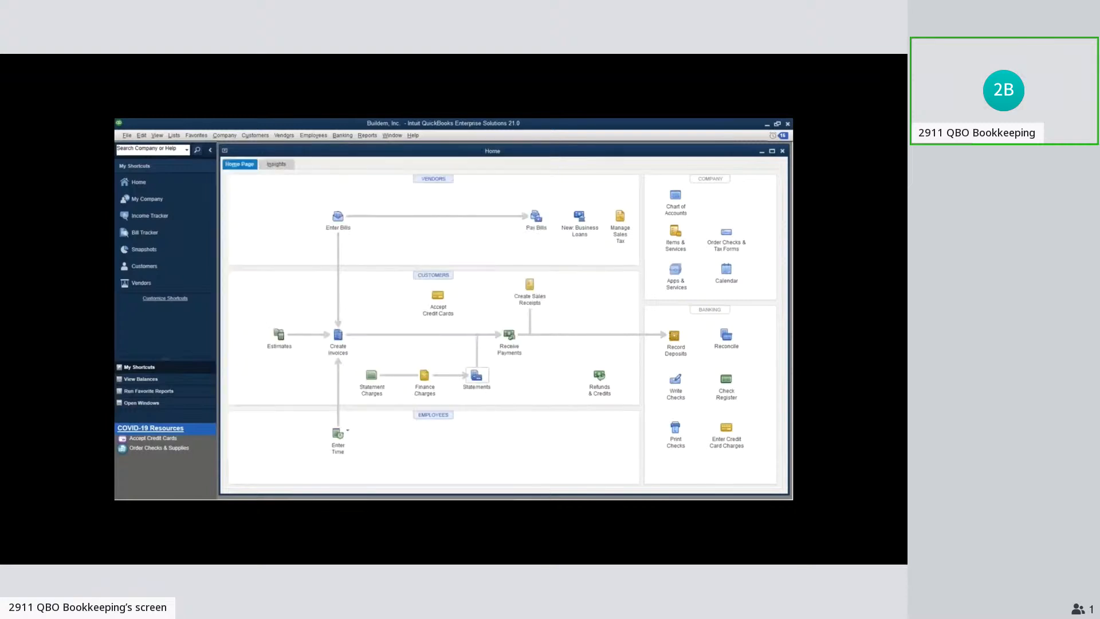
click(477, 376)
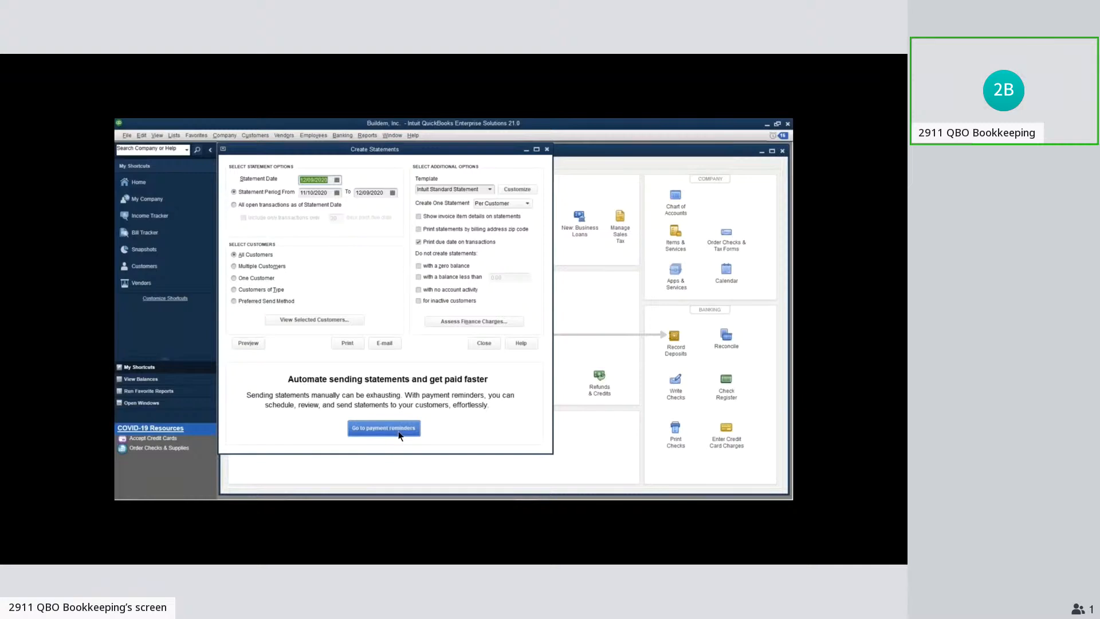
click(398, 432)
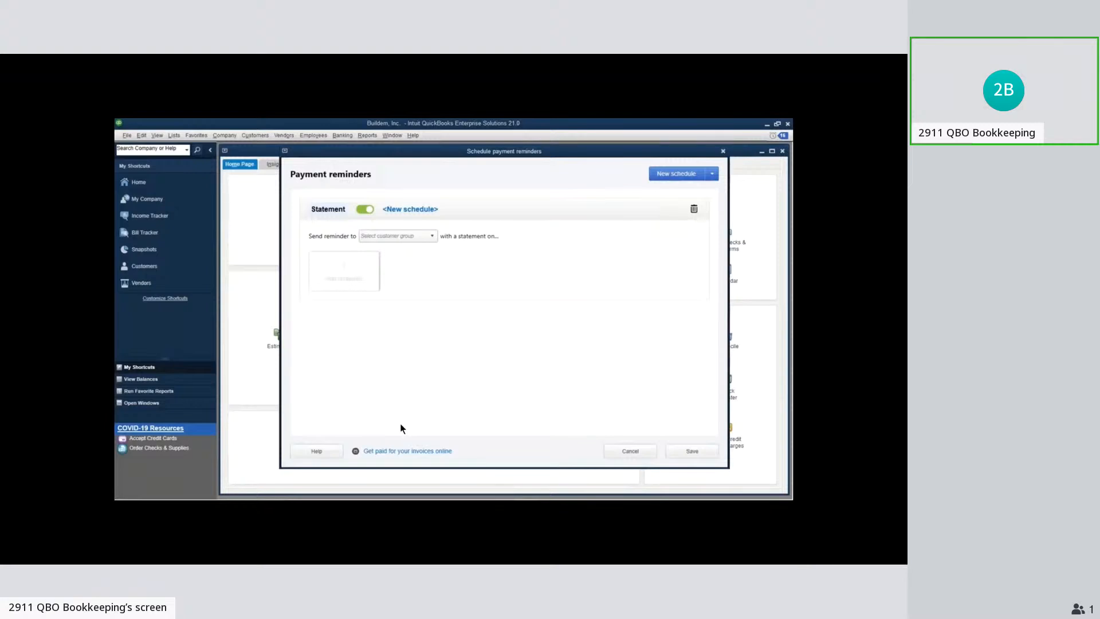
Start a new customer group for the statement reminder and name it All Customers
click(411, 242)
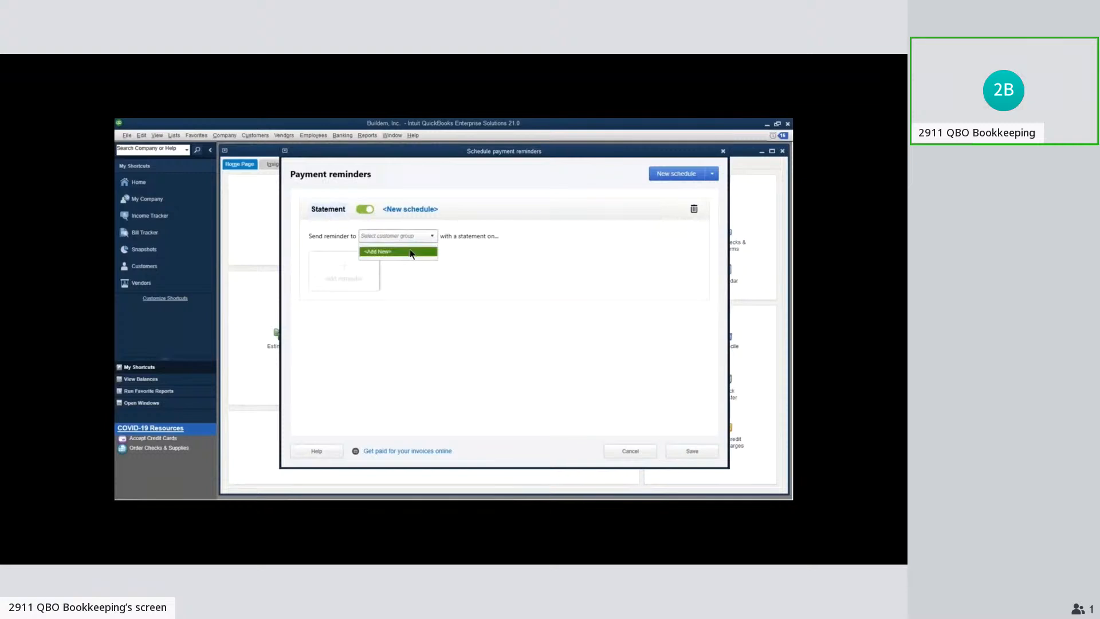
click(408, 251)
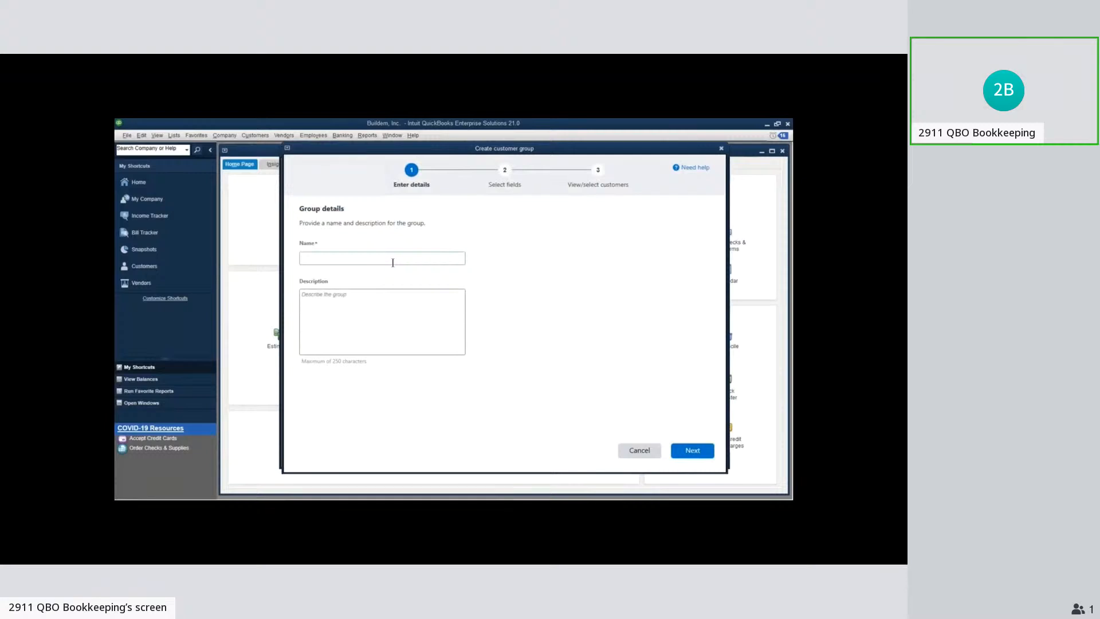
click(393, 262)
text(All Customers)
click(675, 454)
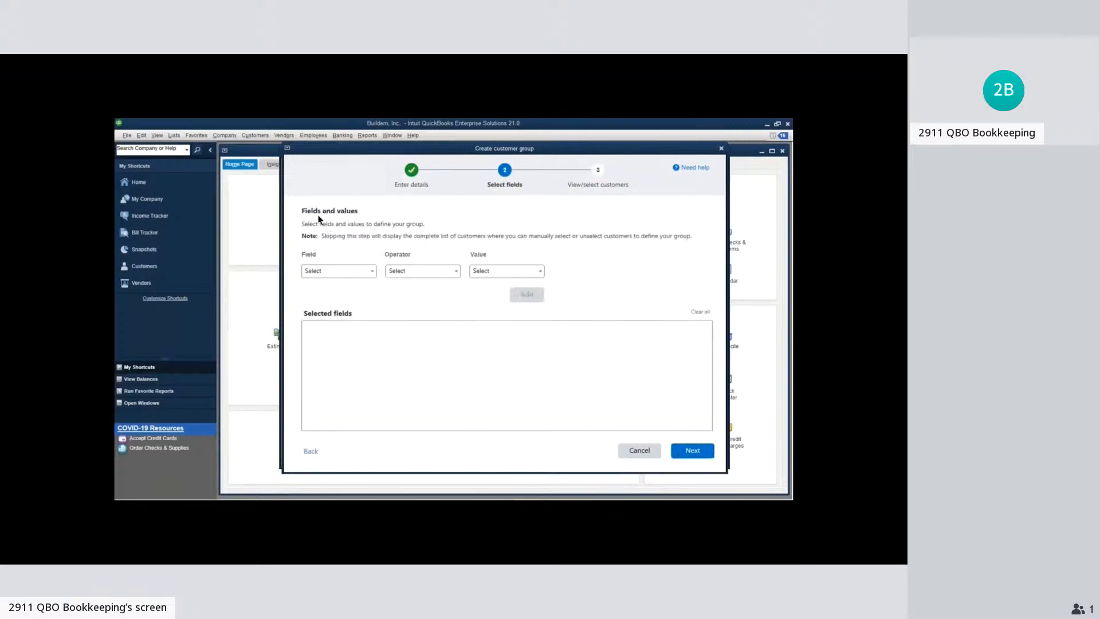
Try defining the group by Status Equals Active, preview the matching customers, and return to the field selection
click(371, 271)
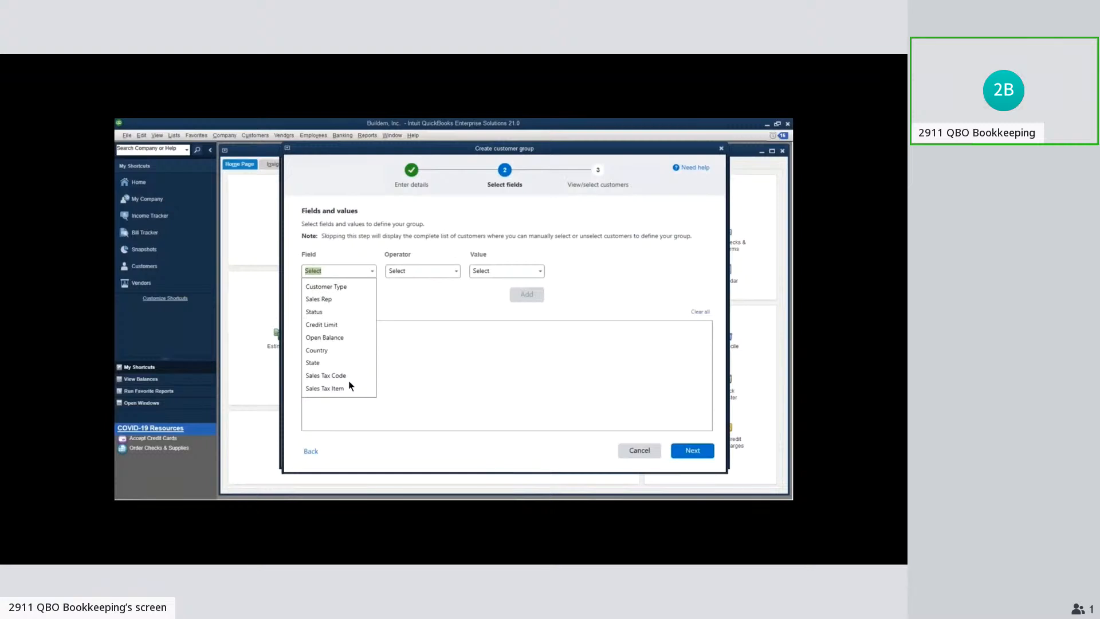
click(321, 311)
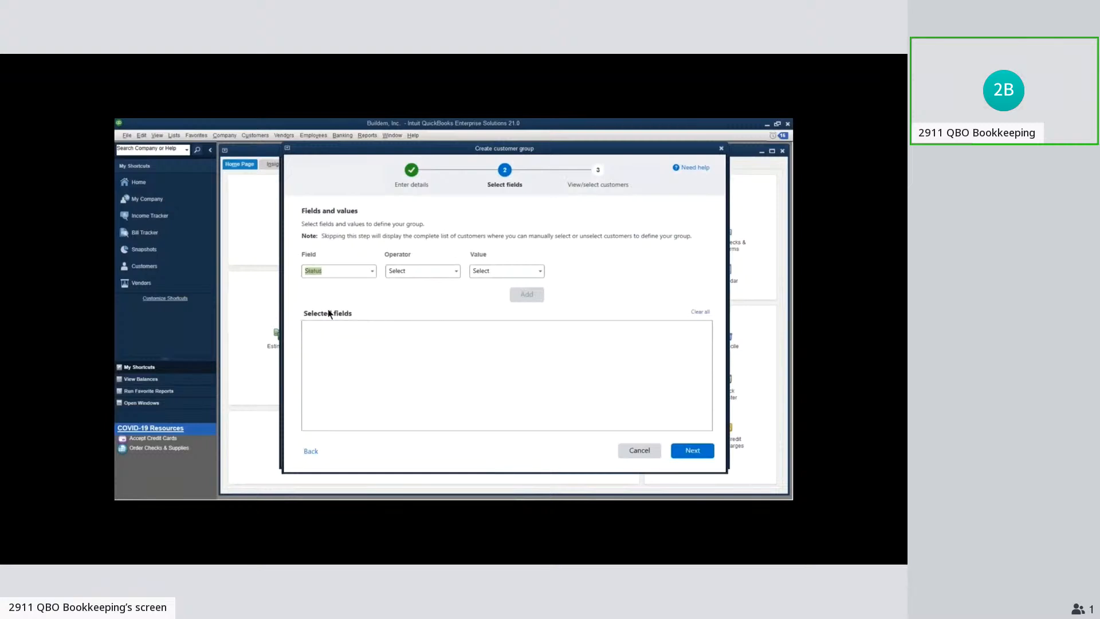
click(457, 271)
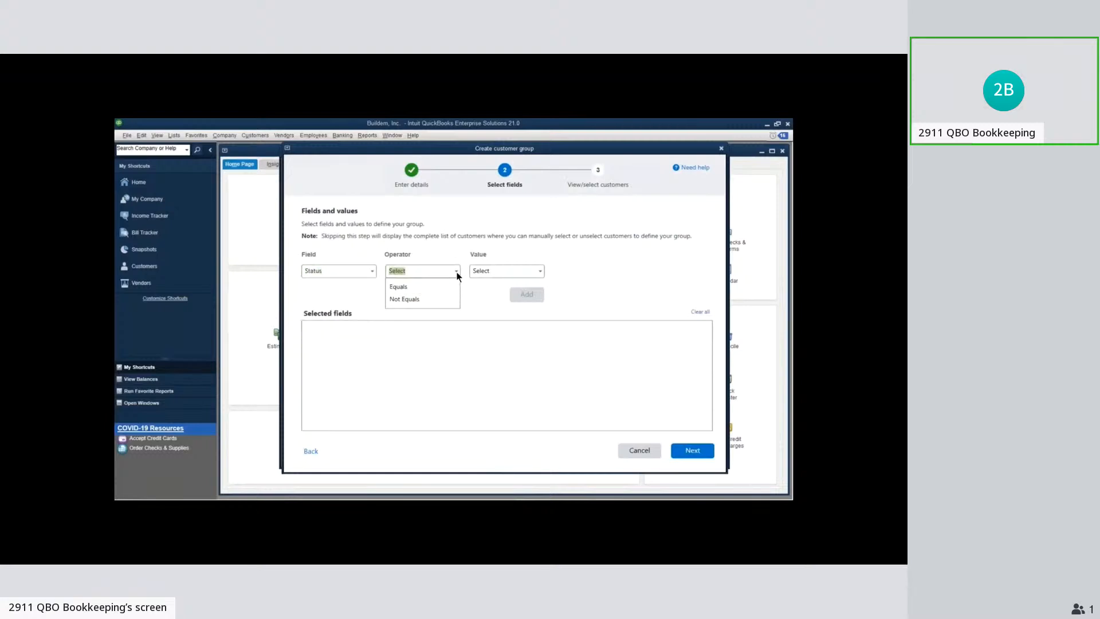
click(398, 286)
click(542, 273)
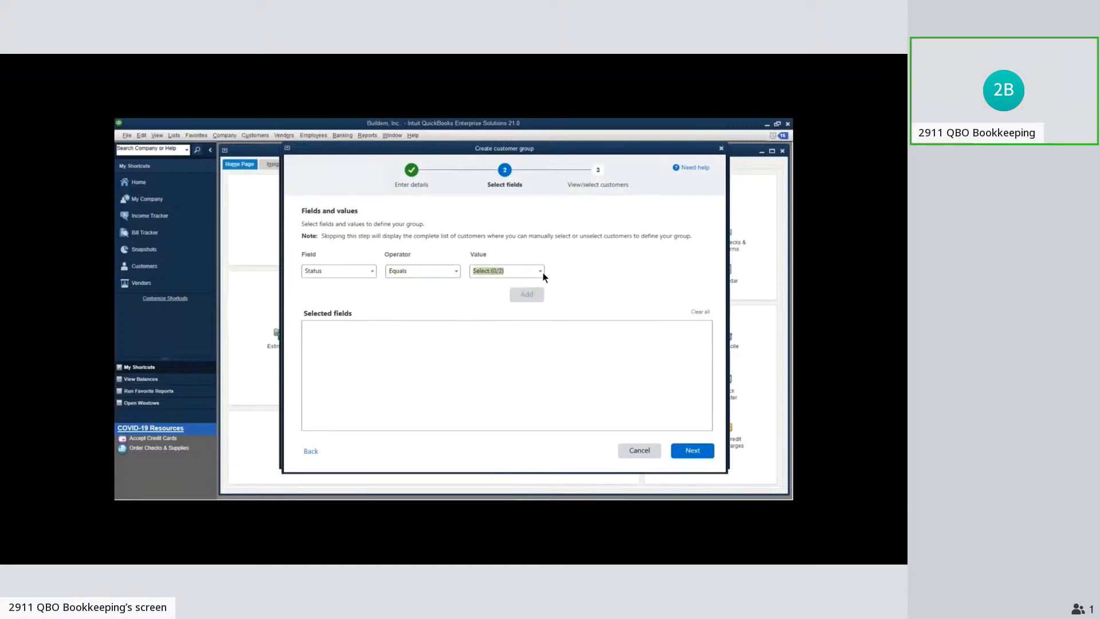
click(478, 286)
click(443, 308)
click(523, 298)
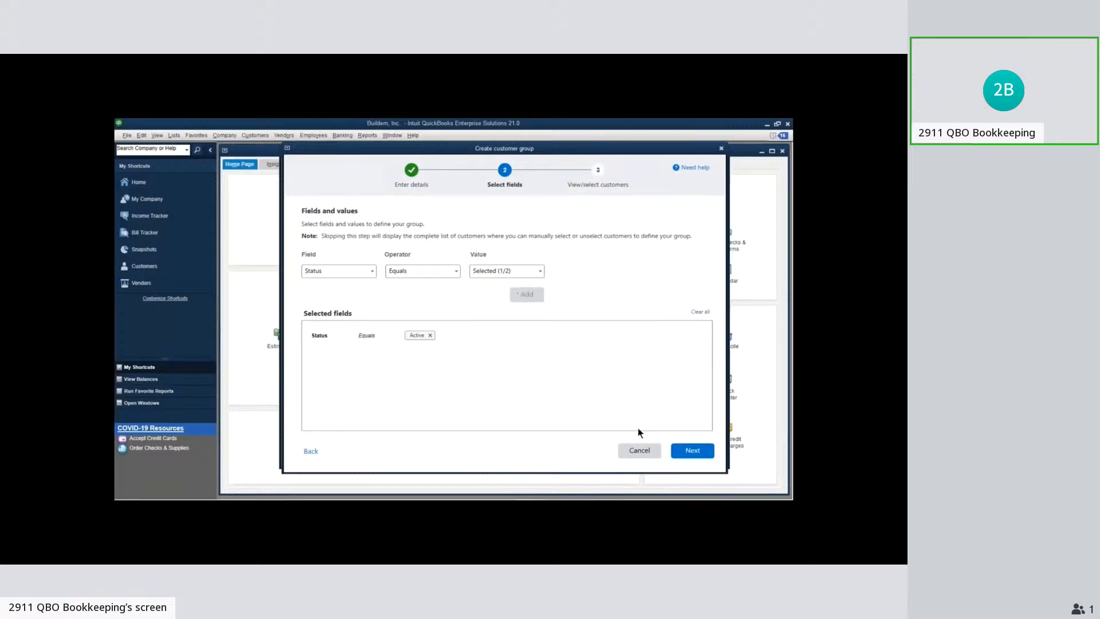
click(693, 451)
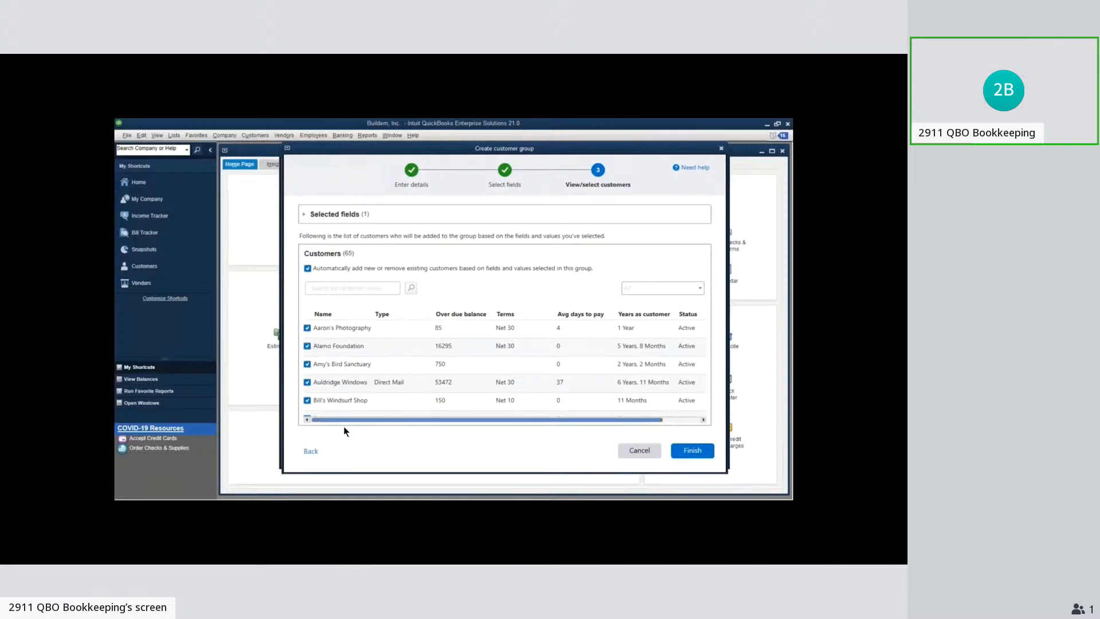
click(310, 451)
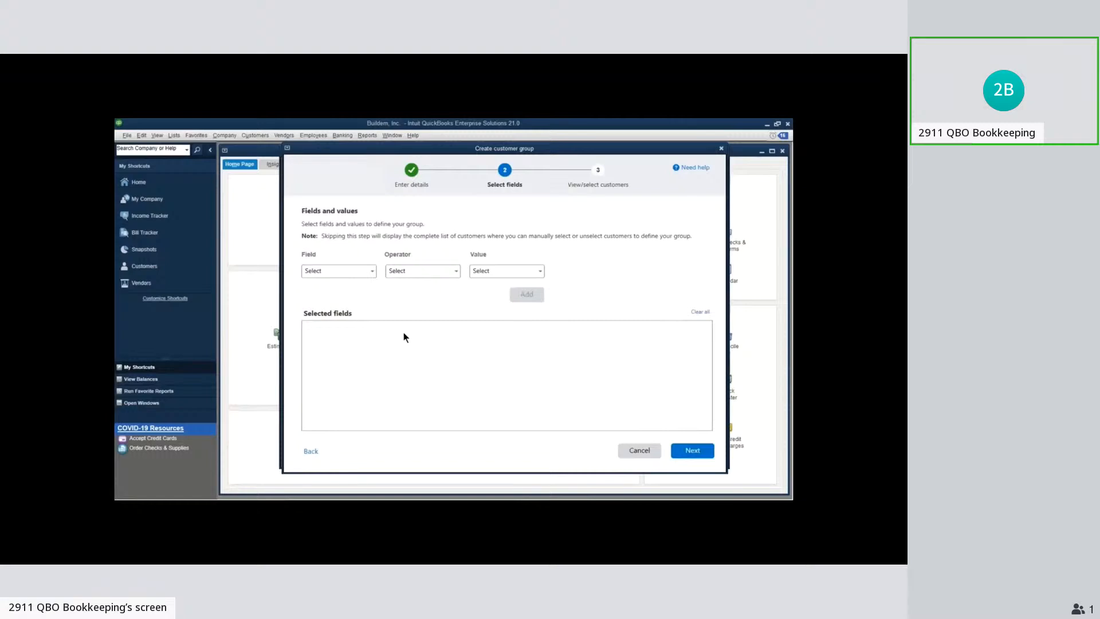
Define the customer group by Open Balance Greater Than .01 and finish creating it
click(372, 272)
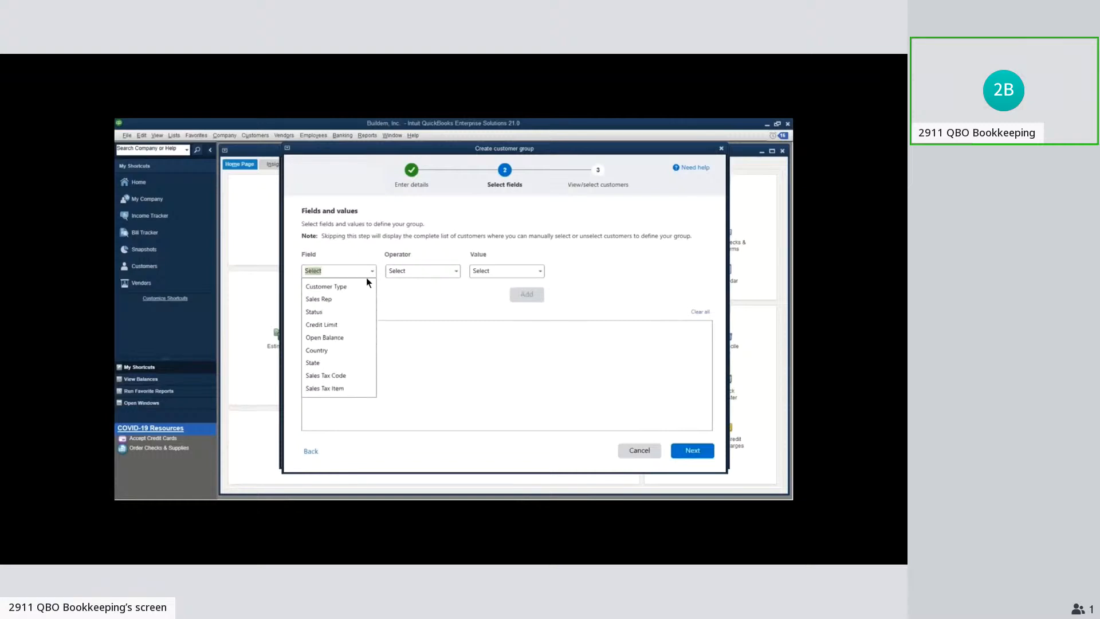
click(325, 337)
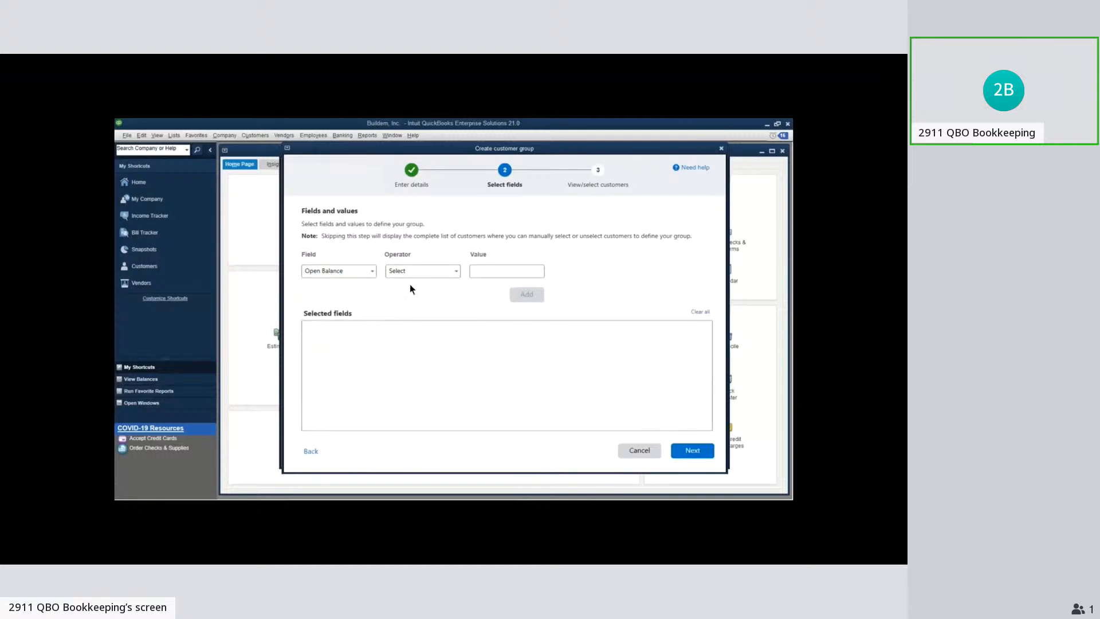
click(435, 272)
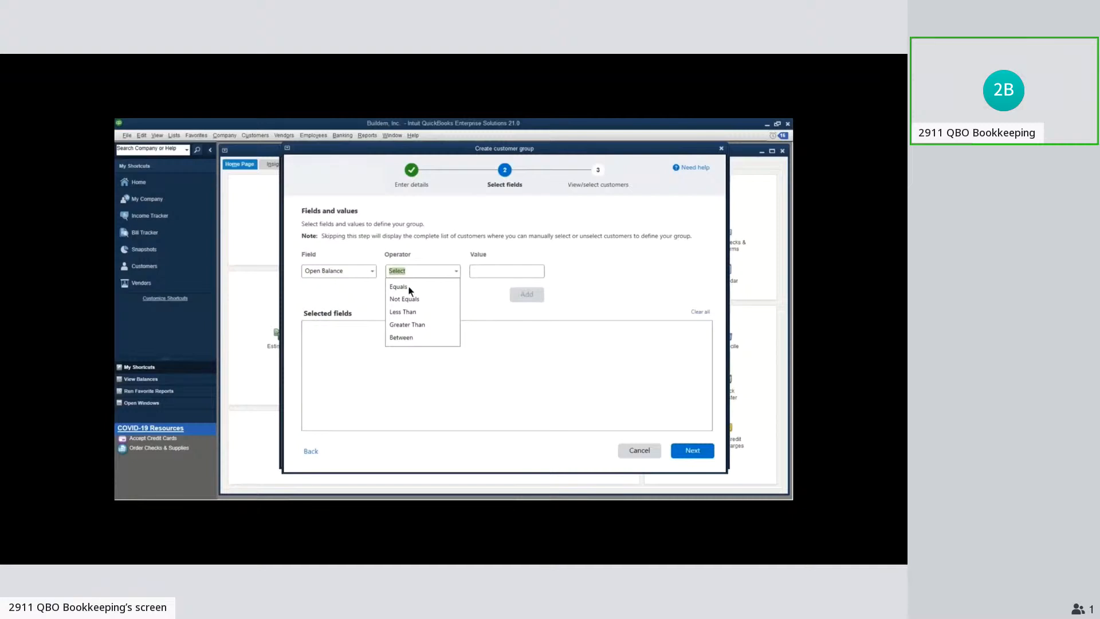
click(404, 324)
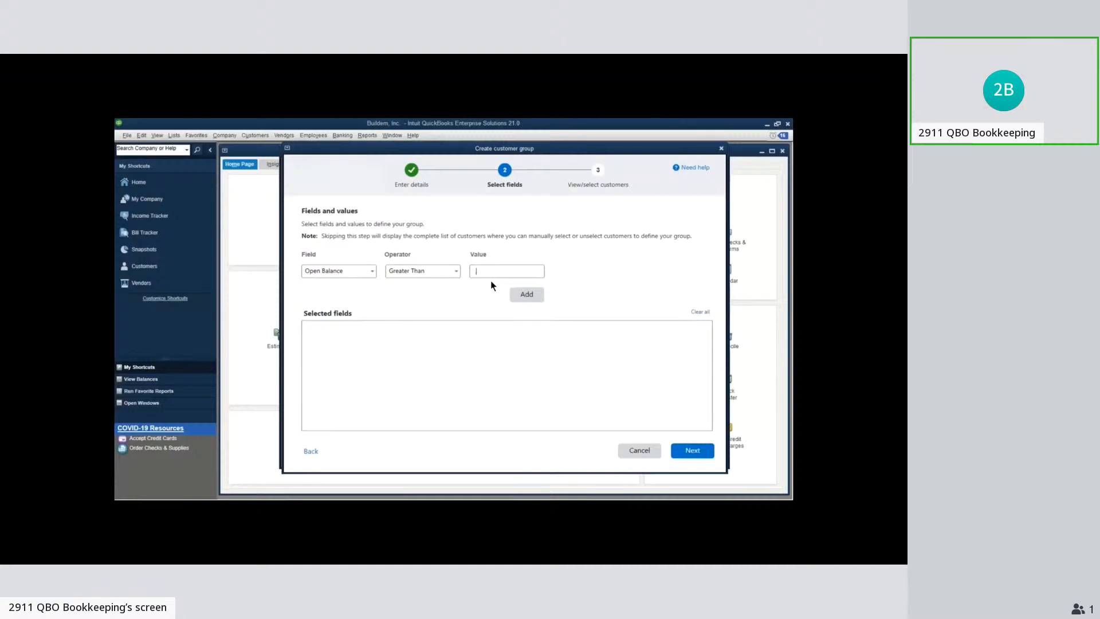
click(524, 294)
click(693, 451)
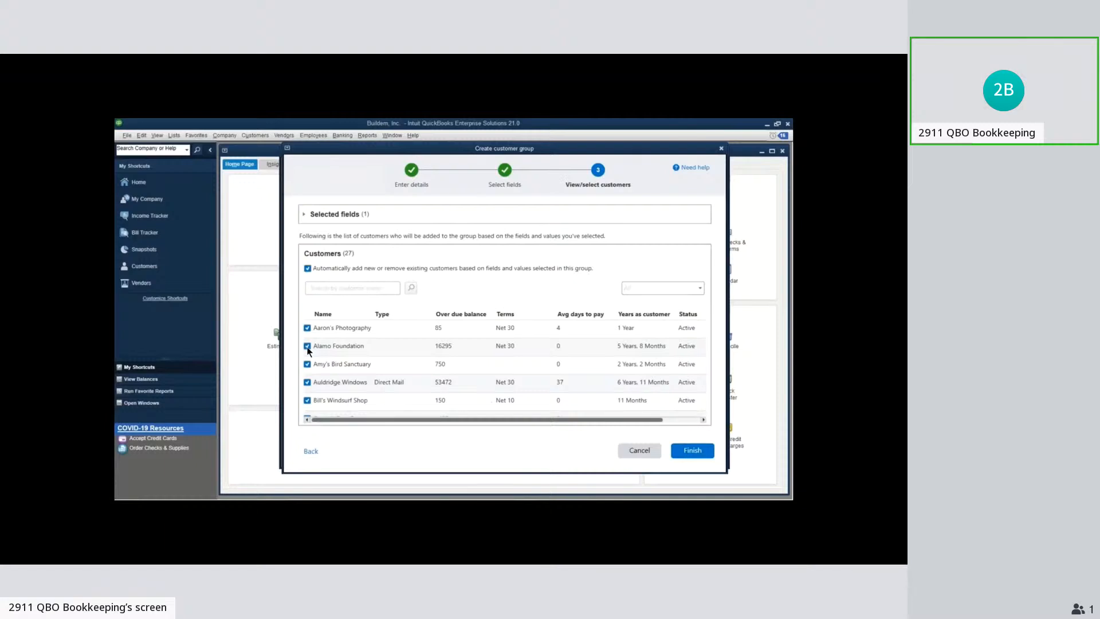
click(679, 454)
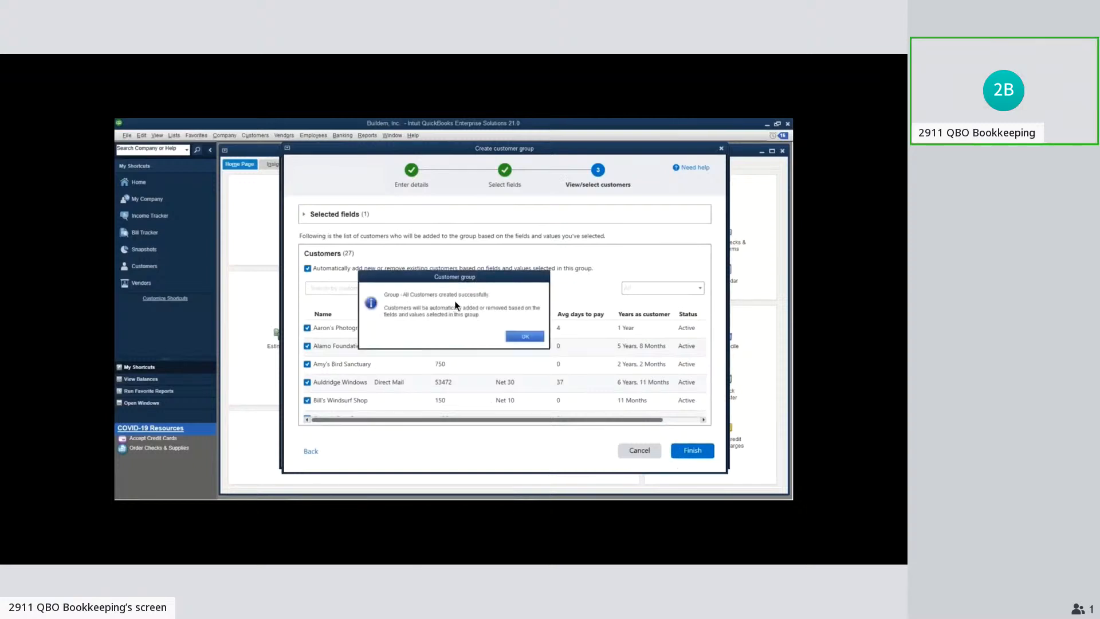
click(525, 337)
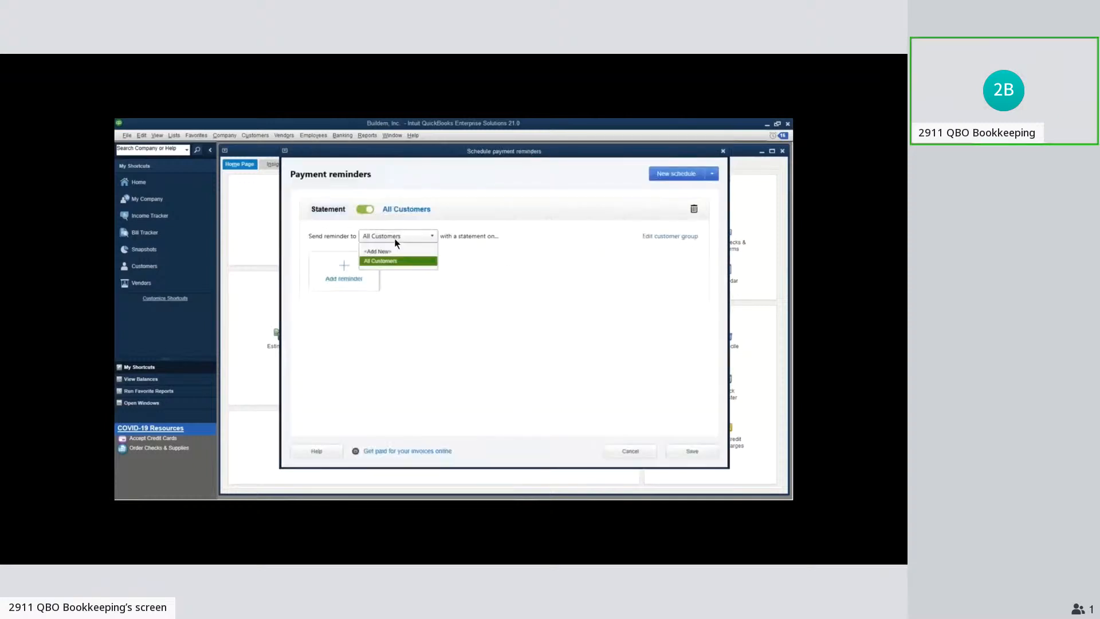
Edit the All Customers group to rename it Customers with Open Balances, keeping its field criteria
click(389, 272)
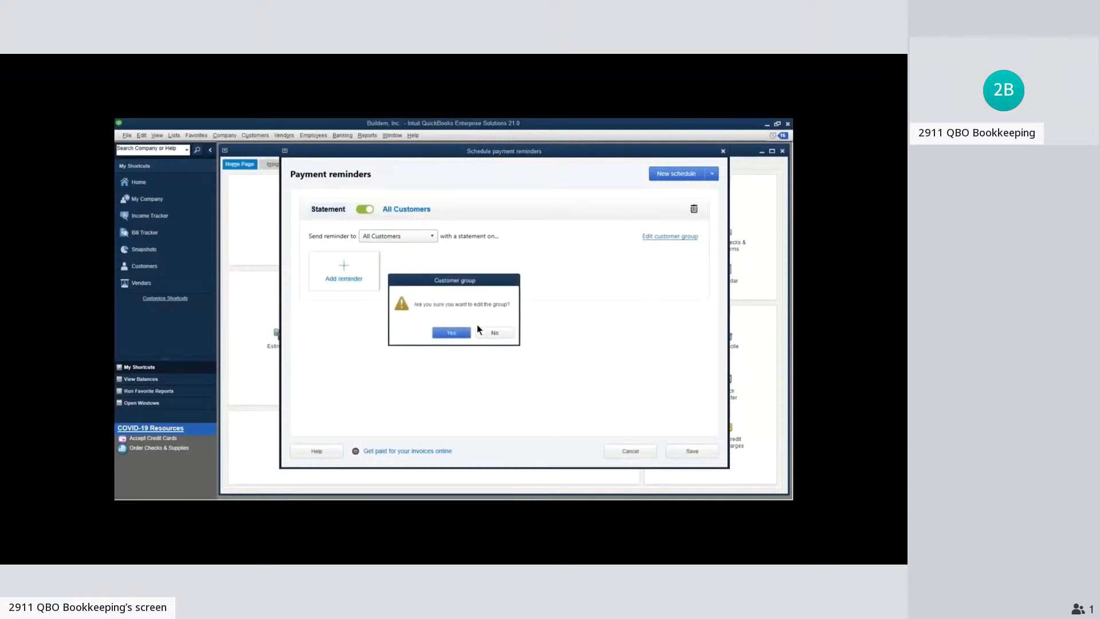
click(456, 335)
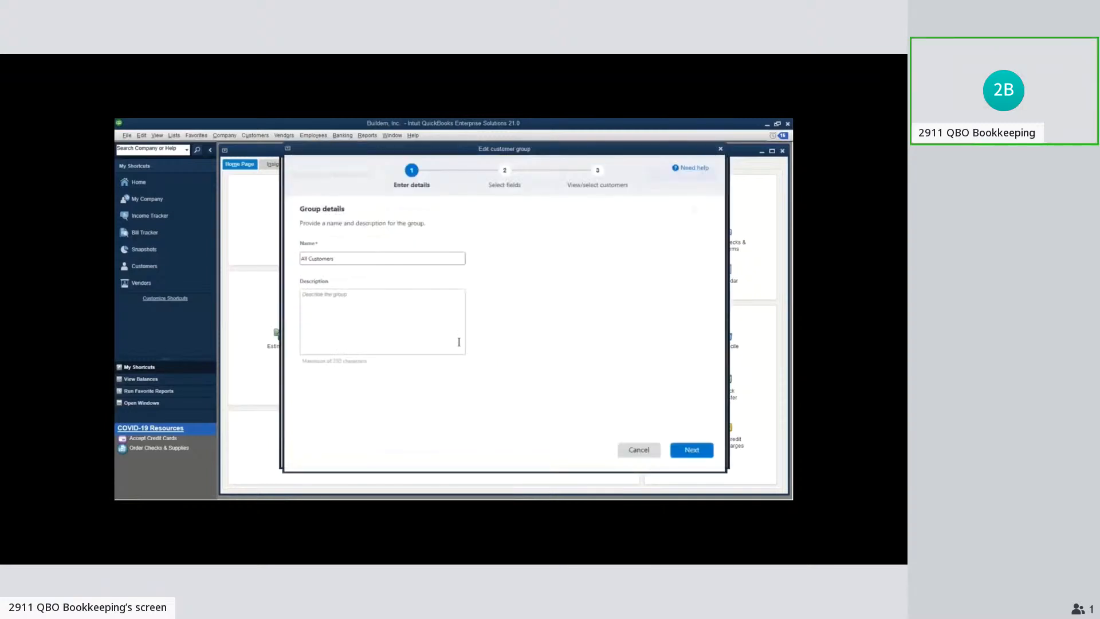
text(Customers with Open B)
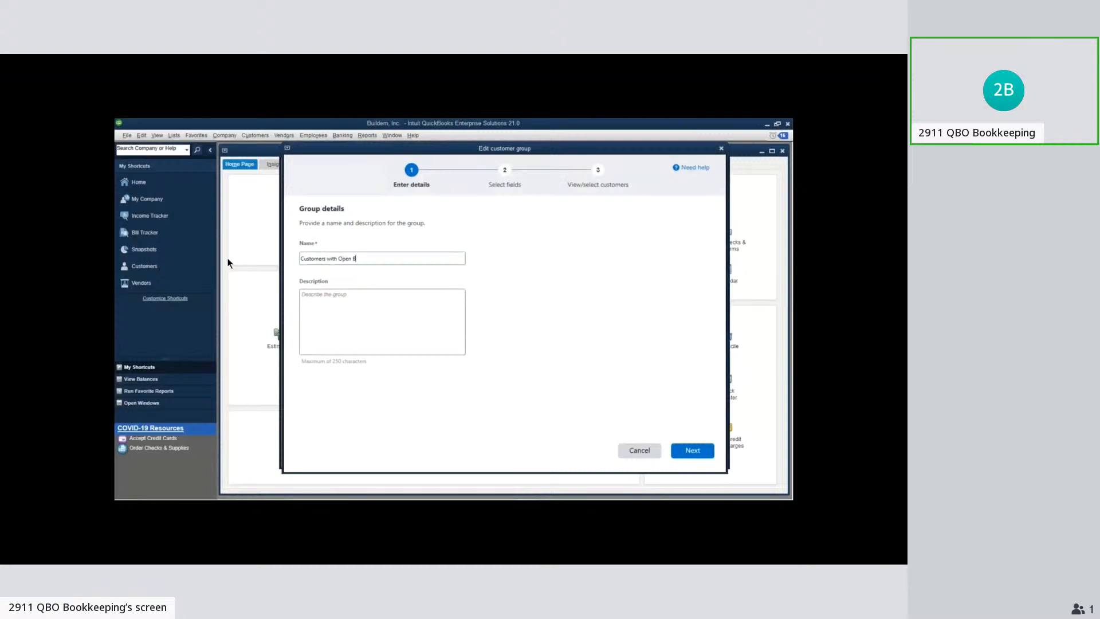
text(alances)
click(684, 455)
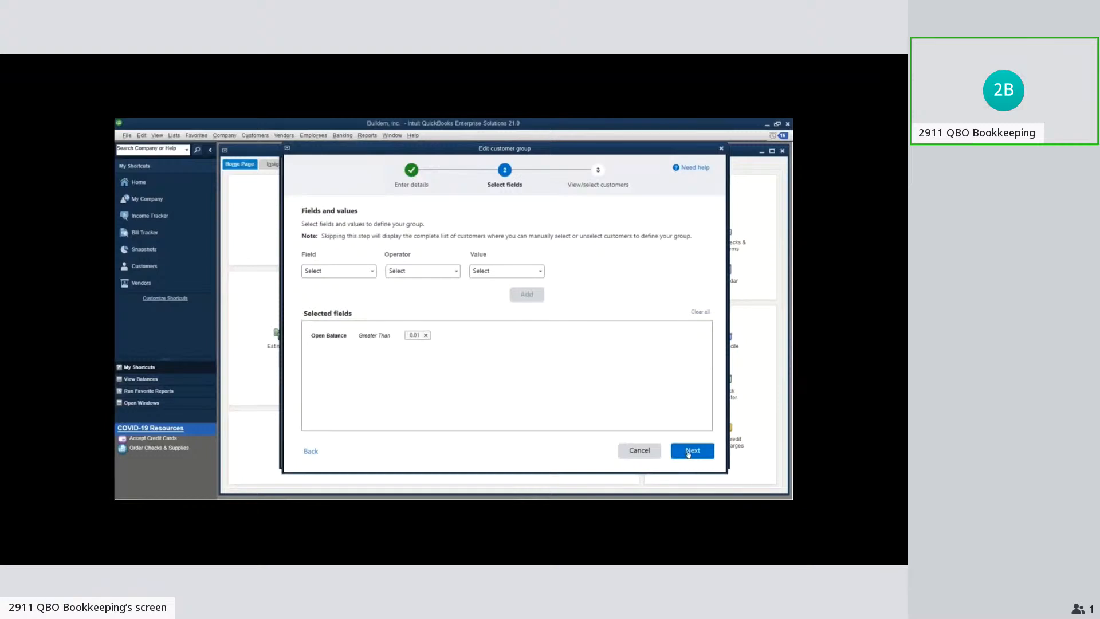
click(688, 453)
click(690, 451)
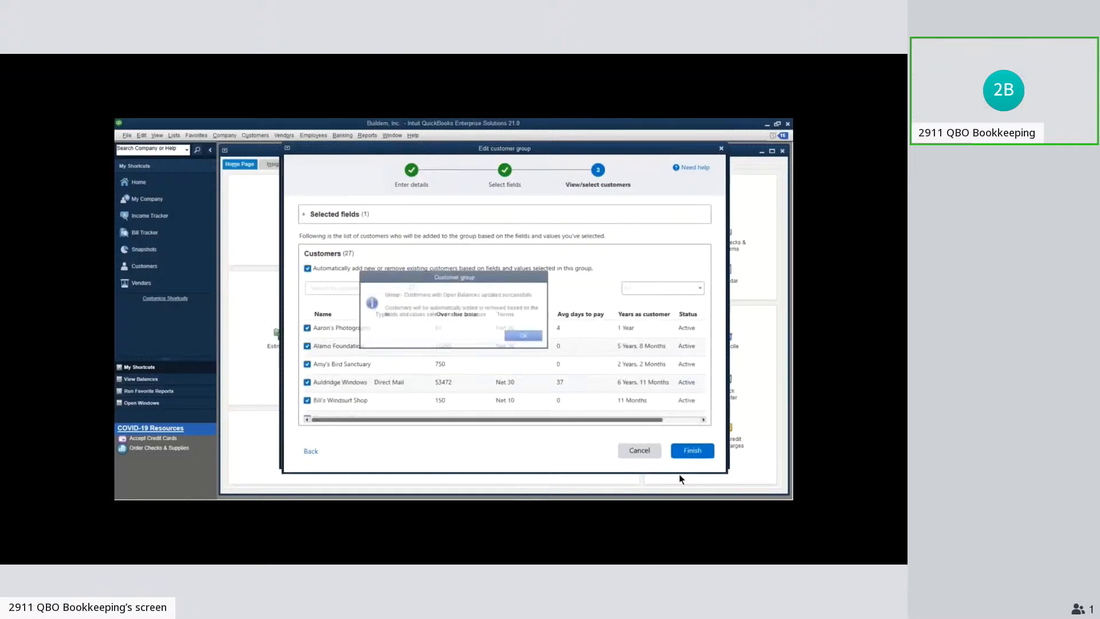
click(528, 339)
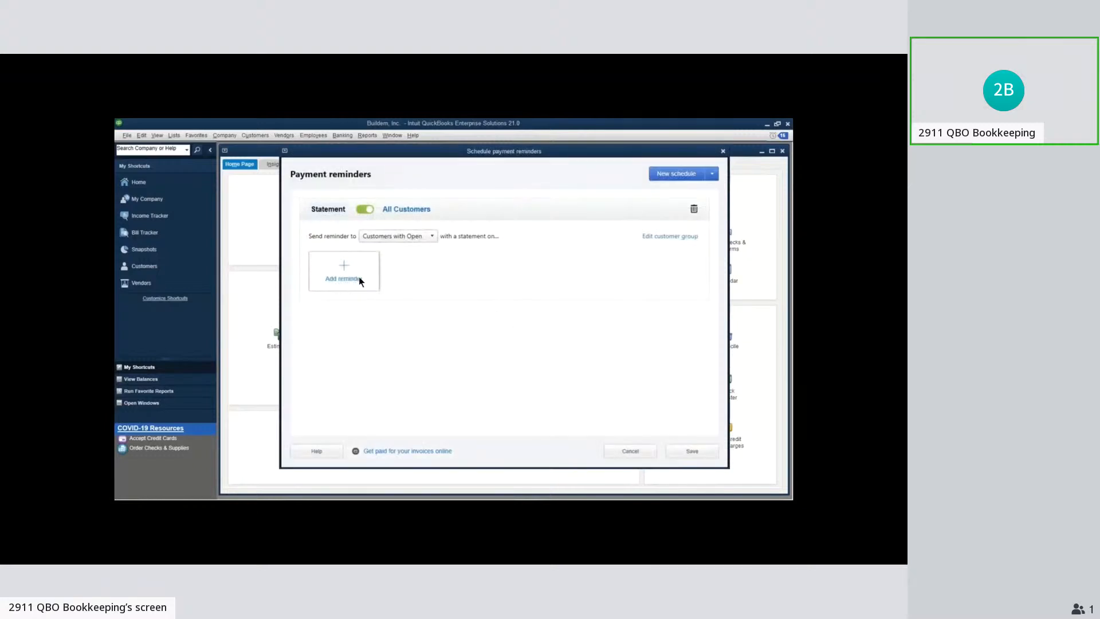
Add a reminder to the statement schedule with its statement date on day 1 of every month
click(360, 282)
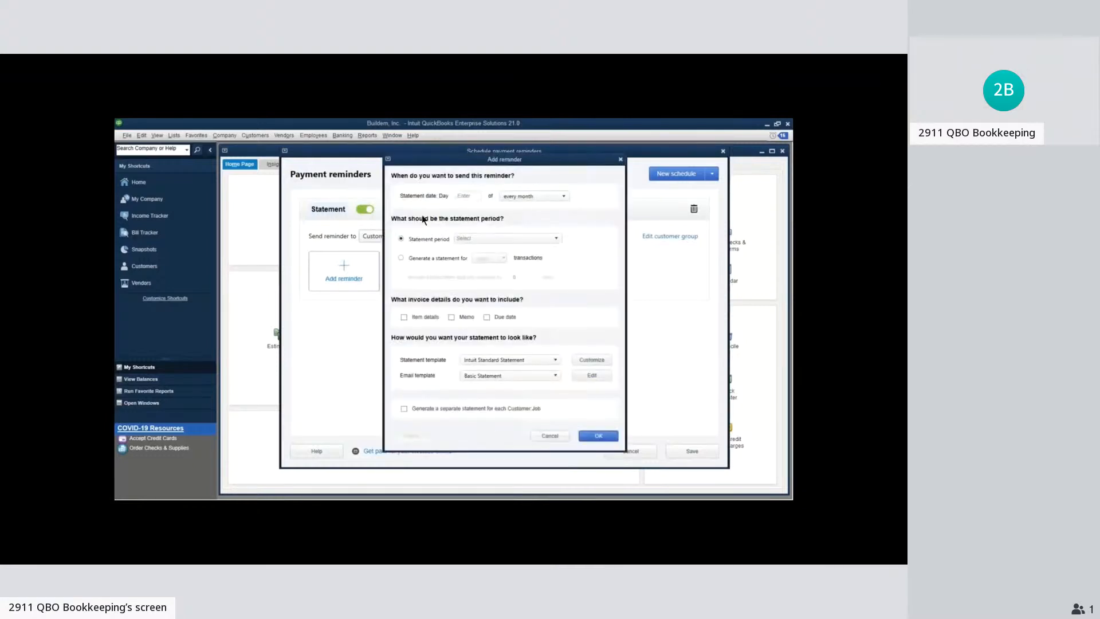
click(464, 197)
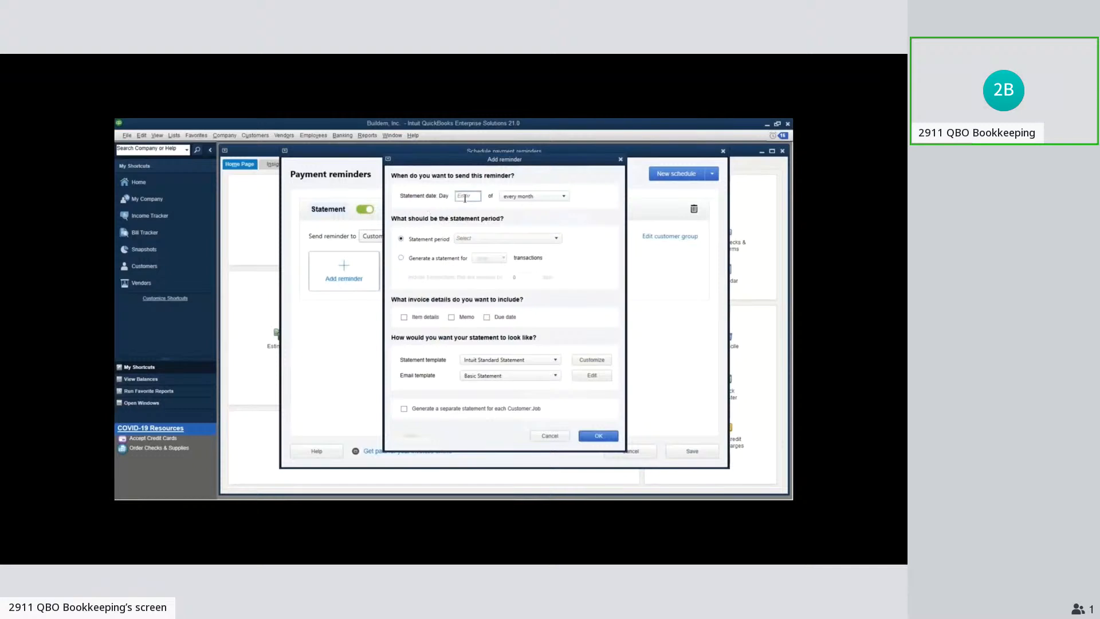
click(528, 197)
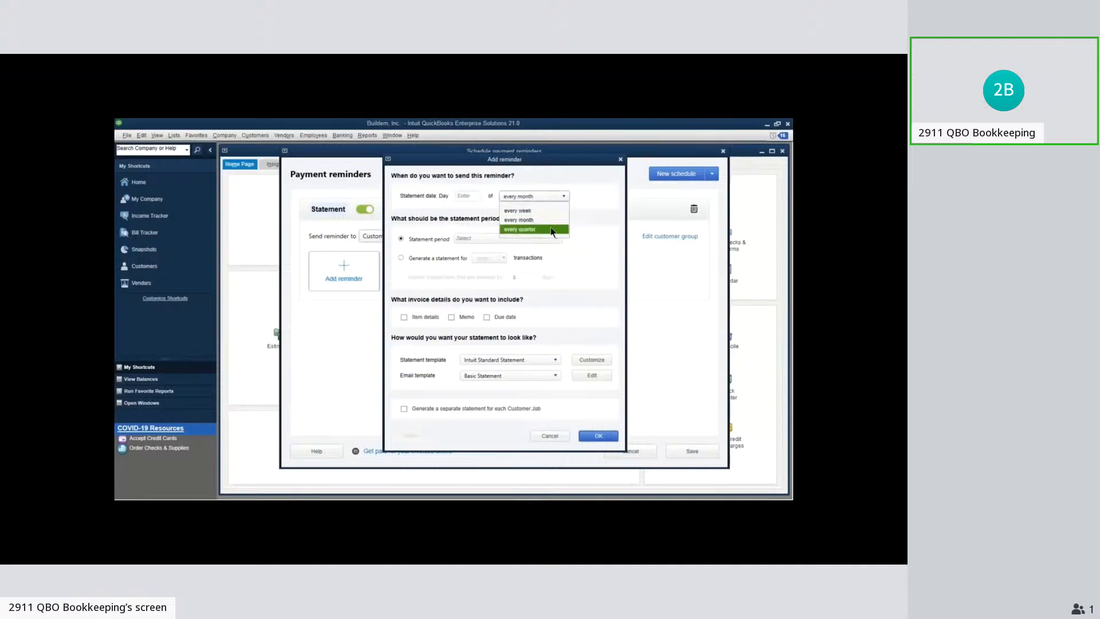
click(473, 195)
click(467, 196)
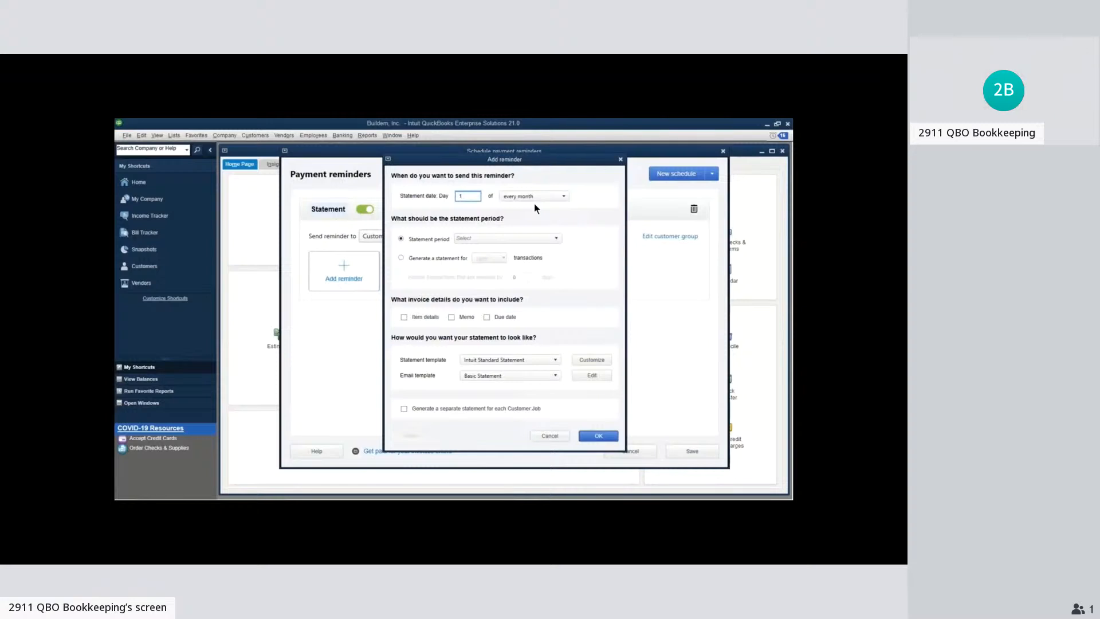
Set the reminder to generate a statement for overdue transactions instead of using a fixed statement period
click(484, 238)
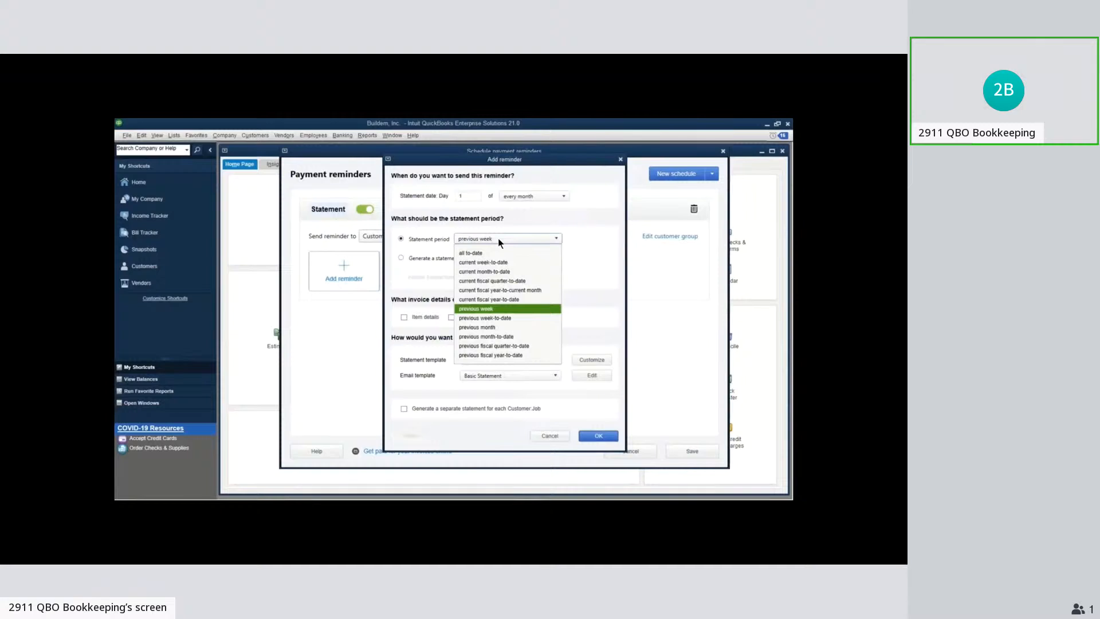
click(549, 228)
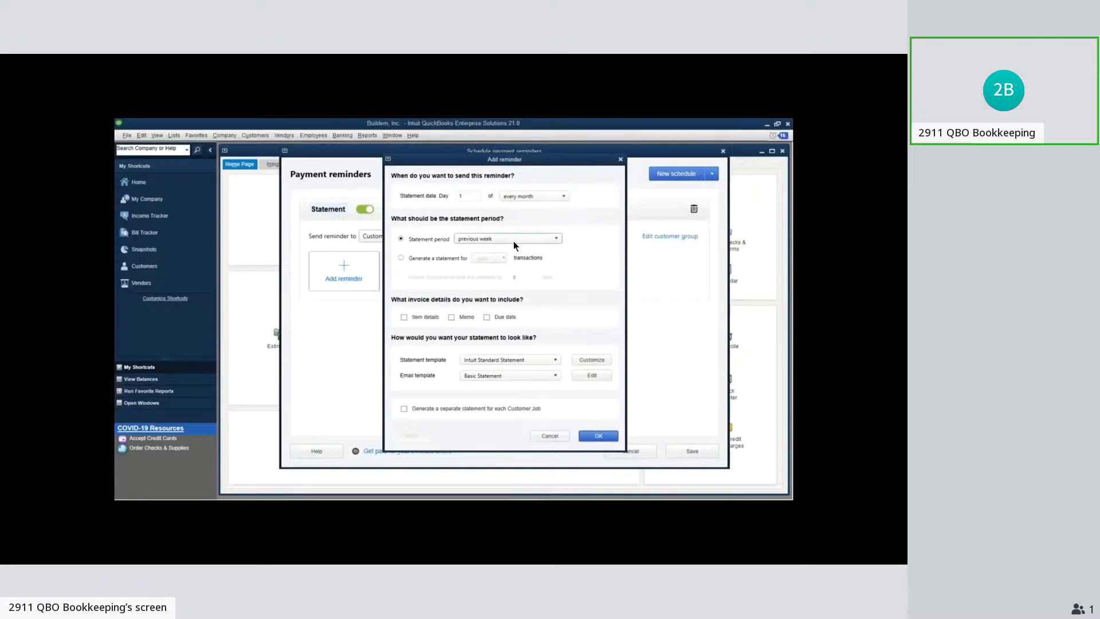
click(400, 258)
click(503, 259)
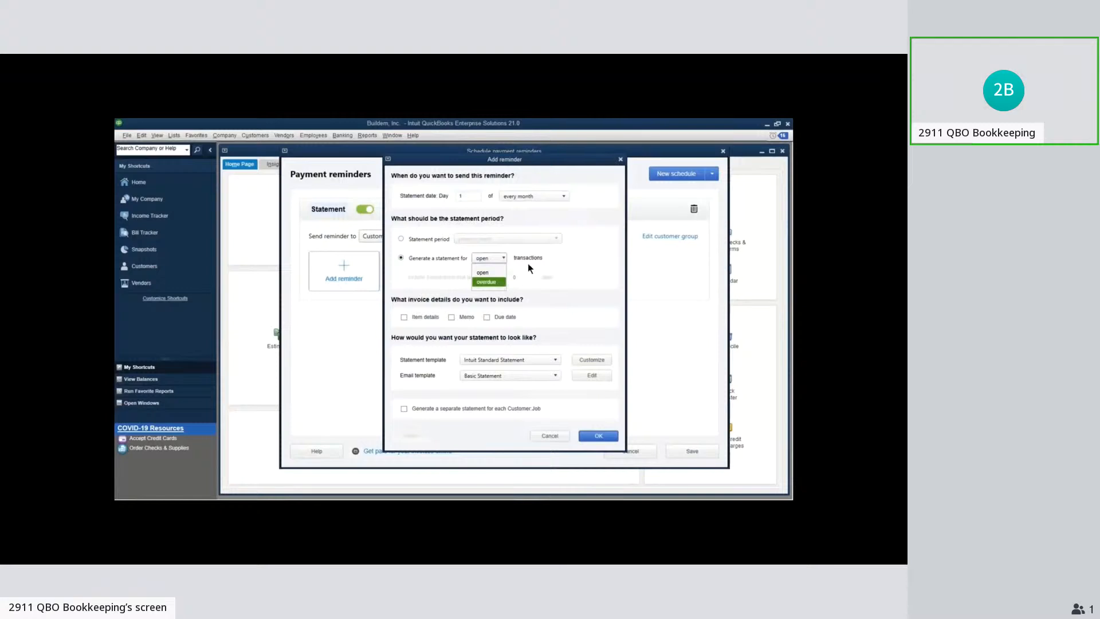
click(500, 273)
click(499, 259)
click(488, 284)
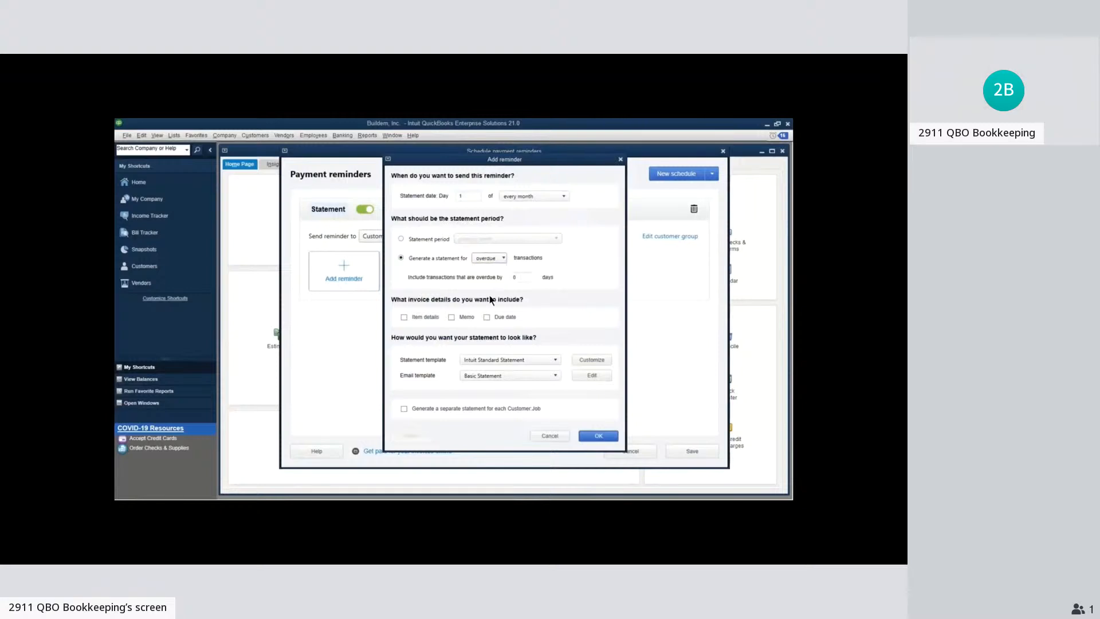
Set the reminder to generate a statement for open transactions and include the memo and due date invoice details
click(527, 281)
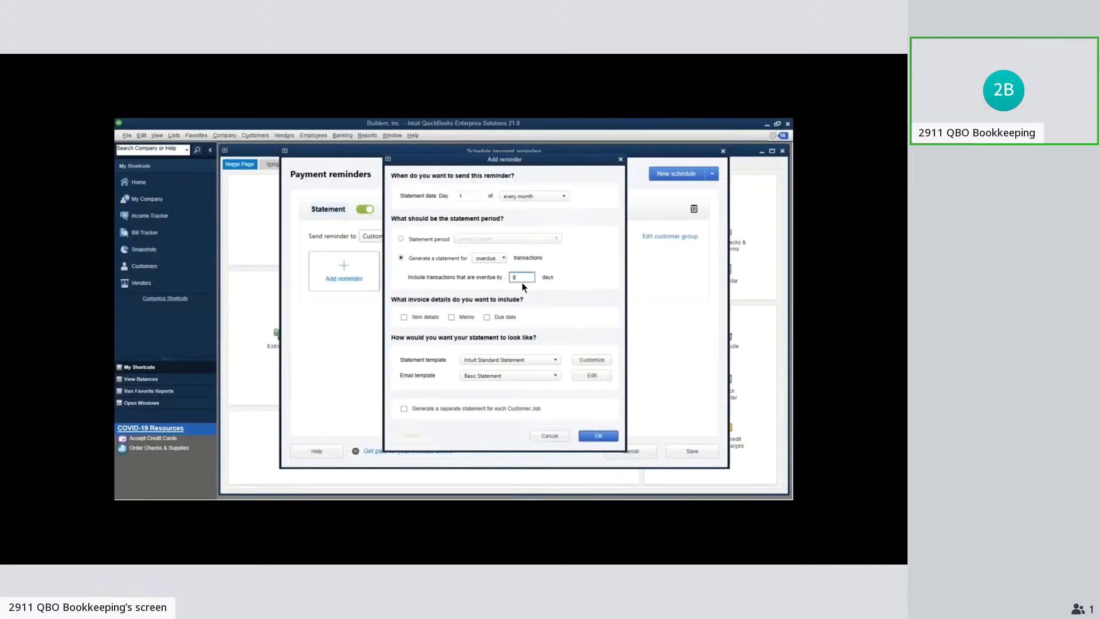
click(490, 259)
click(487, 276)
click(401, 239)
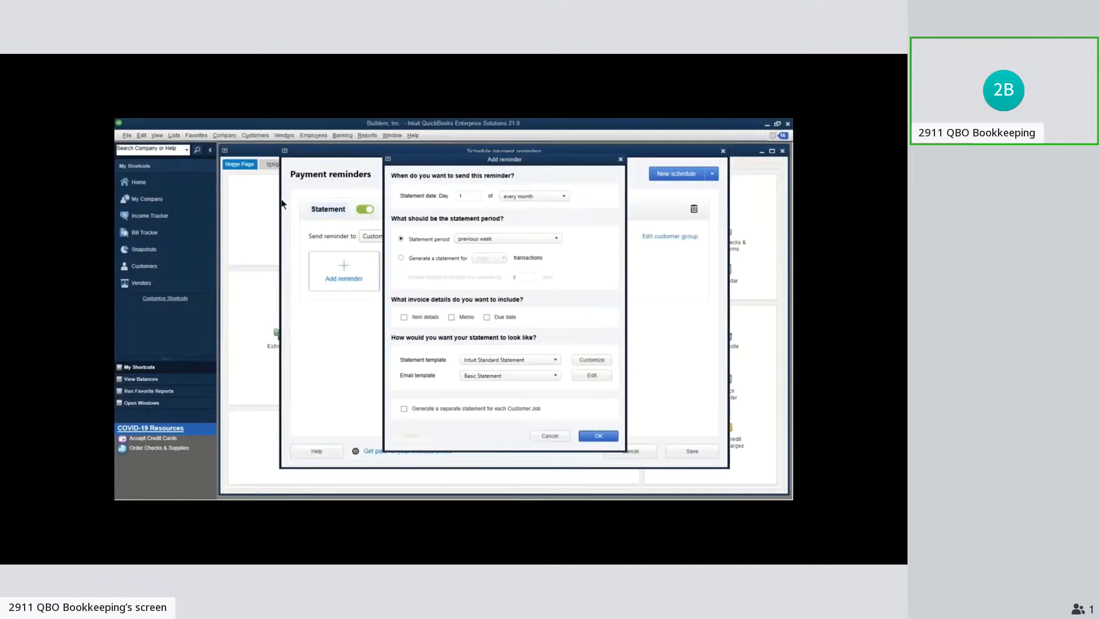
click(434, 258)
Confirm the reminder with the Intuit Standard Statement template and save the payment reminder schedule, closing the setup summary
click(549, 361)
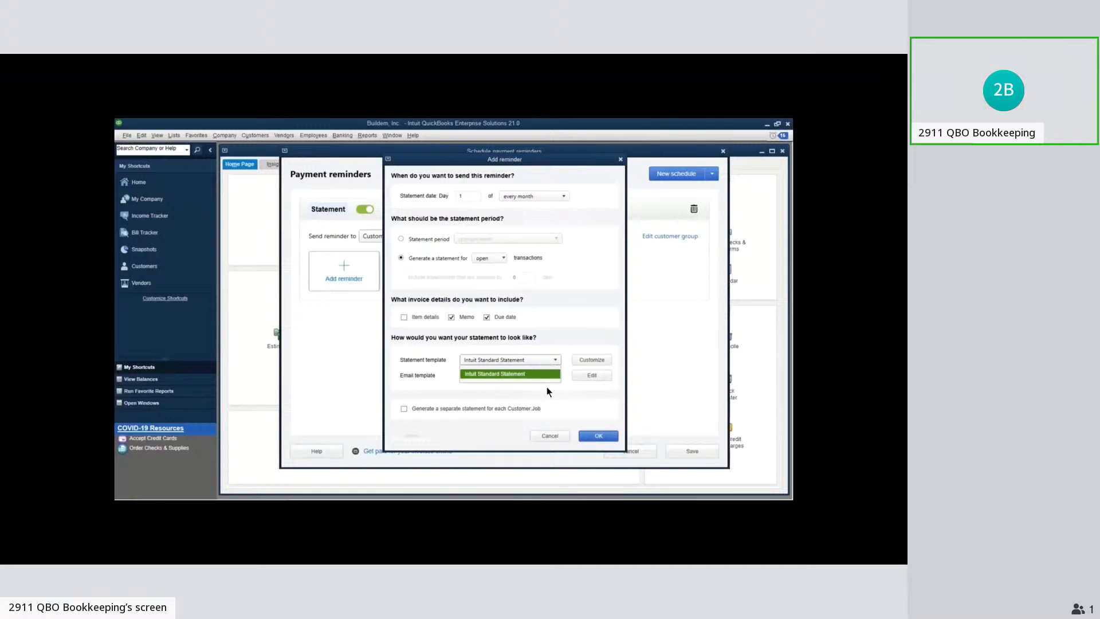
click(548, 389)
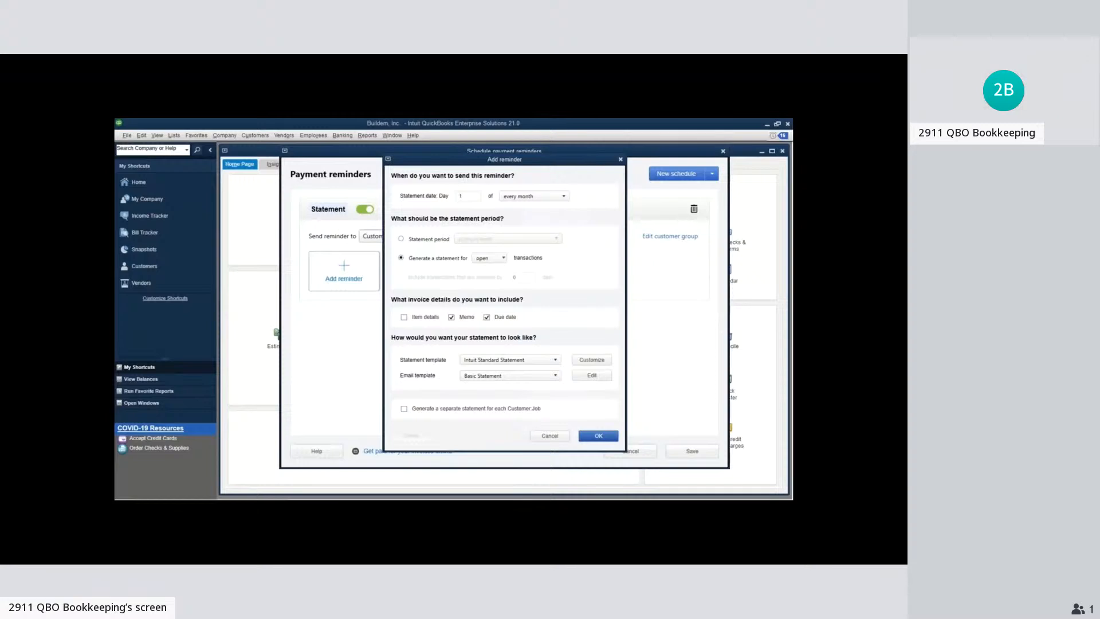
click(598, 436)
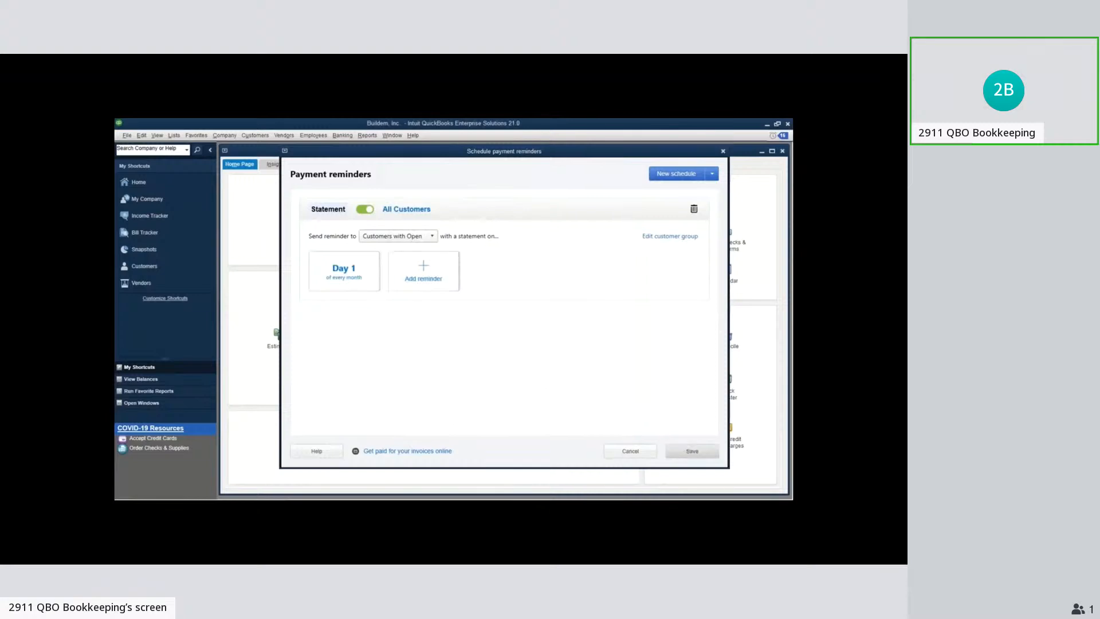
click(692, 452)
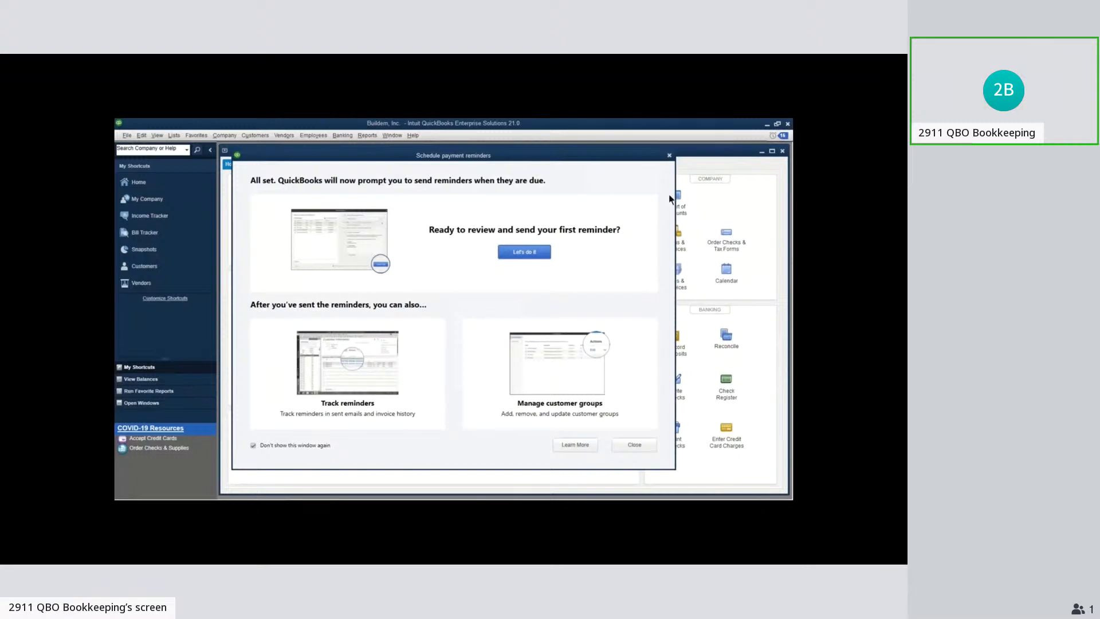
click(669, 156)
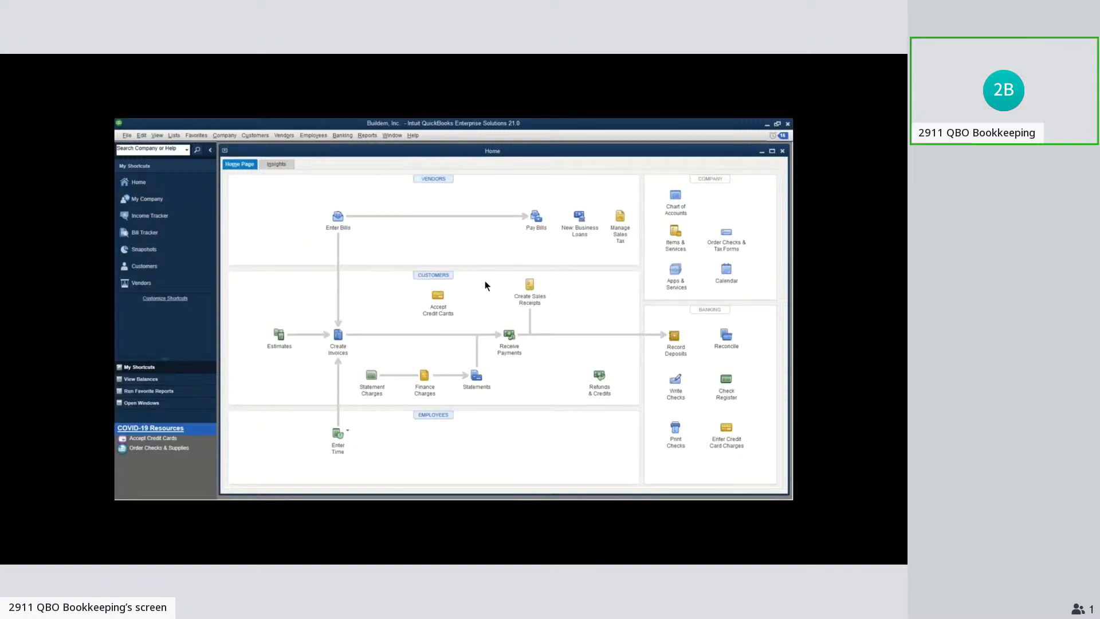
Review the payment reminders ready to send, checking the email details of several customers, and close them without sending
click(264, 137)
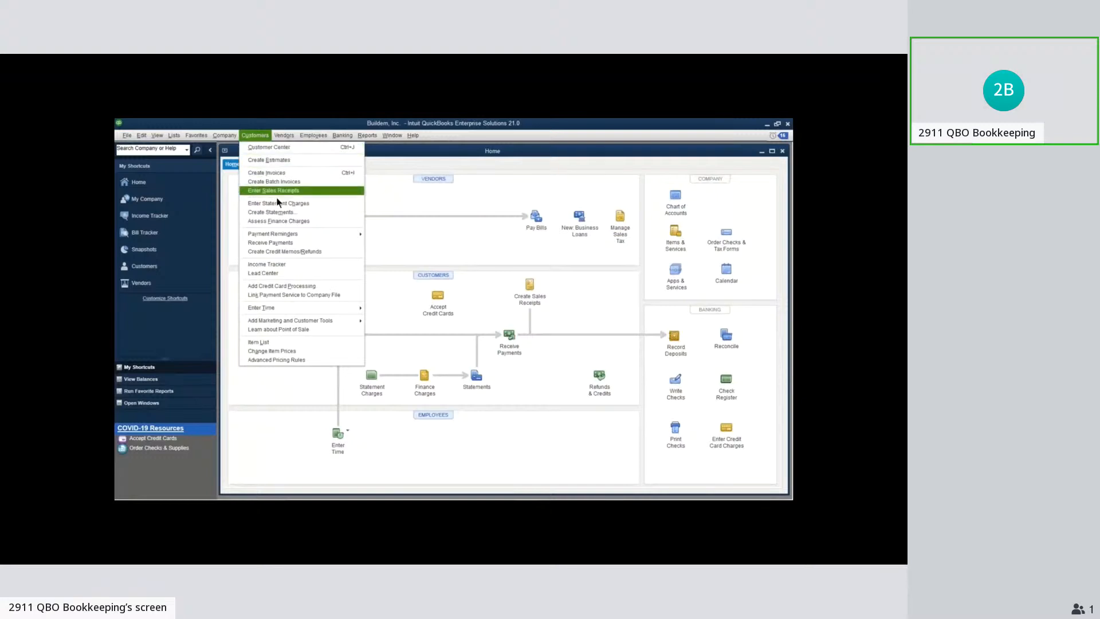
mouse_move(298, 236)
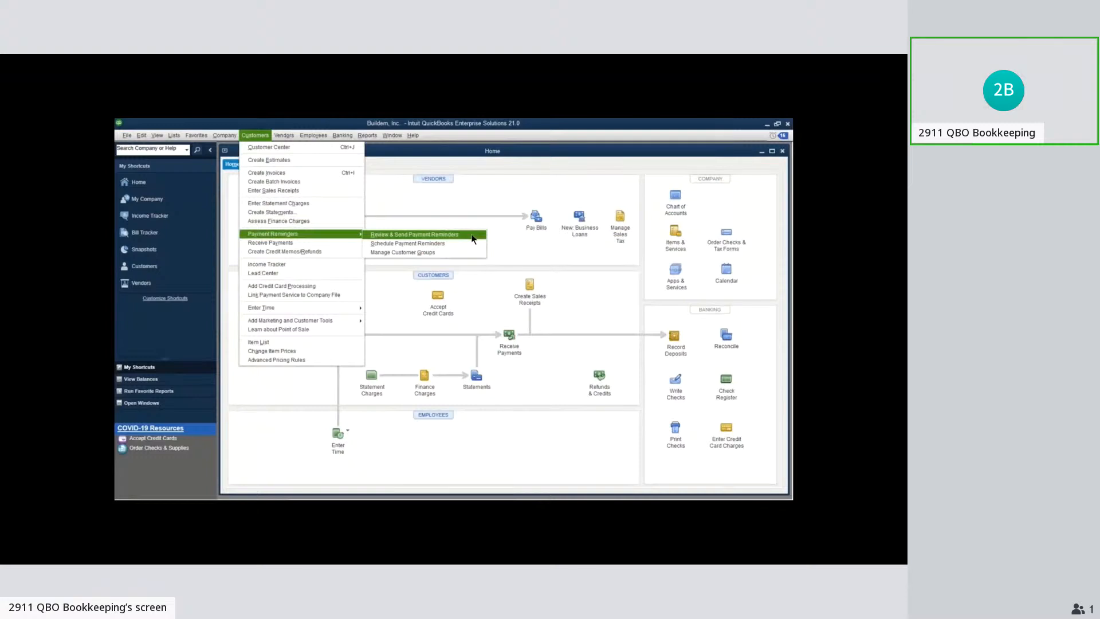
click(474, 235)
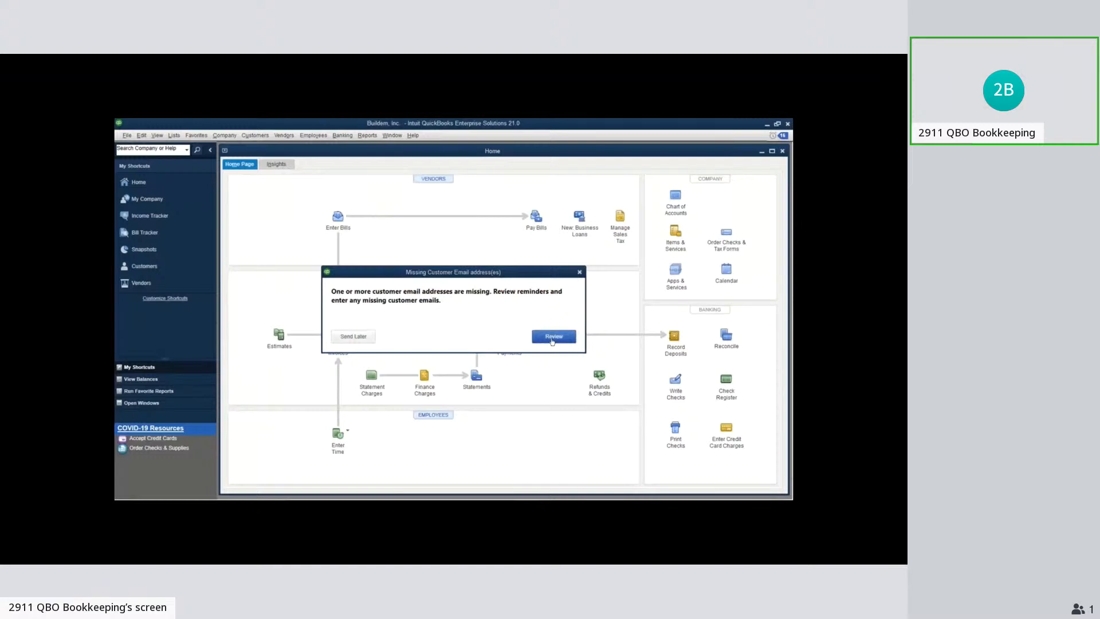
click(552, 338)
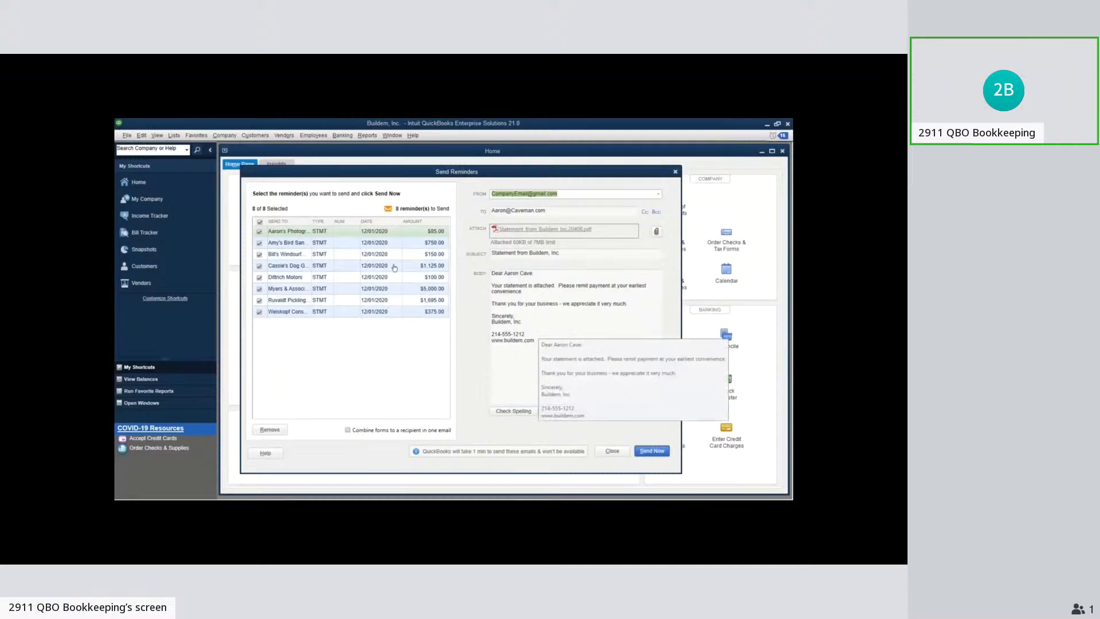
click(287, 245)
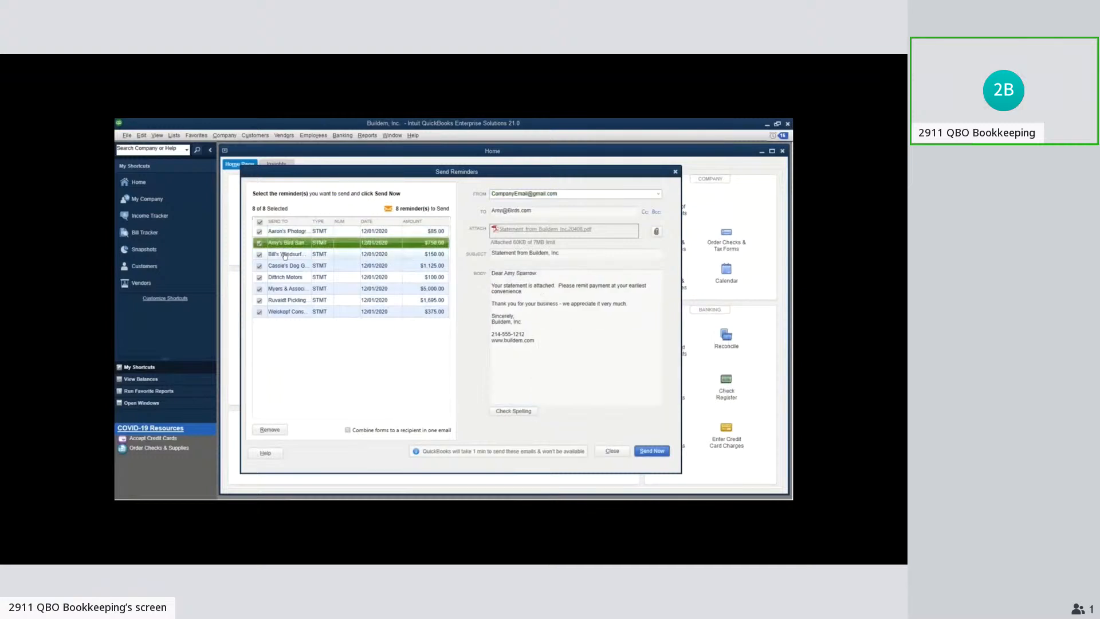
click(285, 265)
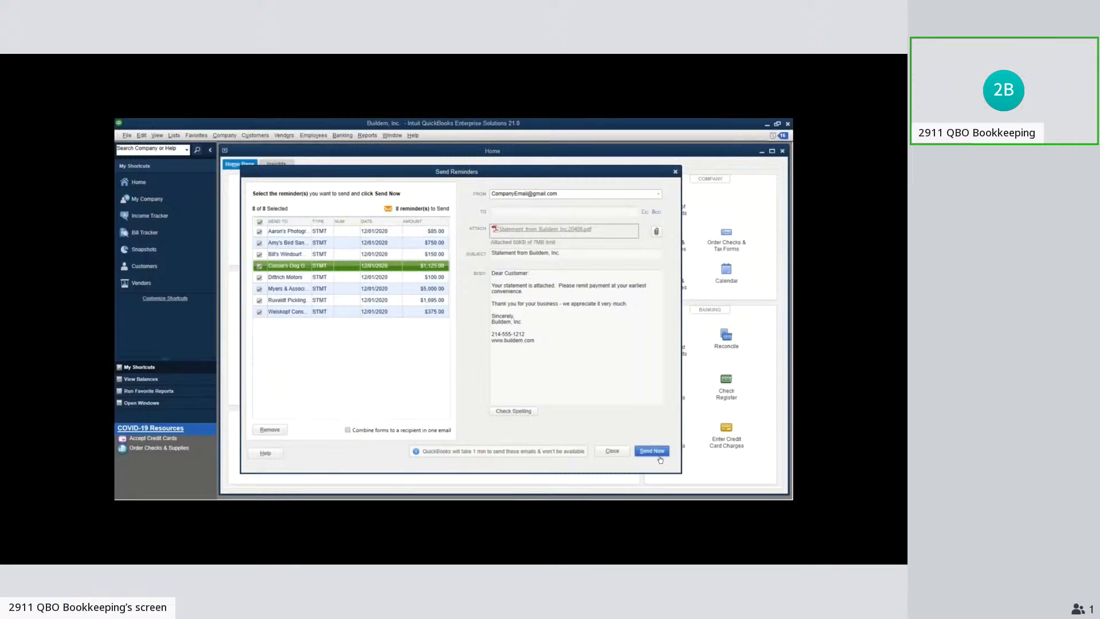
click(675, 172)
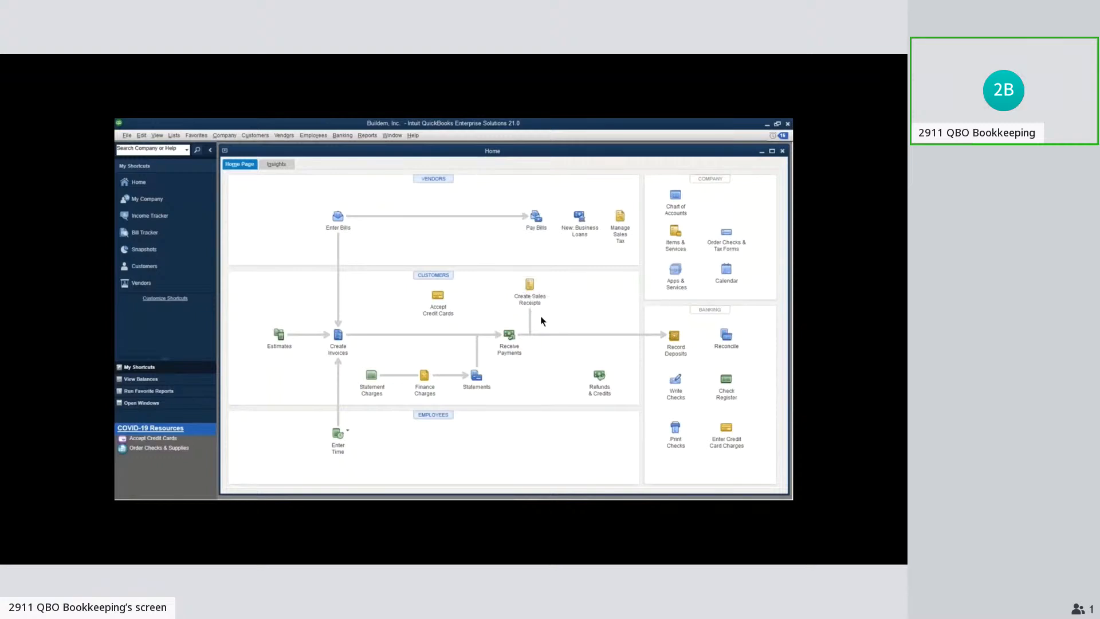
Open a blank invoice, examine its formatting and data layout options, and close it
click(529, 285)
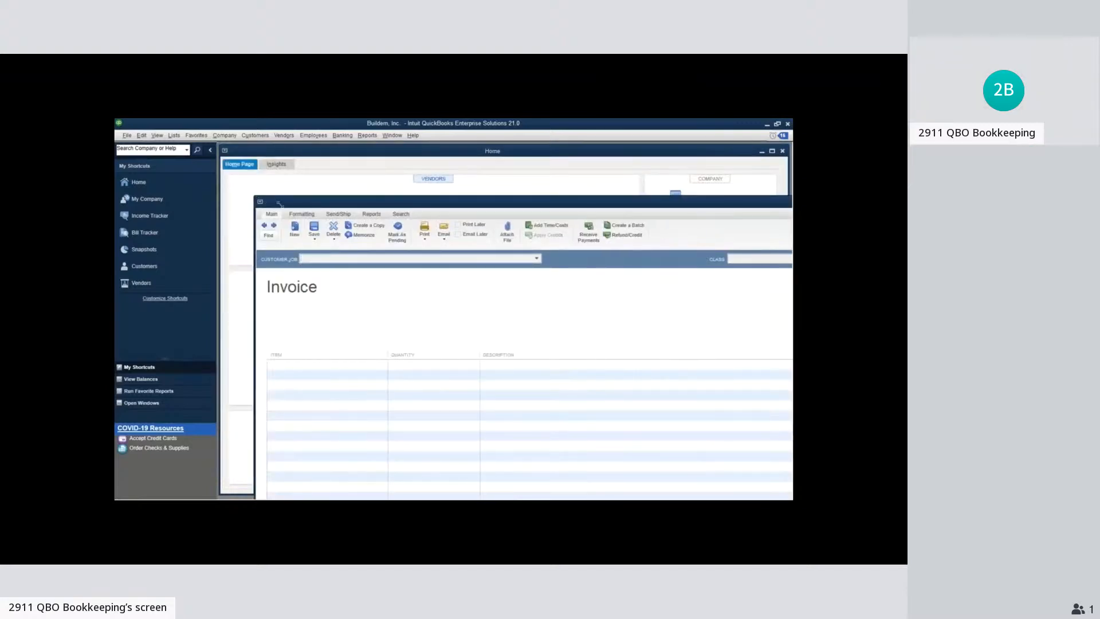
drag(279, 204, 381, 498)
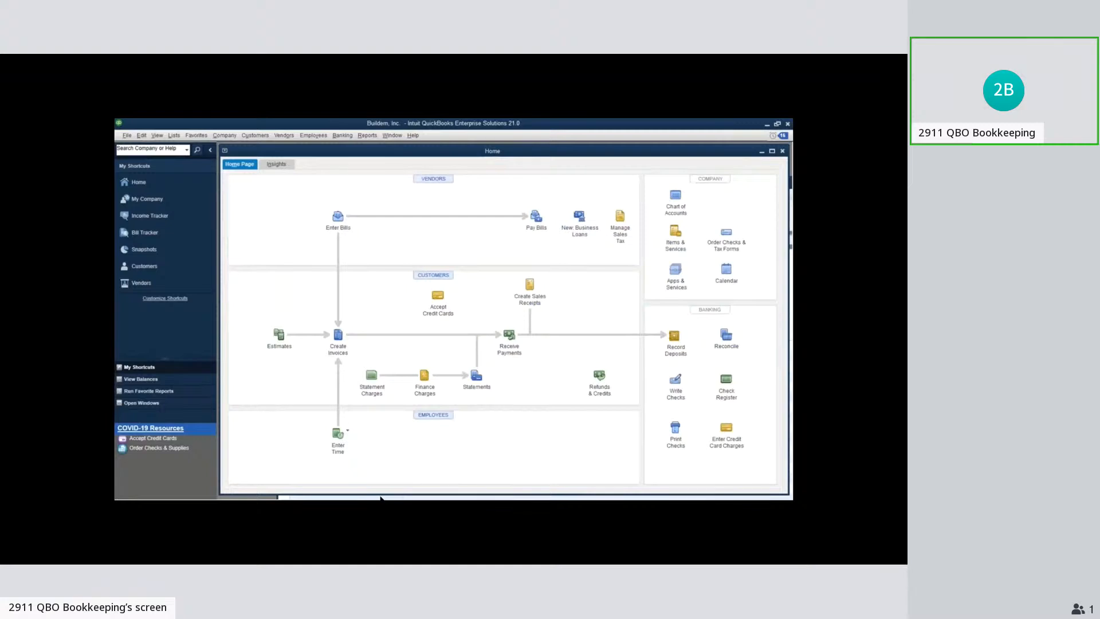
click(381, 498)
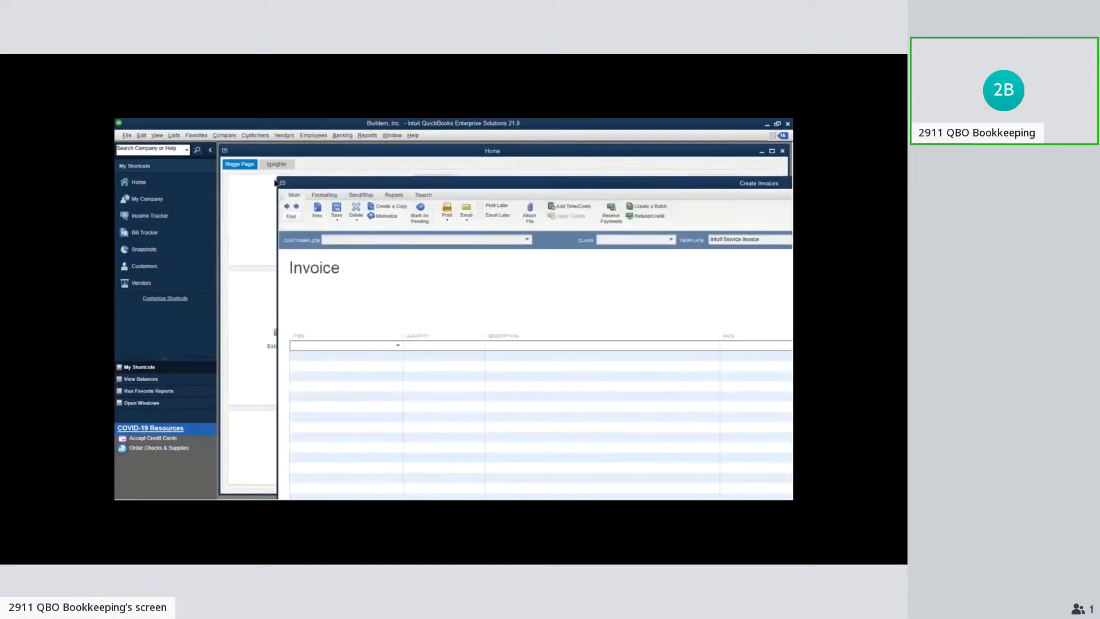
drag(297, 188, 251, 158)
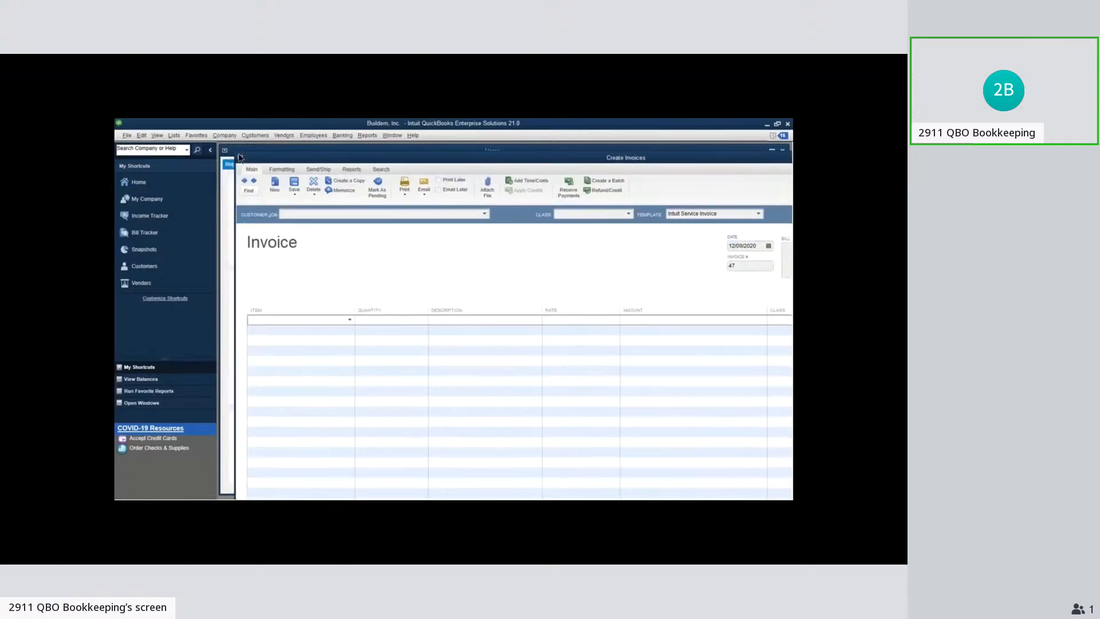
drag(241, 158, 267, 165)
click(277, 174)
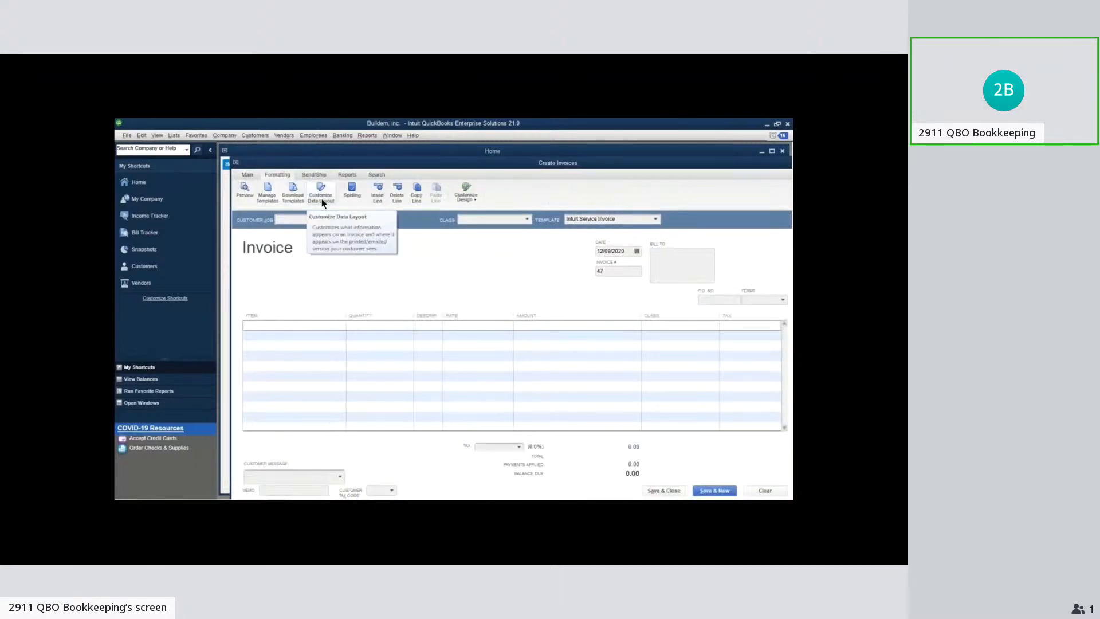
key(Escape)
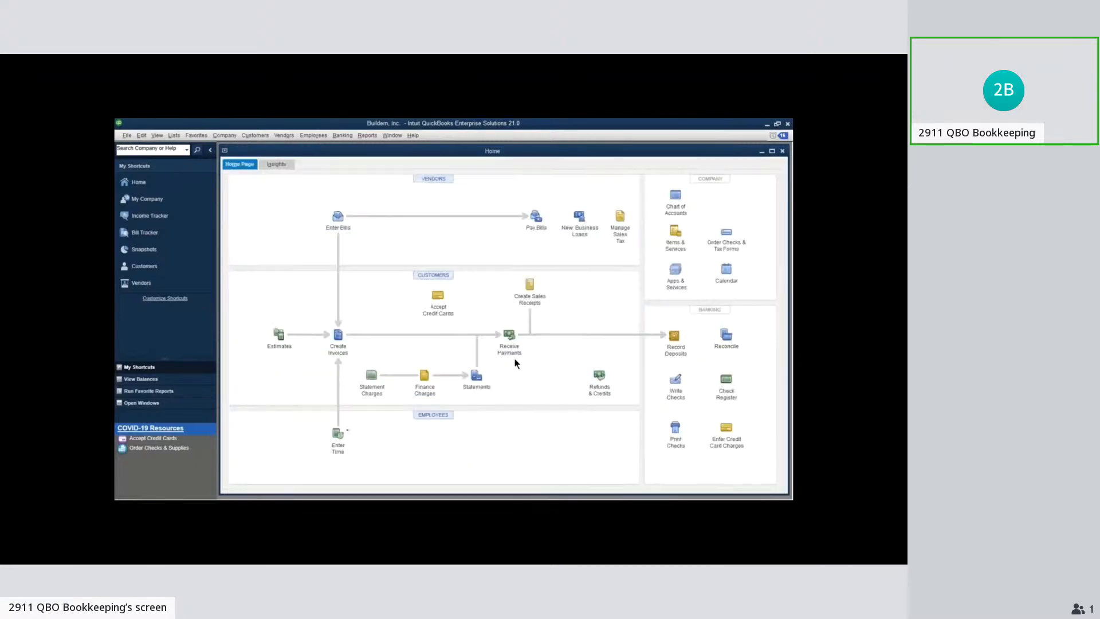
Start customizing the data layout of a copy of the Intuit Standard Payment Receipt template from a customer payment
click(508, 356)
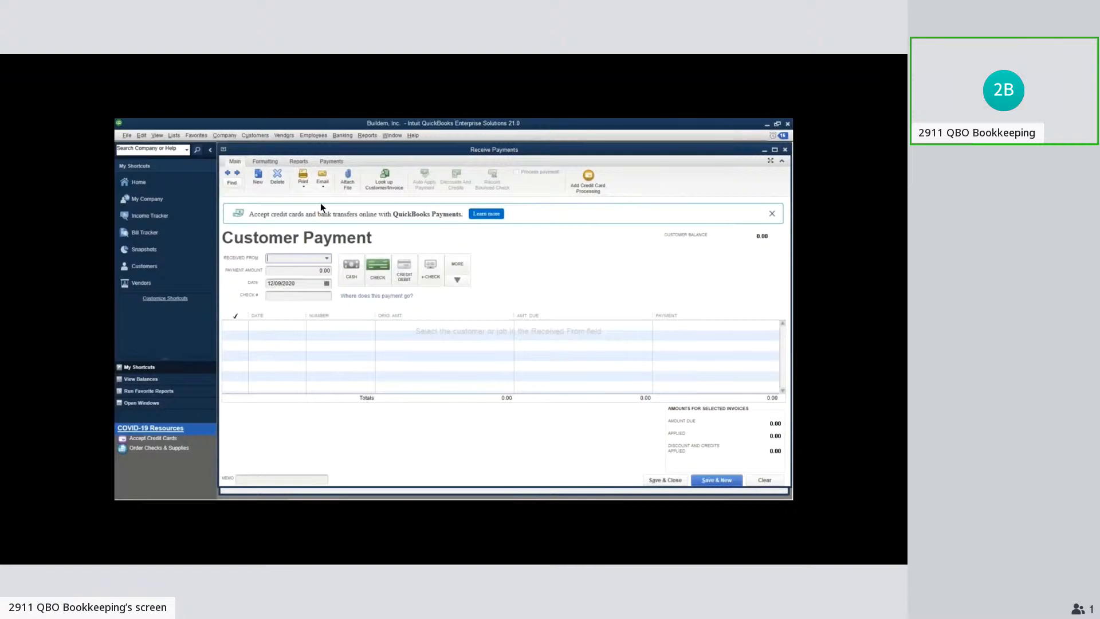
click(267, 163)
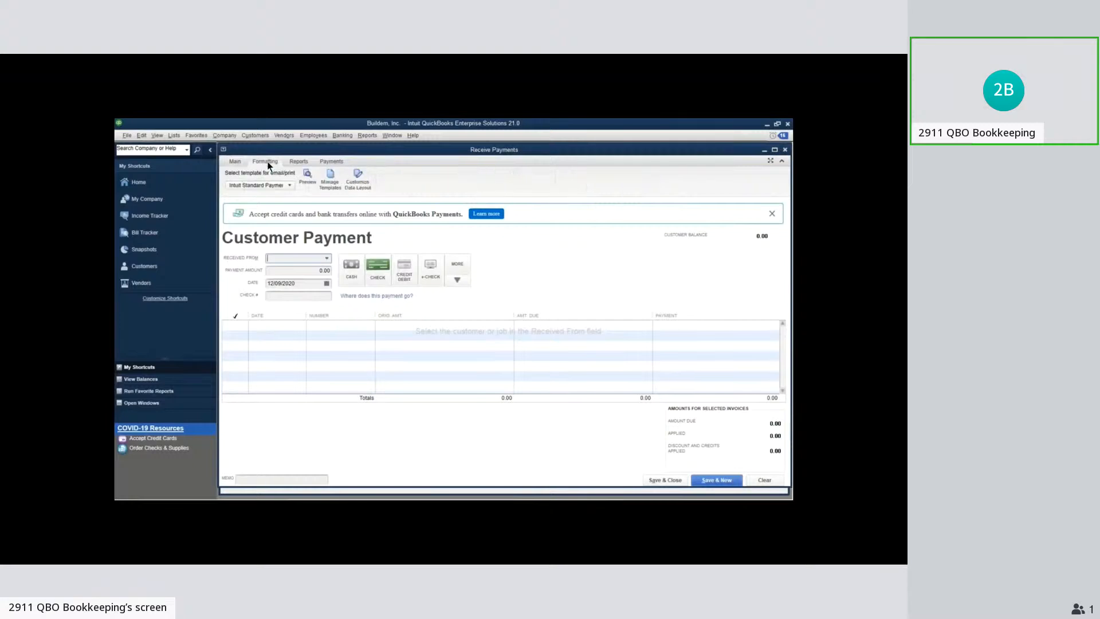
click(290, 185)
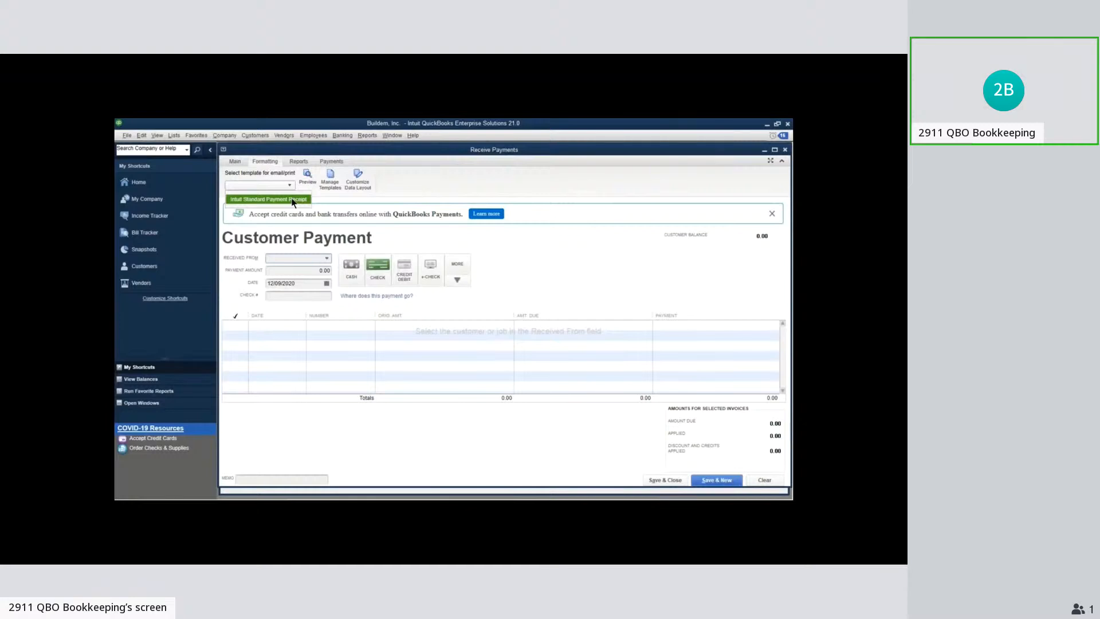
click(291, 197)
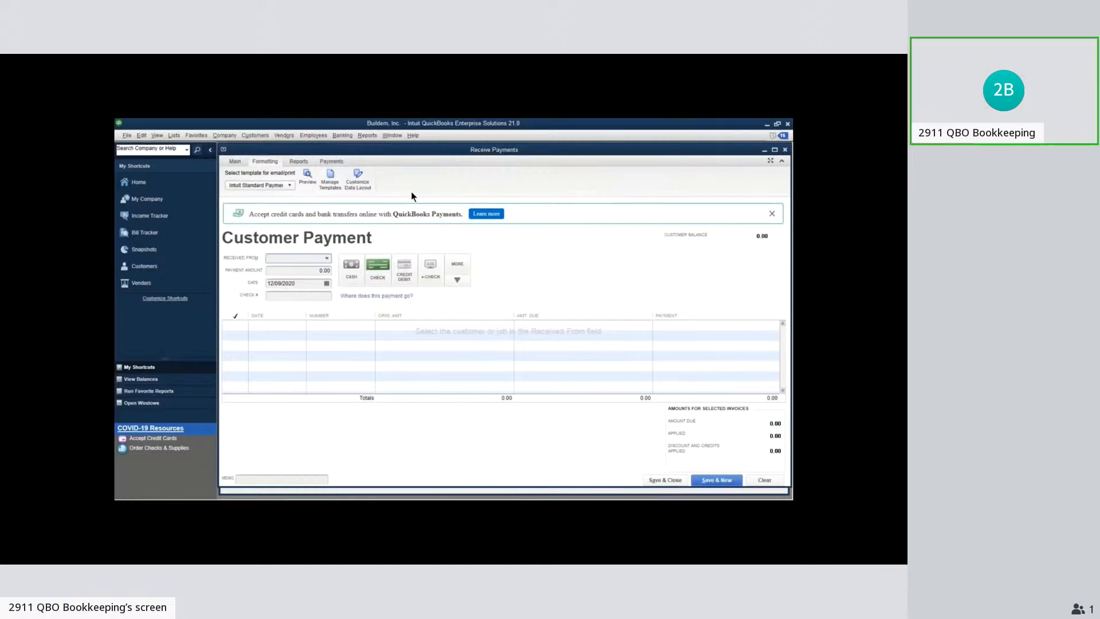
click(366, 186)
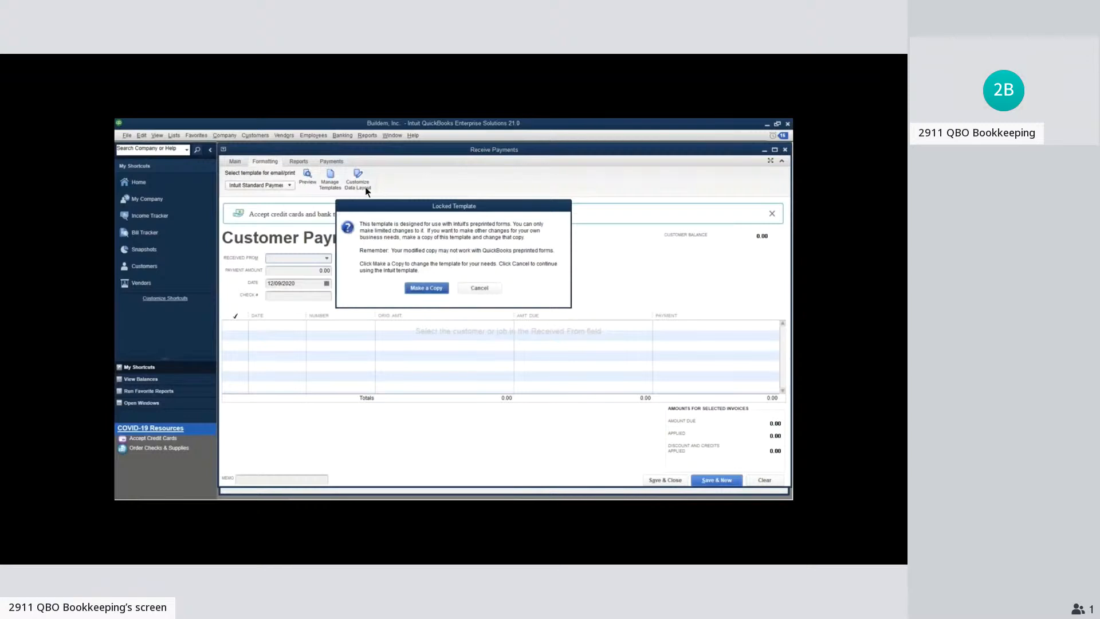
key(Escape)
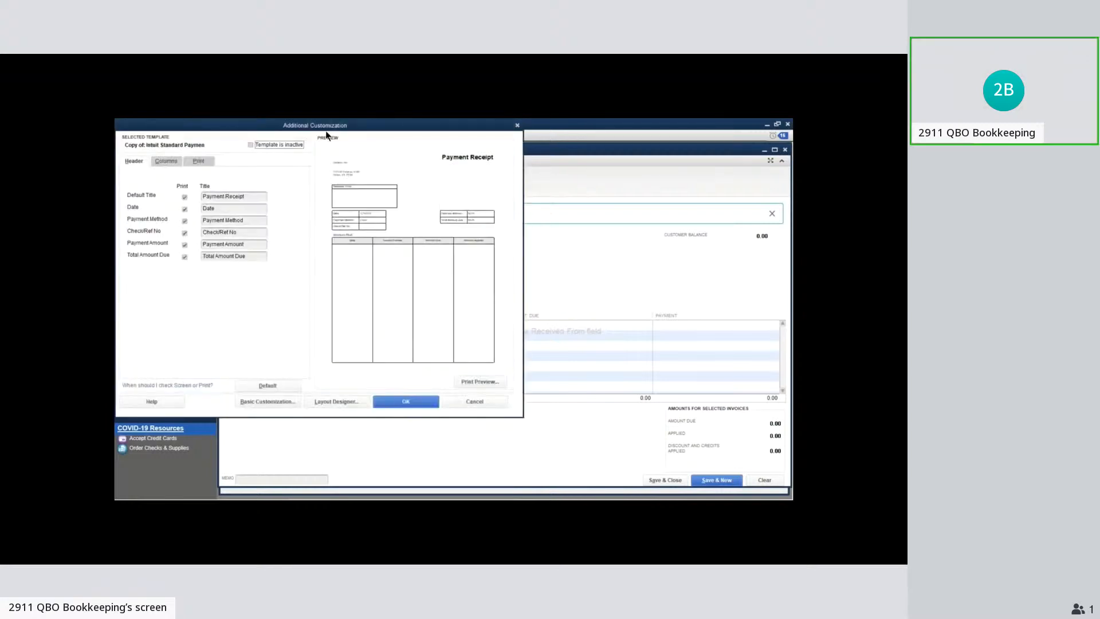
Examine the payment receipt copy's header, column and print settings and its Layout Designer view, then cancel the customization
drag(326, 131, 485, 173)
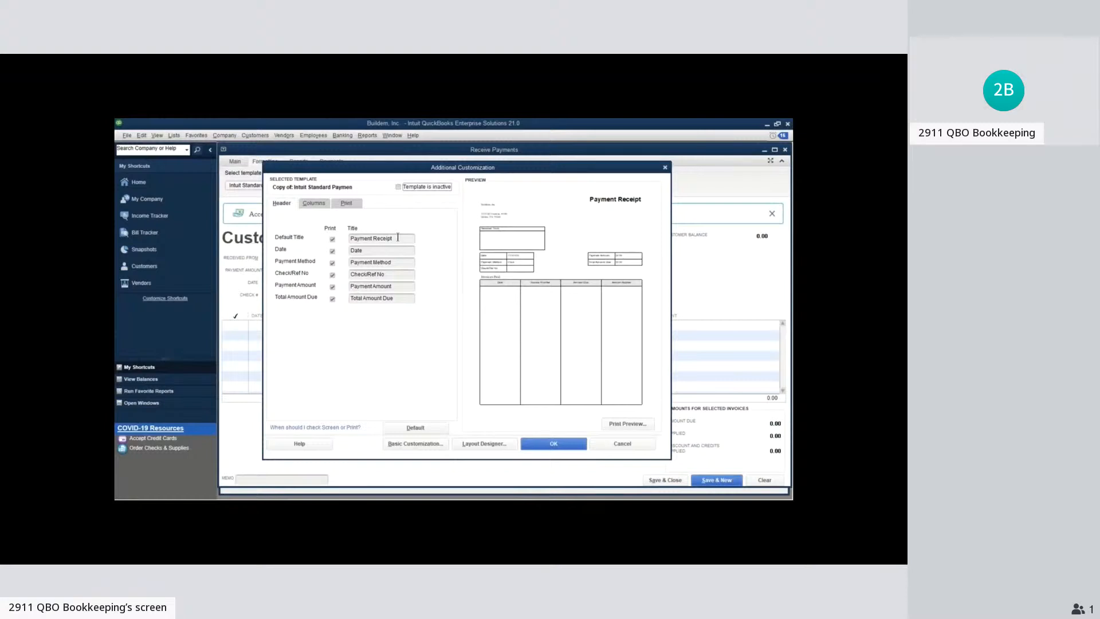
drag(412, 238, 336, 240)
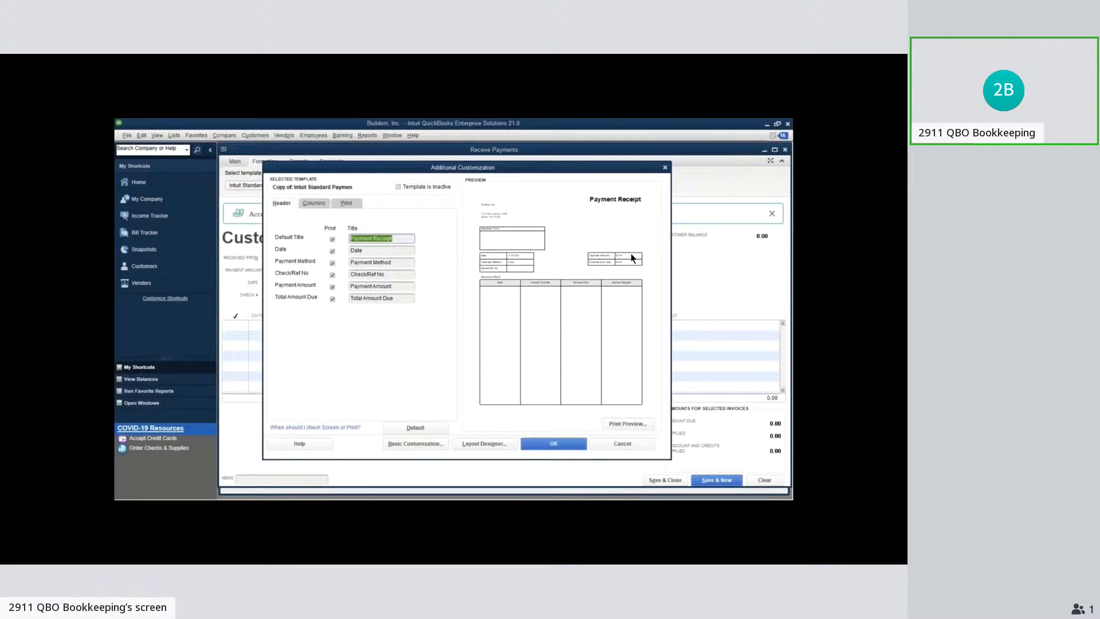
click(322, 201)
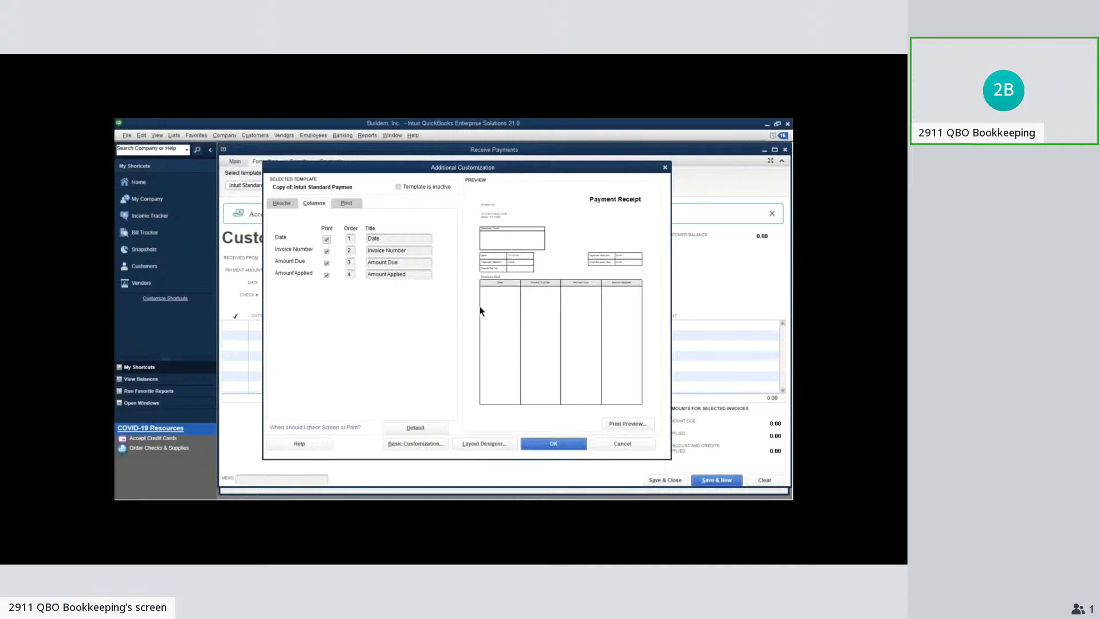
click(337, 203)
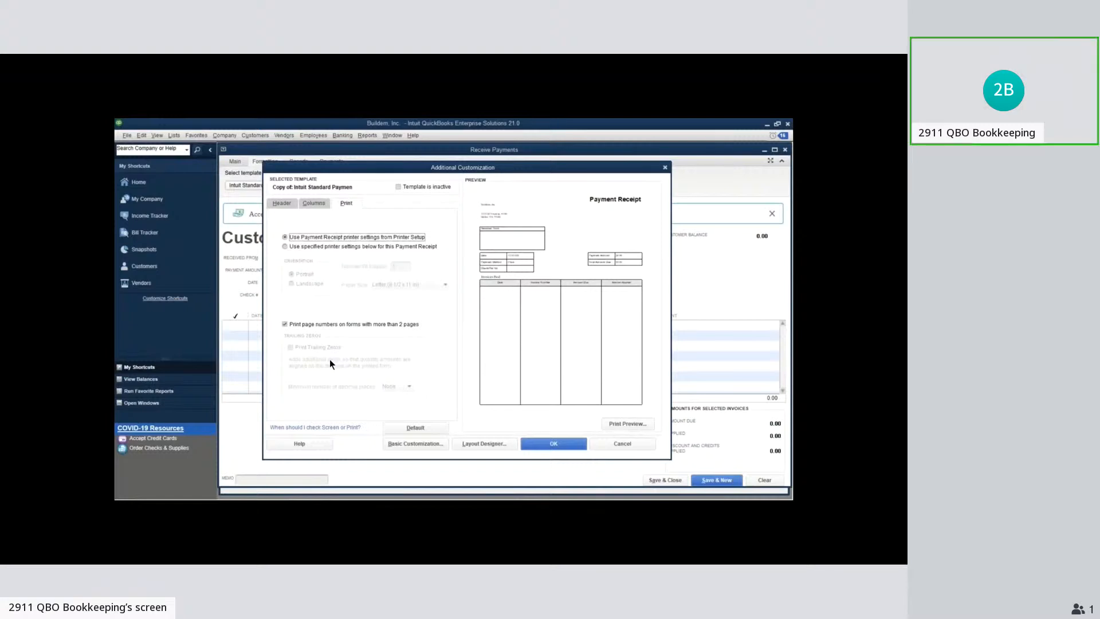
click(504, 447)
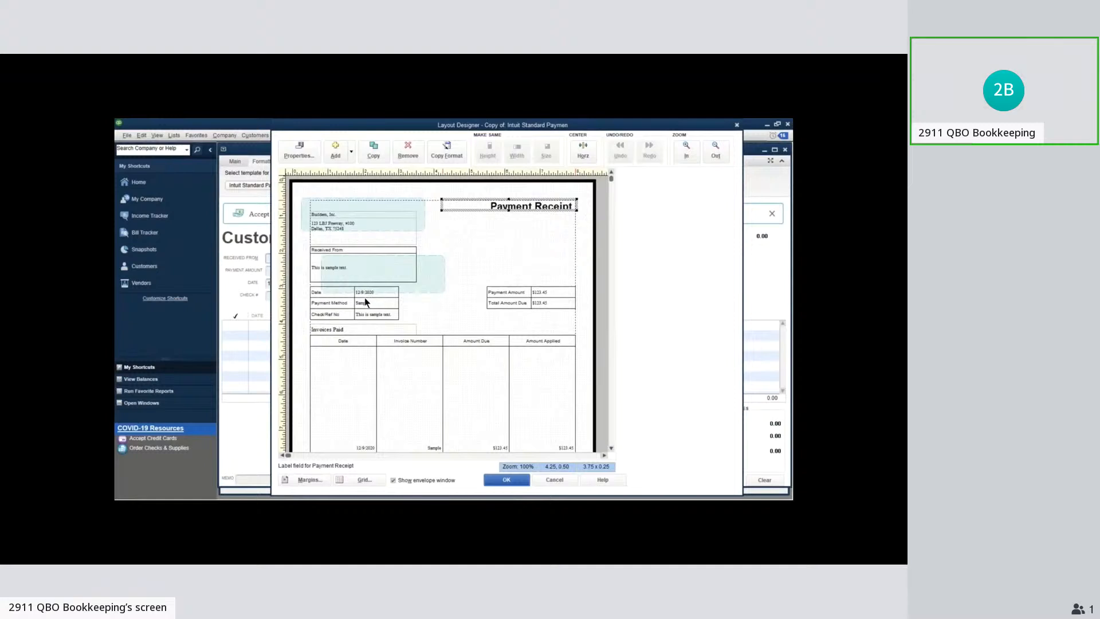
click(554, 482)
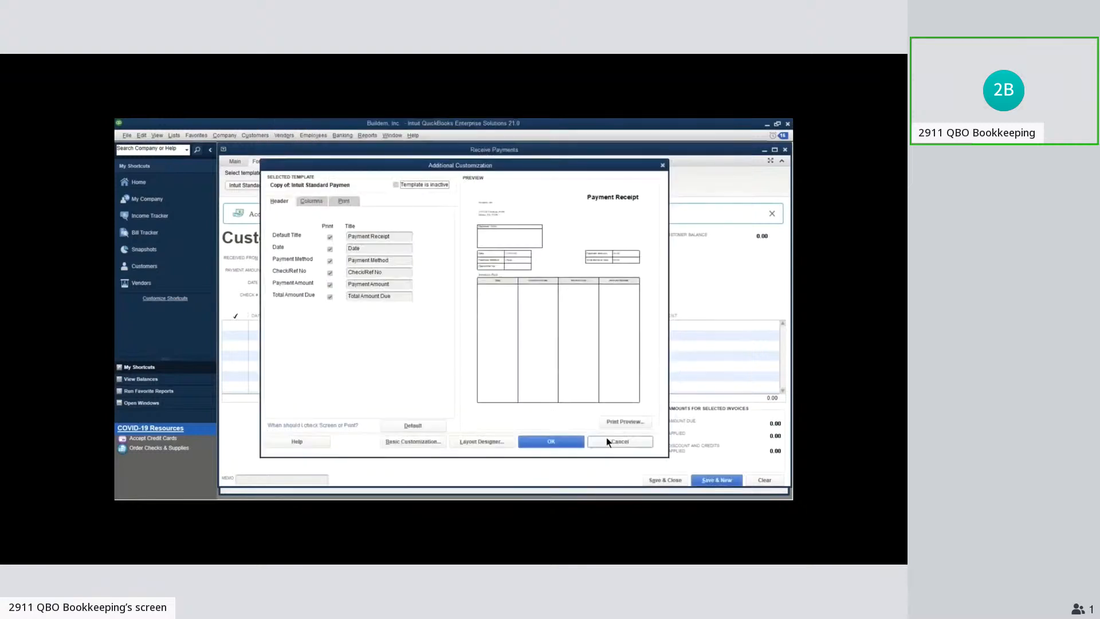
click(607, 441)
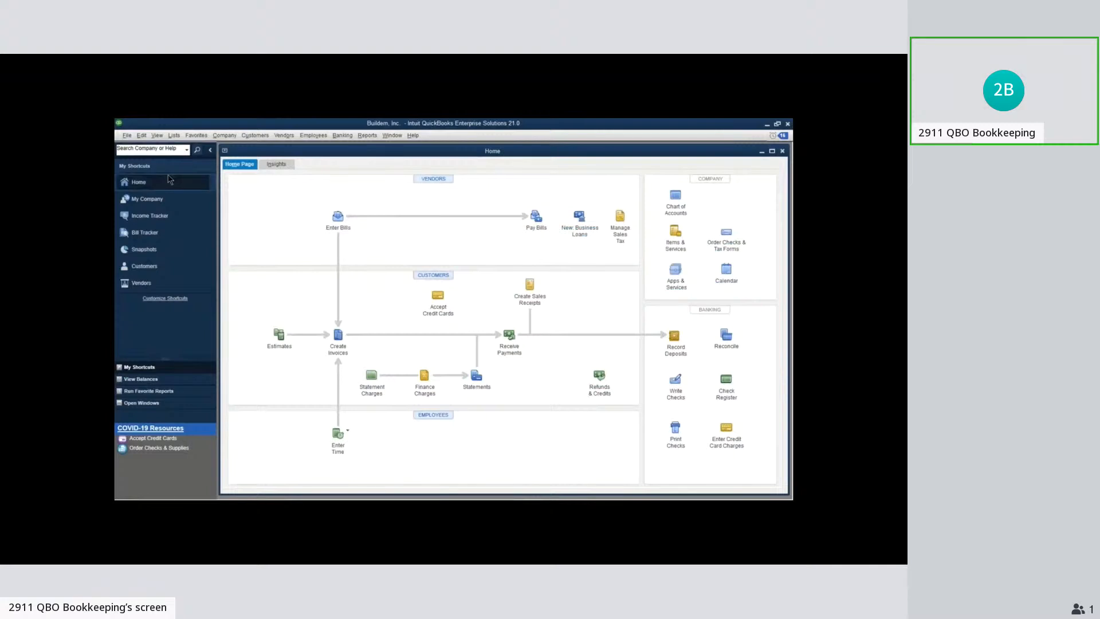
Close the current company file, open Jaime's Construction Company.qbw, and dismiss the subscription features window
click(128, 136)
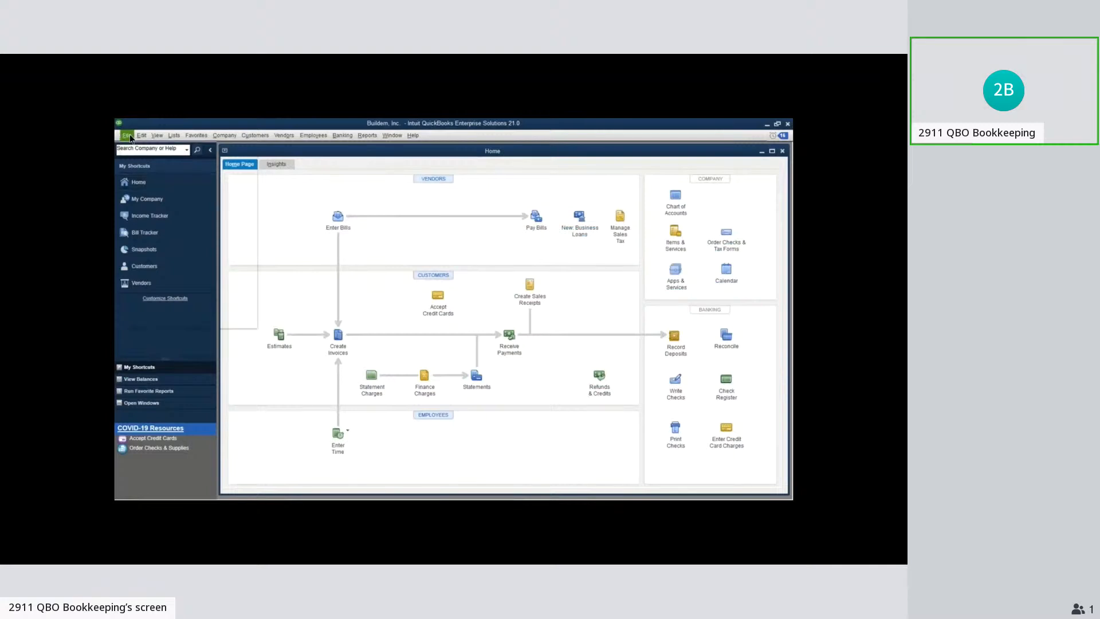
click(128, 136)
click(128, 137)
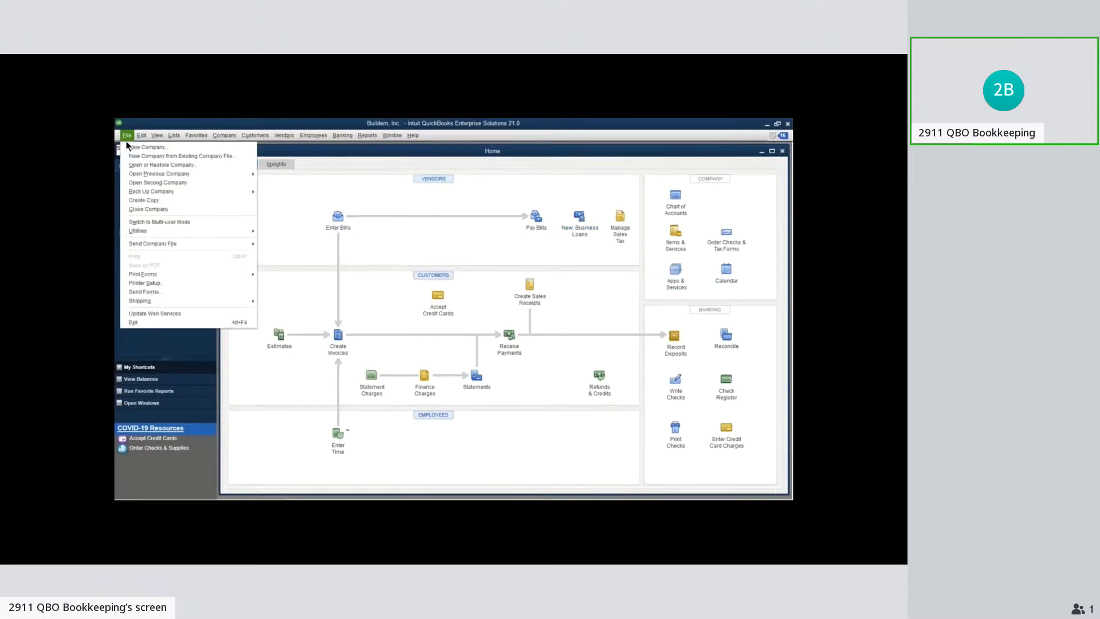
click(159, 222)
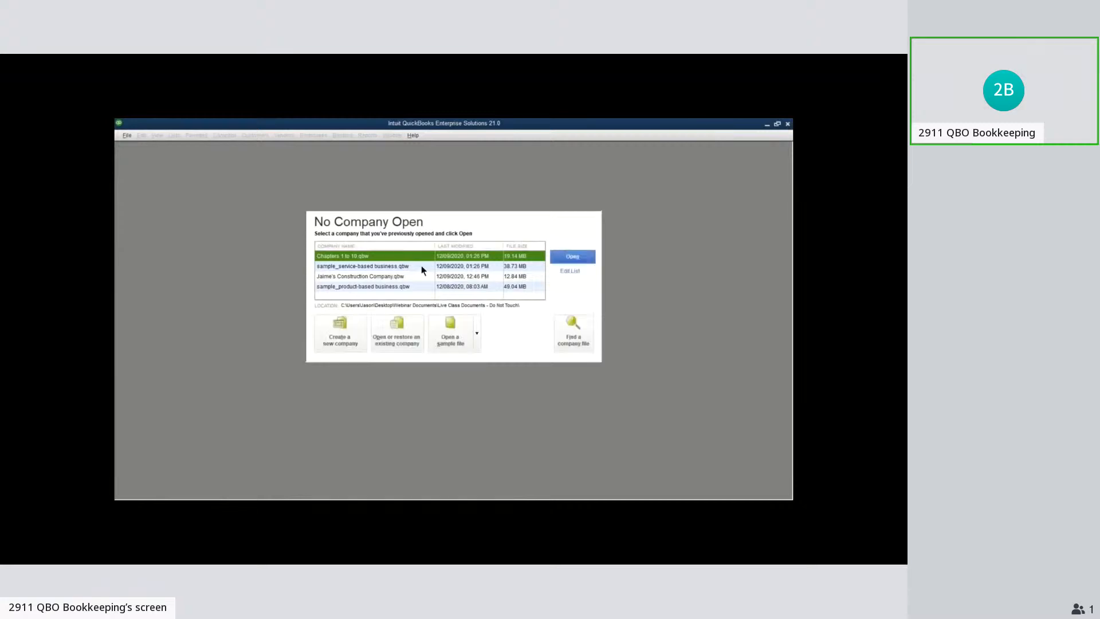
click(360, 278)
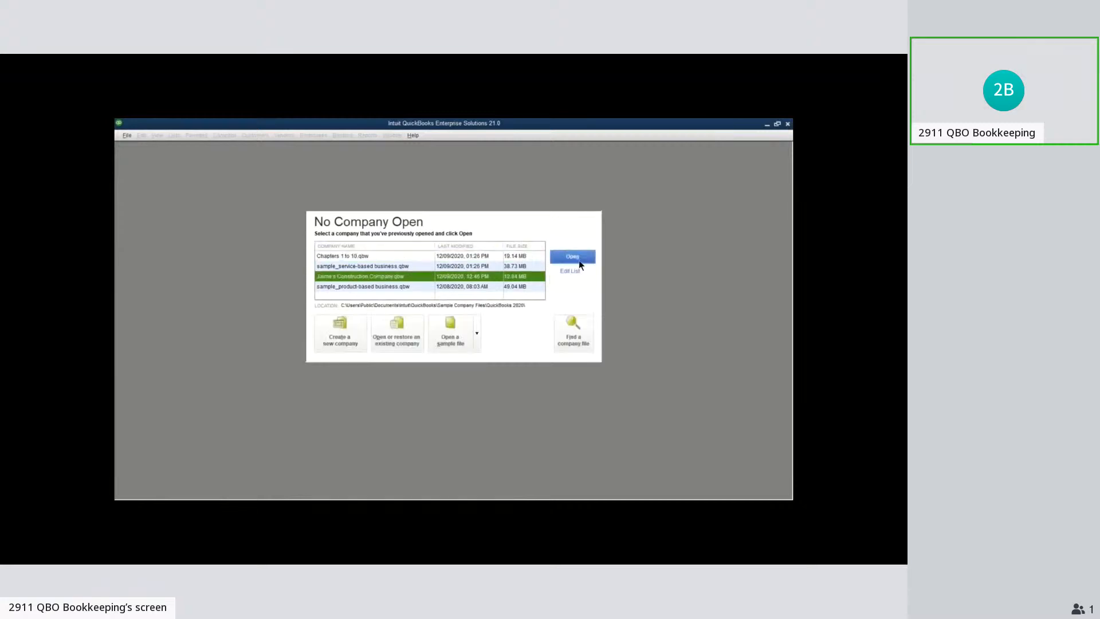
click(587, 257)
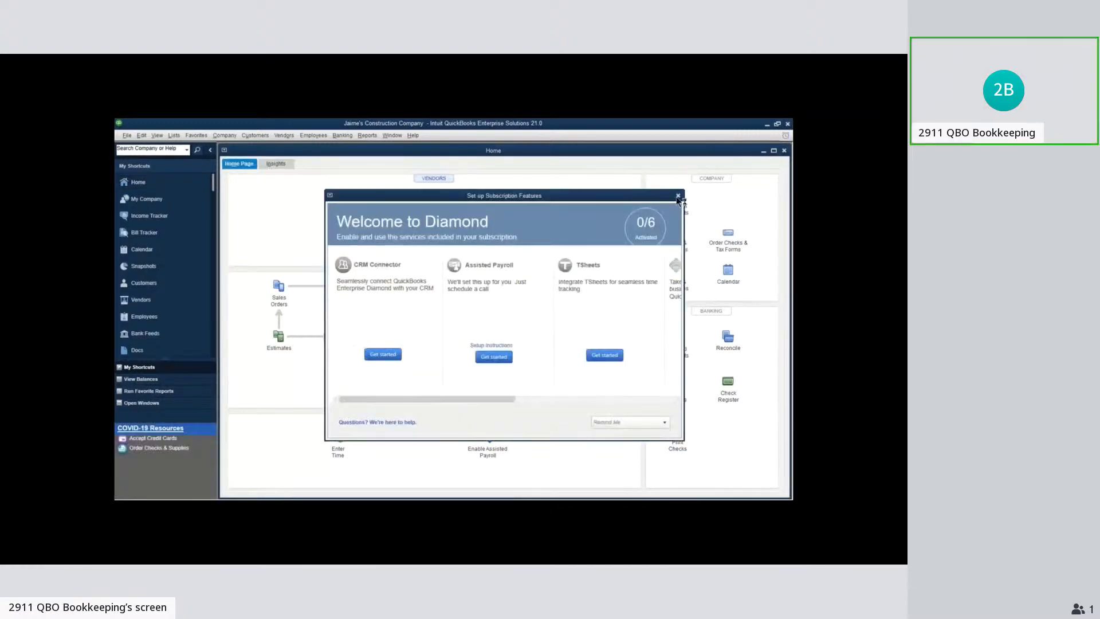
click(678, 195)
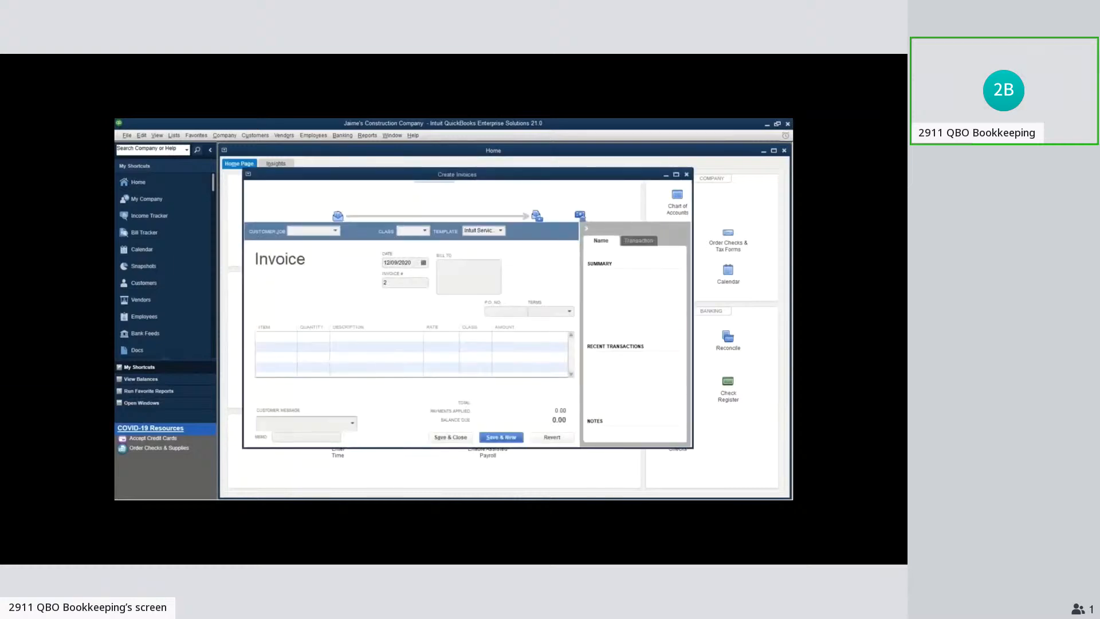
Bring up the existing Tuition invoice and prepare an email to send it to the customer
click(252, 198)
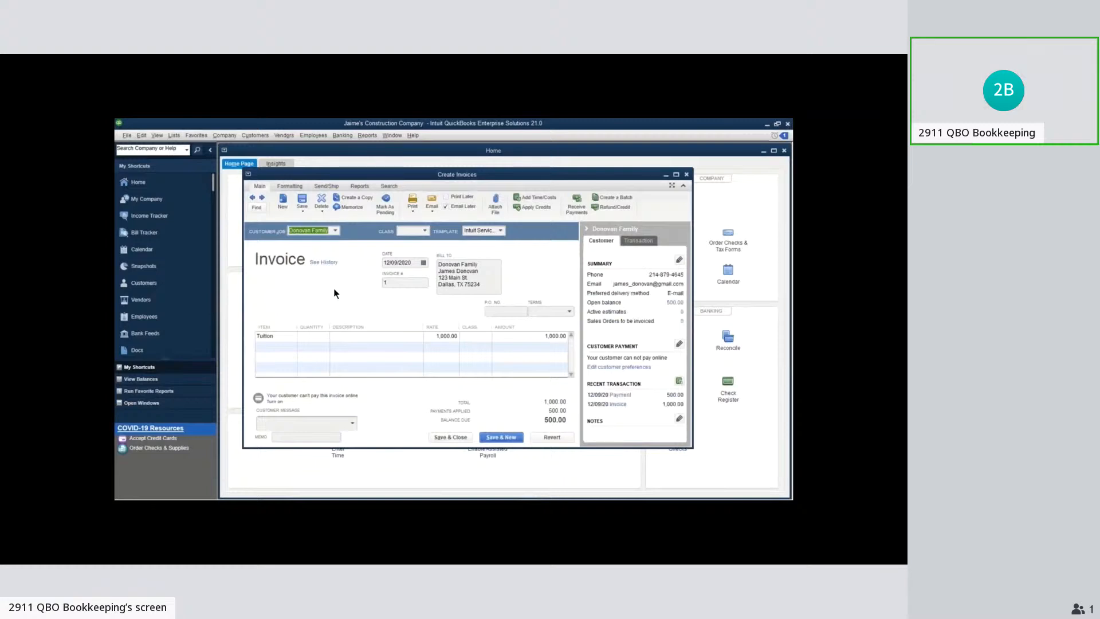
click(445, 207)
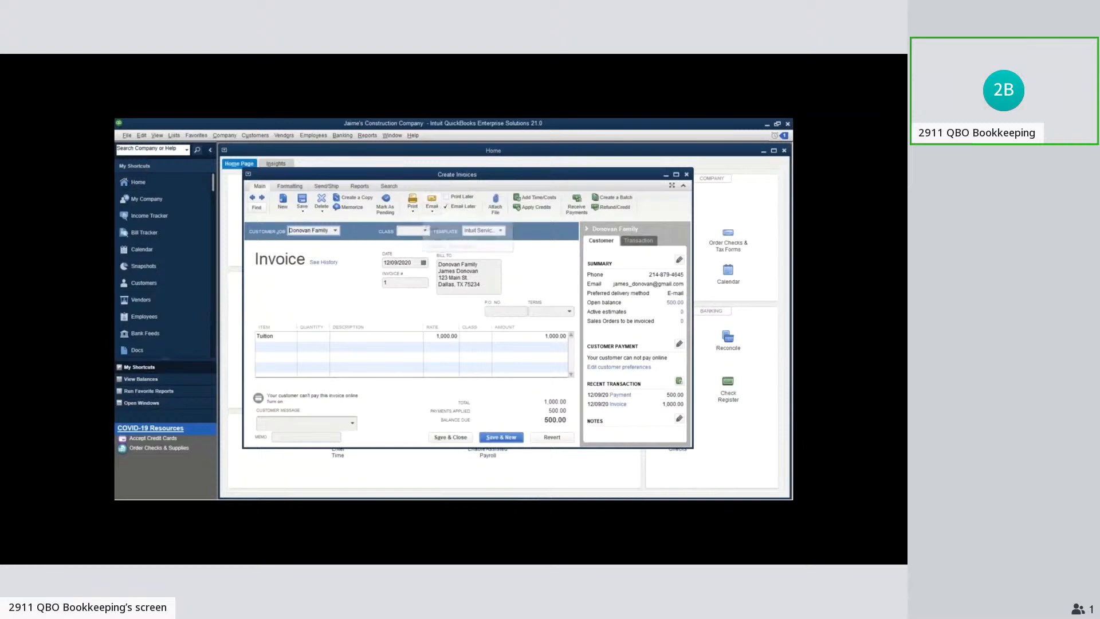
click(431, 204)
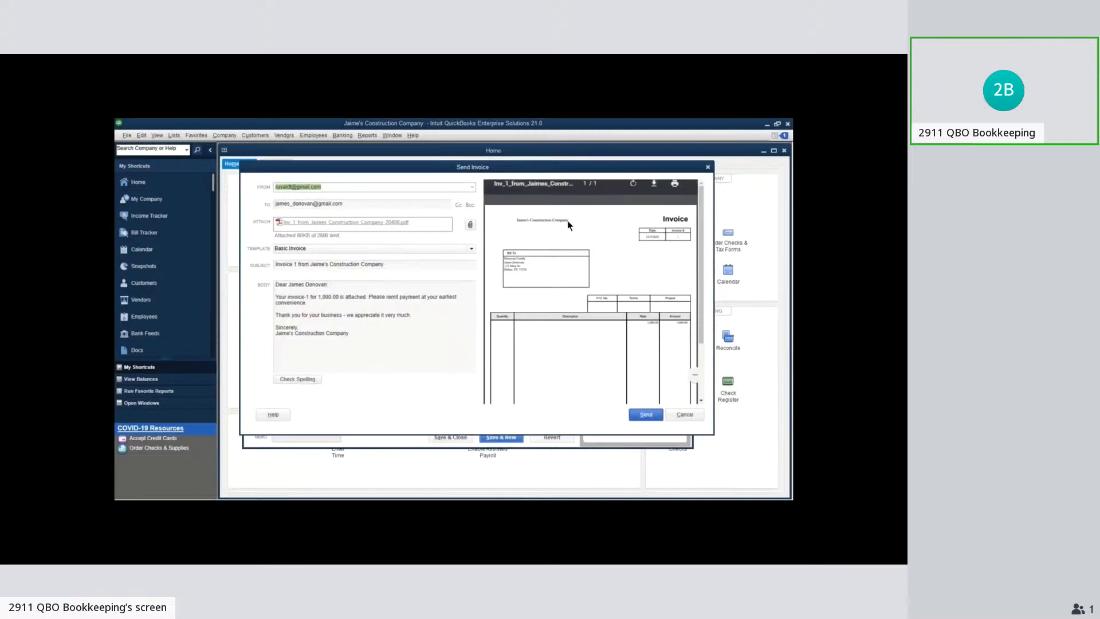
Examine the attached invoice PDF in the email preview, enlarging it to check the header, line items and total
click(330, 224)
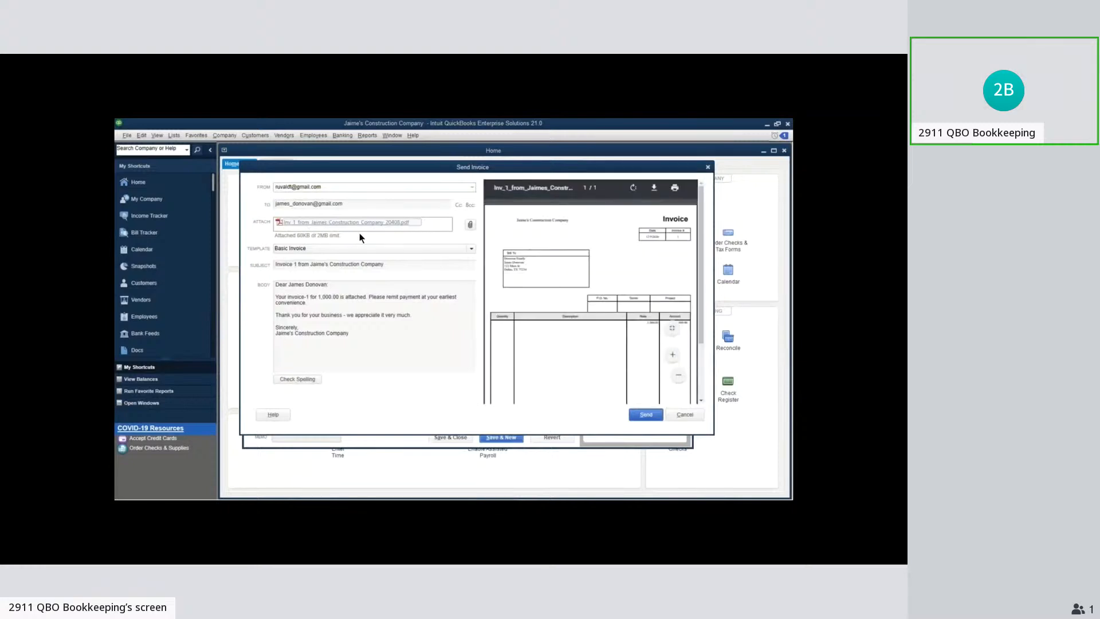
click(672, 356)
click(672, 356)
click(672, 356)
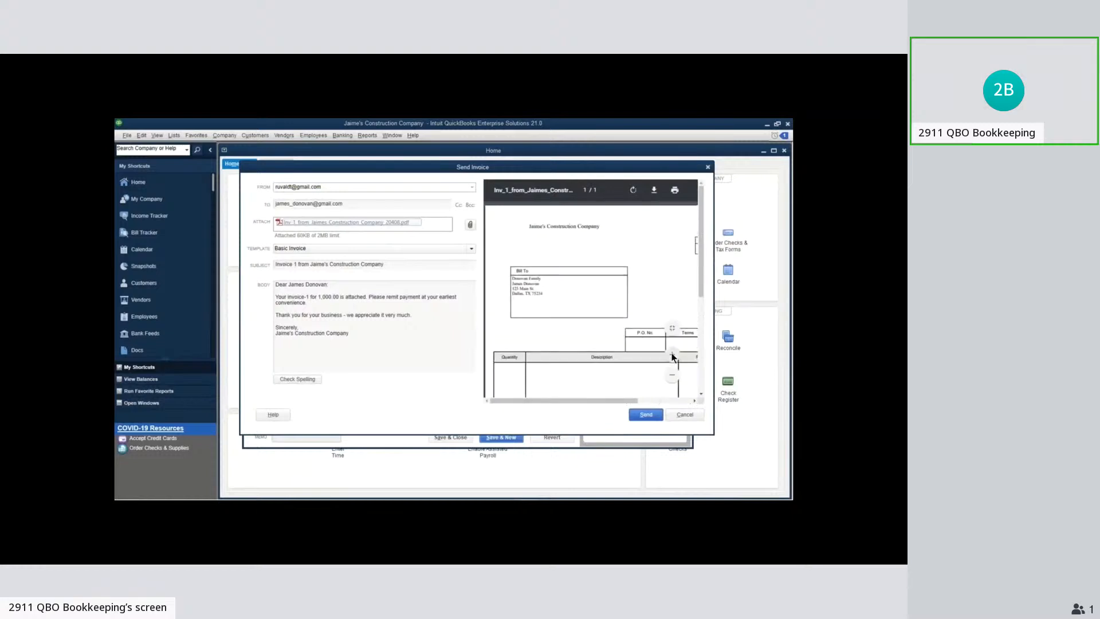
click(672, 356)
drag(593, 401, 616, 399)
drag(699, 264, 700, 362)
click(672, 376)
click(672, 377)
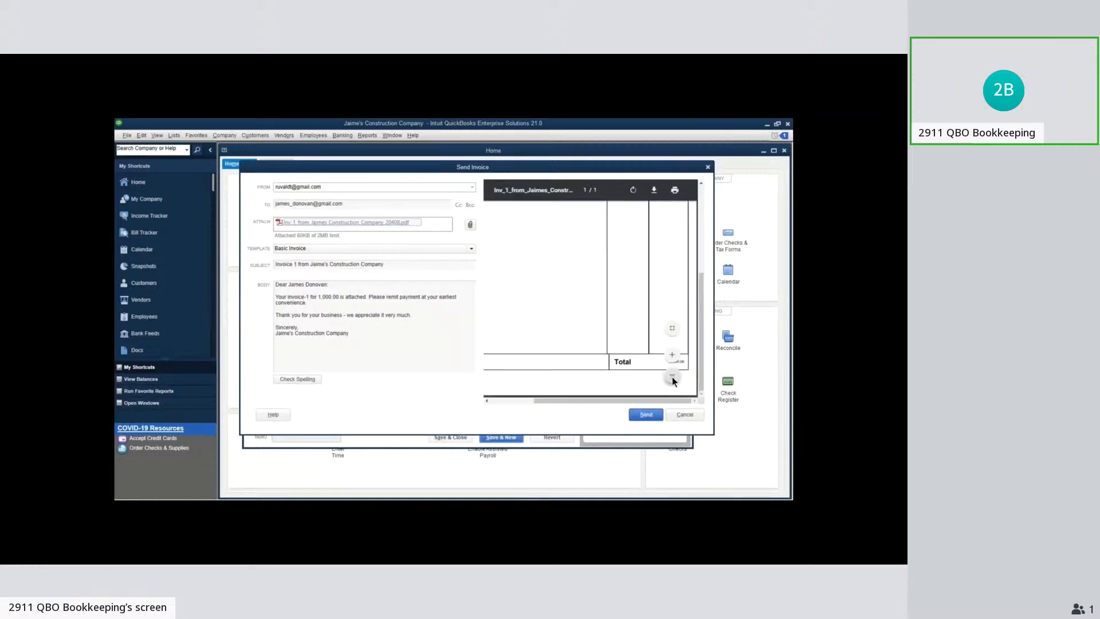
click(672, 376)
click(672, 355)
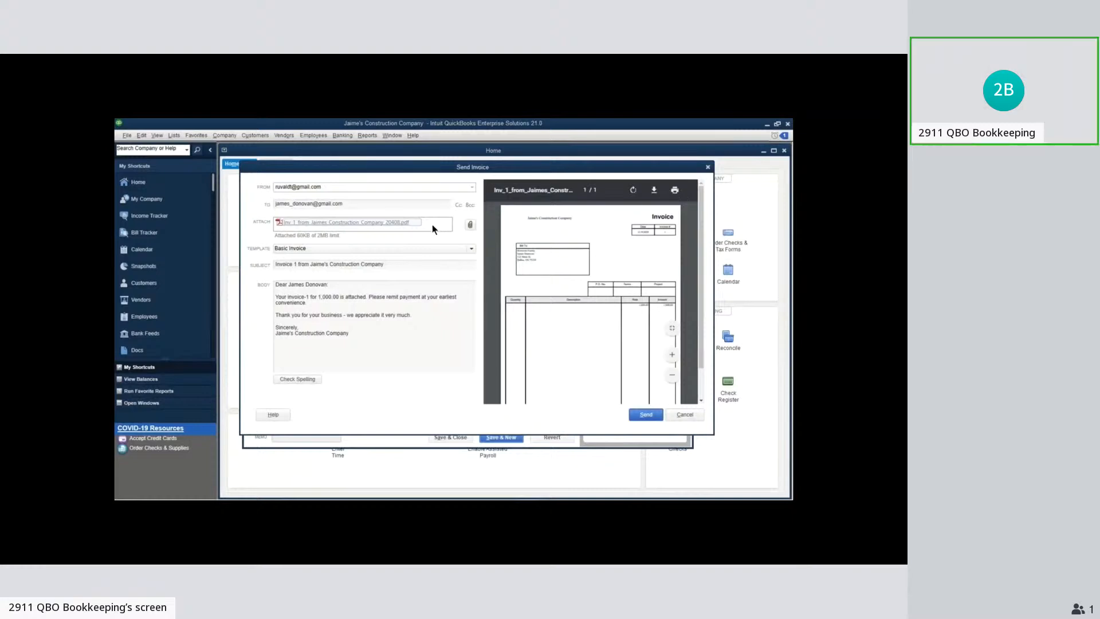
Attach Customer Statement.pdf to the invoice email and preview both the statement and the invoice attachment
click(470, 226)
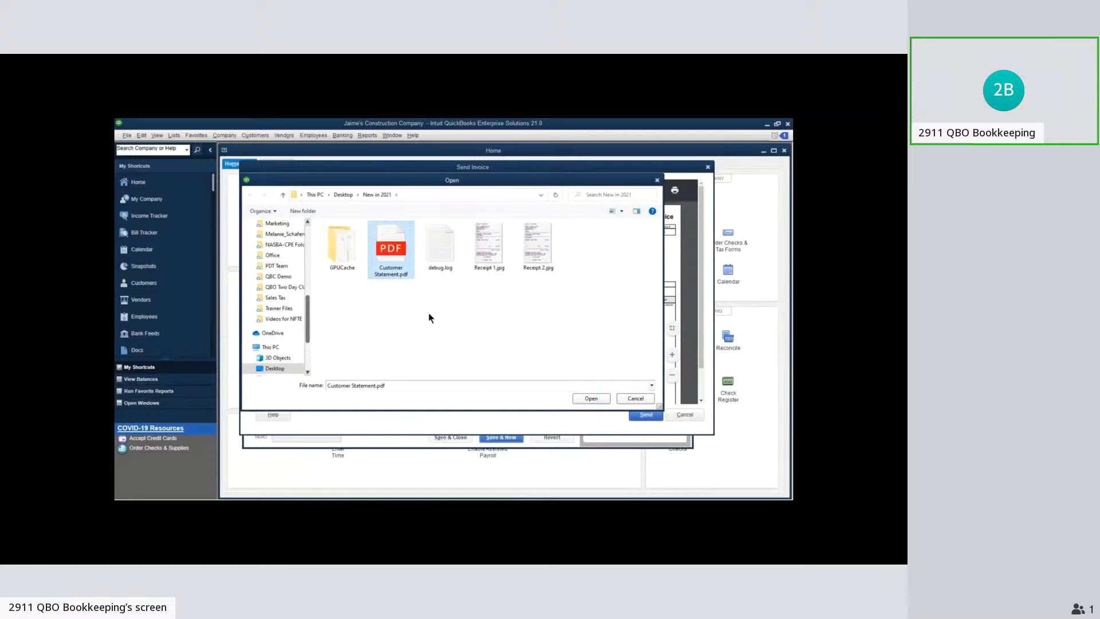
click(589, 400)
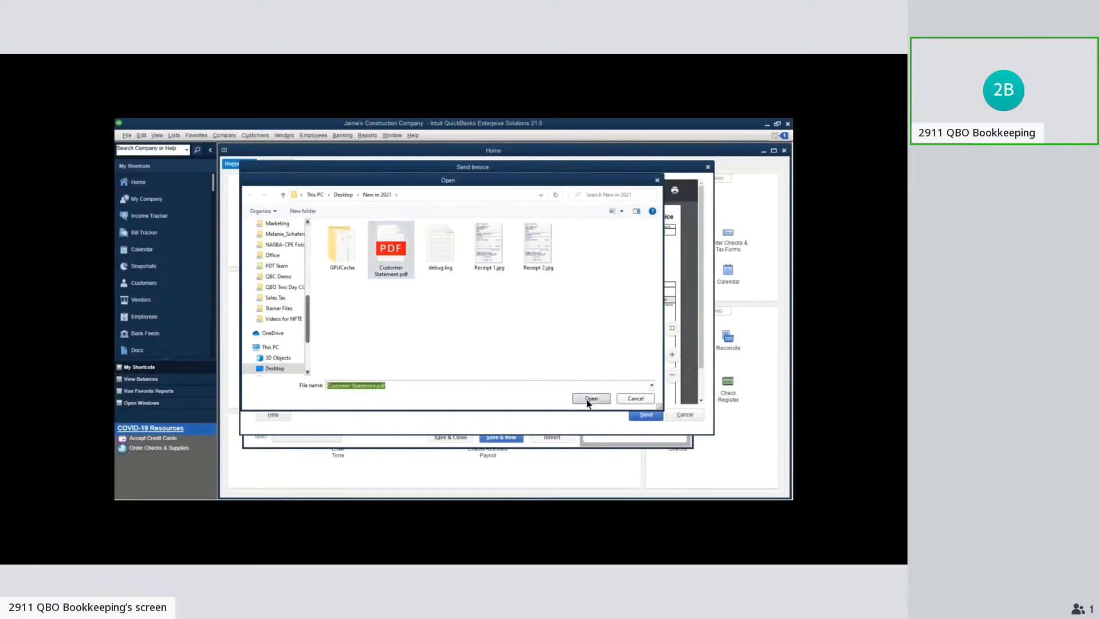
click(374, 268)
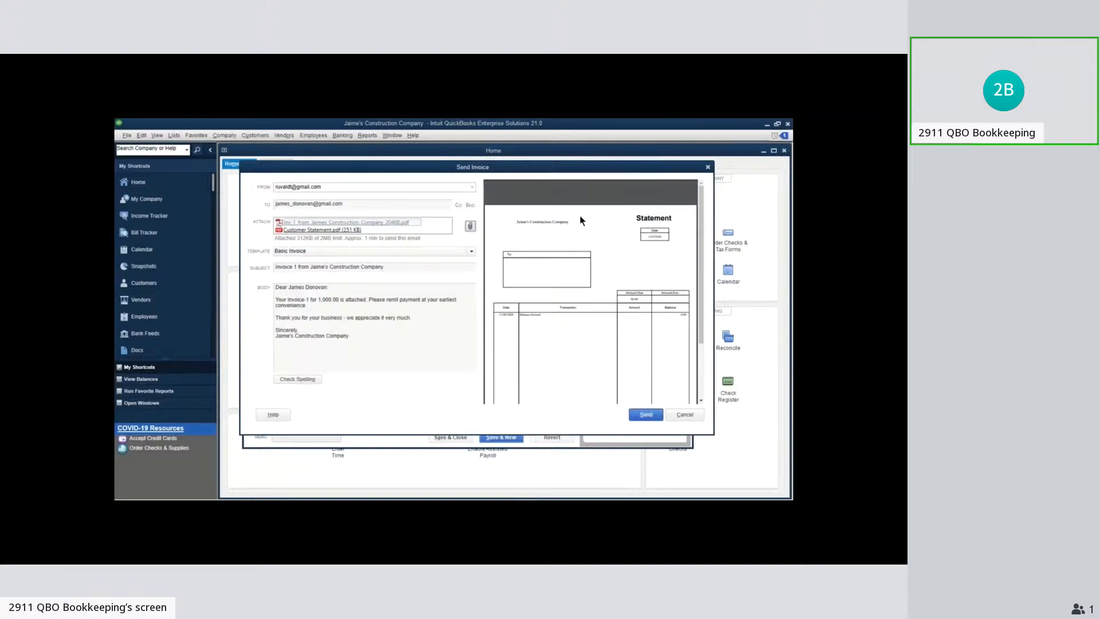
mouse_move(580, 215)
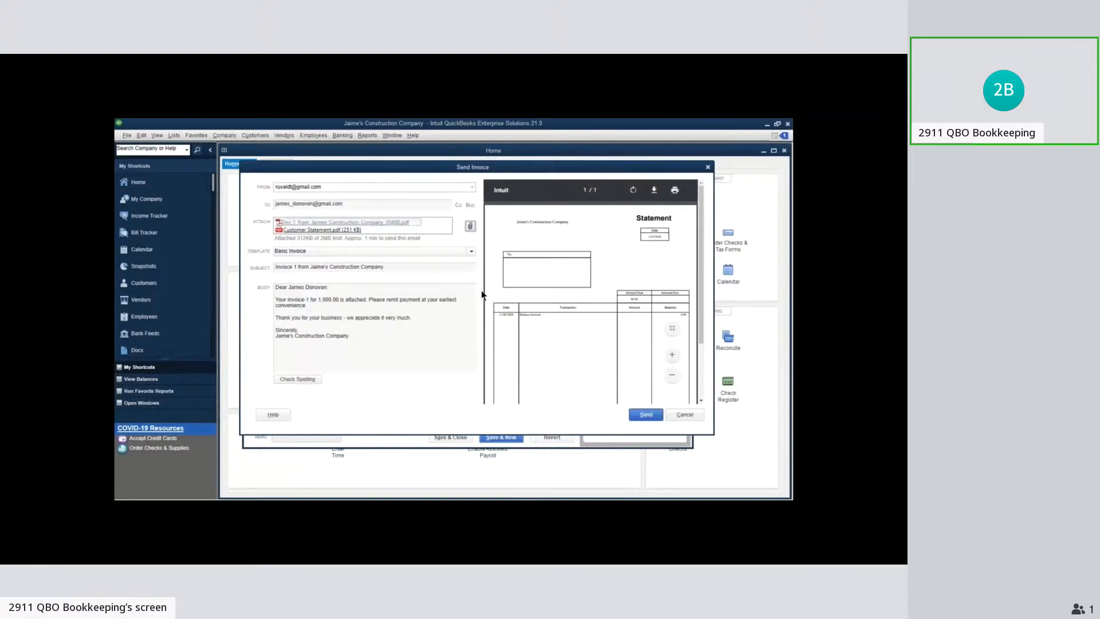
click(390, 221)
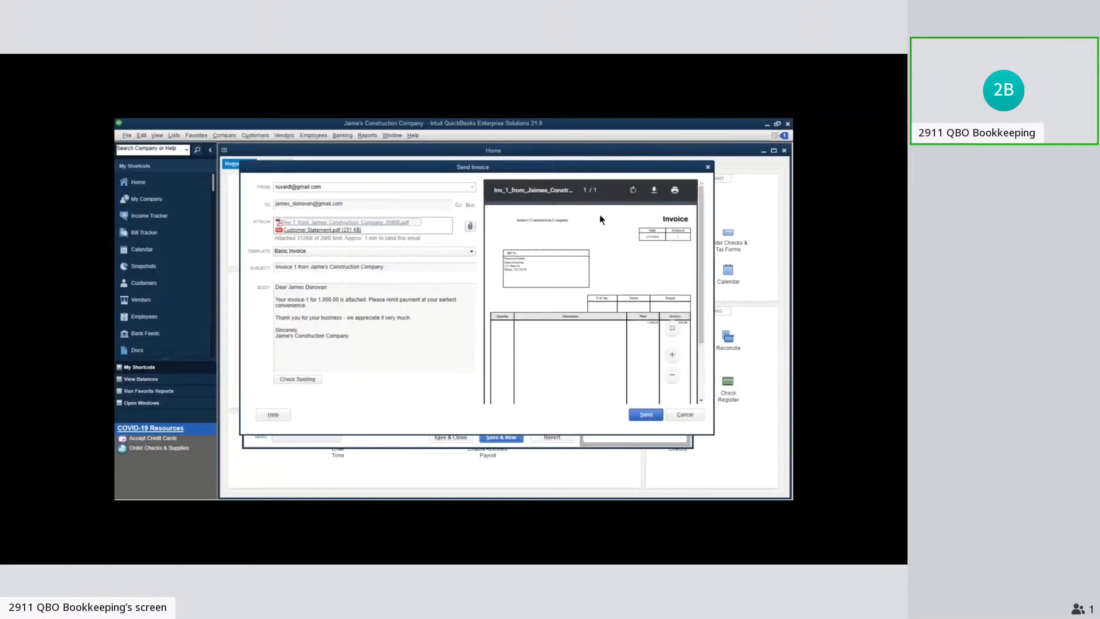
click(330, 229)
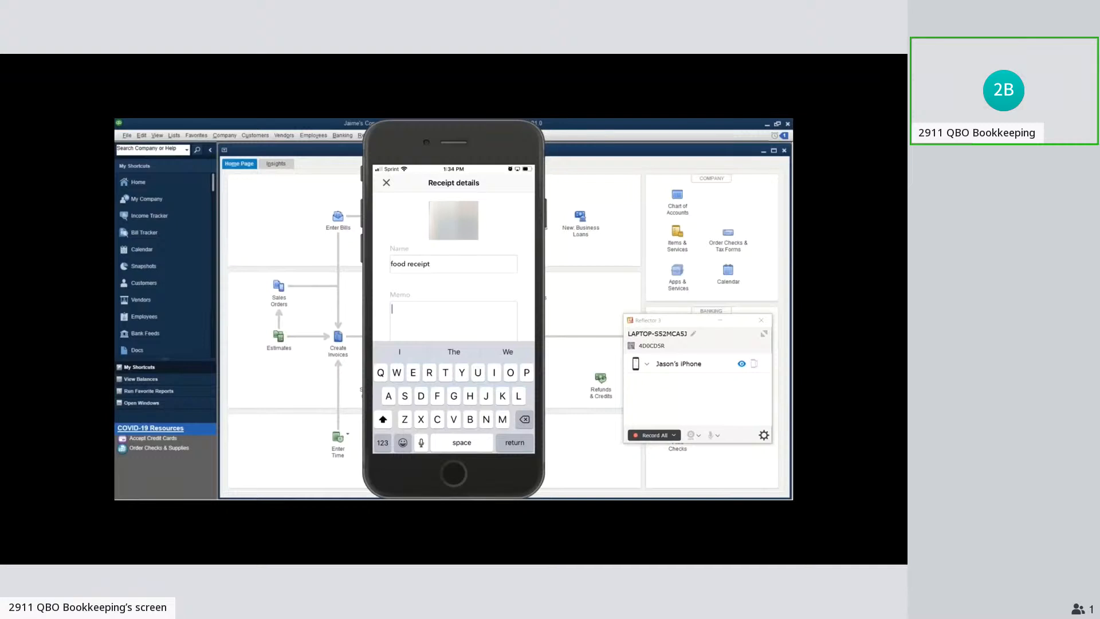
Enter the memo "Bought lunch on way to Austin client." in the food receipt's details on the mirrored phone
text(B)
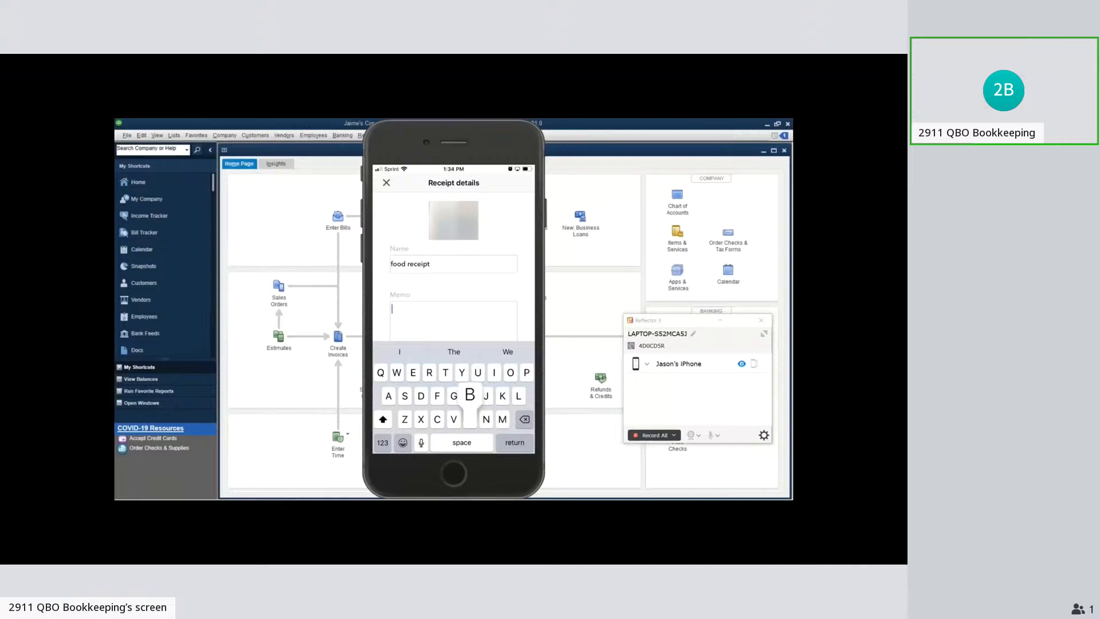
text(ought)
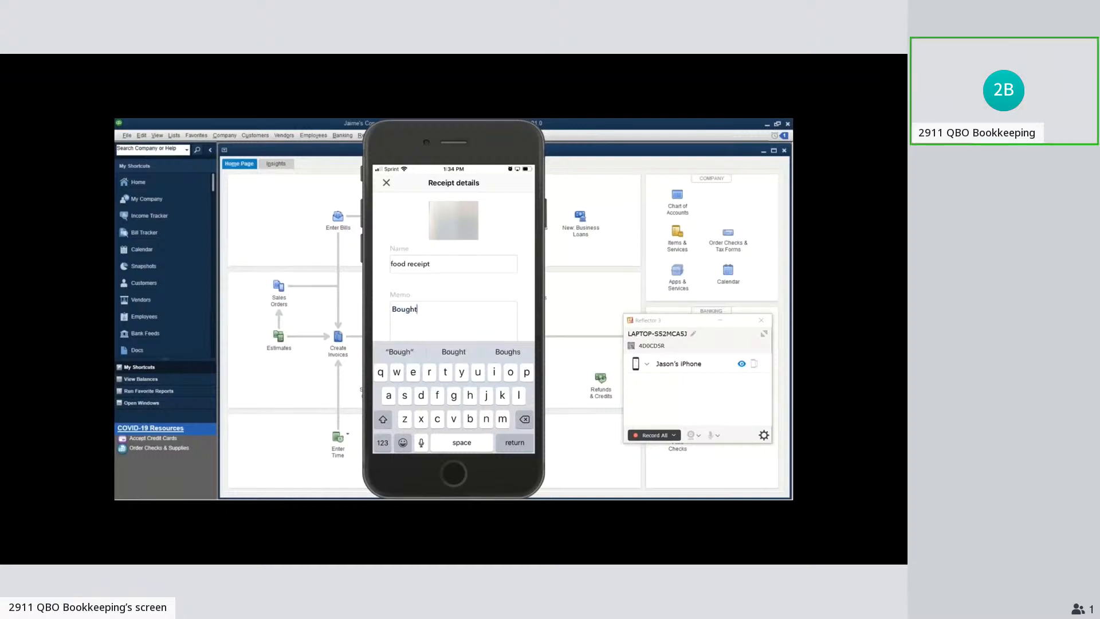
text( lunch on)
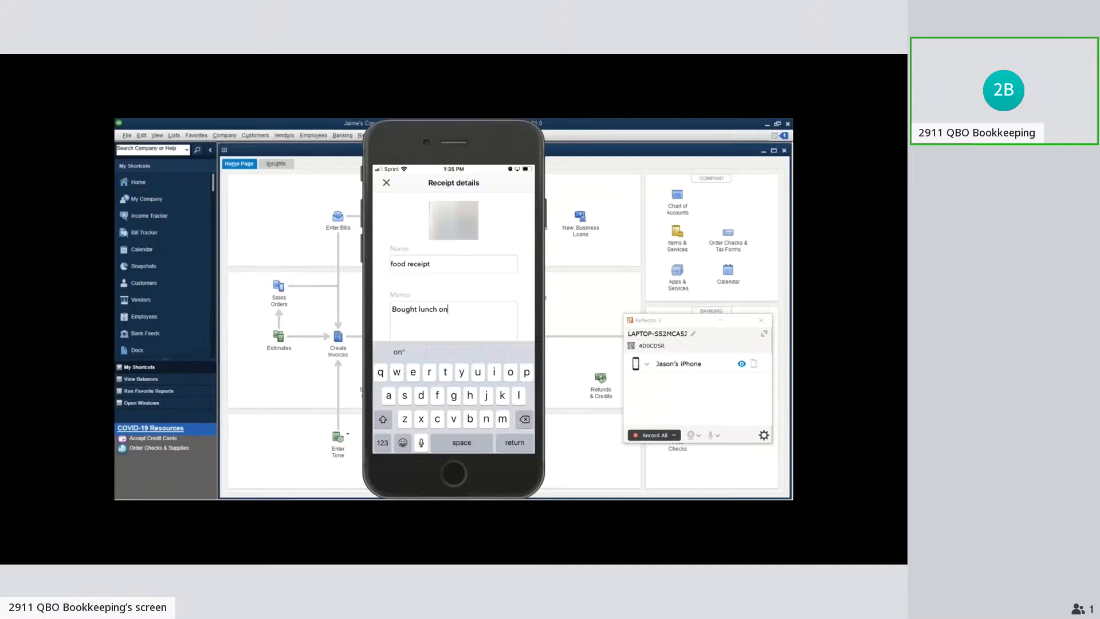
text( way t)
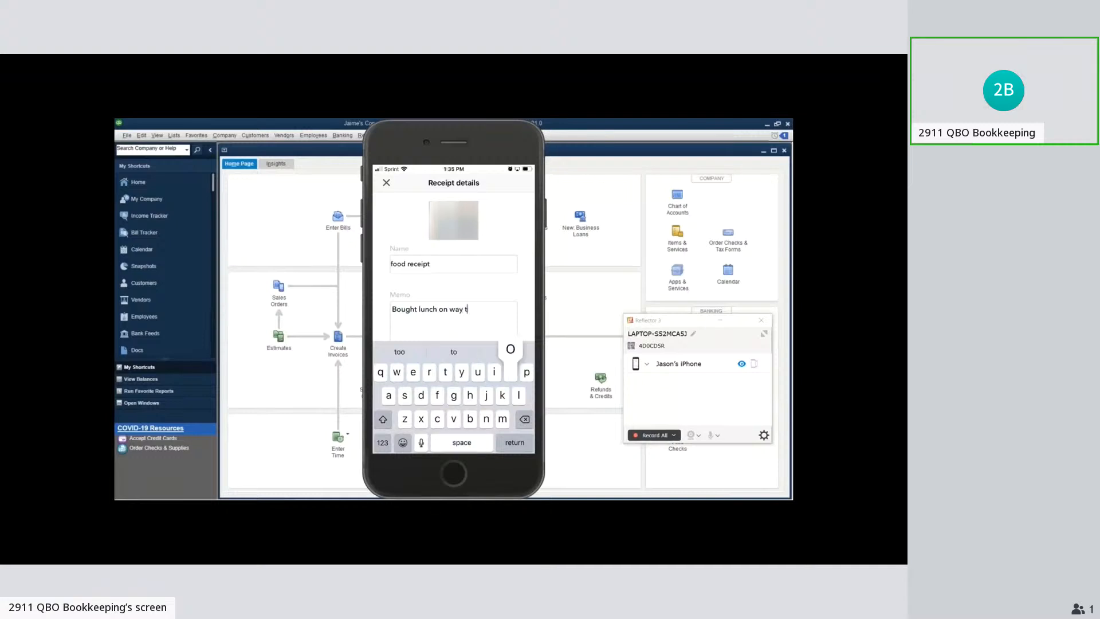
text(o )
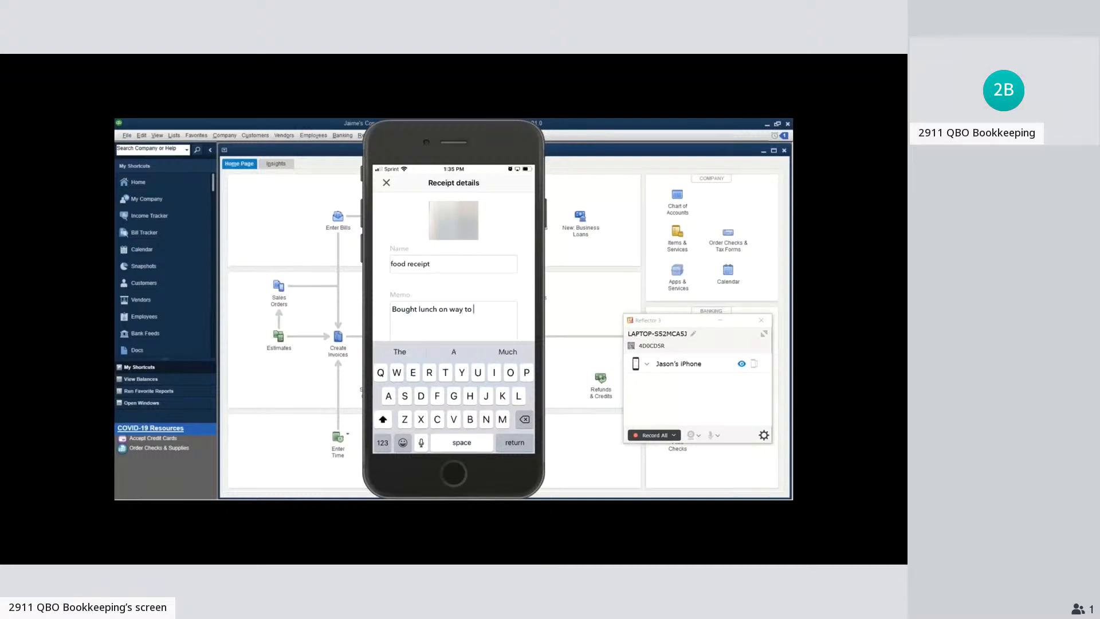
text(Au)
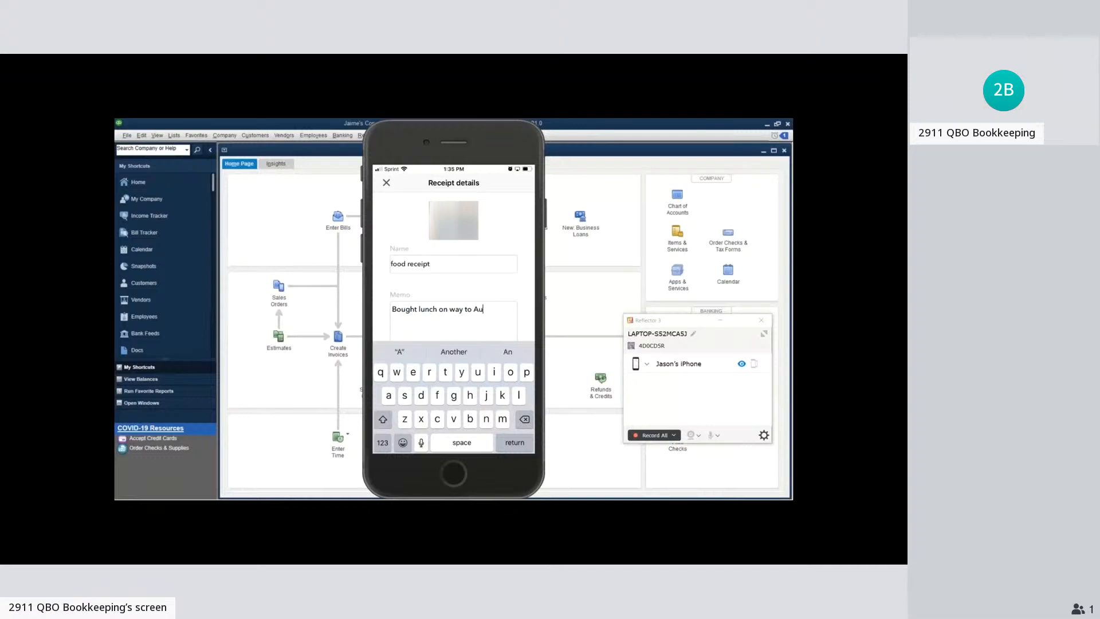
text(stin)
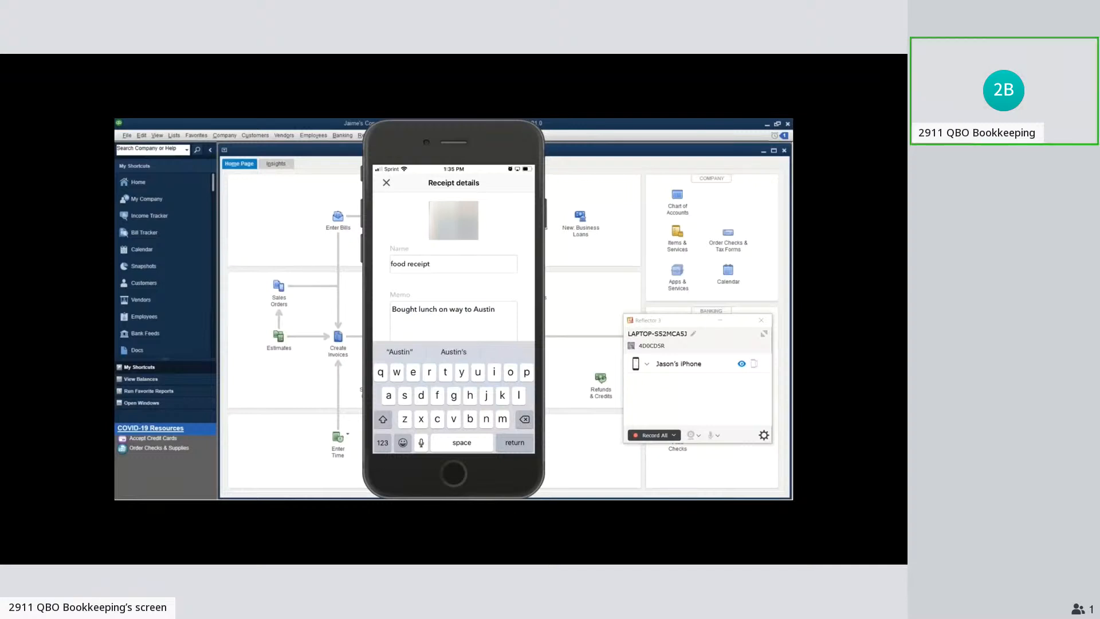
text( cli)
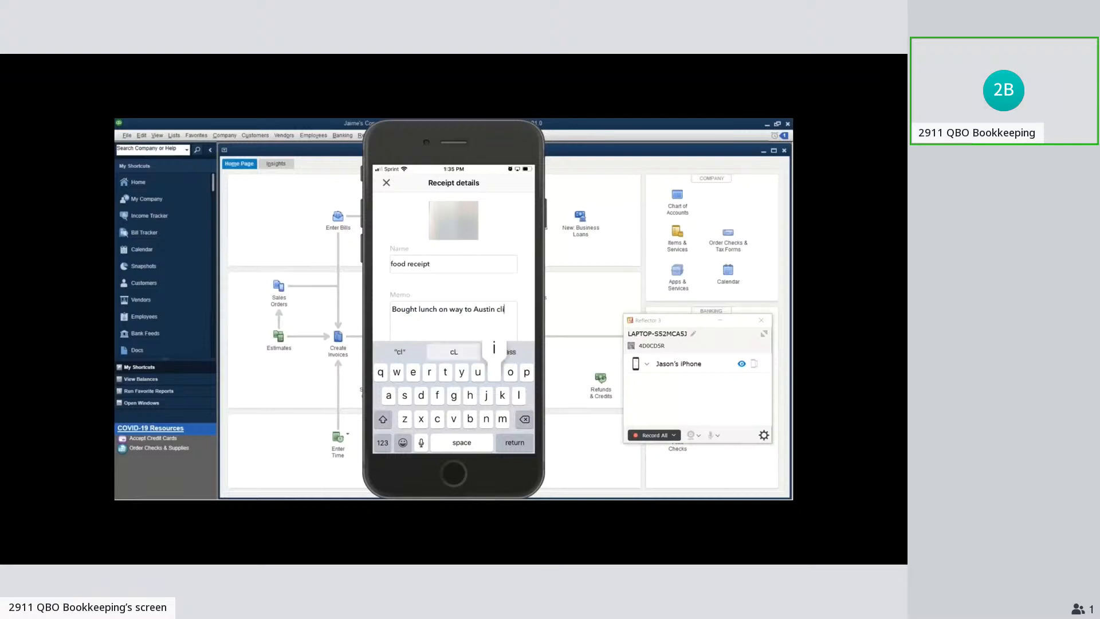
text(ent.)
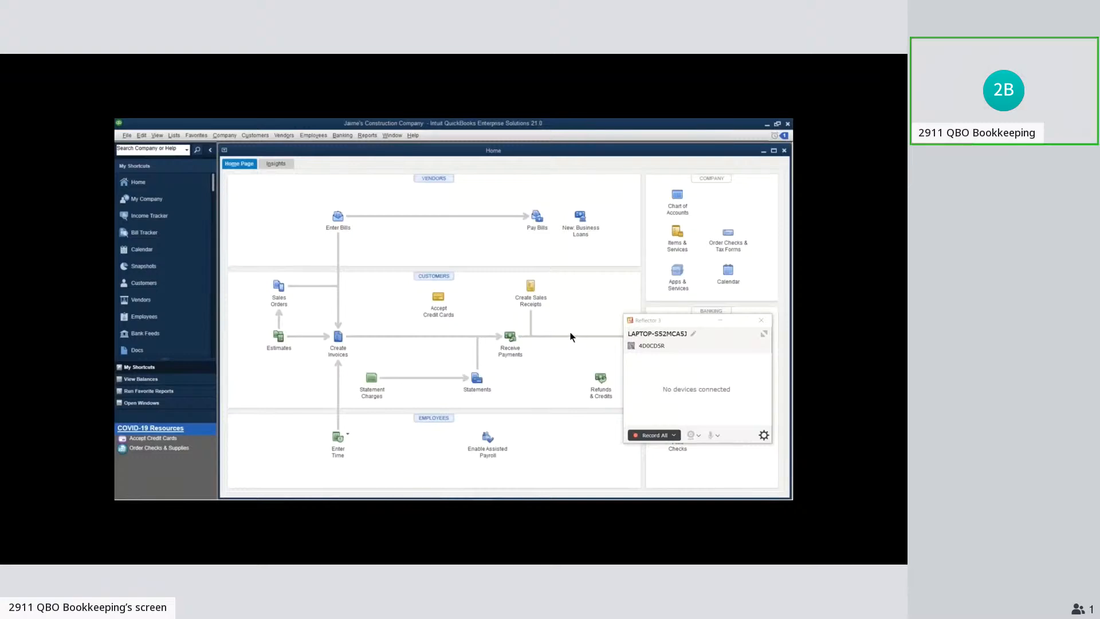
Close the Reflector phone-mirroring window and open Receipt Management for vendors in QuickBooks
click(762, 319)
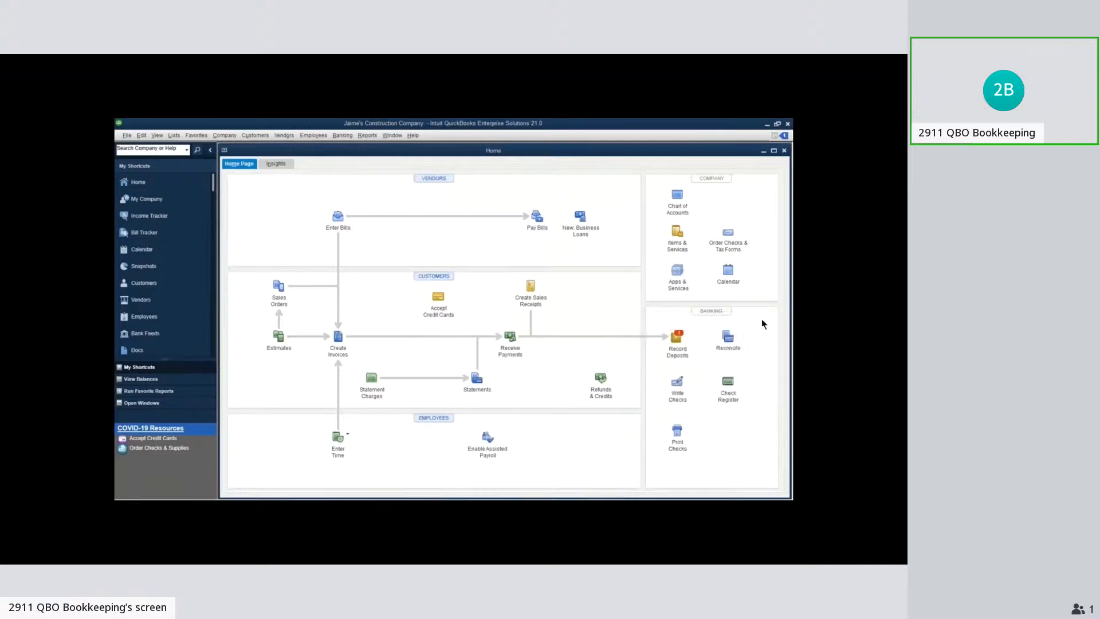
click(283, 135)
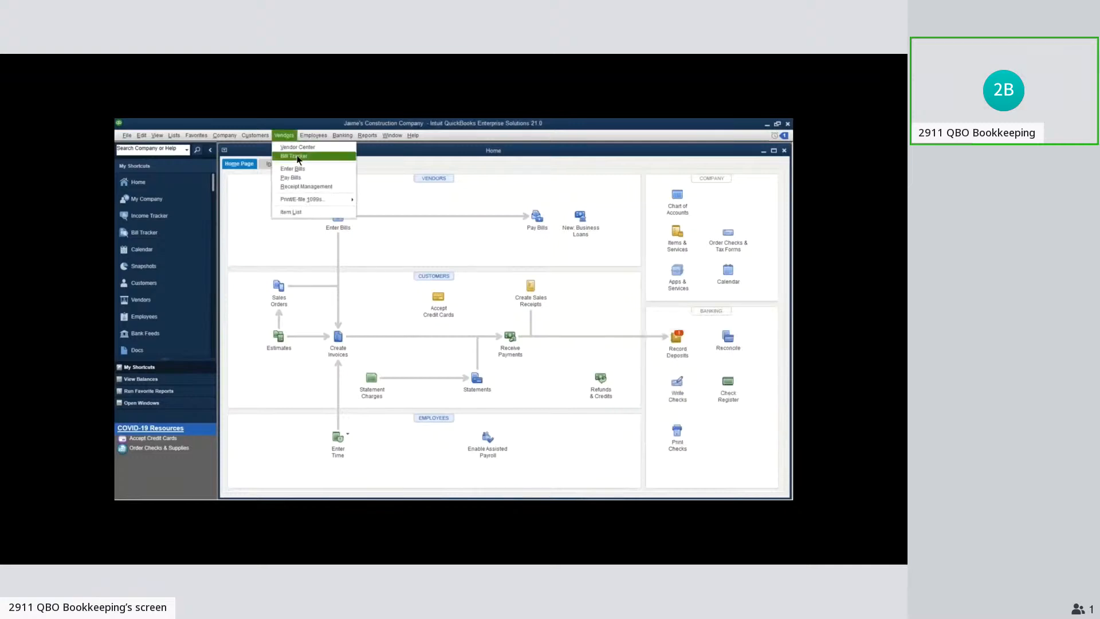
click(344, 187)
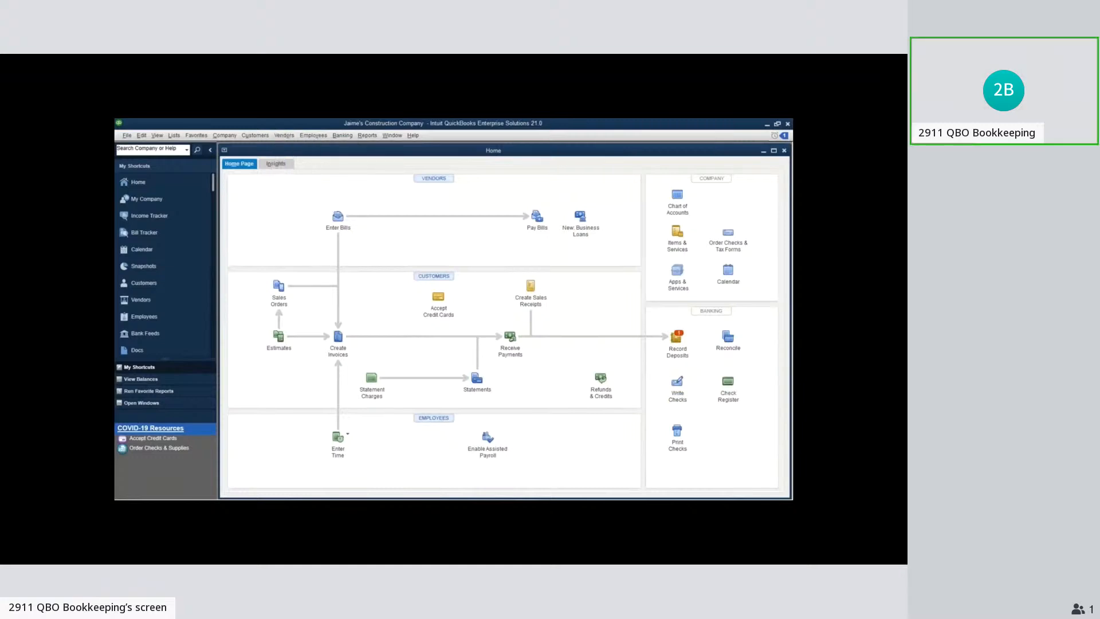
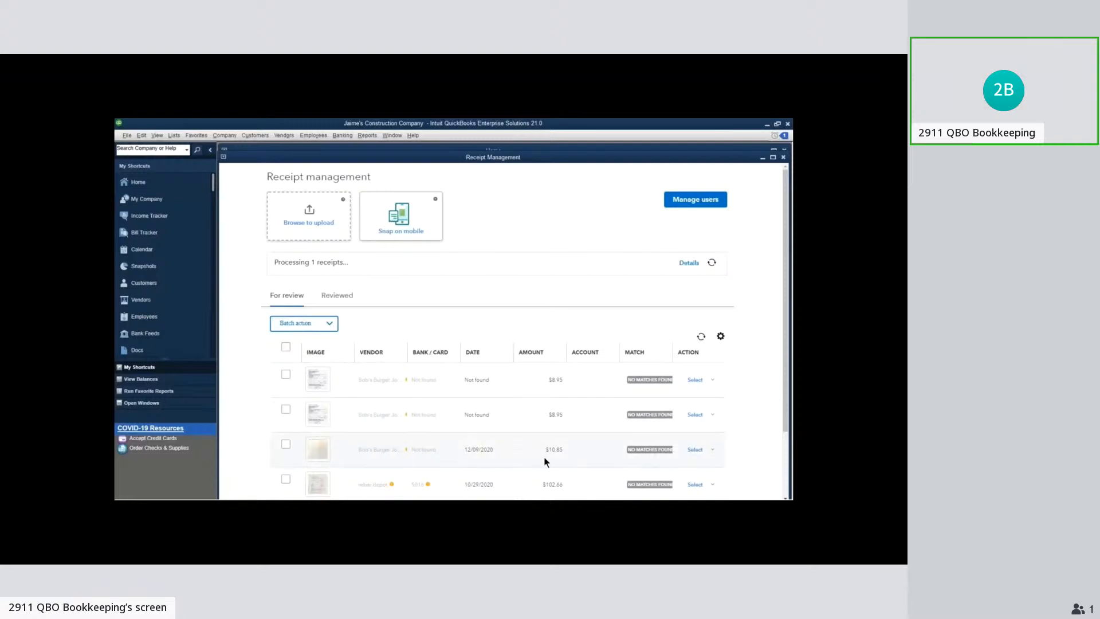
Delete the second of the two duplicate $8.95 Bob's Burger Joint receipts awaiting review
scroll(544, 457, down, 3)
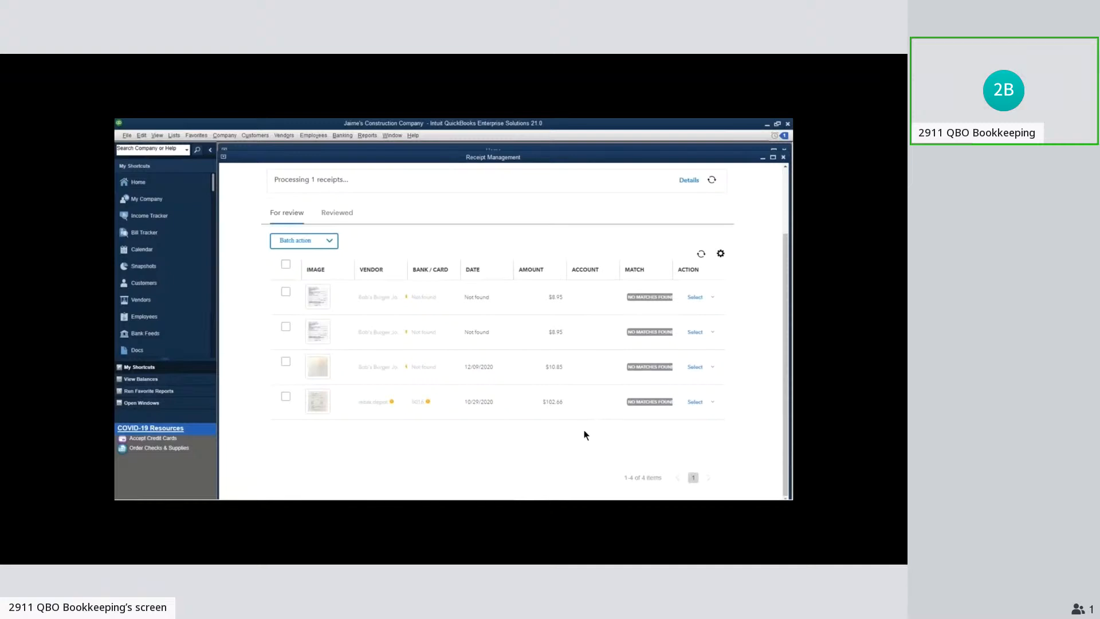
click(712, 403)
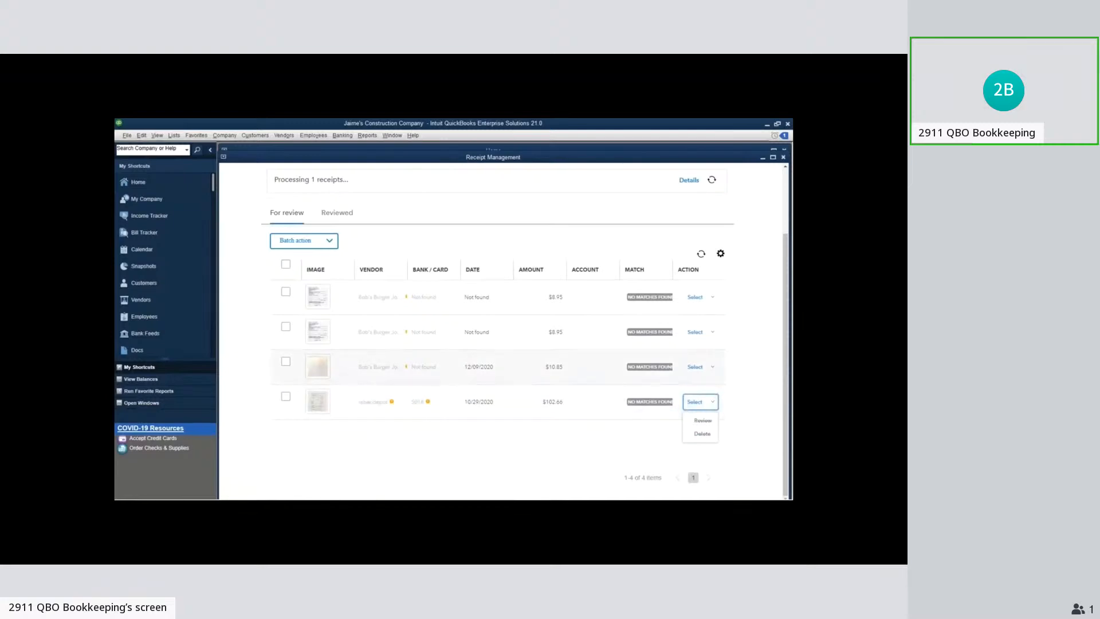
click(714, 333)
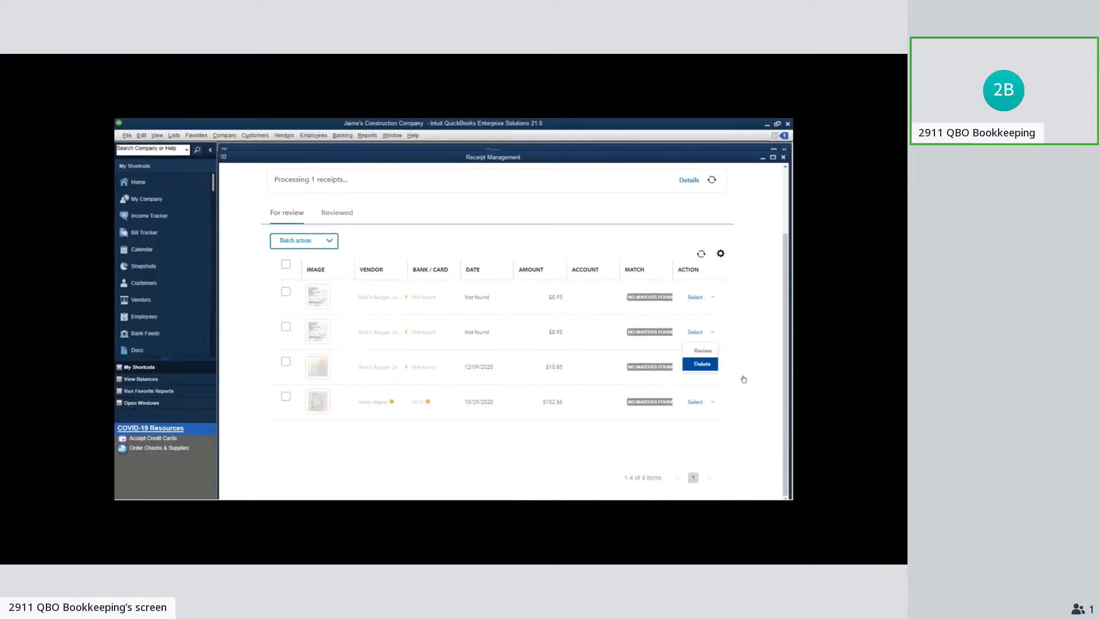
click(720, 373)
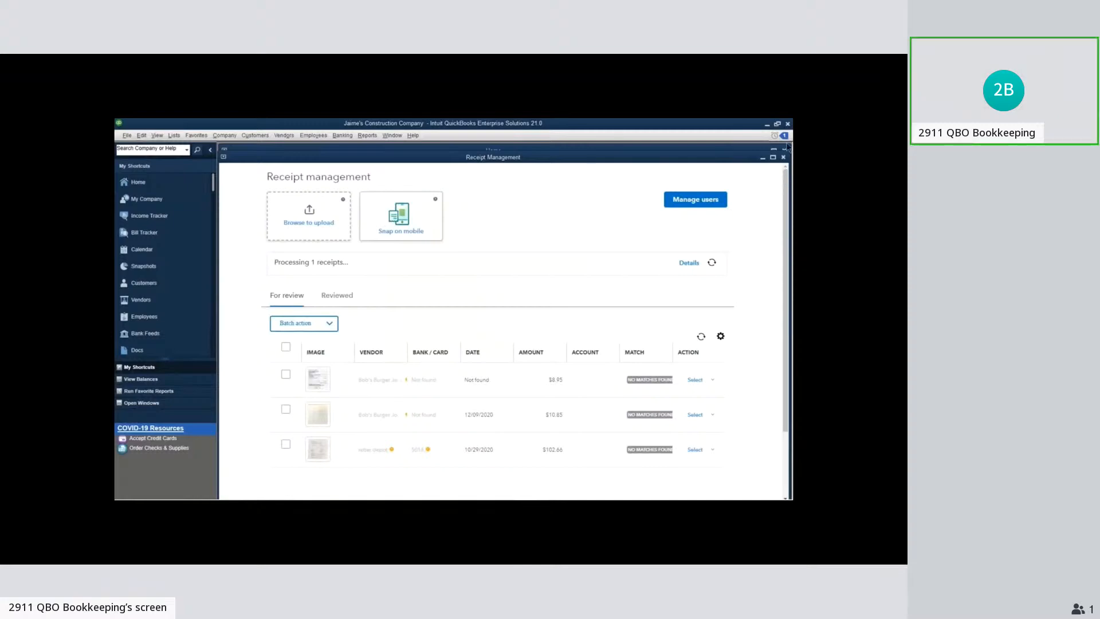
Open the $102.66 rebar depot receipt for review and set its bank/card to Operations Account
click(712, 451)
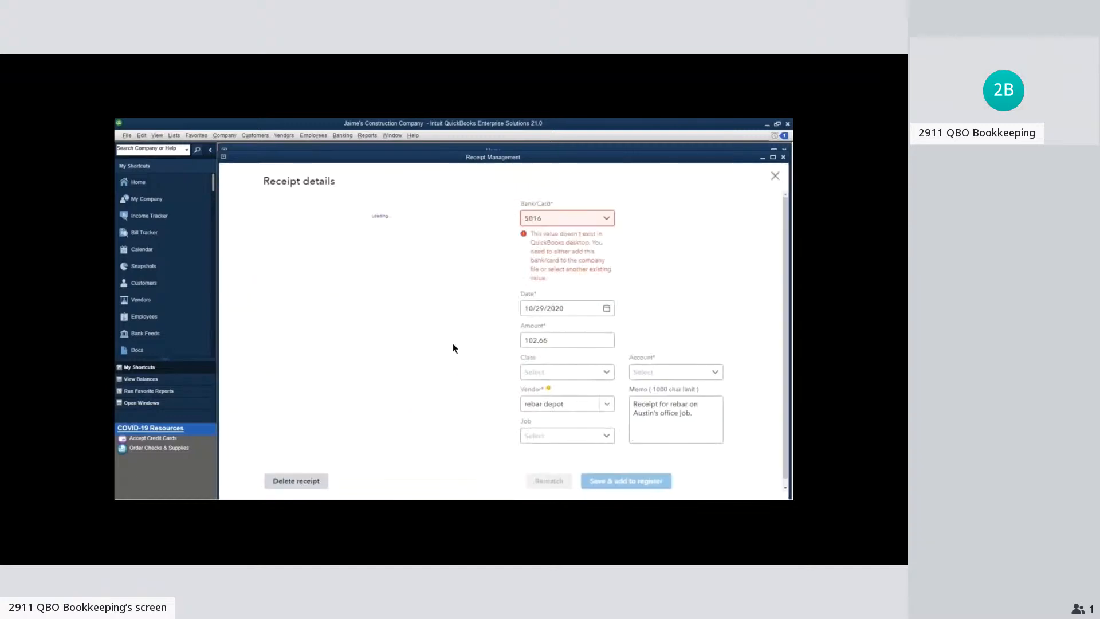
drag(444, 345, 423, 345)
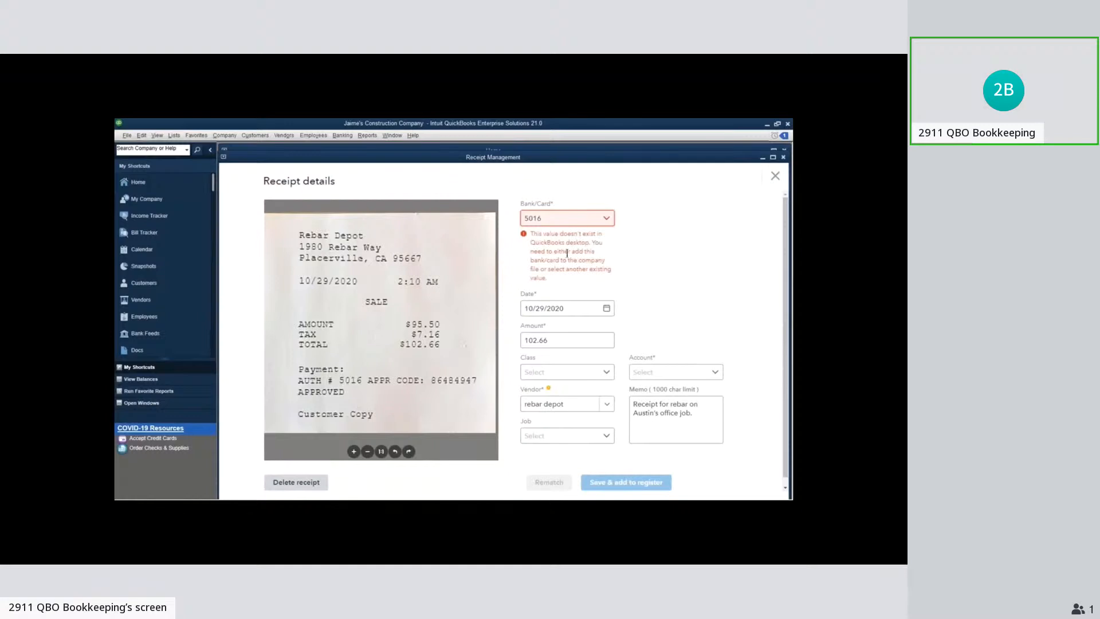
click(606, 219)
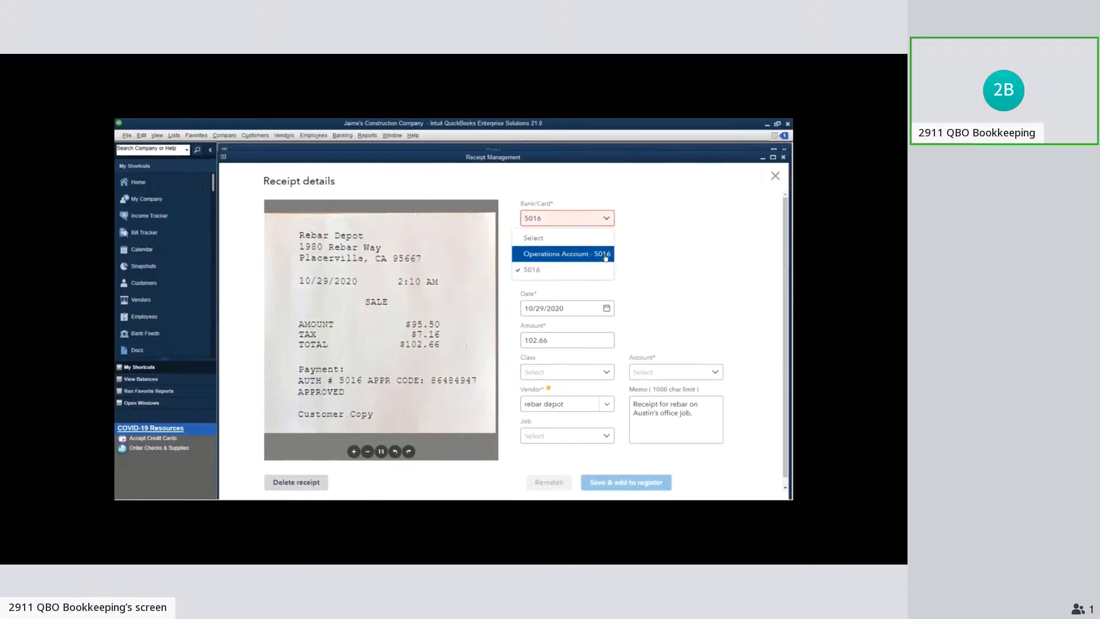
click(606, 256)
click(607, 224)
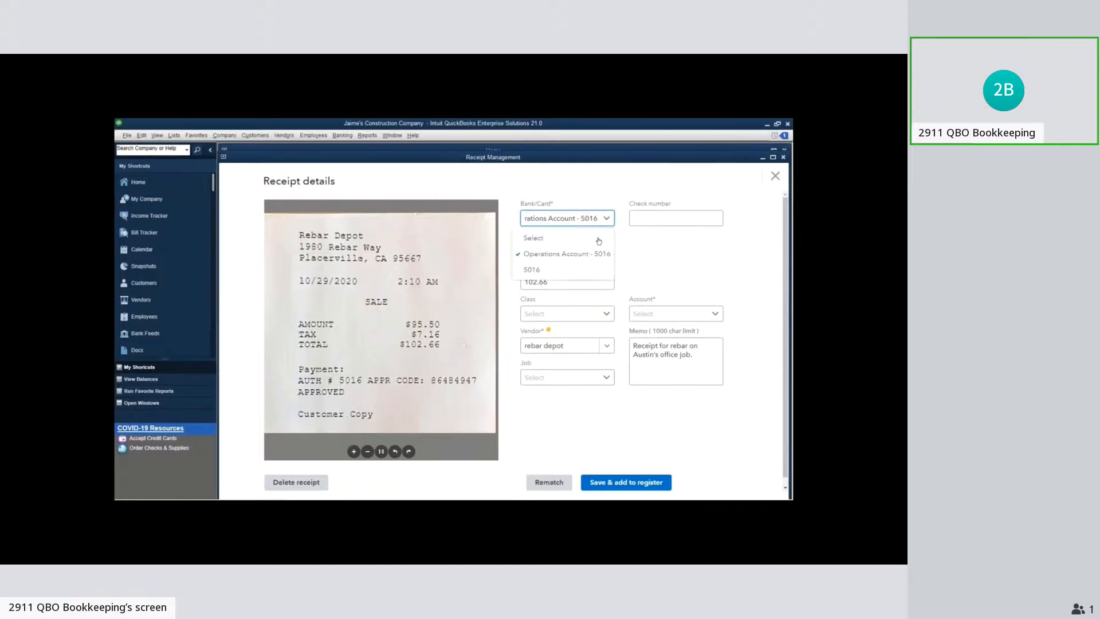
click(583, 270)
click(607, 218)
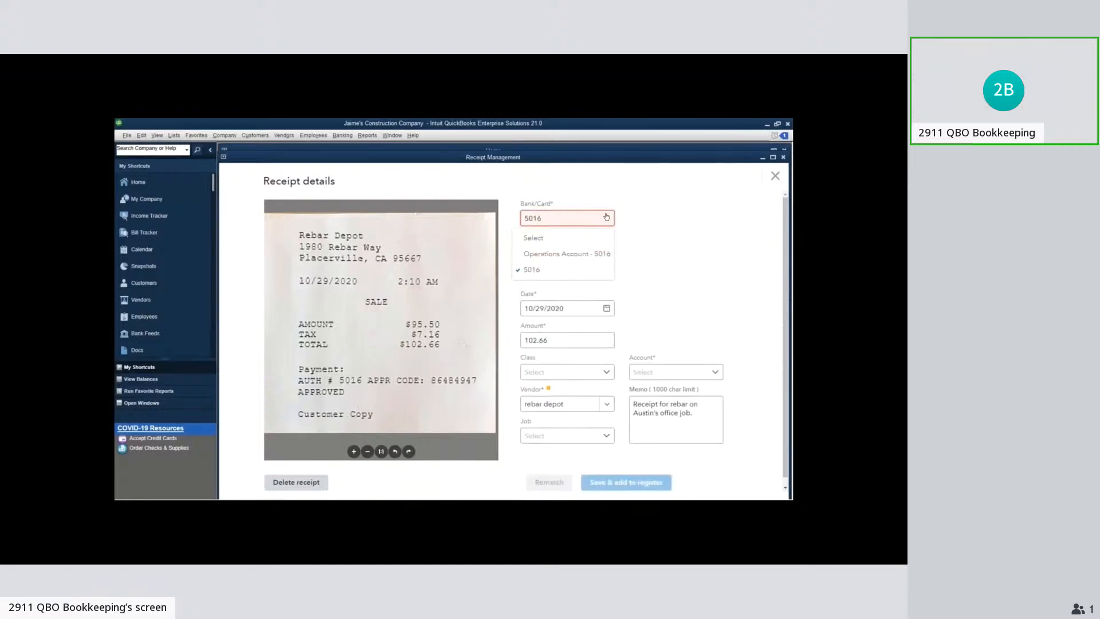
click(579, 252)
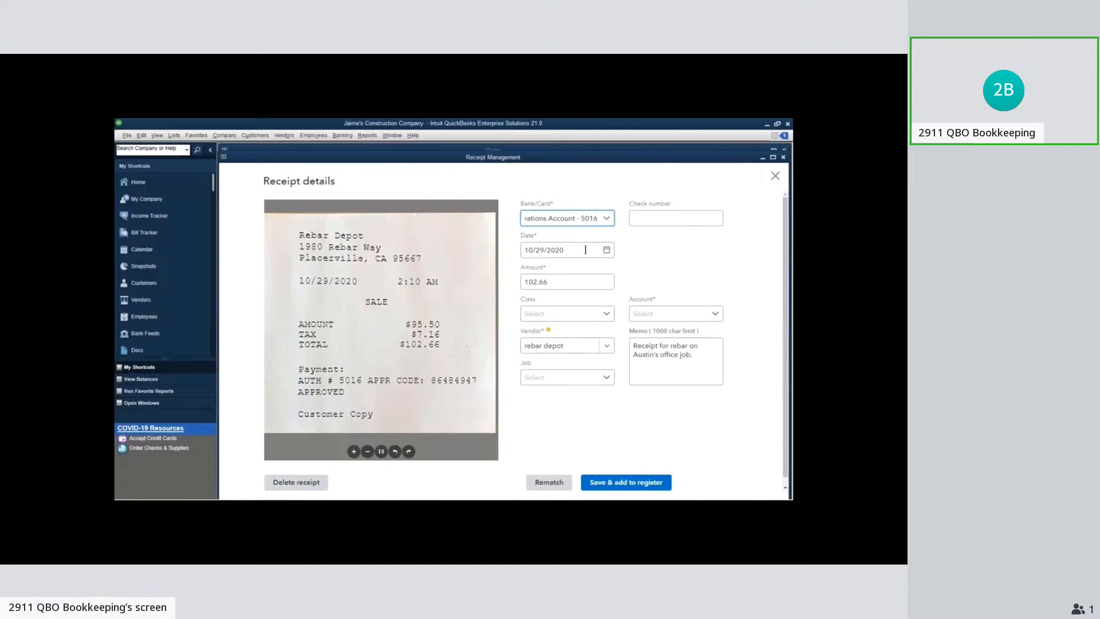
Check the receipt's date and amount against the image, view the class choices, and set the vendor to Rebar Depot
drag(586, 250, 516, 258)
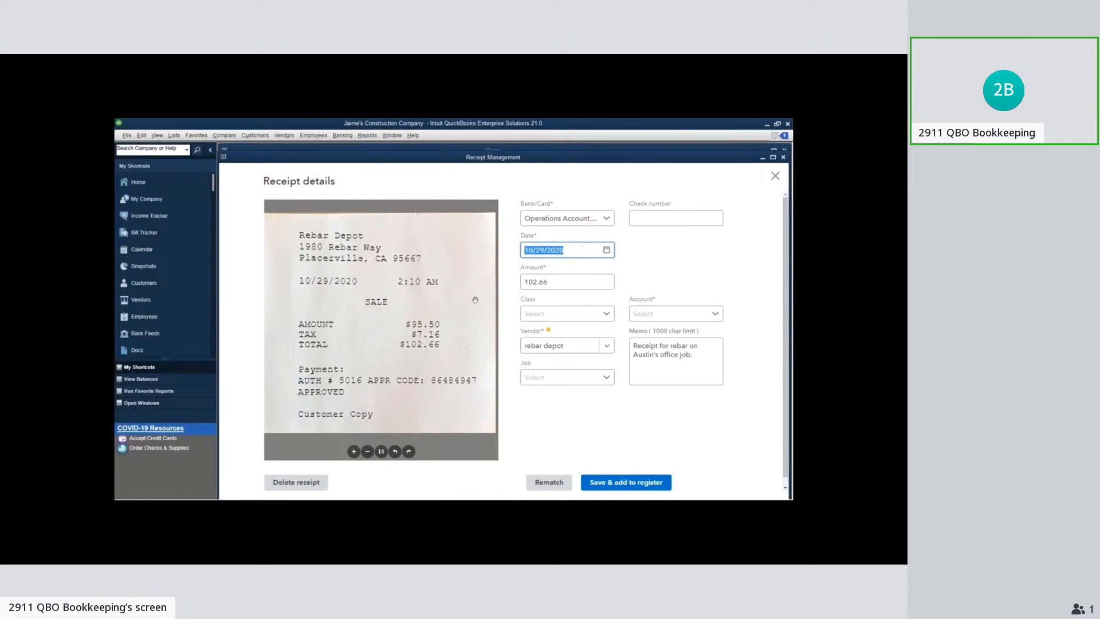
drag(559, 281, 525, 282)
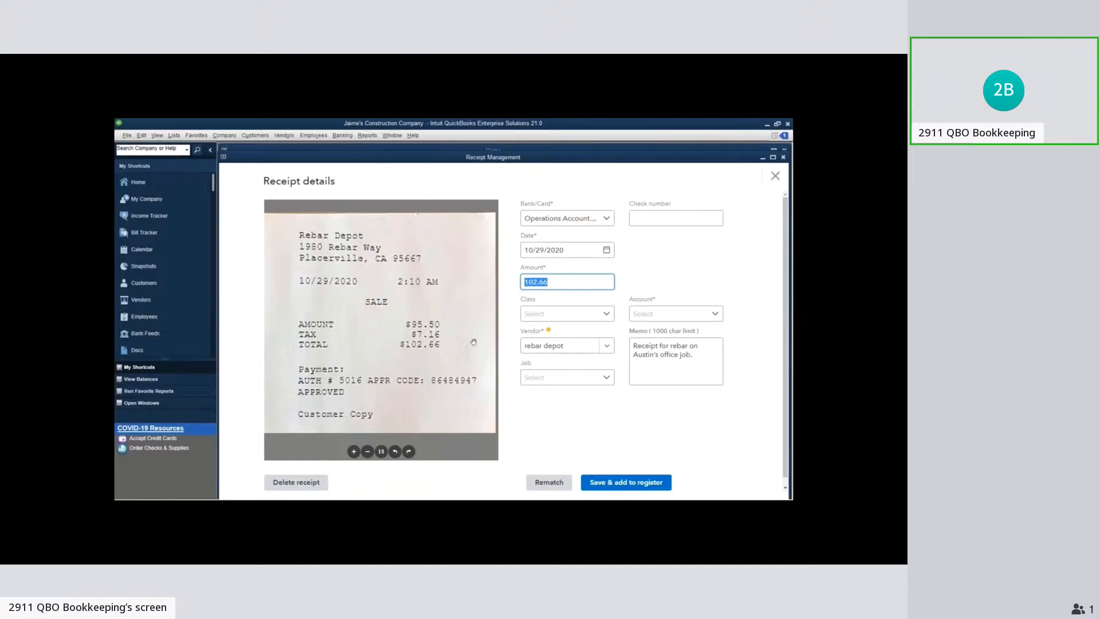
click(556, 318)
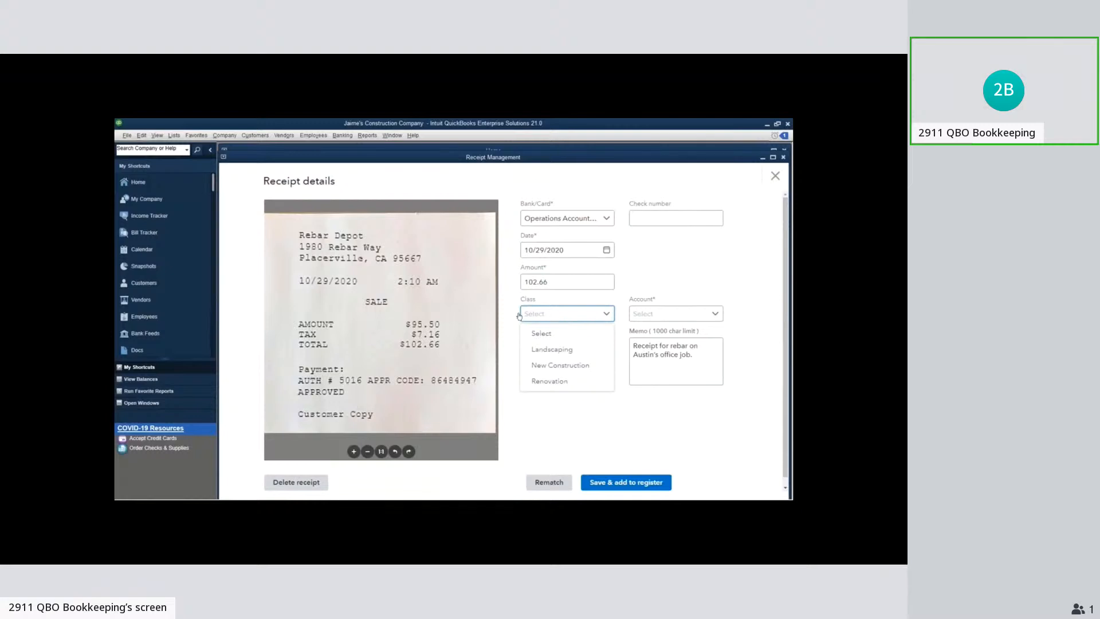
click(516, 350)
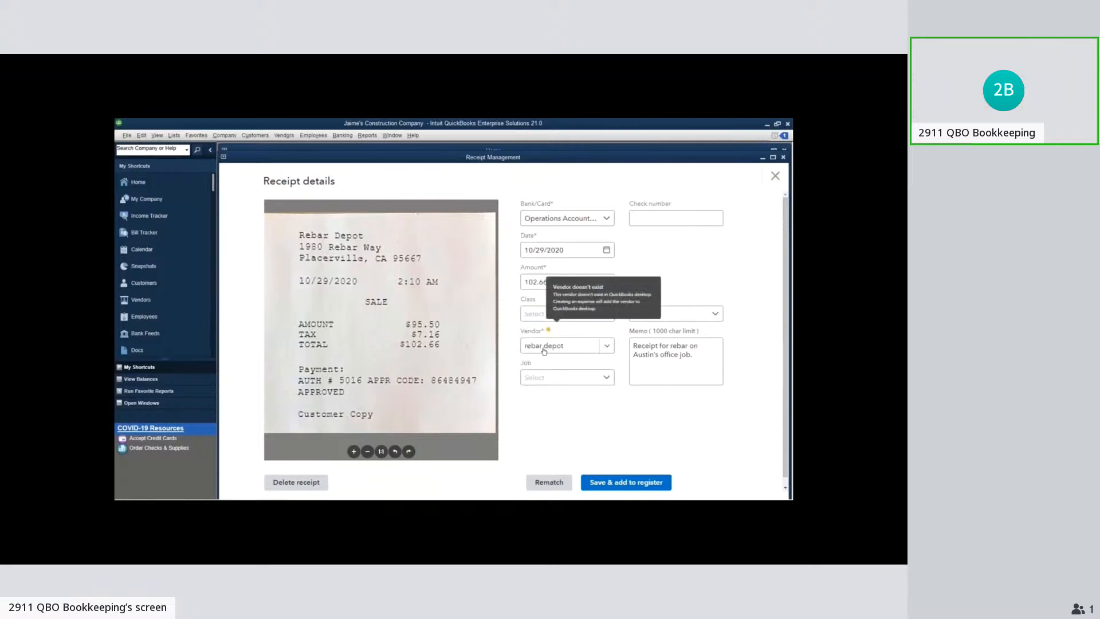
click(610, 347)
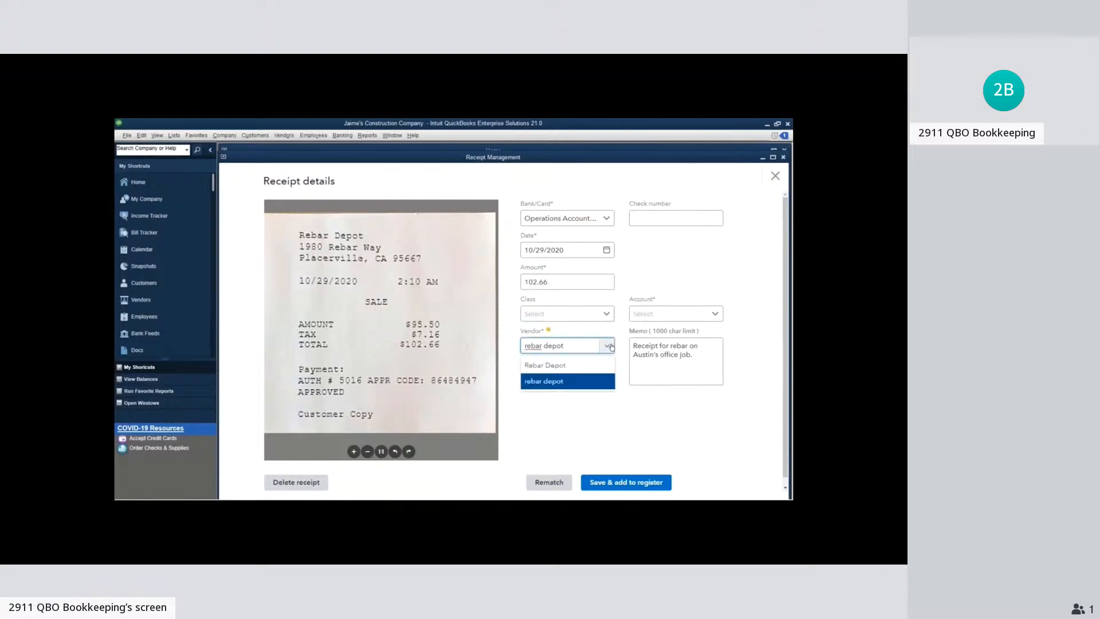
click(582, 371)
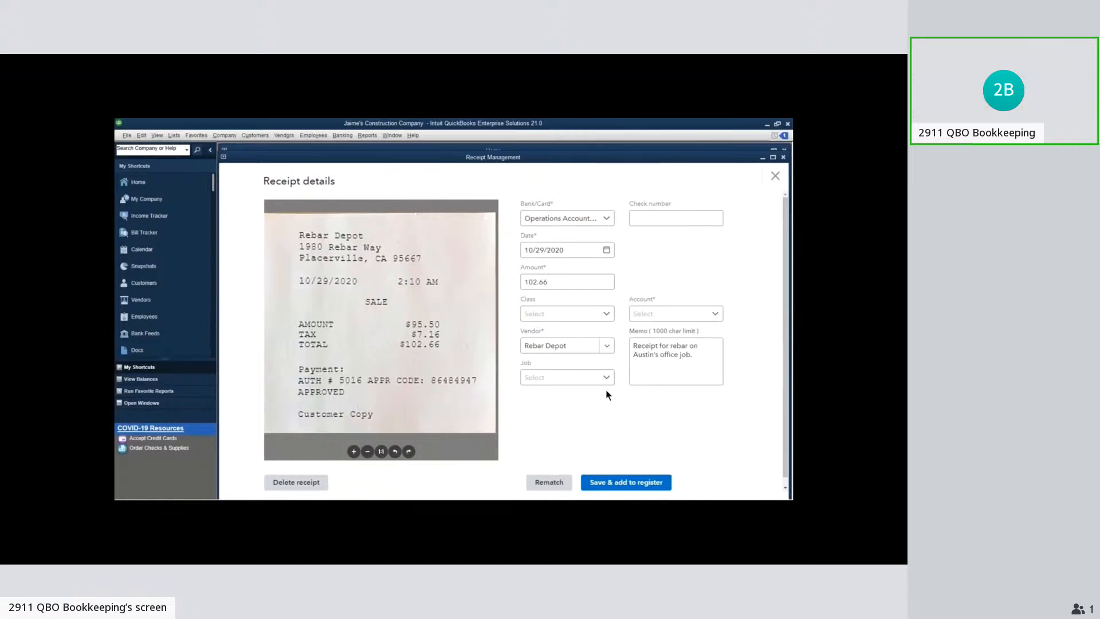
Check the receipt's memo and assign the receipt to the client's Backyard Office job
click(700, 367)
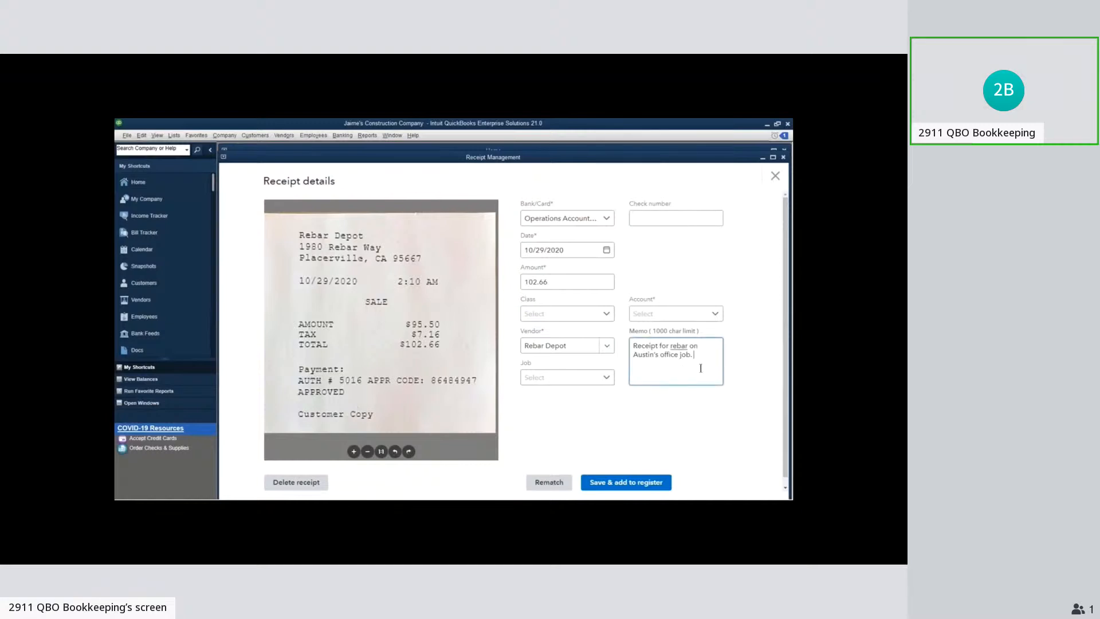
drag(700, 368, 632, 345)
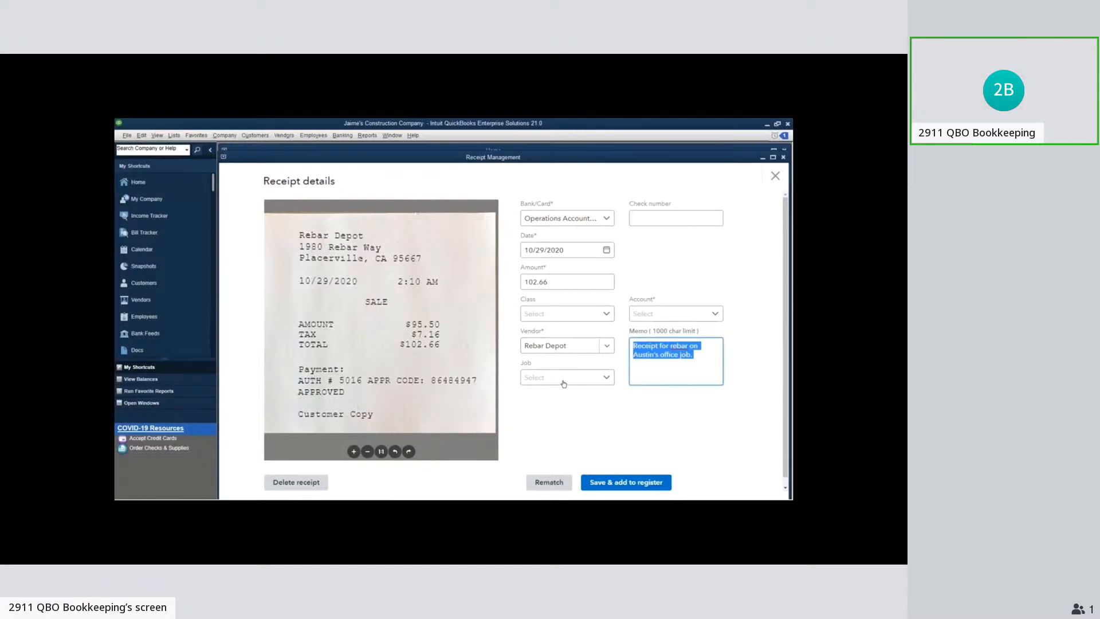
click(601, 381)
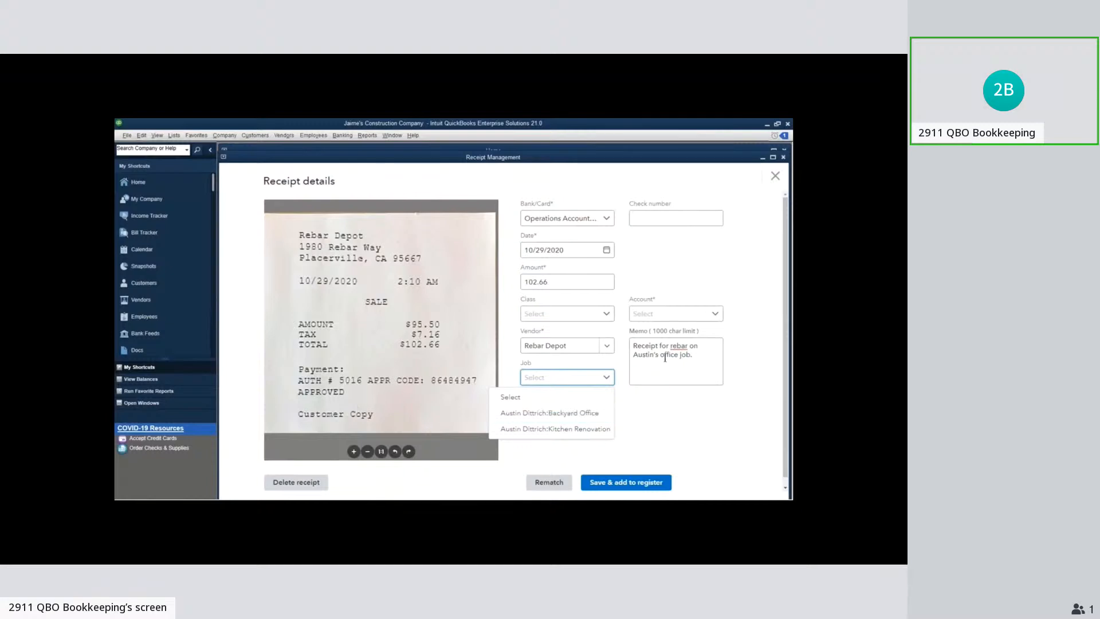
click(576, 413)
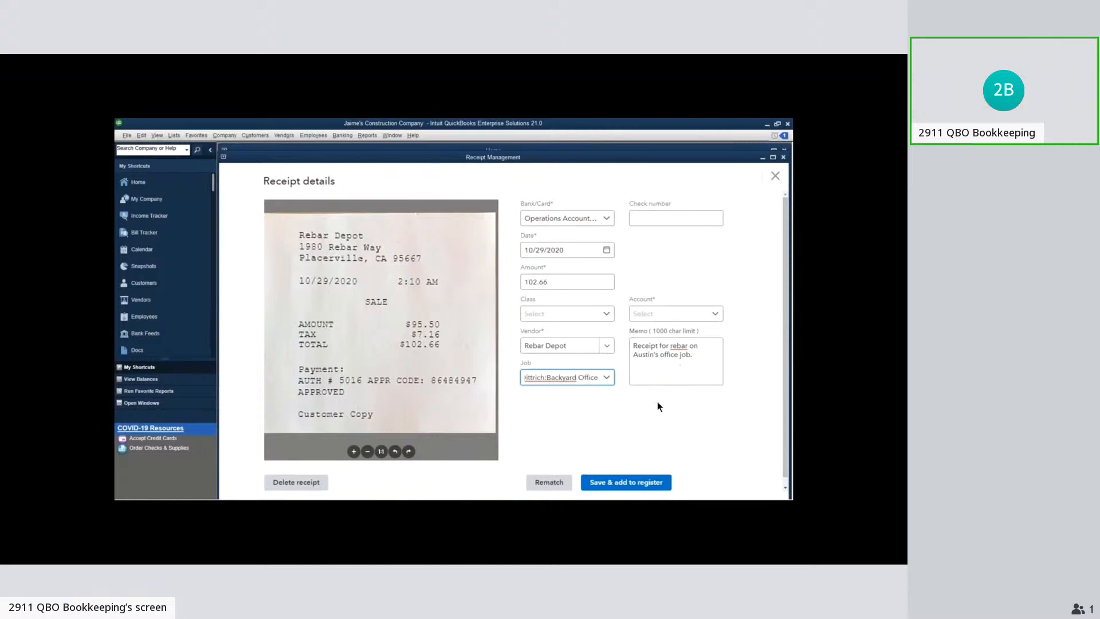
Set the receipt's account to Construction Materials Costs and try to save it to the register
click(692, 315)
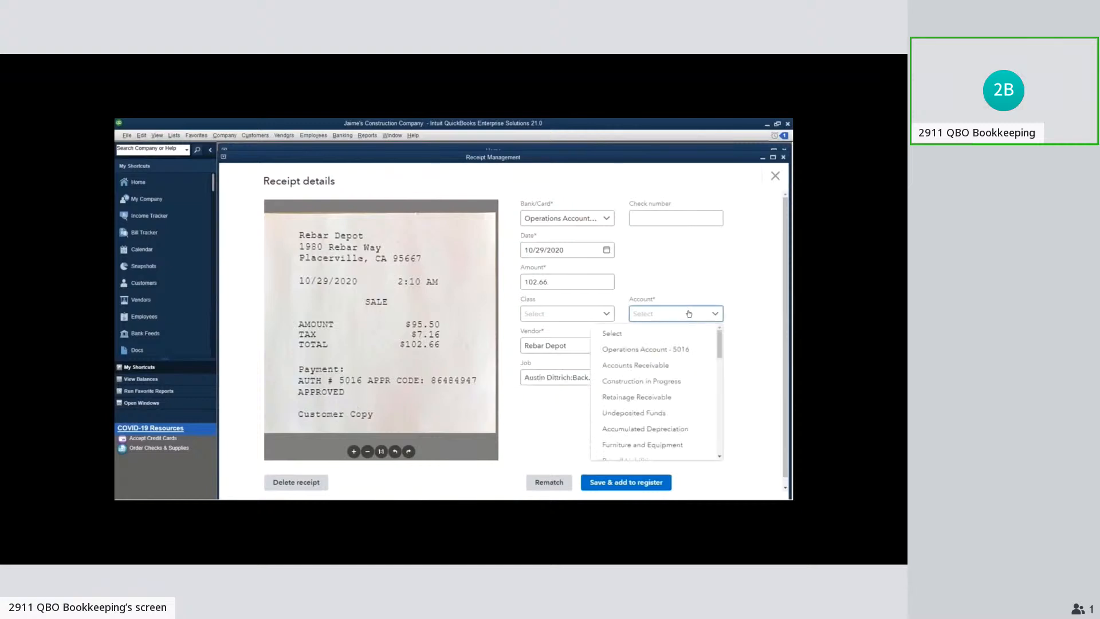
key(e)
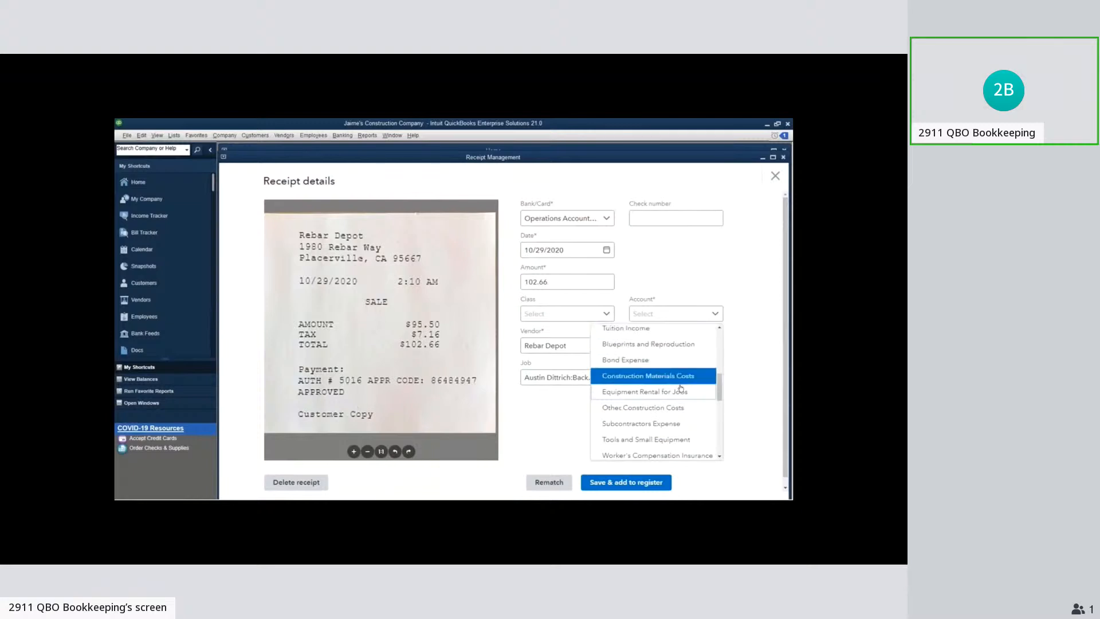
scroll(680, 389, down, 1)
scroll(680, 389, down, 5)
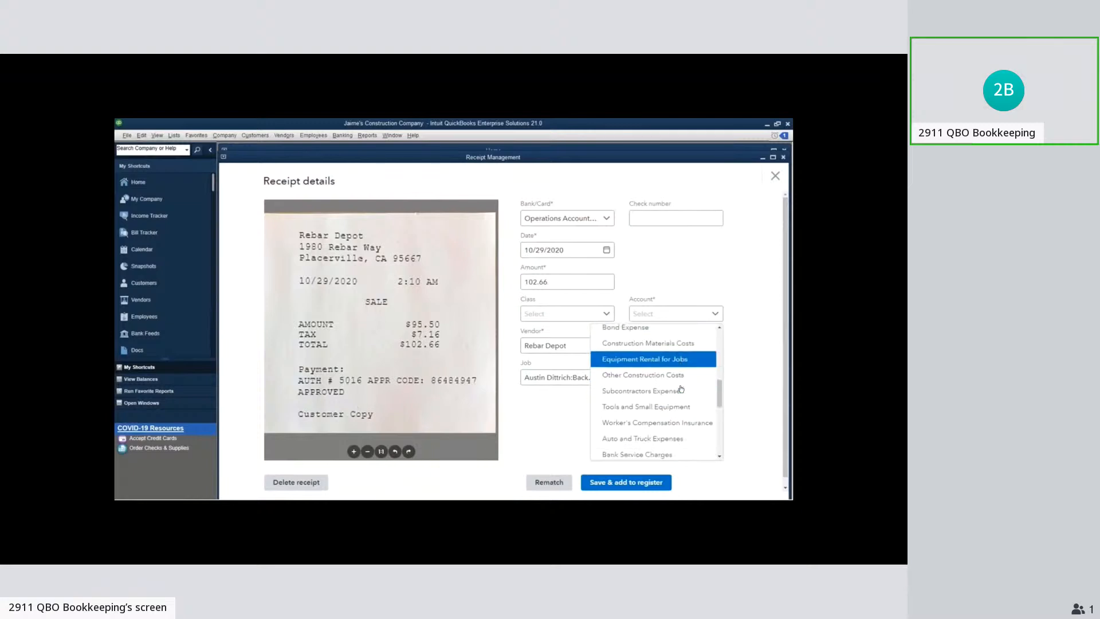
scroll(680, 389, down, 3)
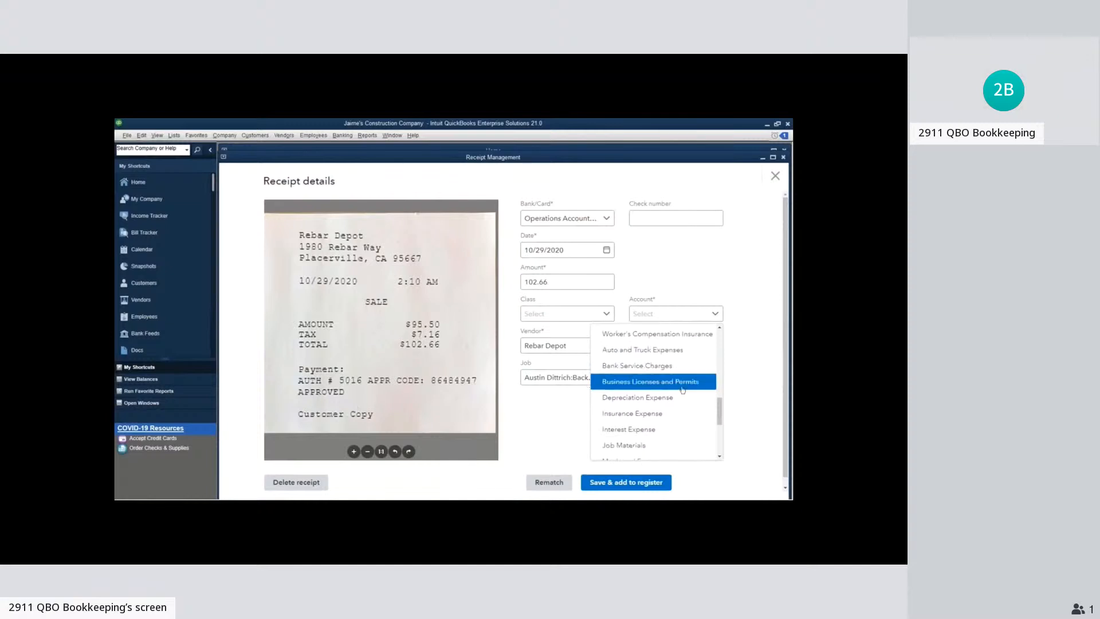
scroll(683, 390, down, 8)
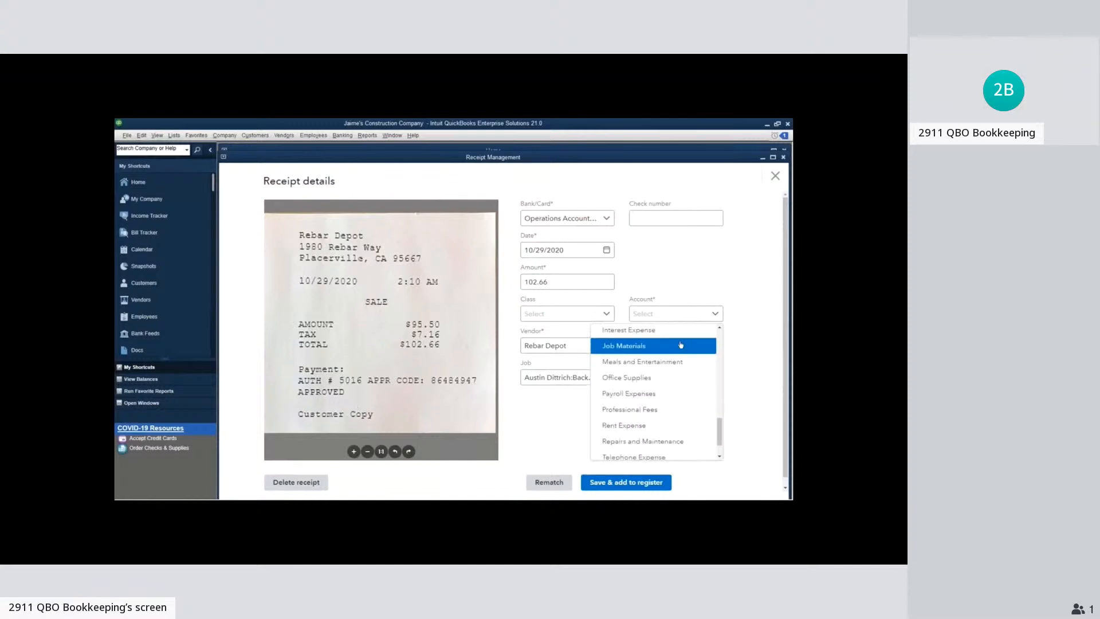
scroll(690, 434, up, 6)
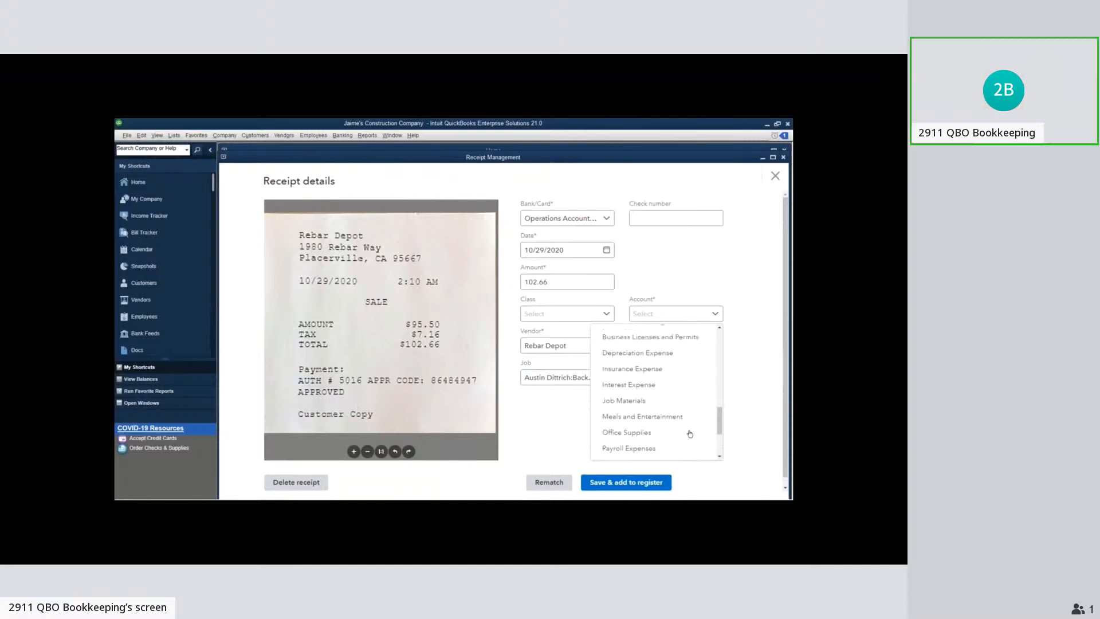
scroll(690, 434, up, 2)
scroll(690, 434, up, 10)
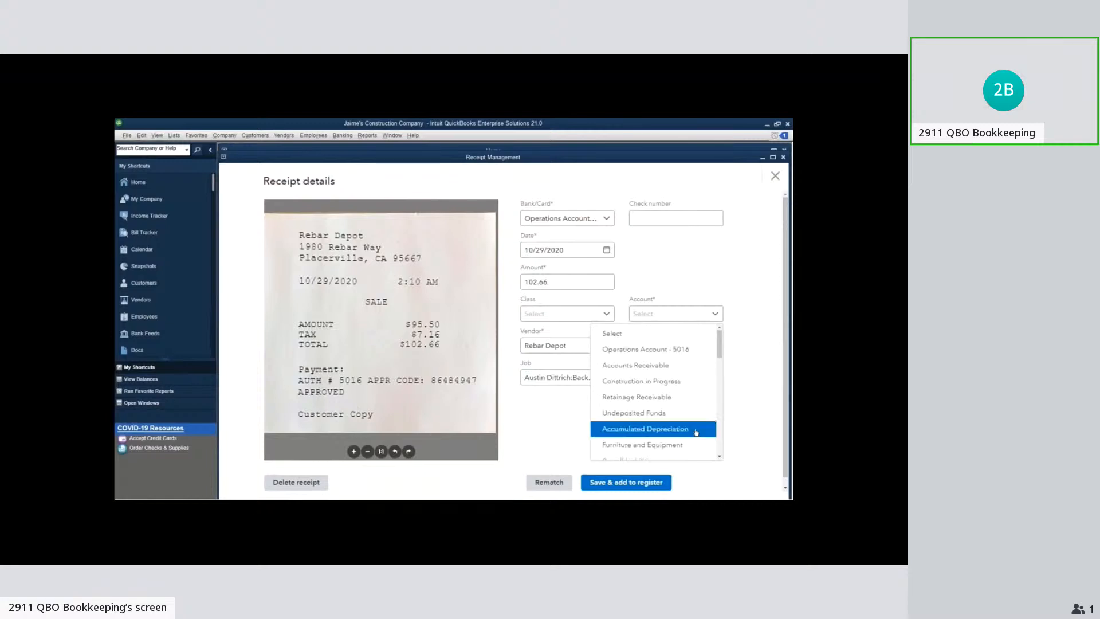
scroll(697, 427, down, 4)
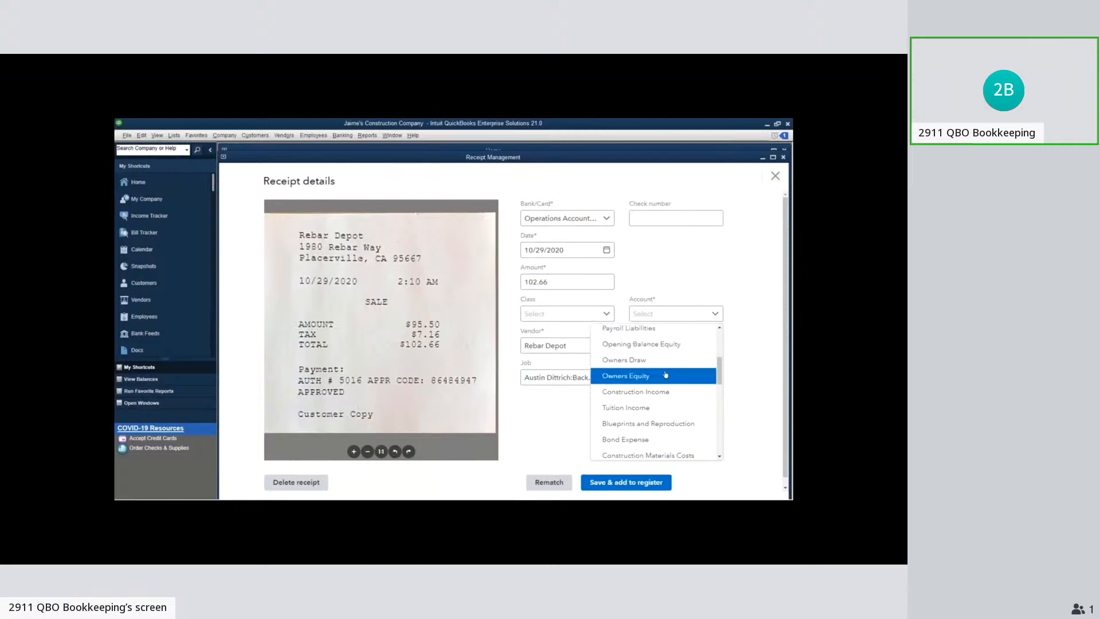
scroll(676, 412, down, 1)
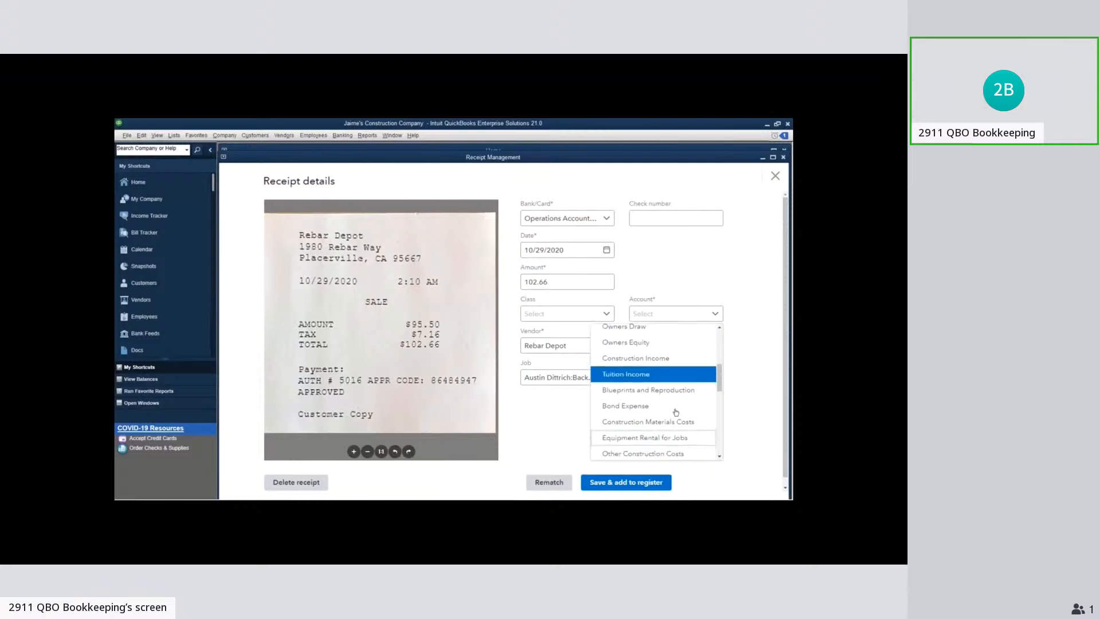
scroll(676, 412, down, 3)
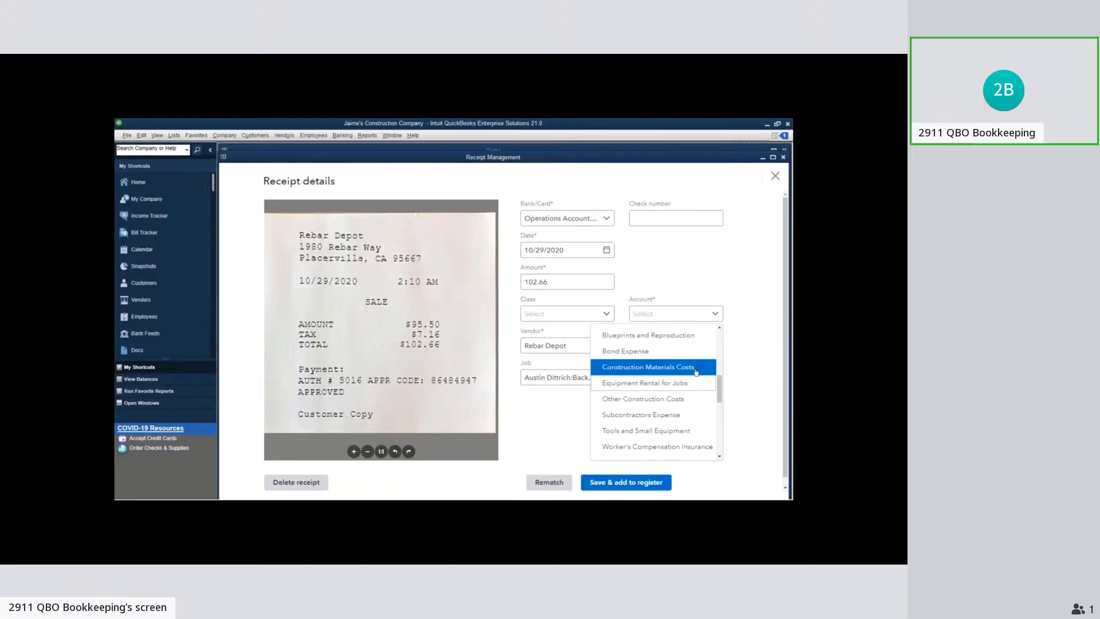
click(696, 372)
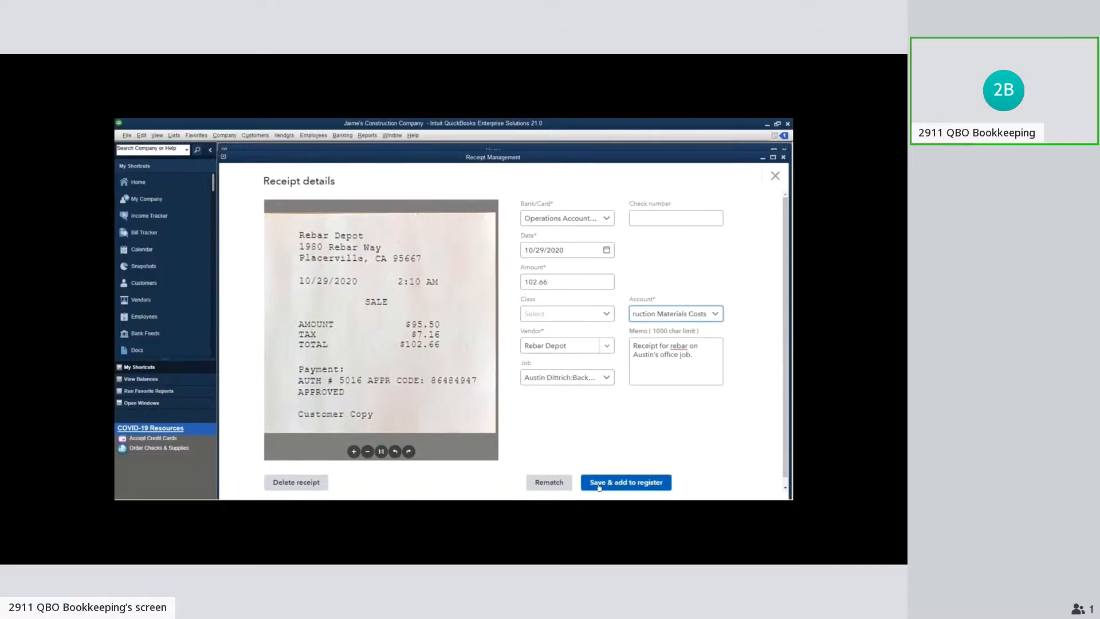
click(635, 487)
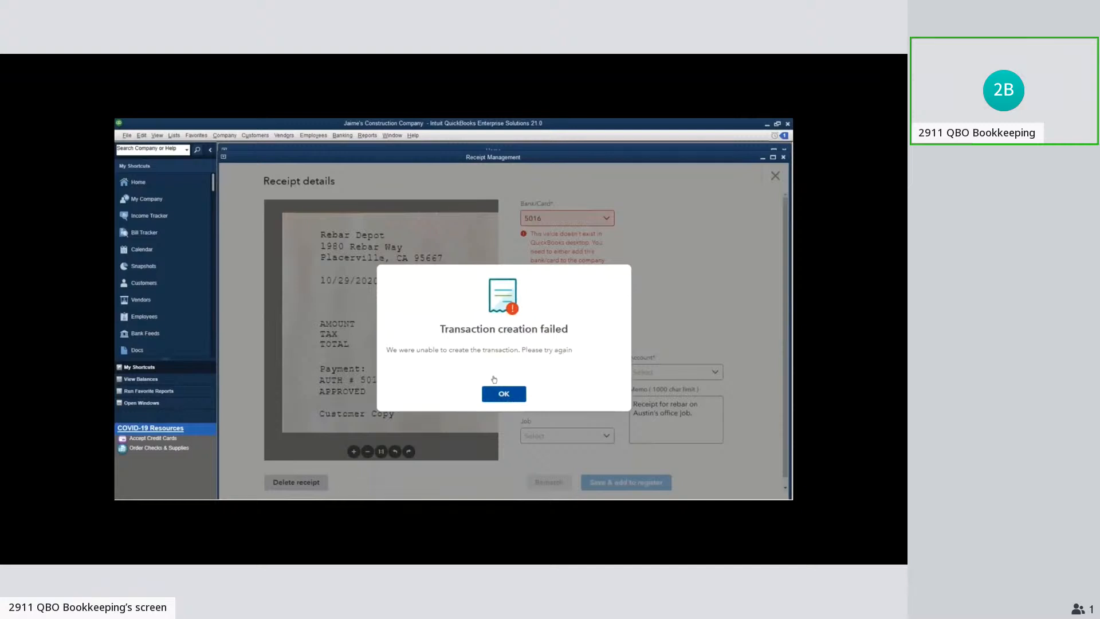
click(500, 393)
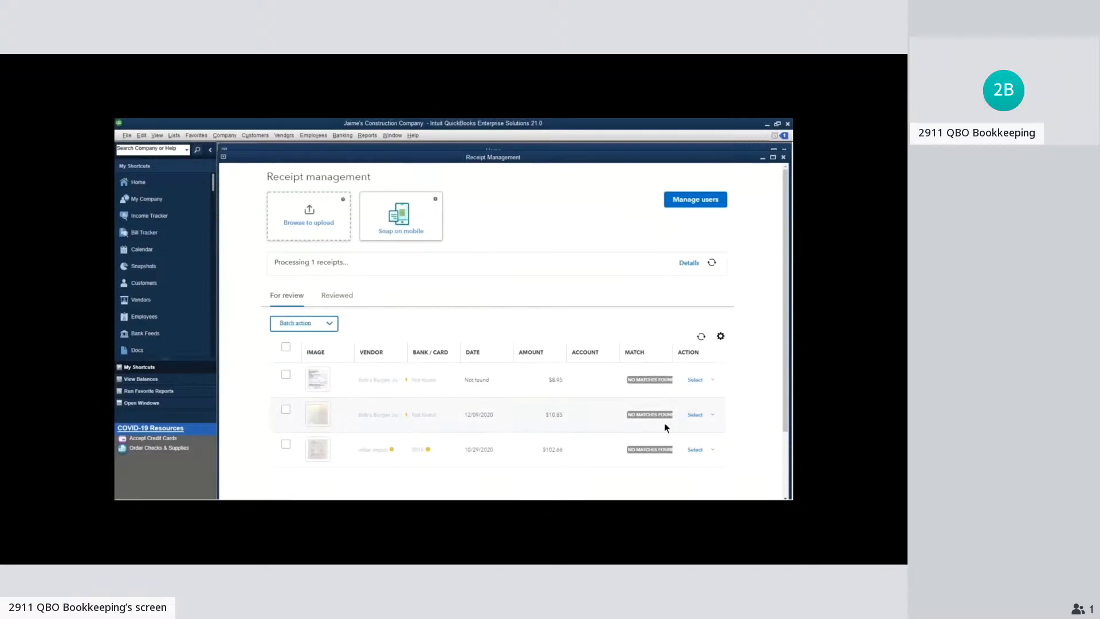
Open the $10.85 Bob's Burger Joint receipt for review, set its bank/card to Operations Account, and assign it to the client's Backyard Office job
click(713, 416)
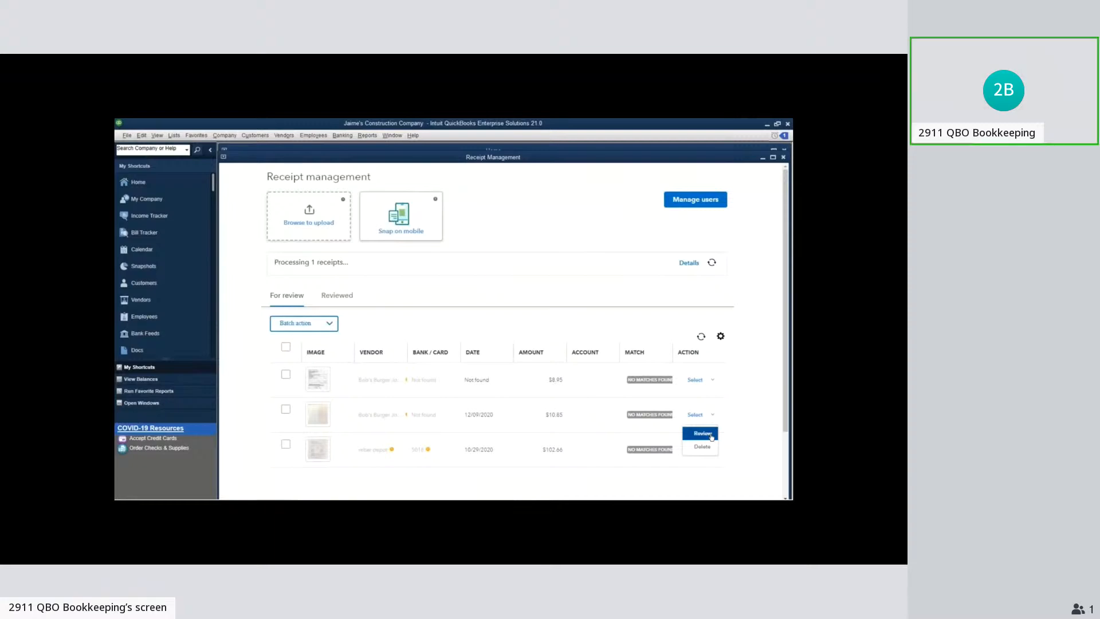
click(710, 435)
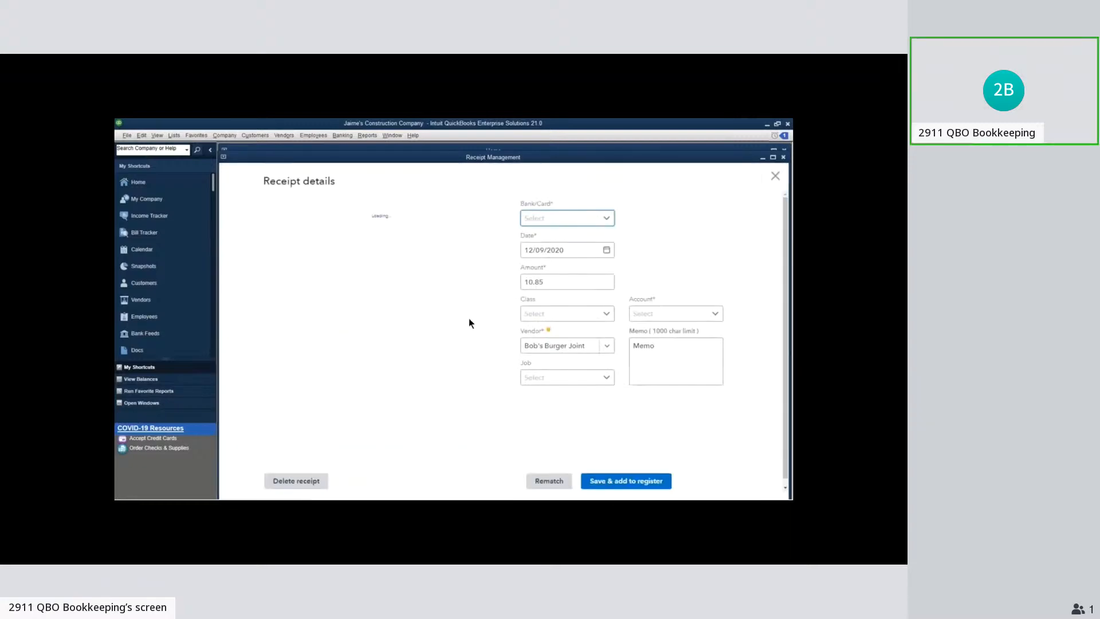
click(568, 218)
click(550, 253)
click(580, 377)
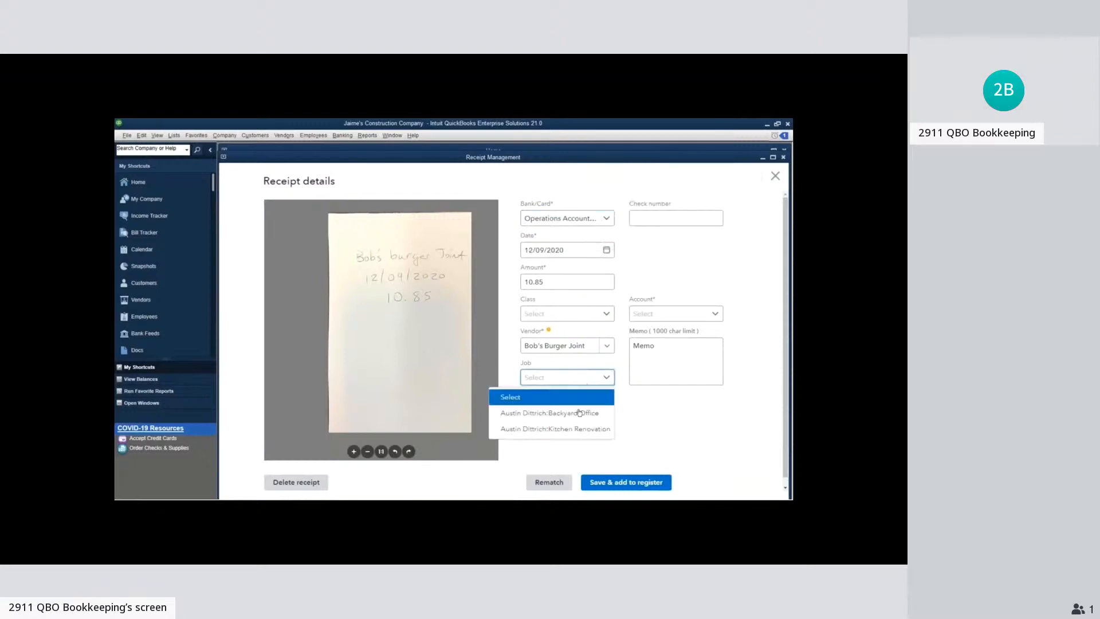
click(579, 413)
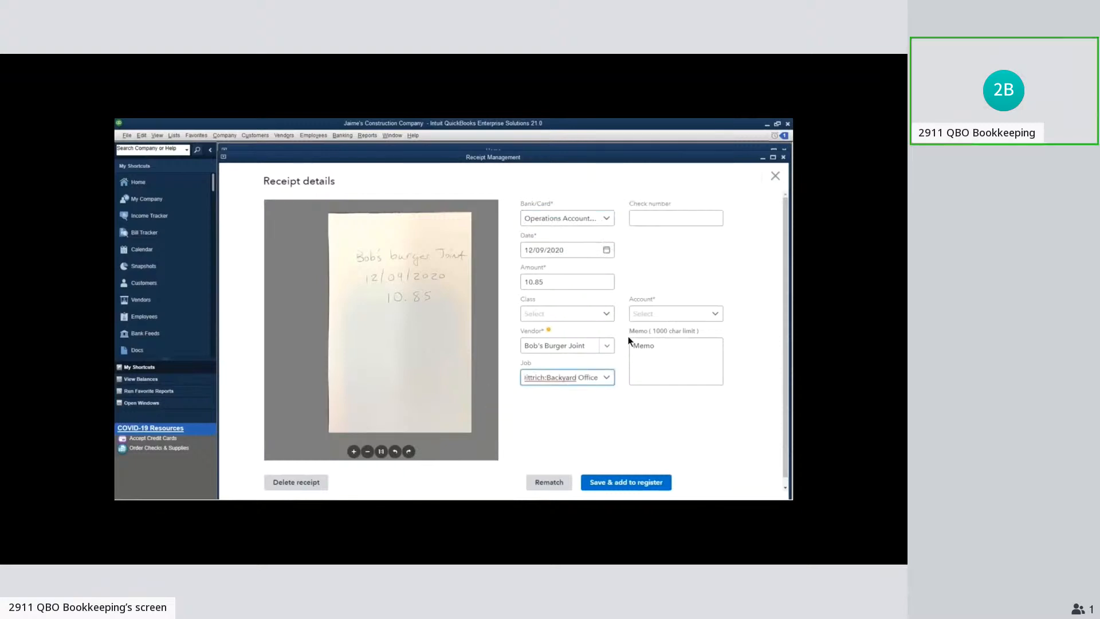
Set the receipt's account to Construction Materials Costs
click(677, 313)
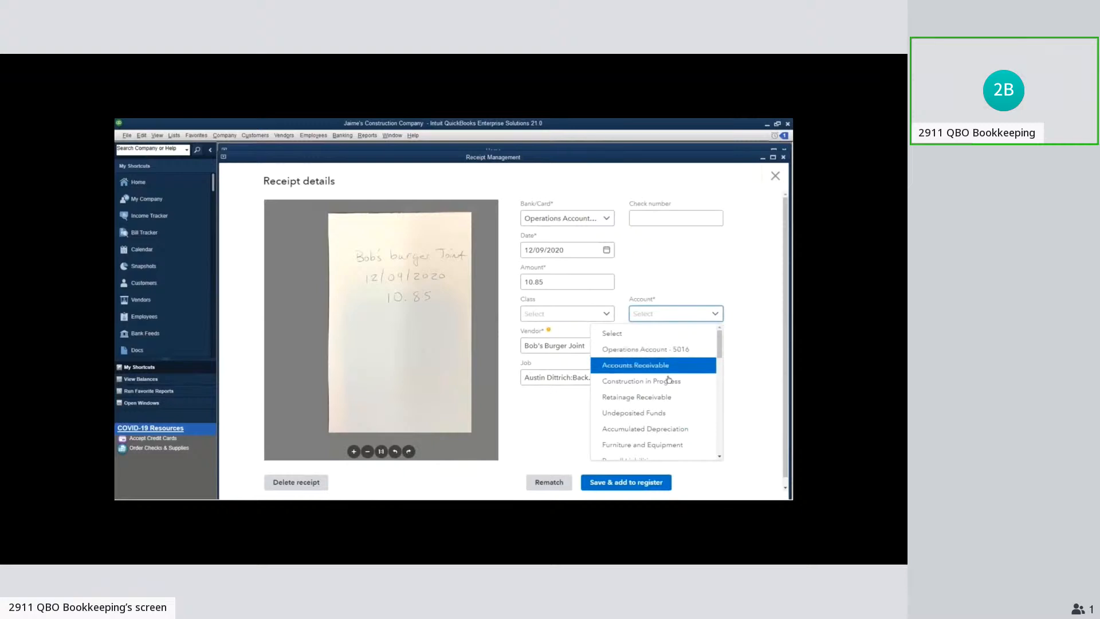
scroll(670, 381, down, 2)
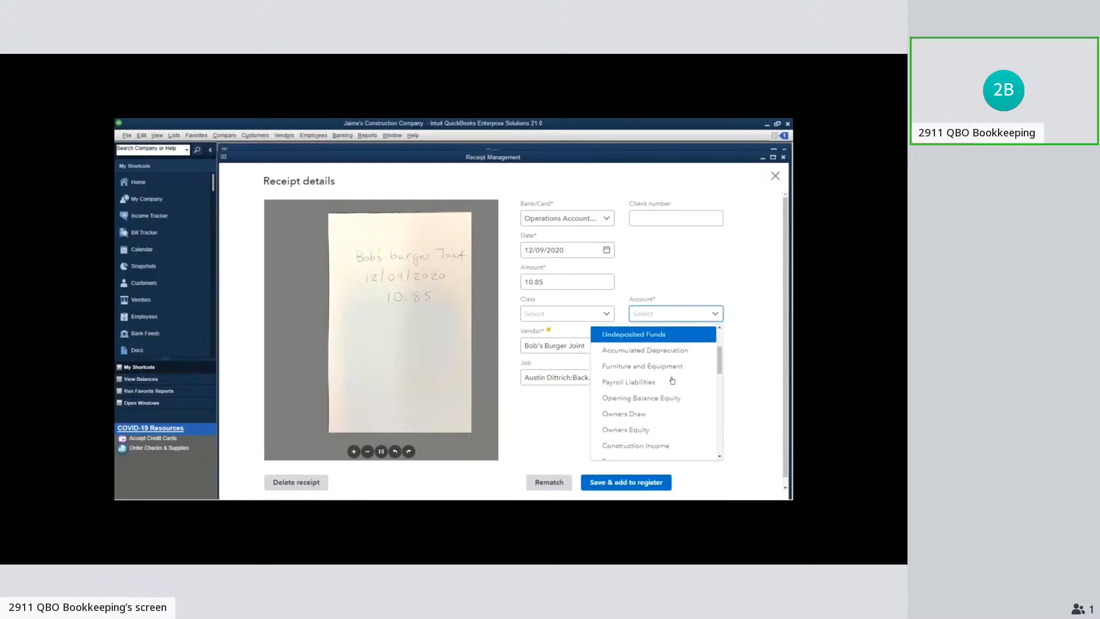
scroll(672, 381, down, 3)
click(670, 380)
Set the vendor to Bob's Burger Joint and save the receipt to the register, agreeing to add the vendor
click(582, 347)
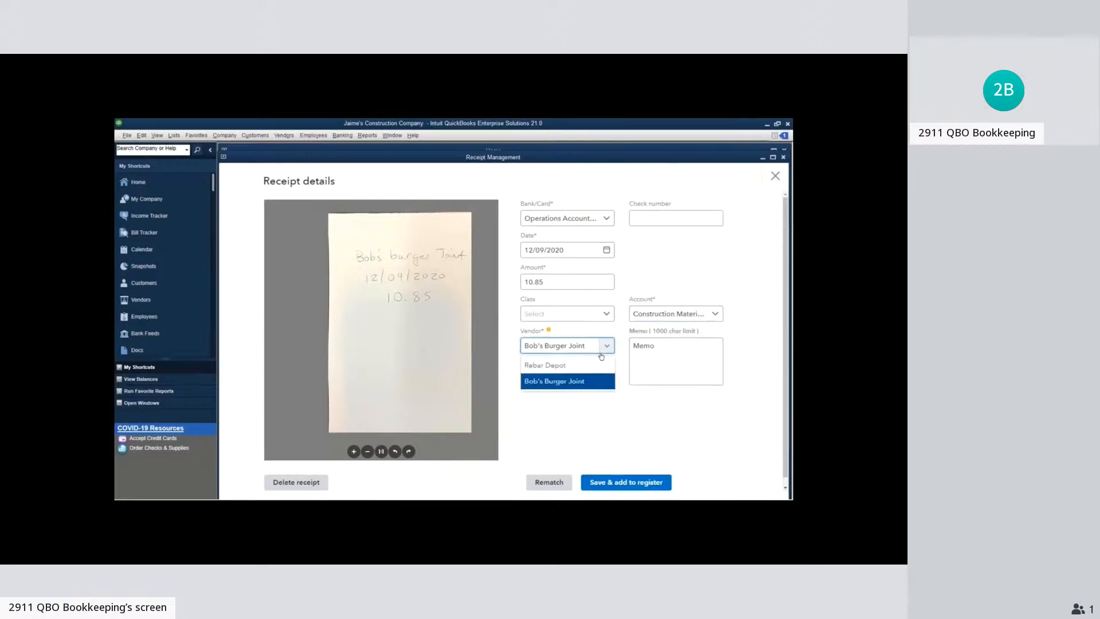
click(595, 381)
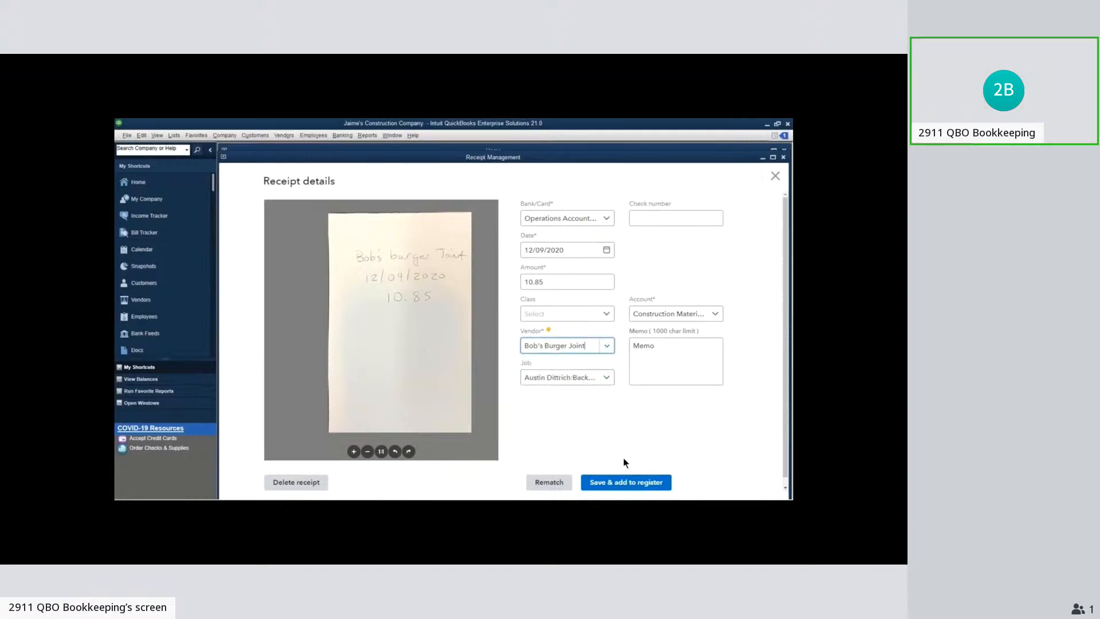
click(617, 483)
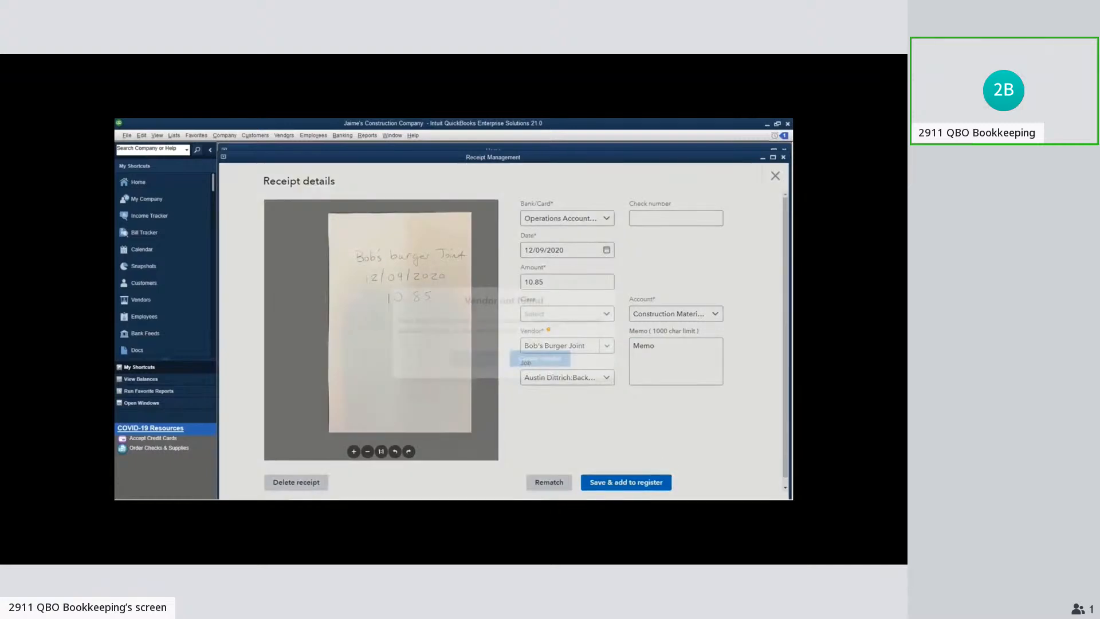
click(544, 361)
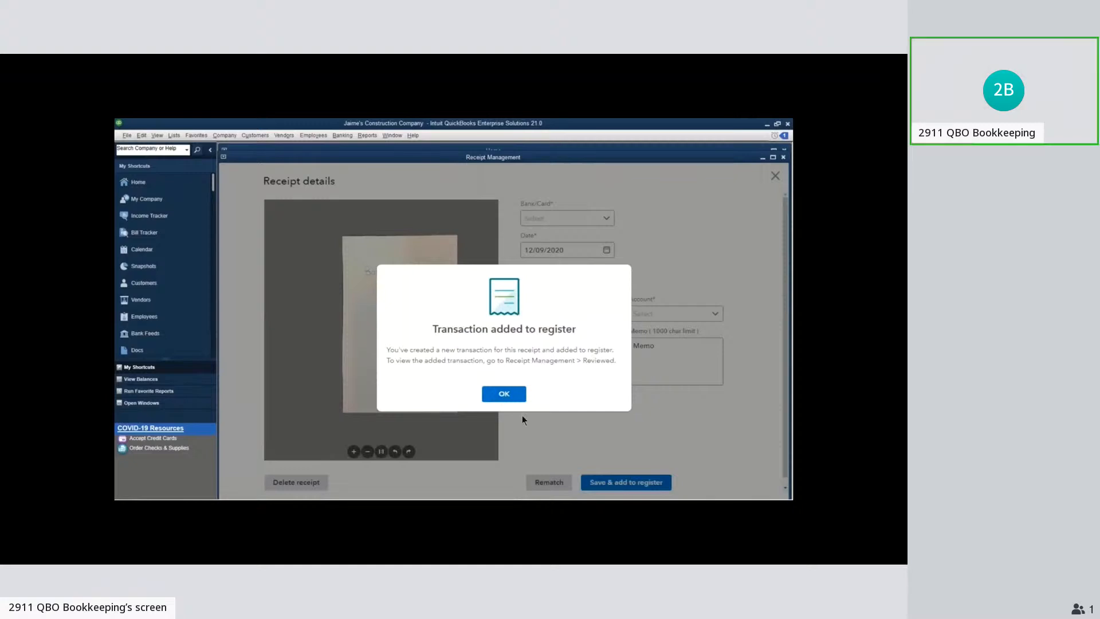
click(504, 394)
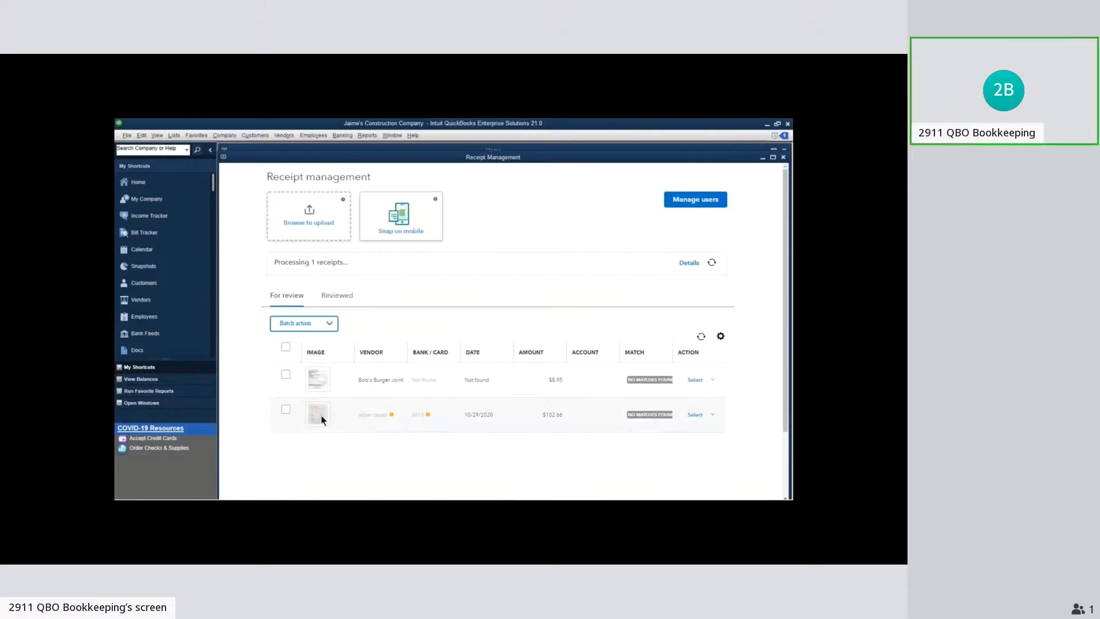
Upload Receipt 1.jpg and Receipt 2.jpg from the New in 2021 folder to Receipt Management
mouse_move(321, 422)
click(308, 226)
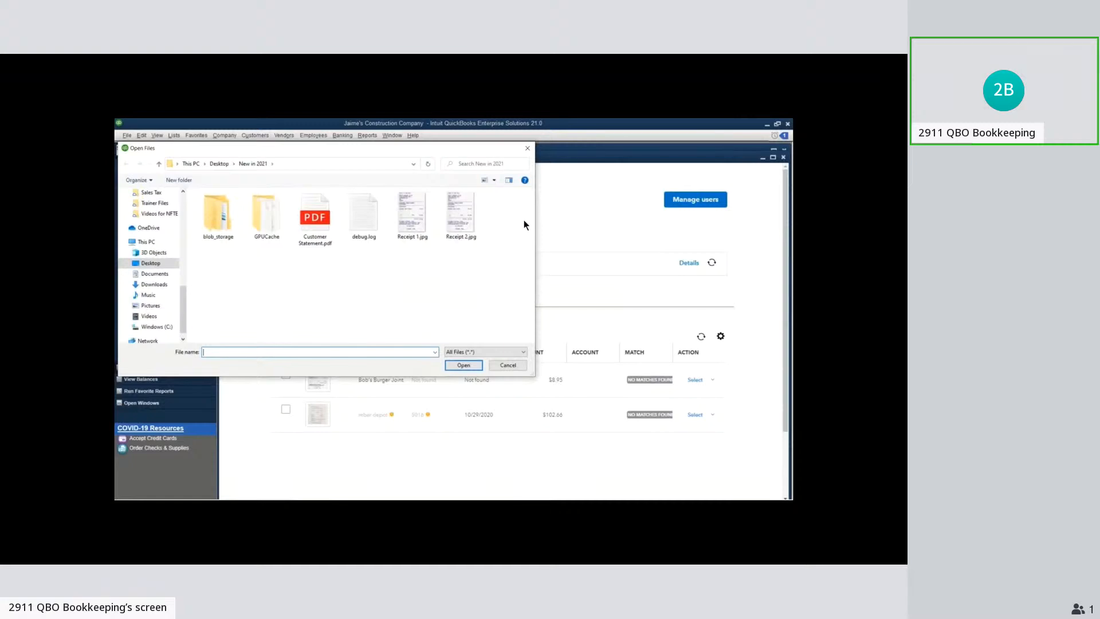
drag(524, 220, 392, 335)
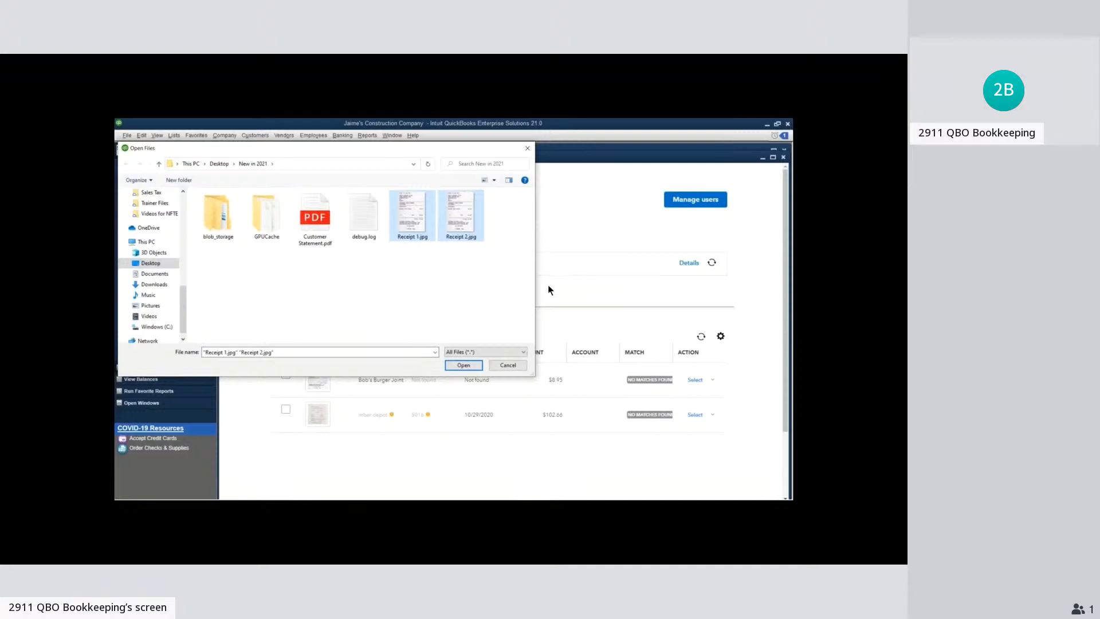
click(472, 365)
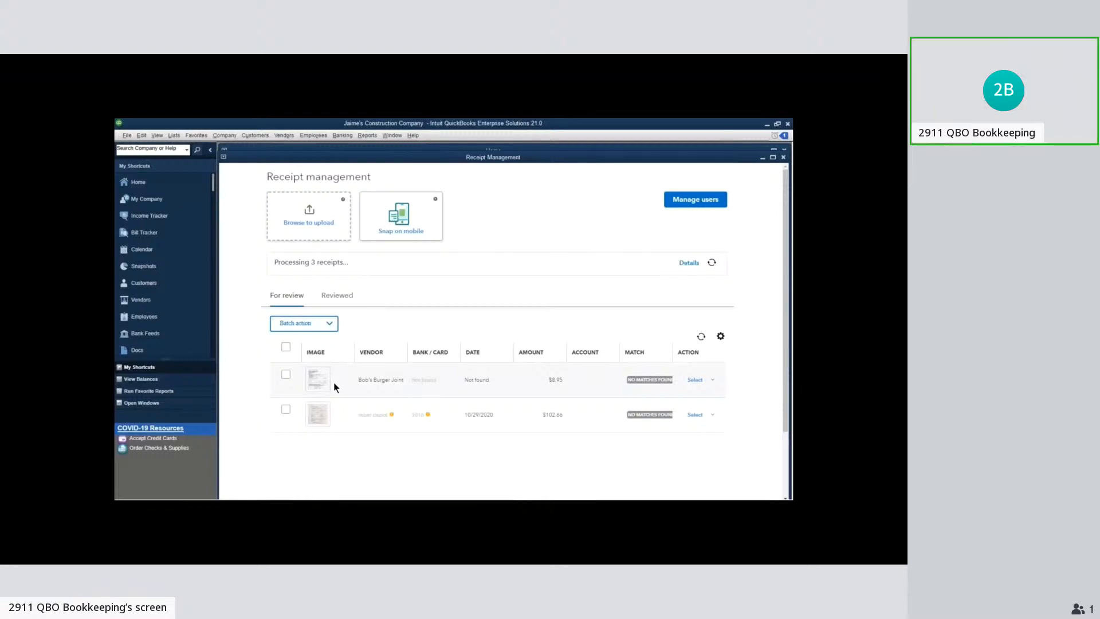
In the check attached to the reviewed $10.85 receipt, turn off the expense's billable mark and Print Later, and record the changes
mouse_move(314, 383)
click(348, 298)
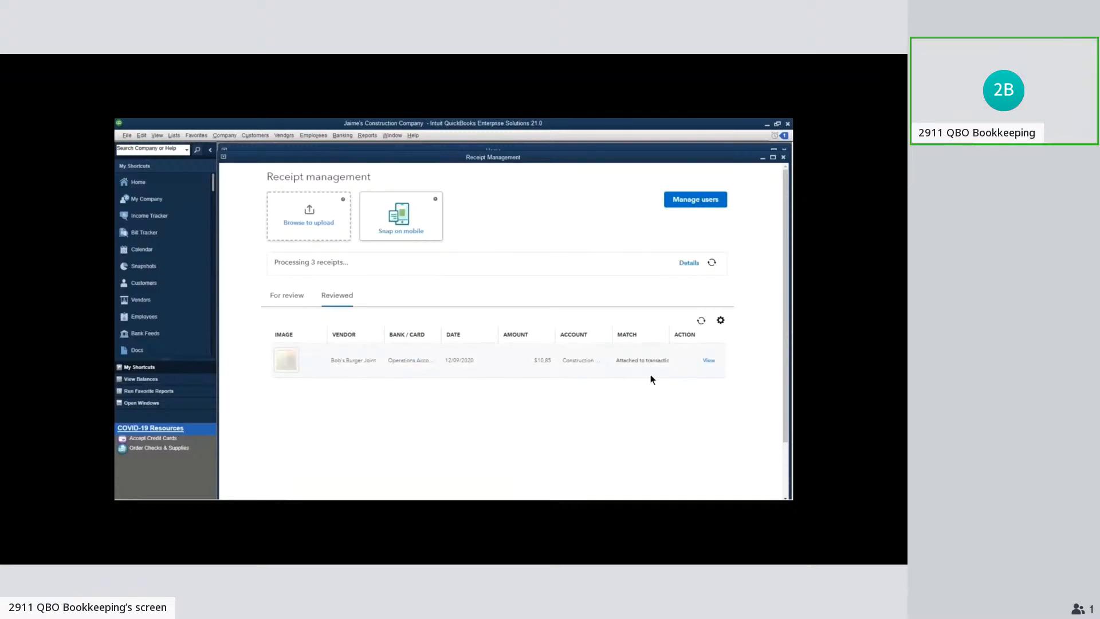
click(706, 363)
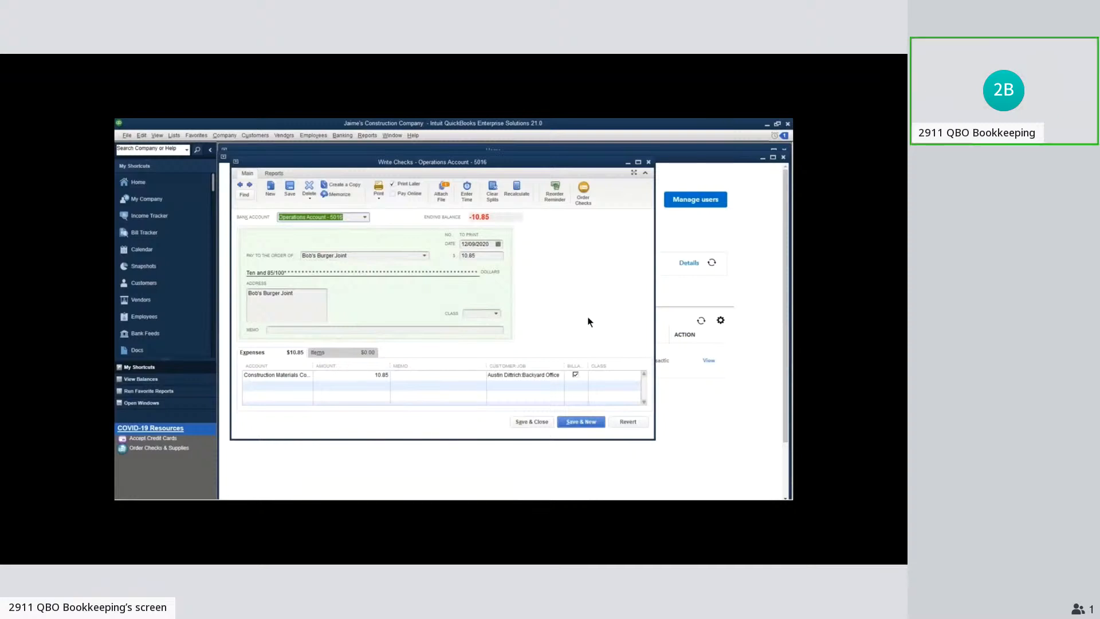
click(575, 376)
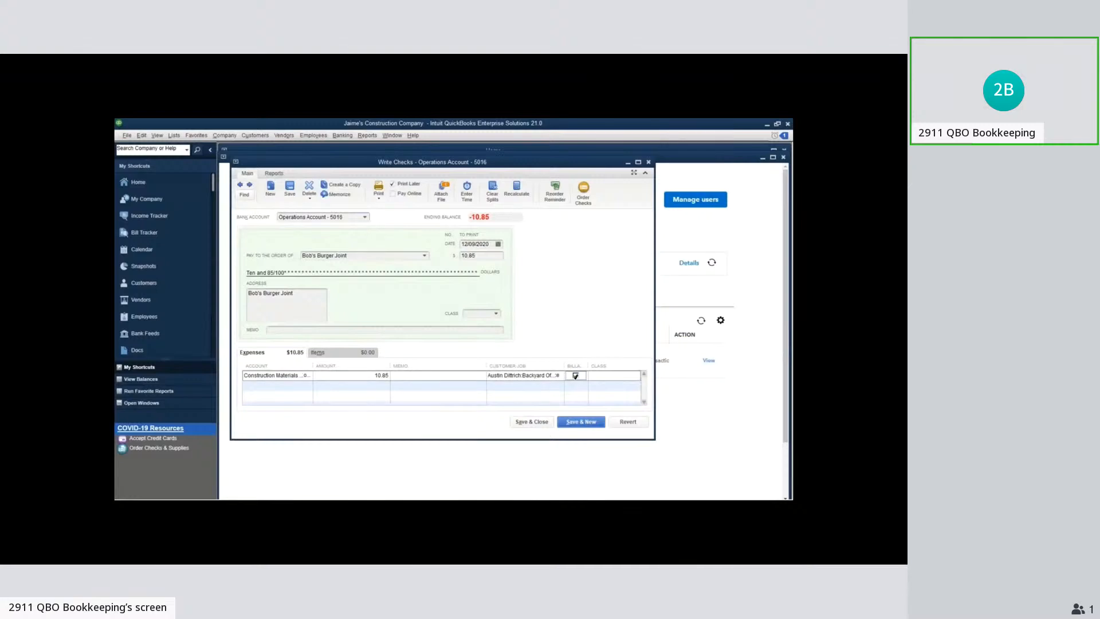
click(393, 184)
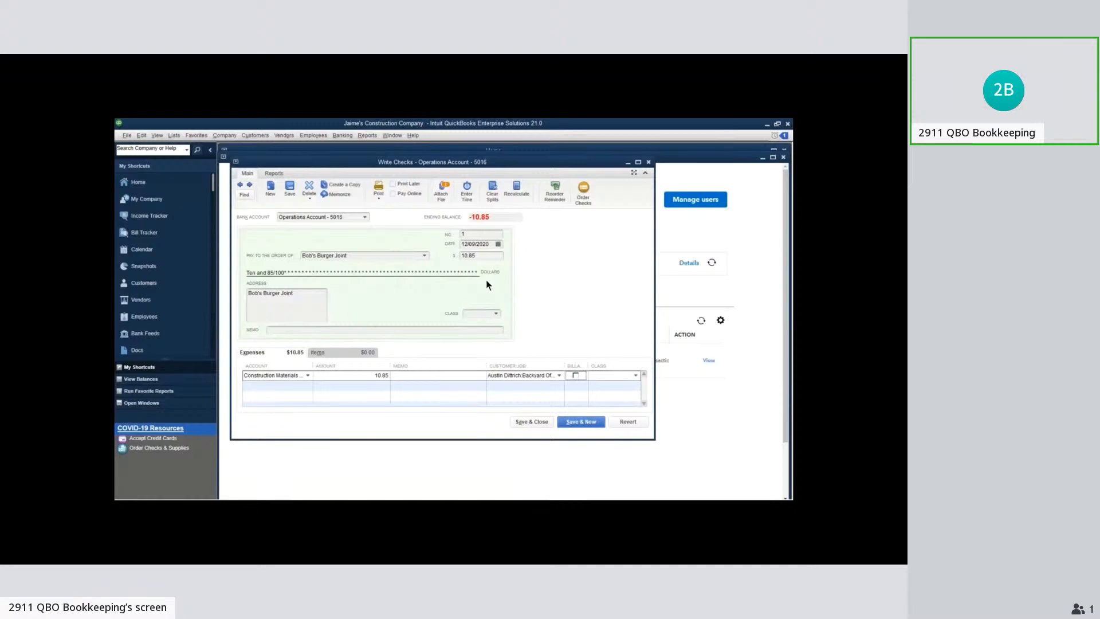
click(524, 422)
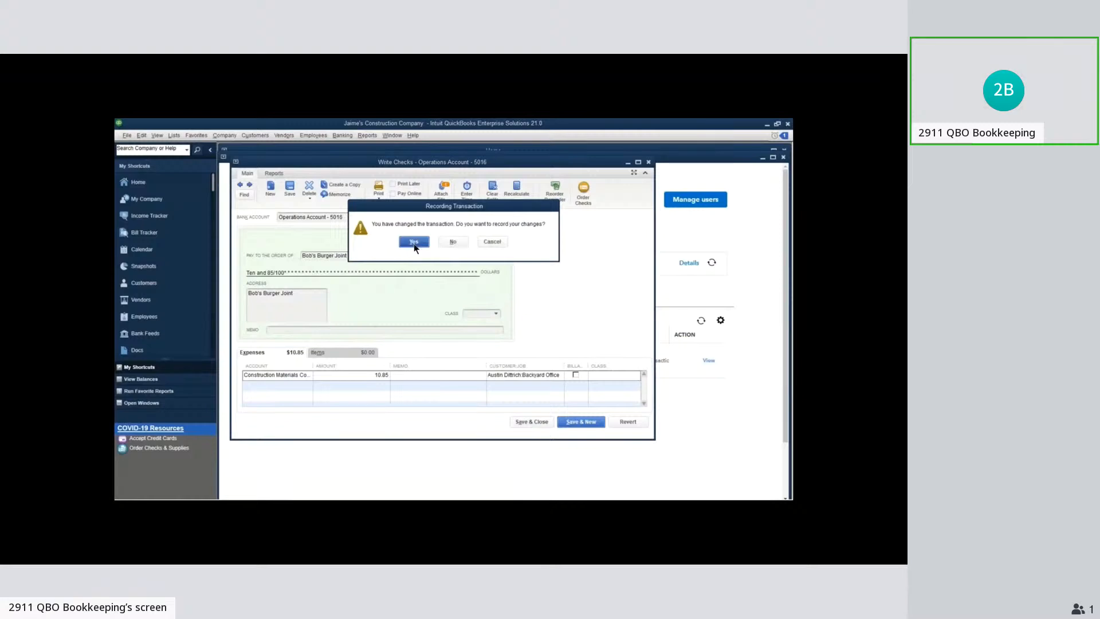
click(414, 243)
key(Return)
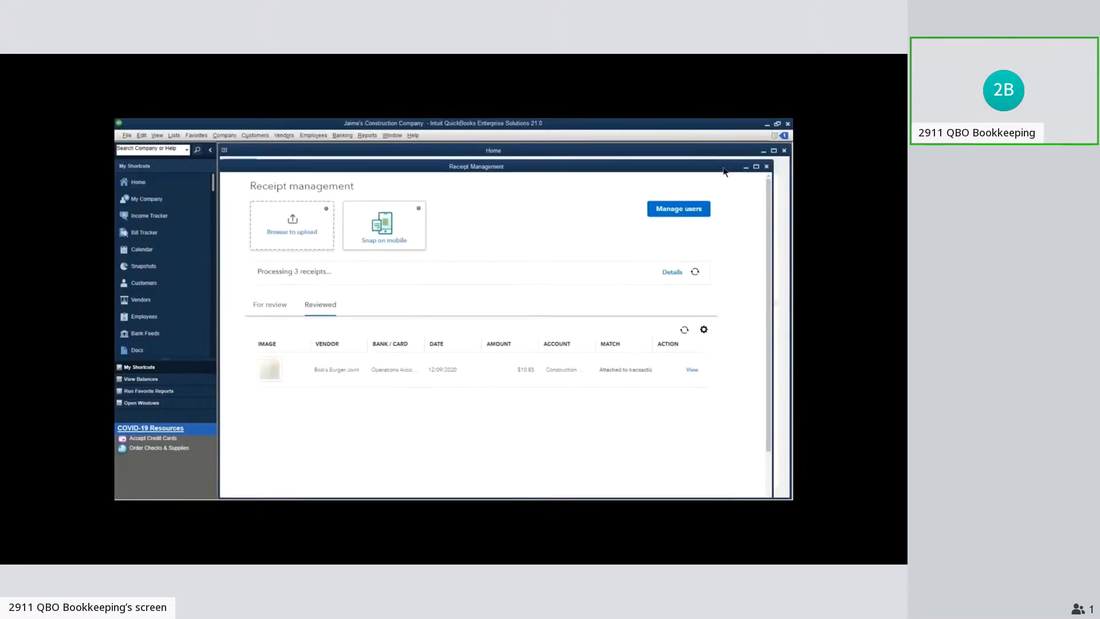
click(767, 167)
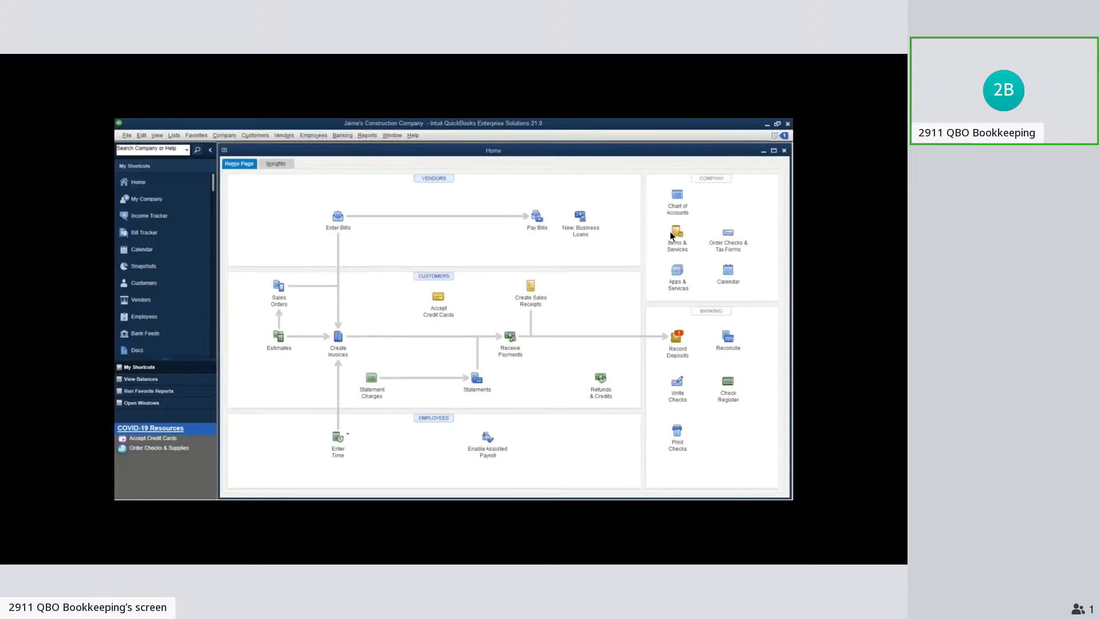
click(312, 136)
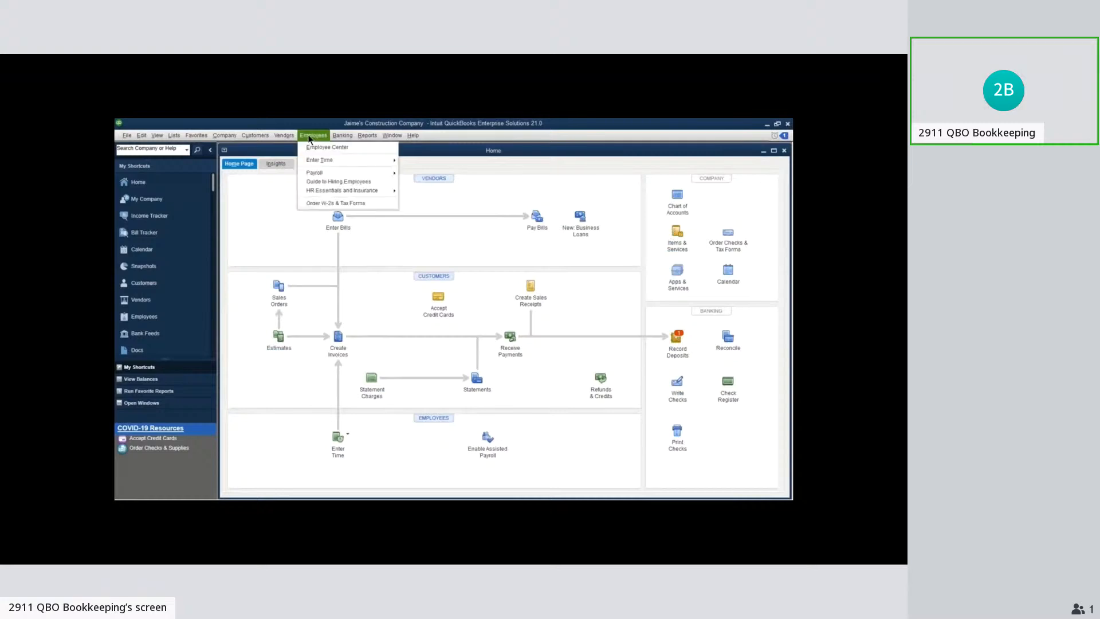
click(426, 297)
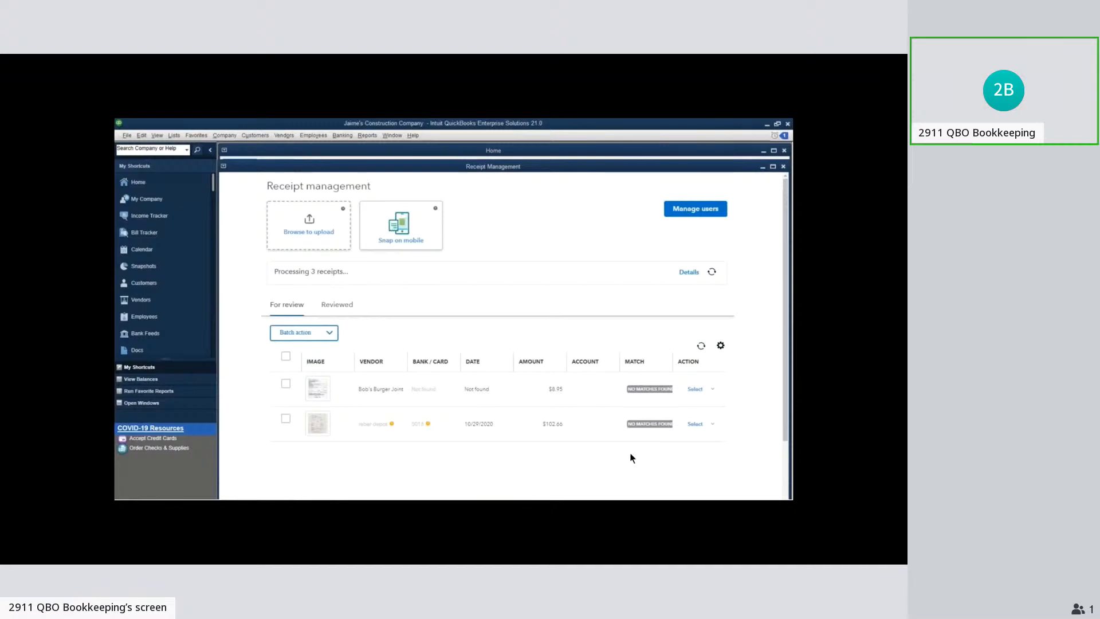
Examine the actions available for the $8.95 receipt and the review list's column and page size settings
click(713, 390)
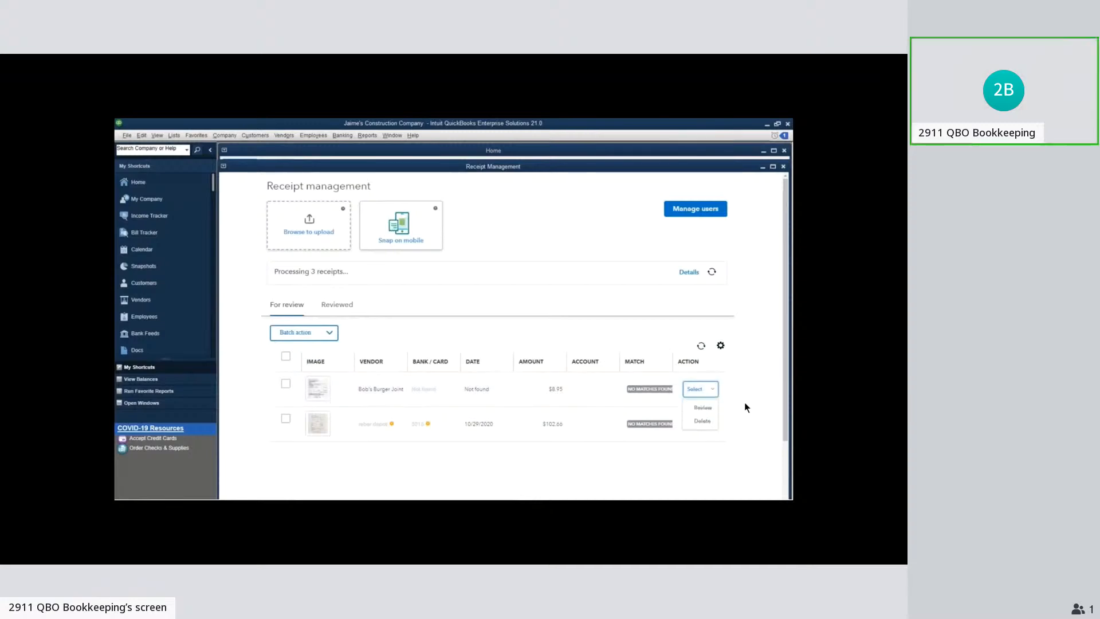
click(721, 345)
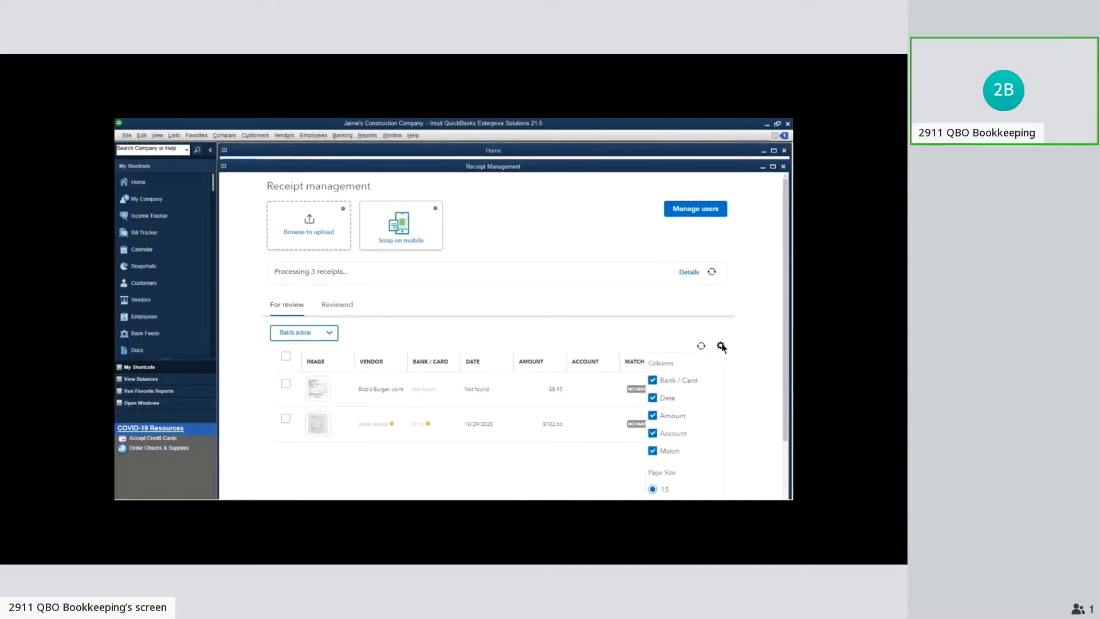
scroll(699, 420, down, 3)
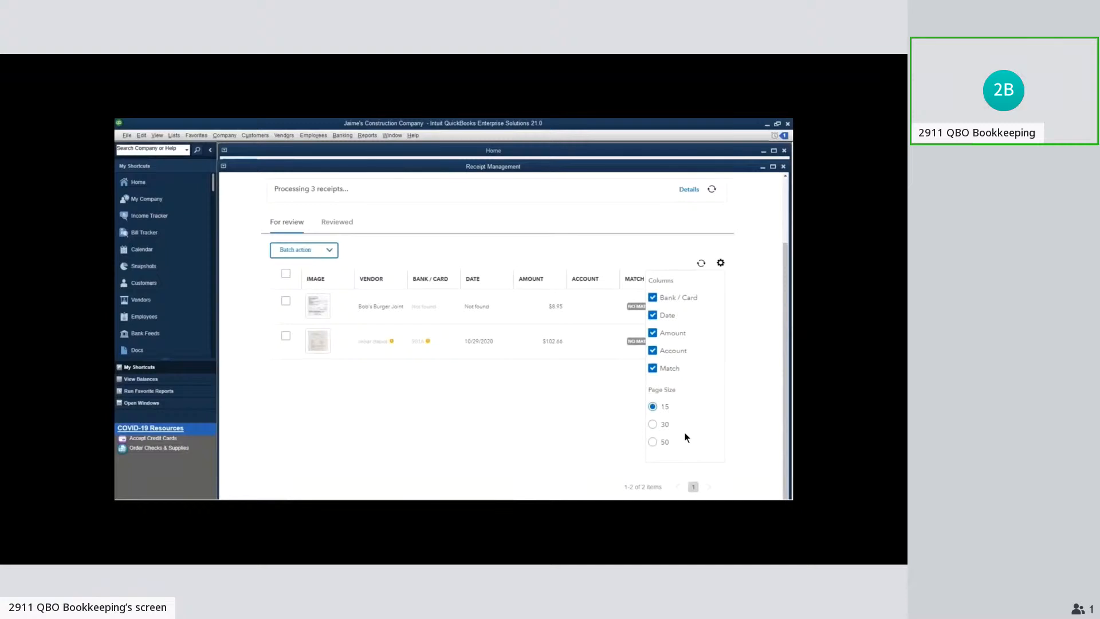
click(514, 413)
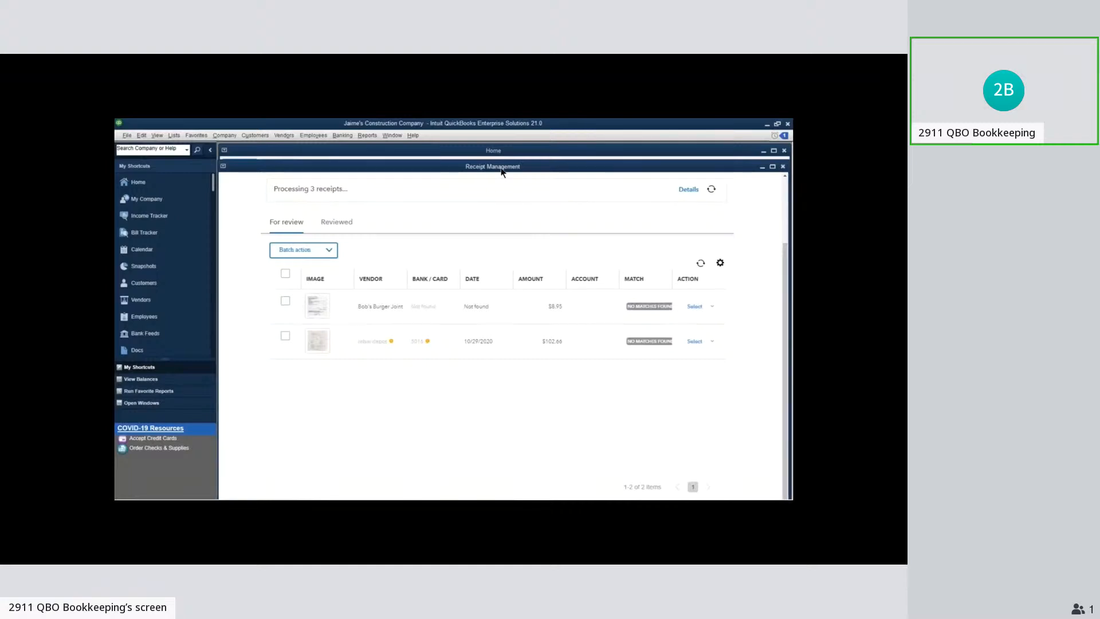
drag(502, 172, 508, 176)
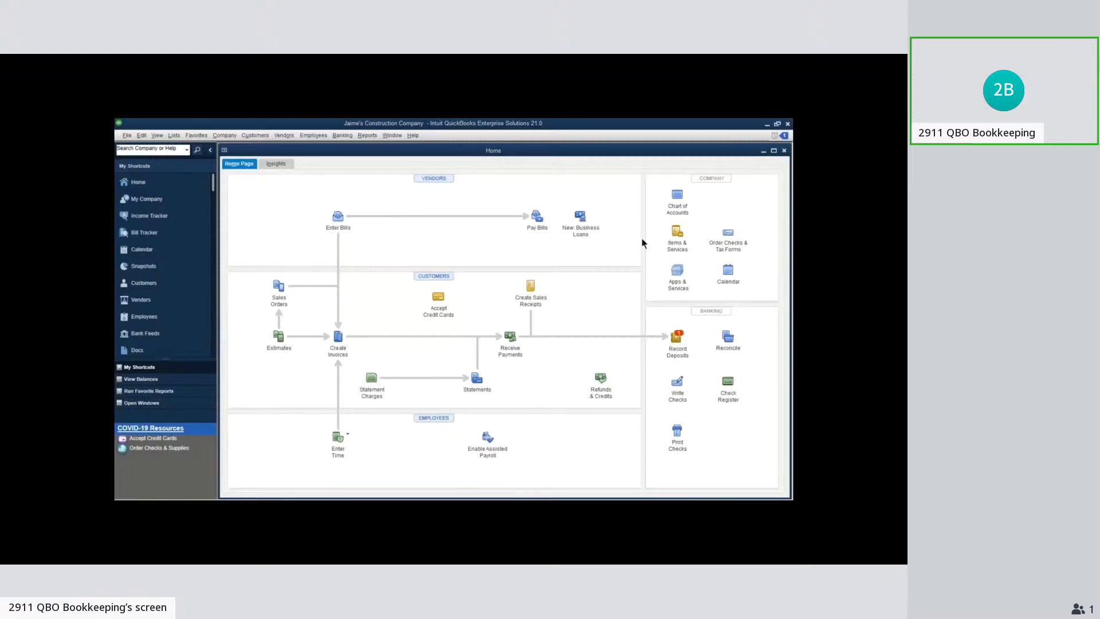
Check the Bank Feeds mode options in the company's Checking preferences and leave without saving changes
click(142, 135)
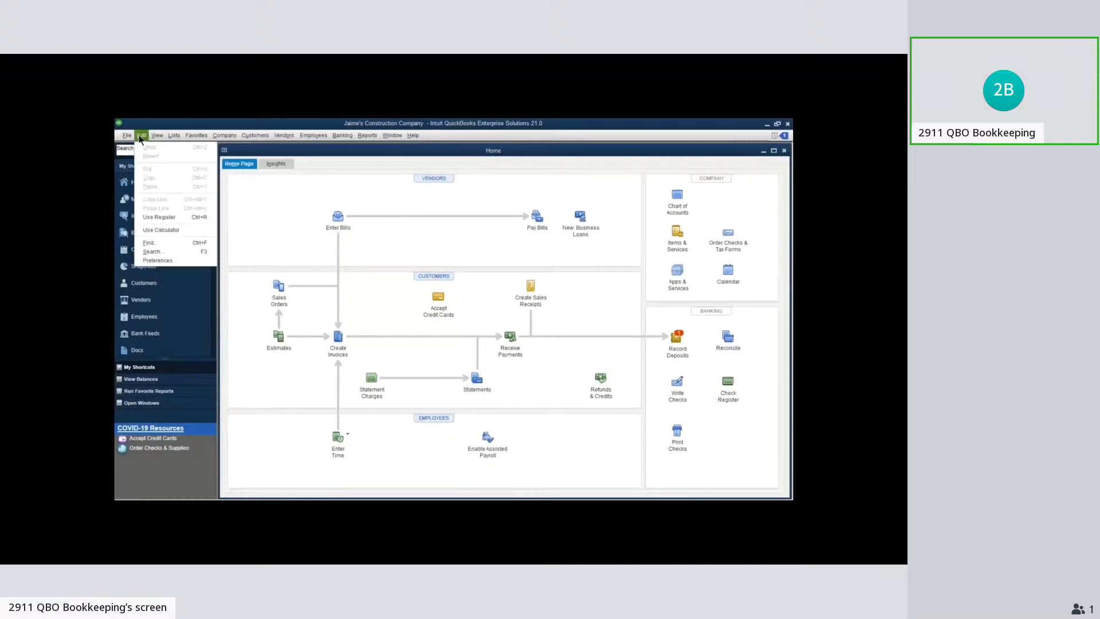
click(176, 262)
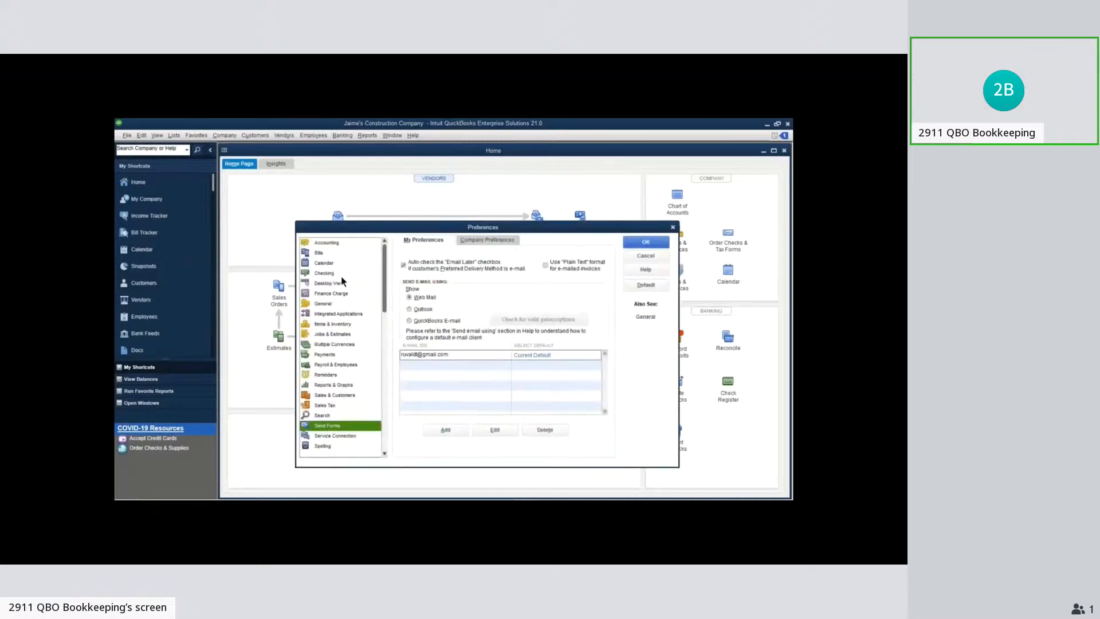
click(338, 274)
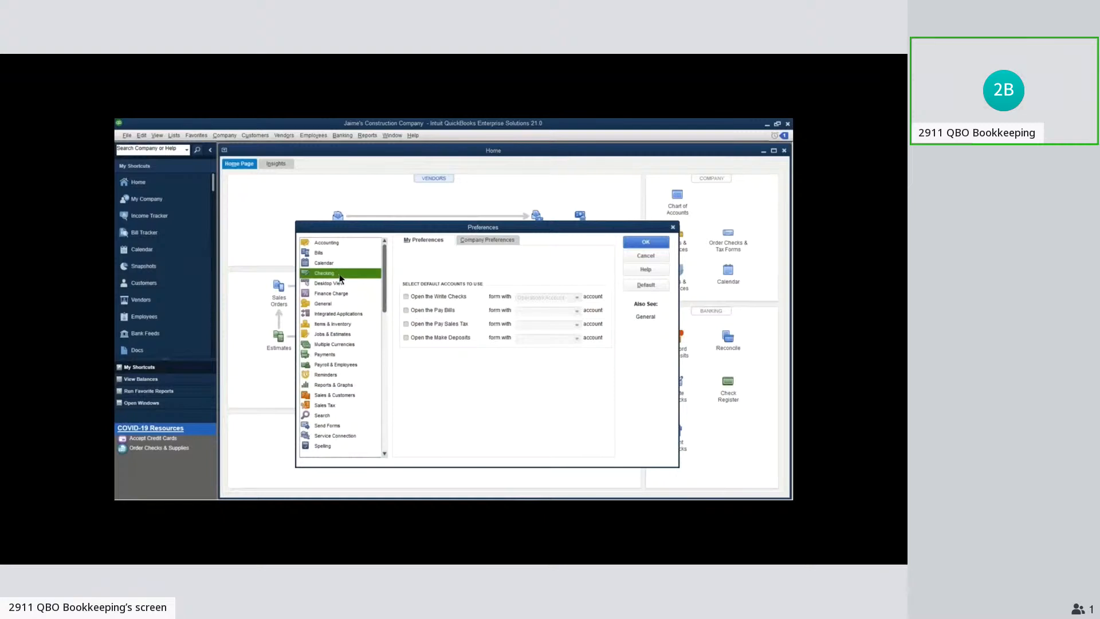
click(490, 245)
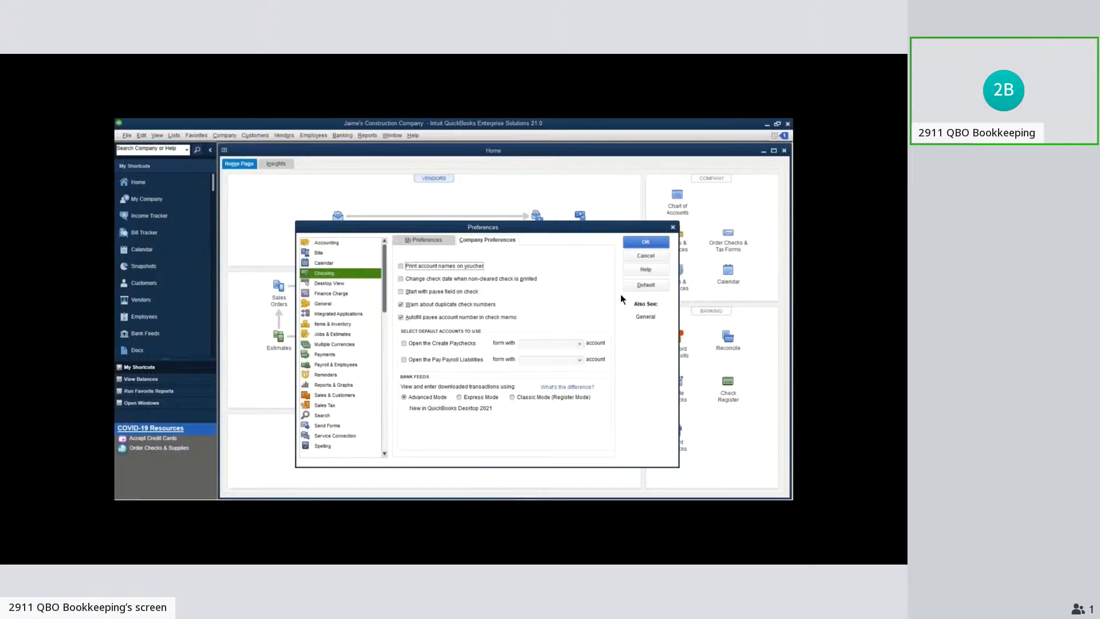
click(648, 256)
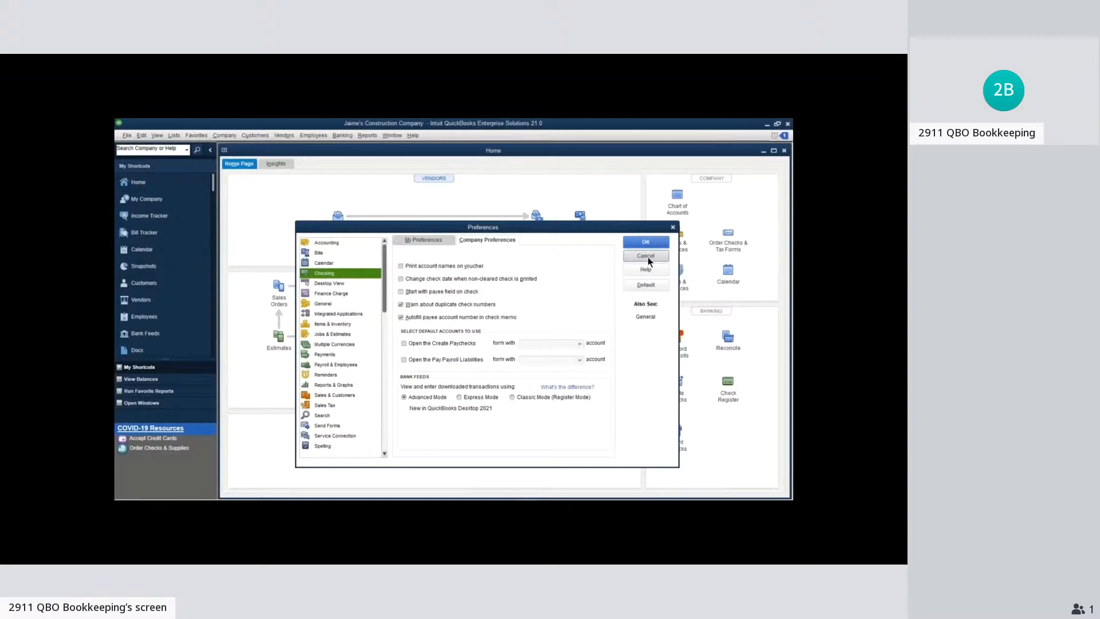
click(343, 135)
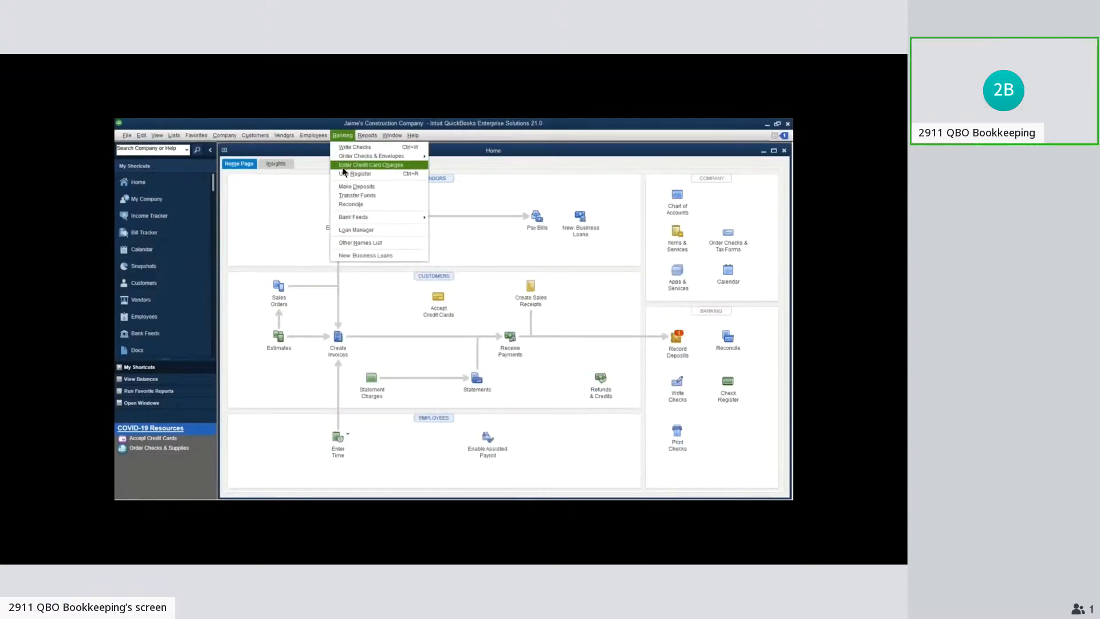
mouse_move(367, 220)
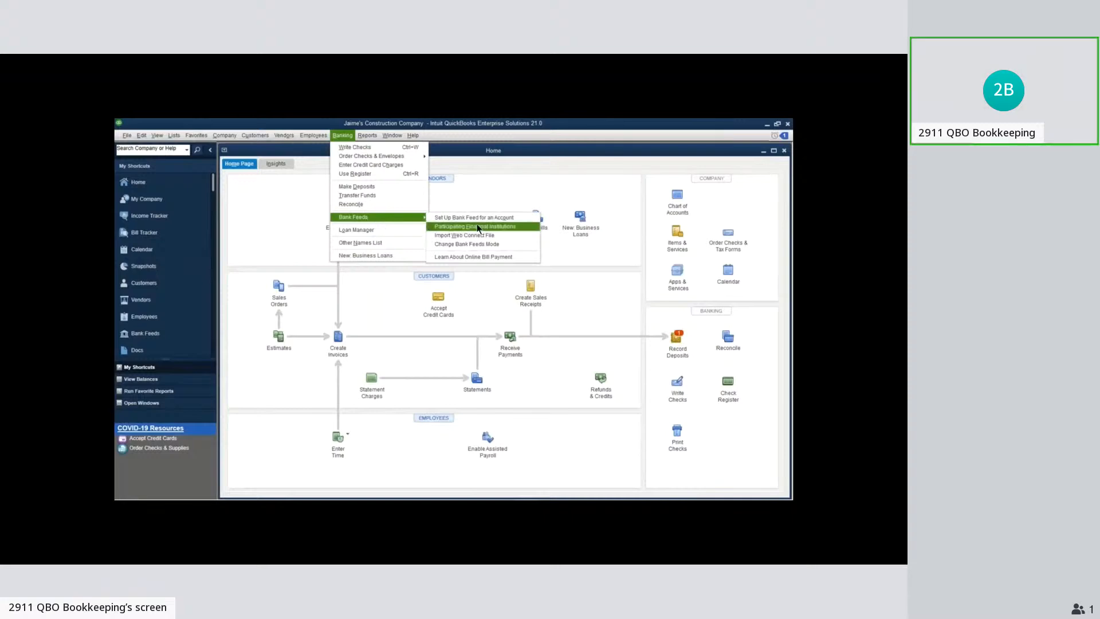
click(493, 184)
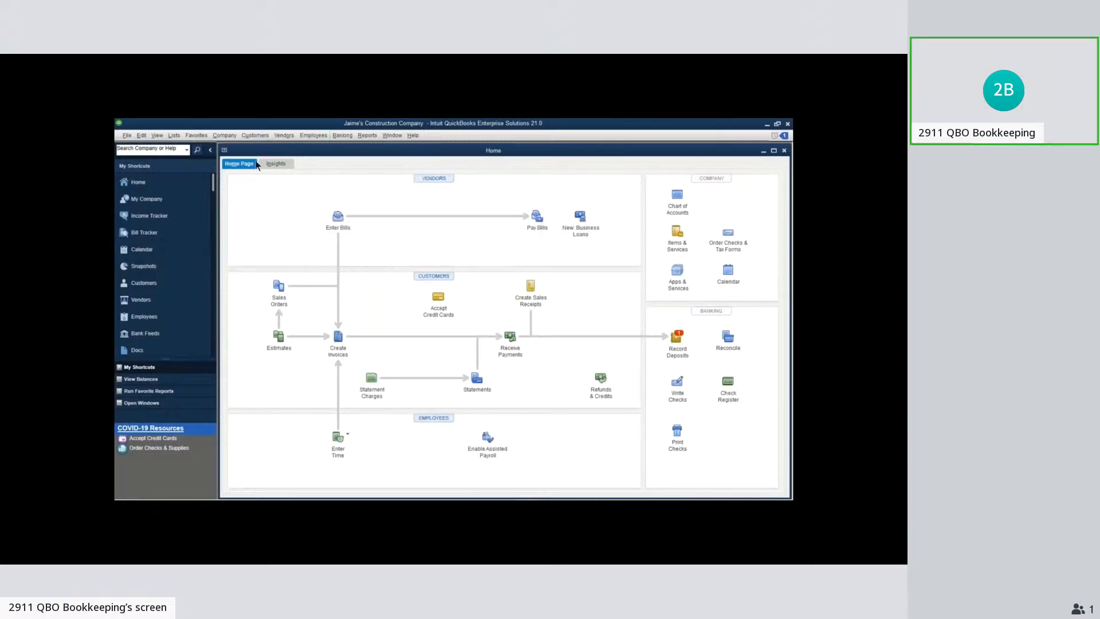
Close the current company and open the sample_service-based business.qbw company file, accepting the sample file notice
click(127, 136)
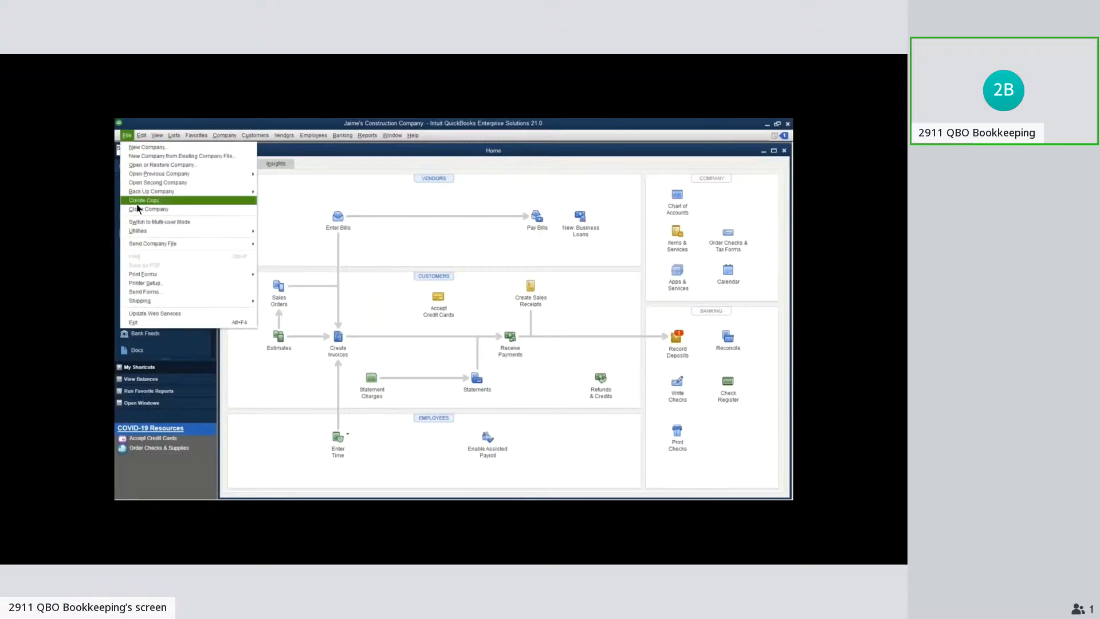
click(141, 210)
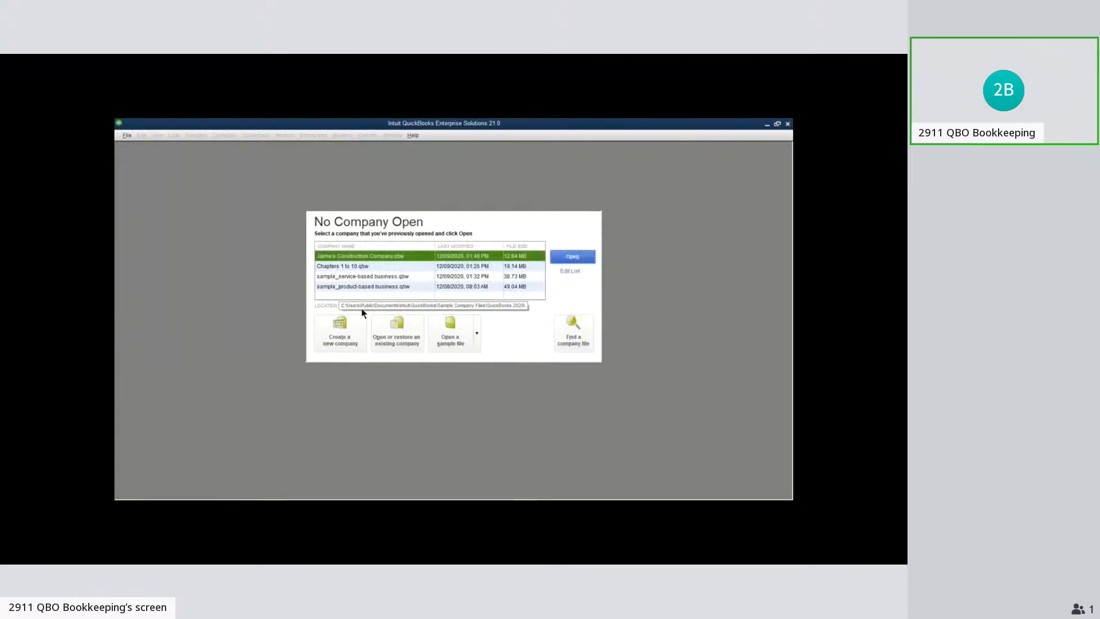
click(389, 277)
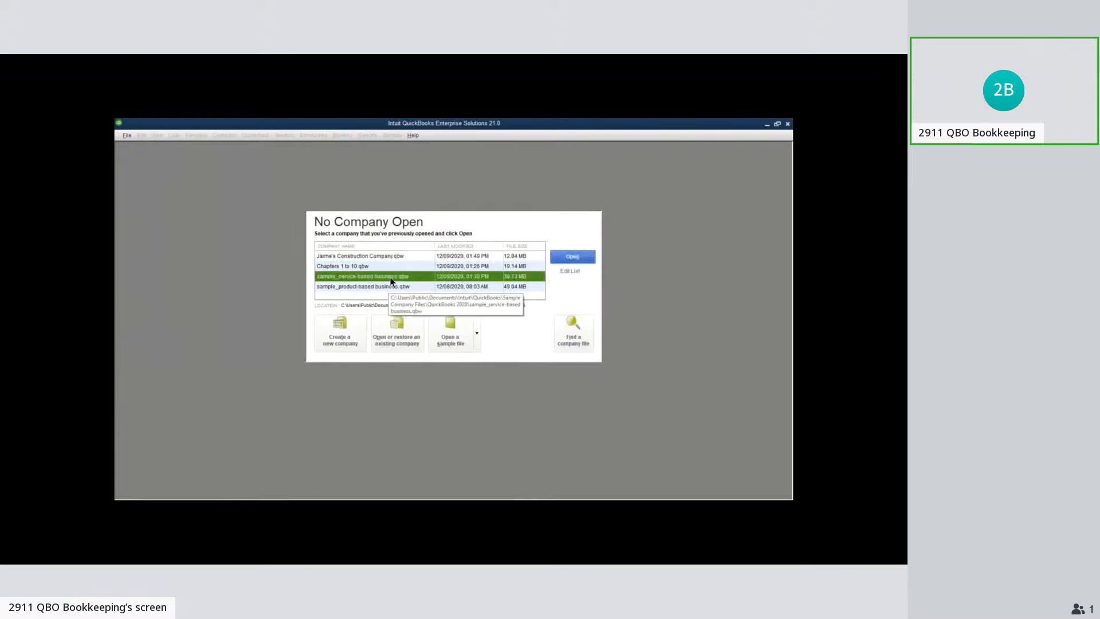
click(573, 257)
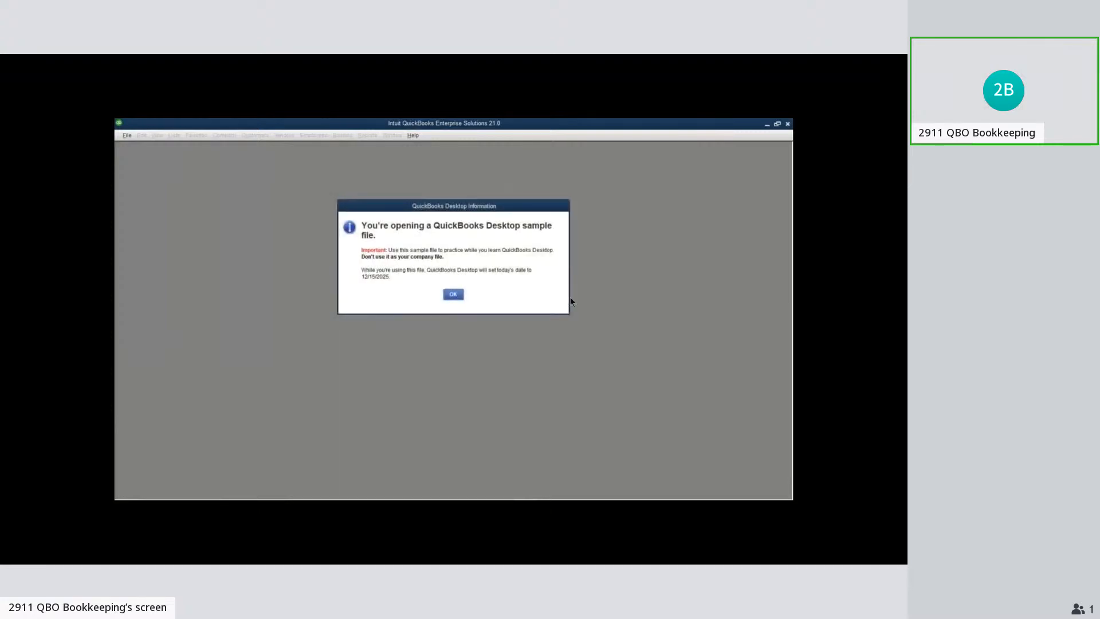
click(454, 295)
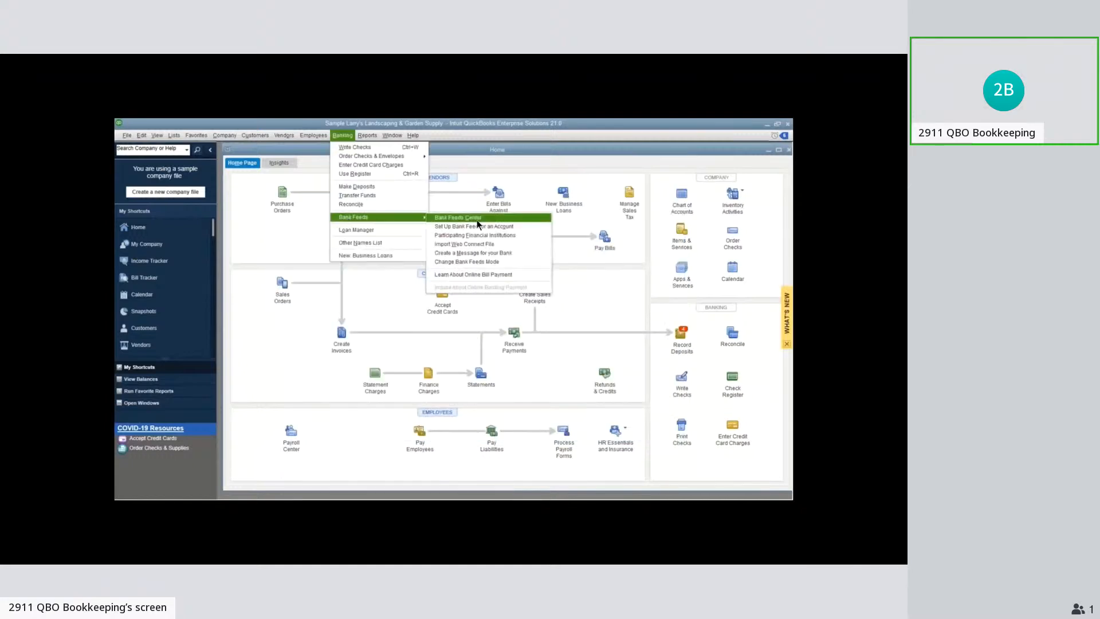
Open the Bank Feeds Center, skipping the Advanced Bank Feeds introduction and choosing not to show it again
click(478, 218)
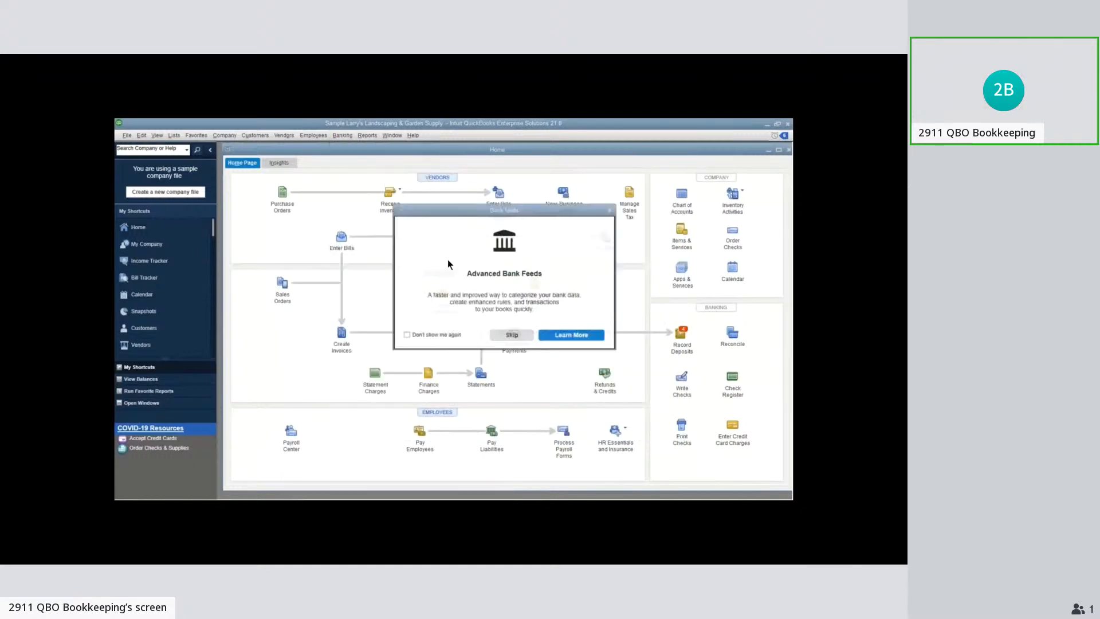
click(406, 334)
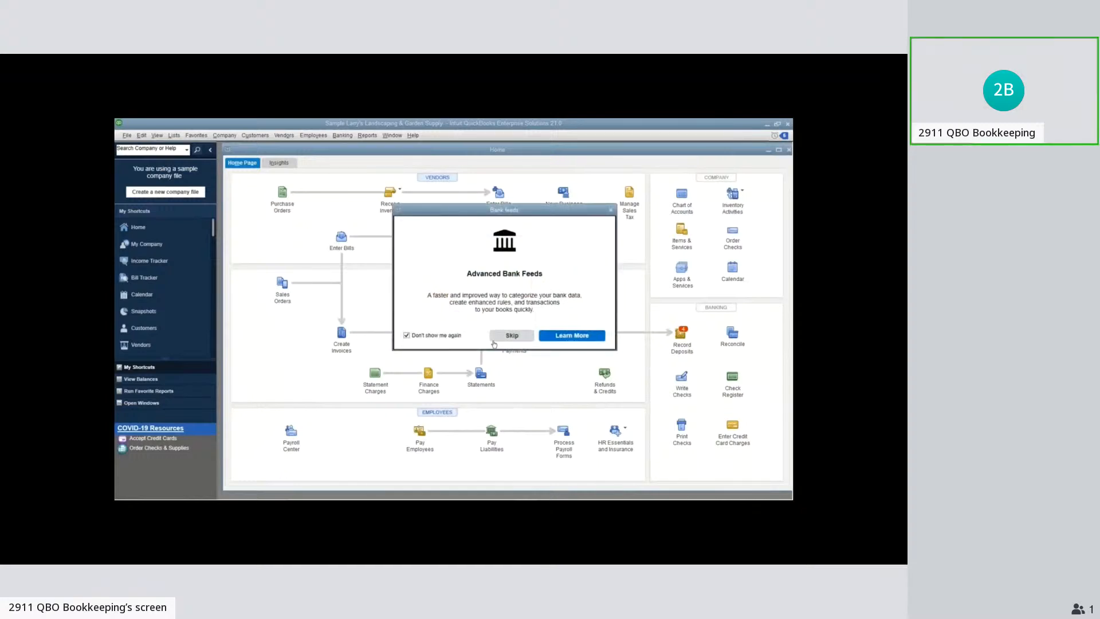
click(510, 336)
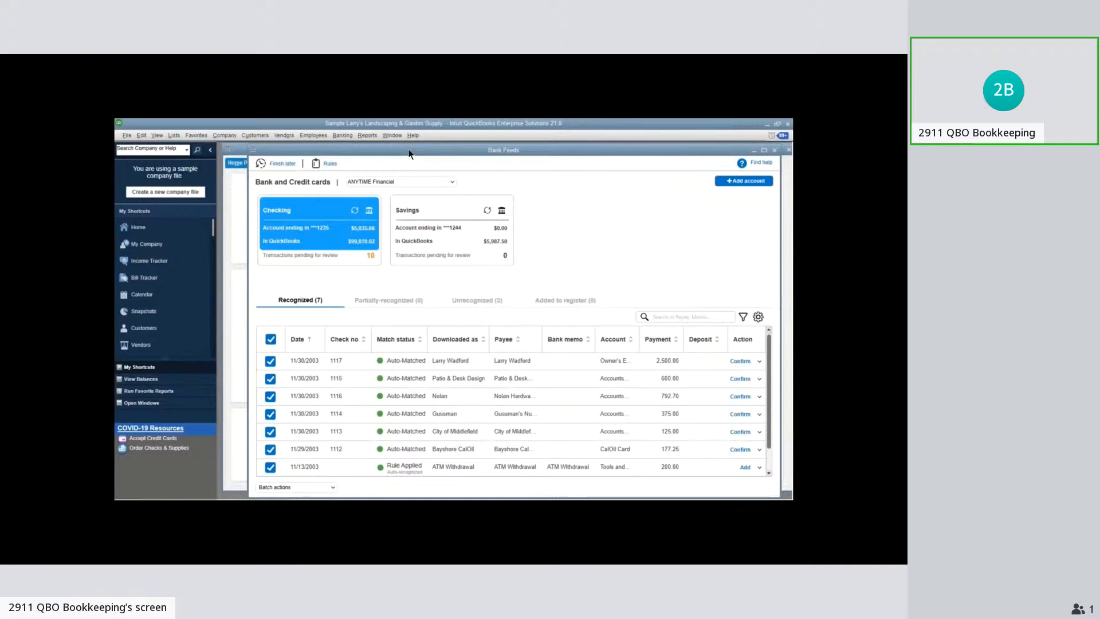
Reposition the Bank Feeds window so that its account cards and whole transaction list are in view
drag(410, 154, 601, 455)
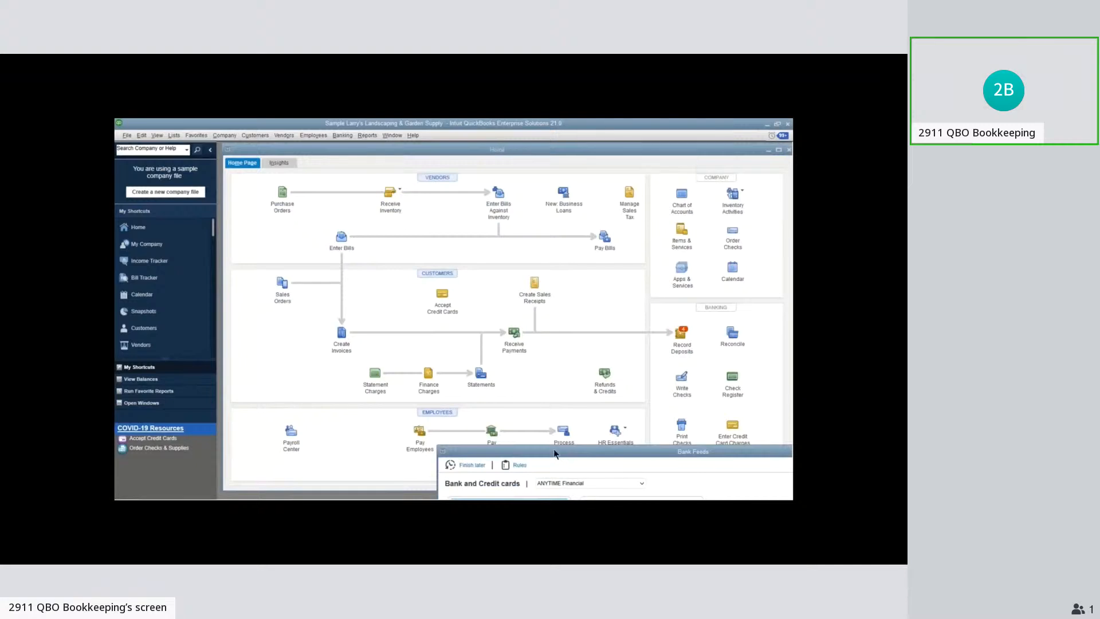
drag(553, 448, 407, 184)
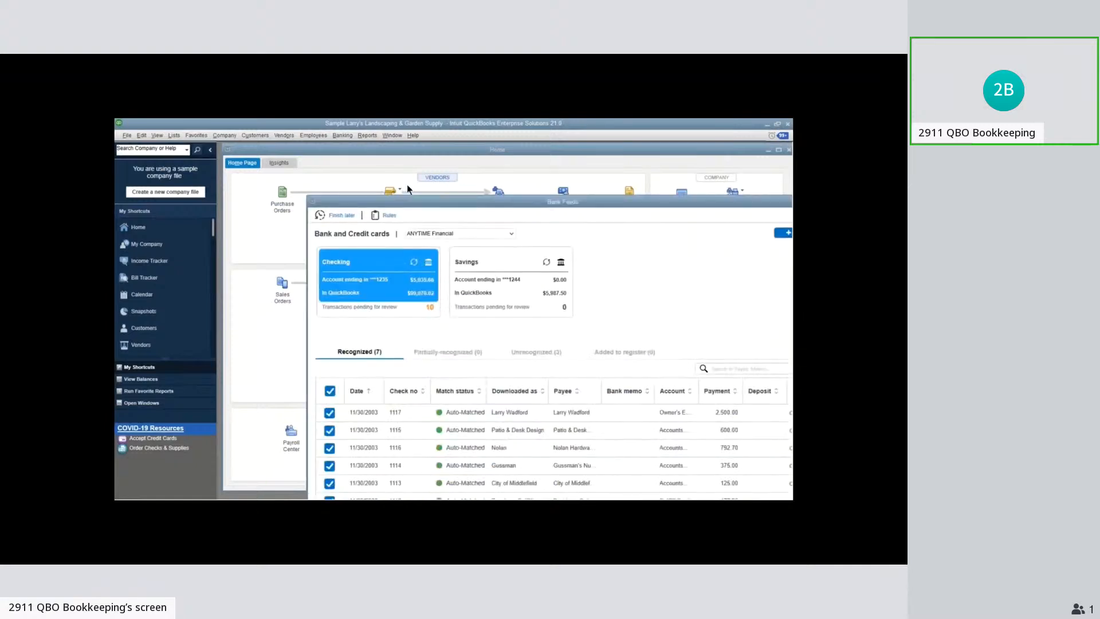
double_click(407, 184)
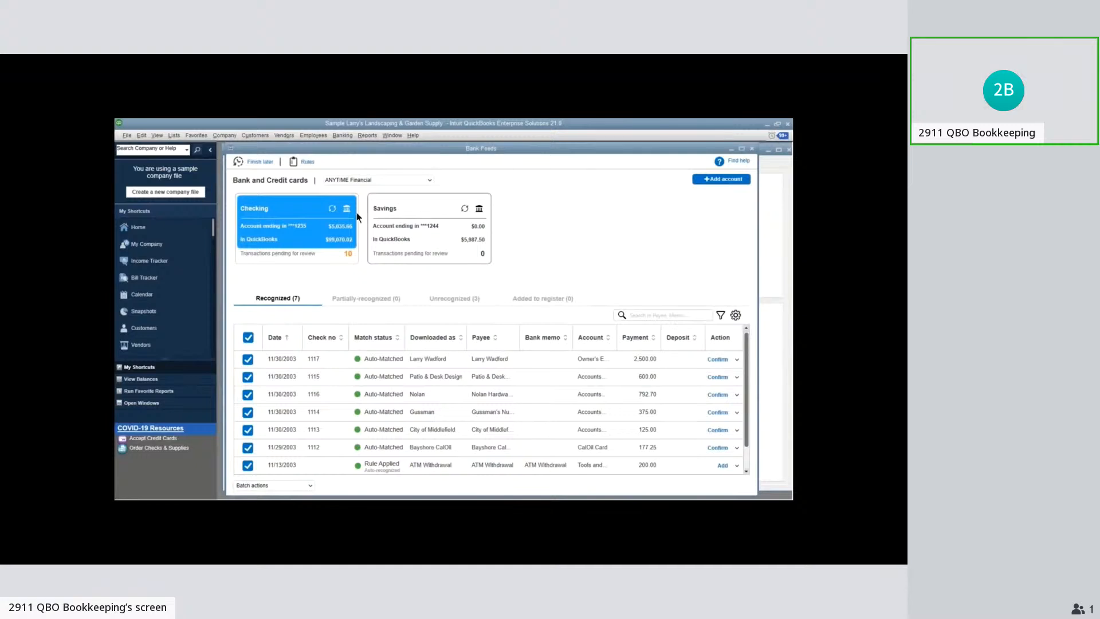
Examine the Savings account's feed, return to the Checking account, and view the batch actions available for its transactions
click(417, 214)
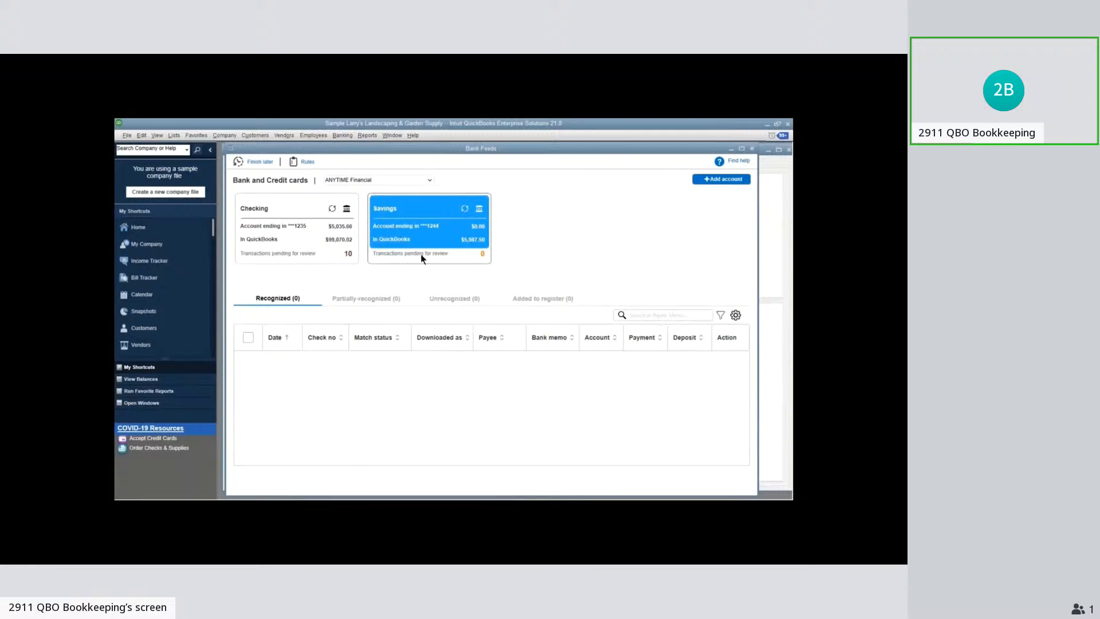
click(274, 239)
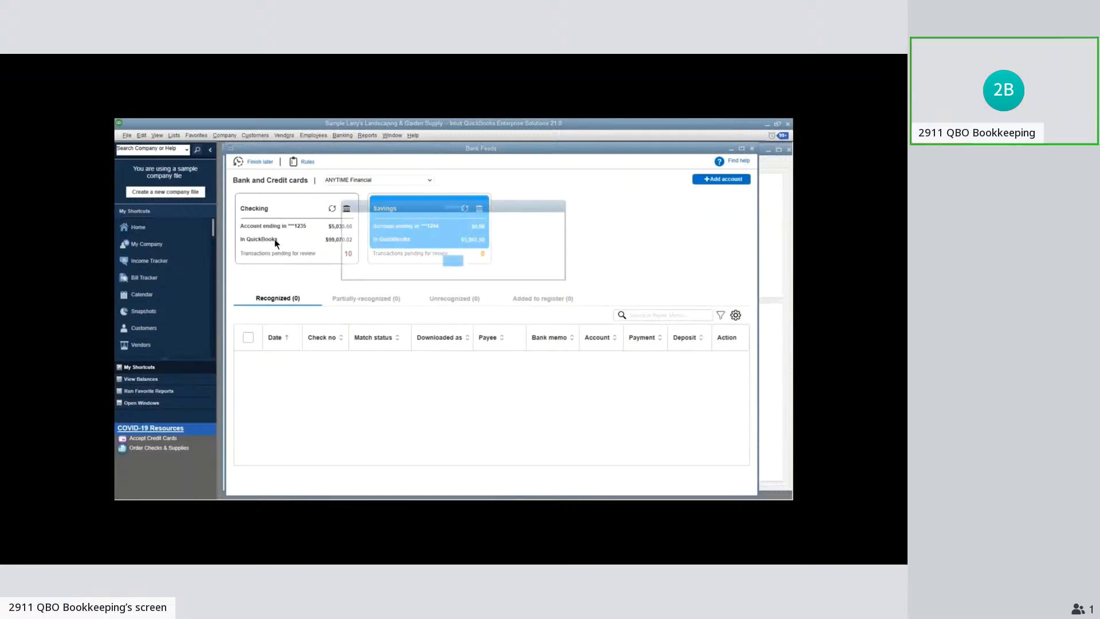
click(452, 261)
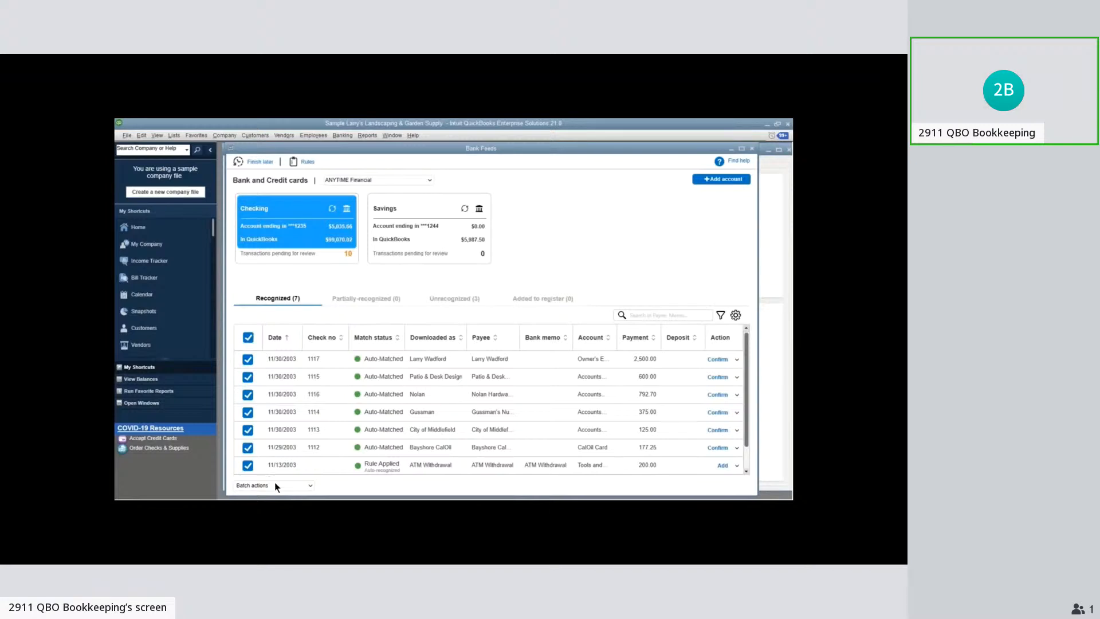
click(309, 486)
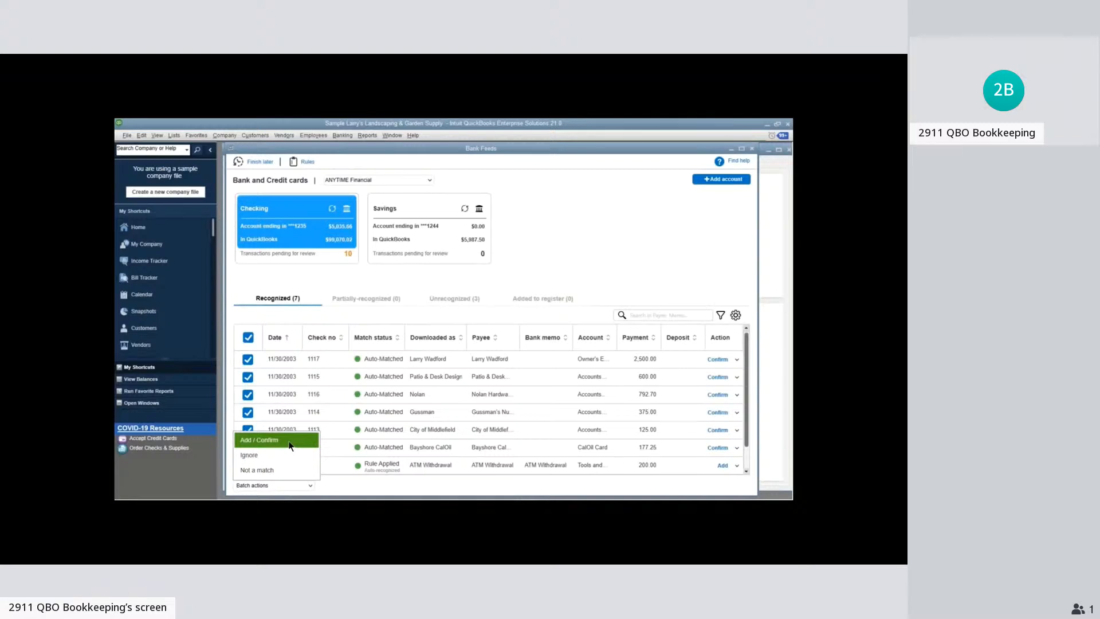
click(705, 484)
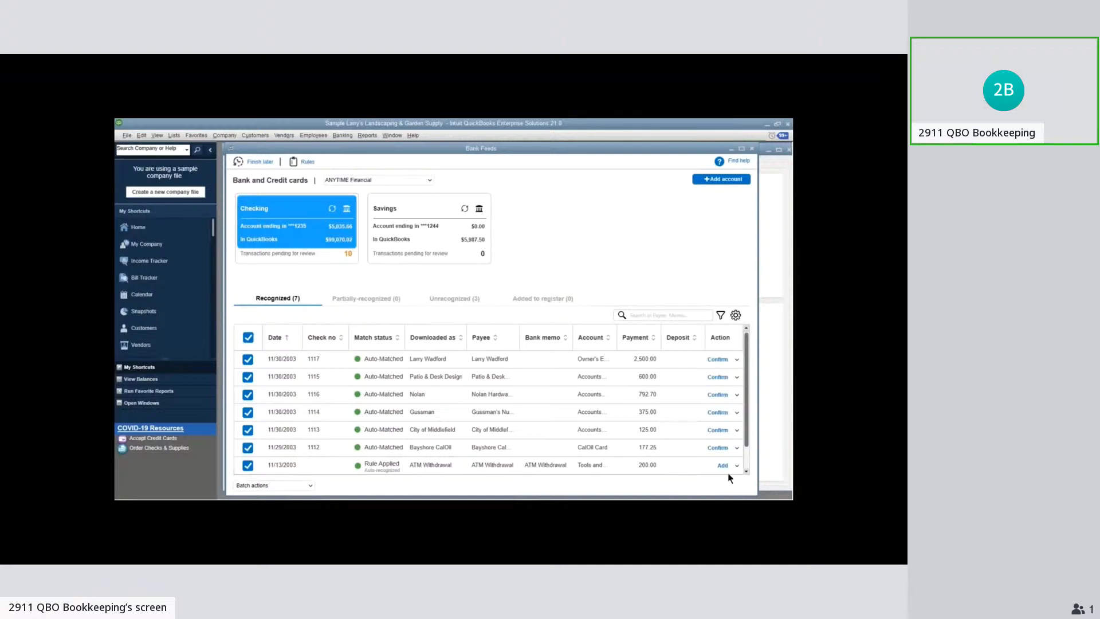
Mark the Bayshore CalOil check 1112 as not a match and view the unrecognized transactions
click(736, 448)
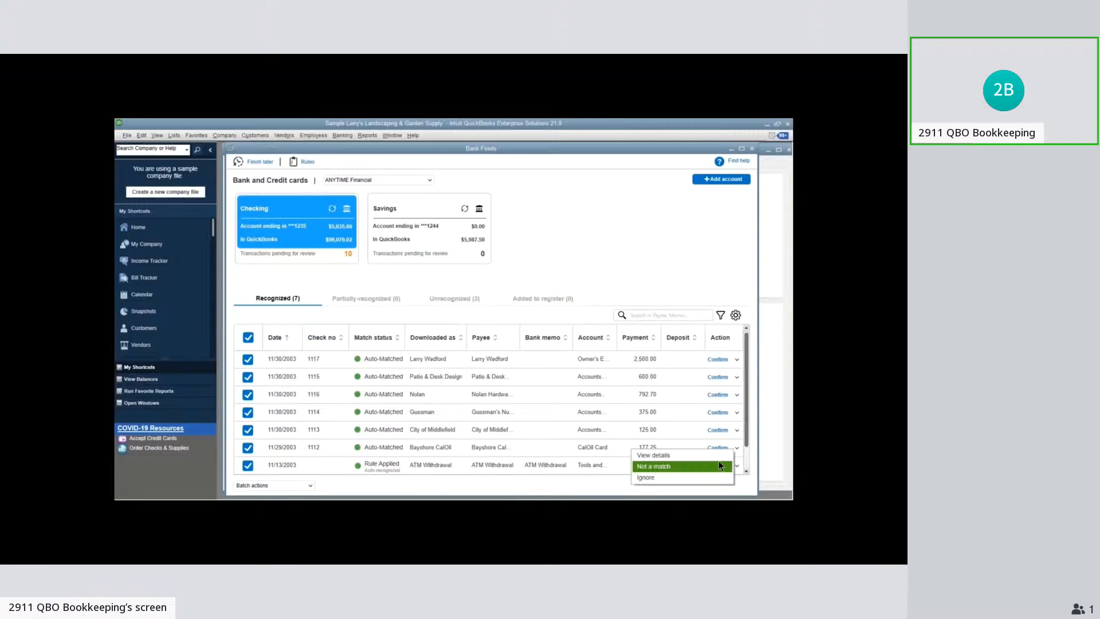
click(661, 469)
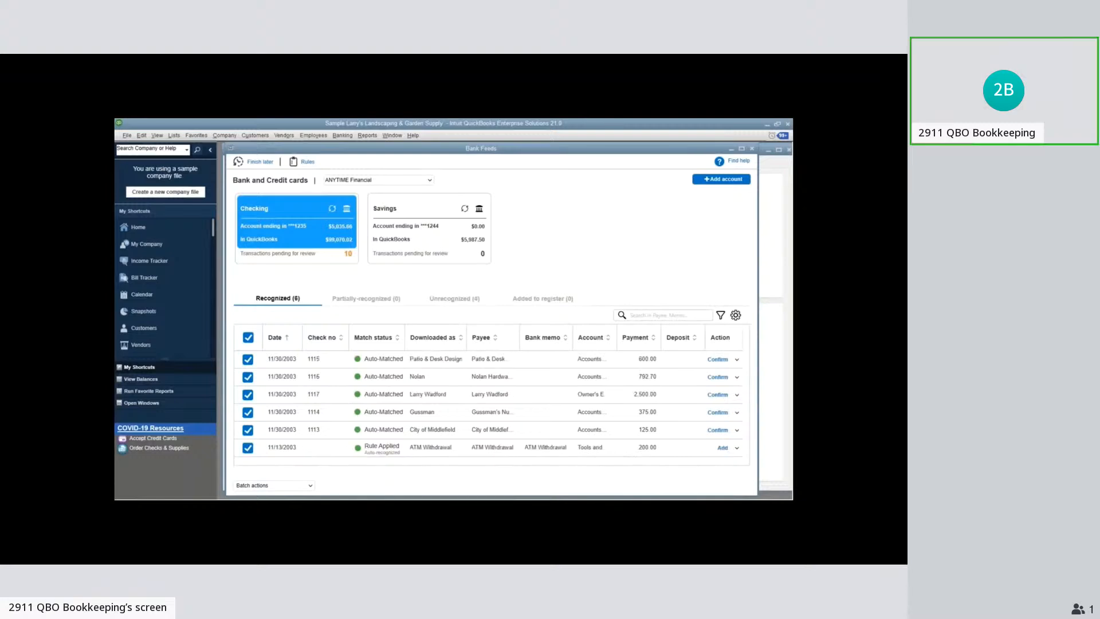
click(431, 299)
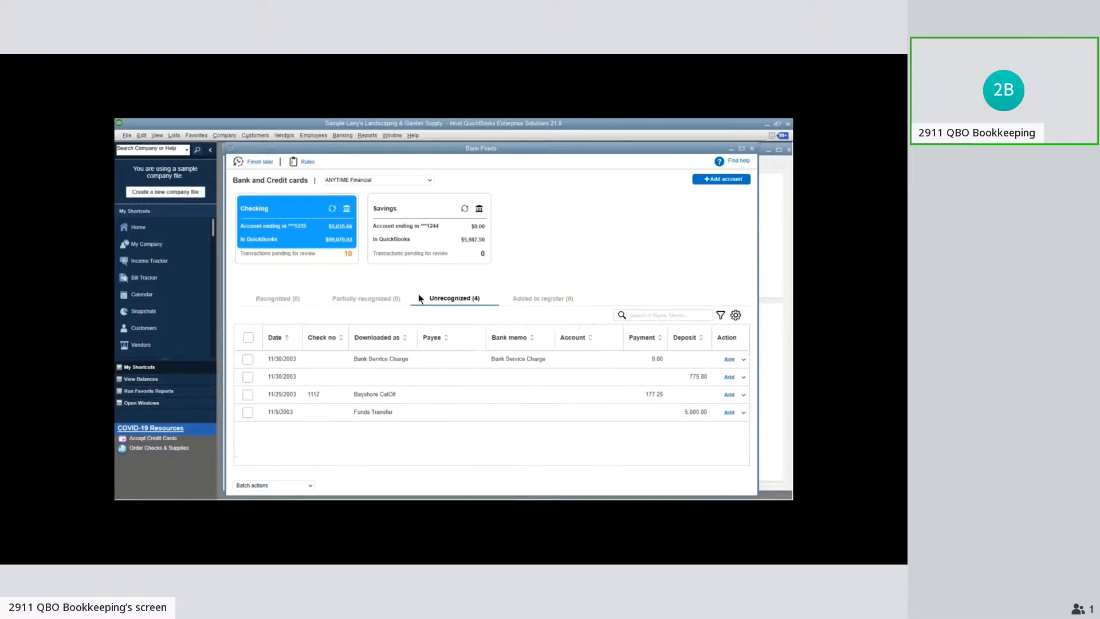
Among the recognized Checking transactions, confirm the matches for checks 1115 and 1116
click(275, 298)
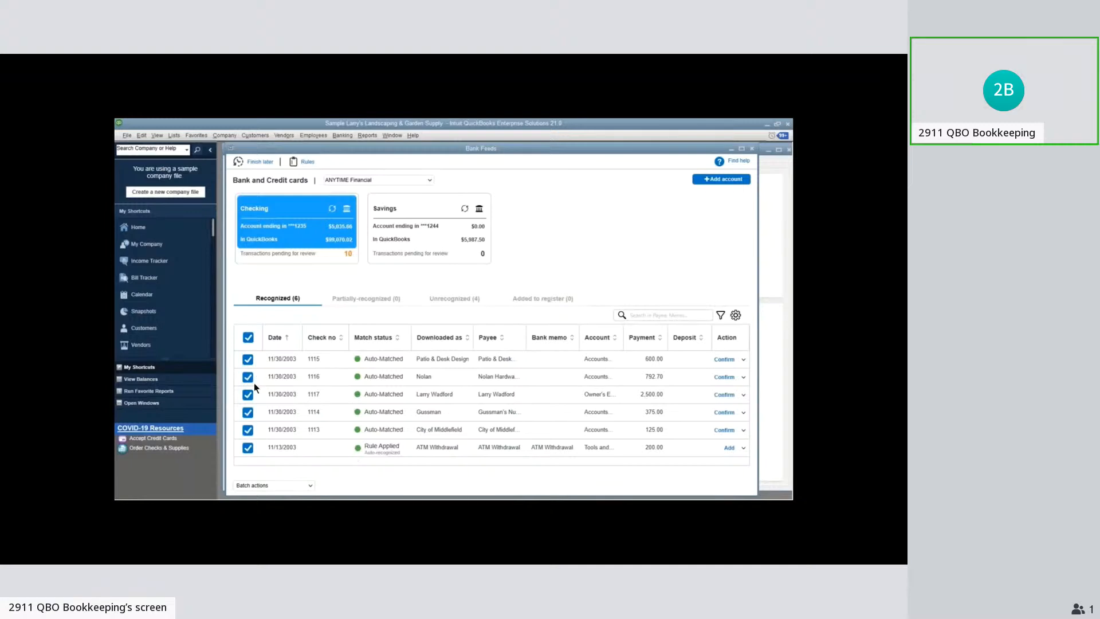
click(724, 359)
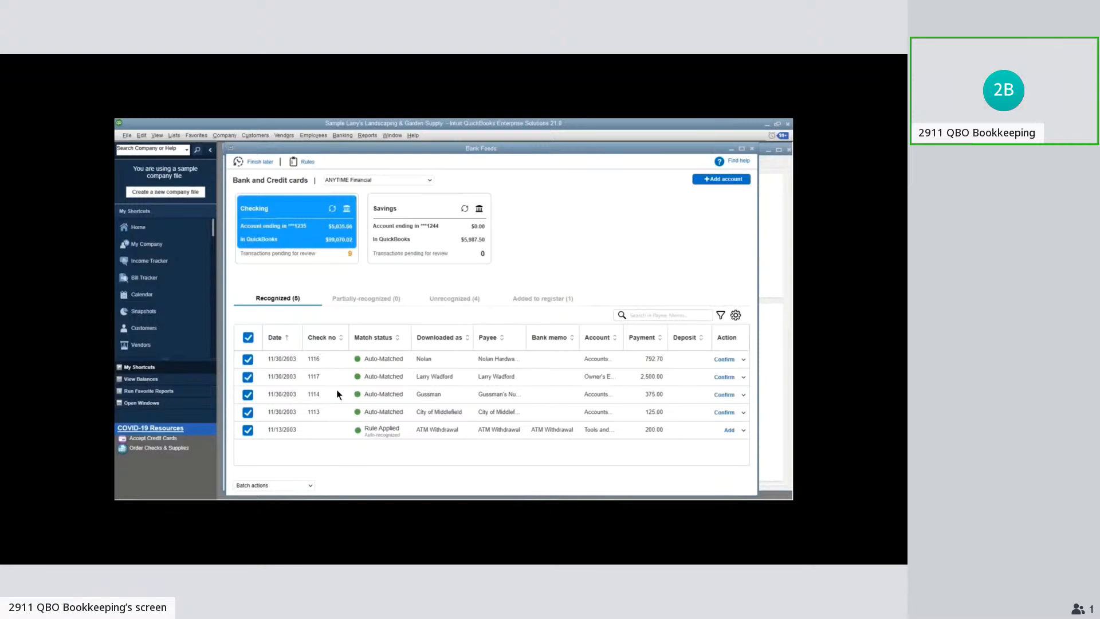
click(724, 359)
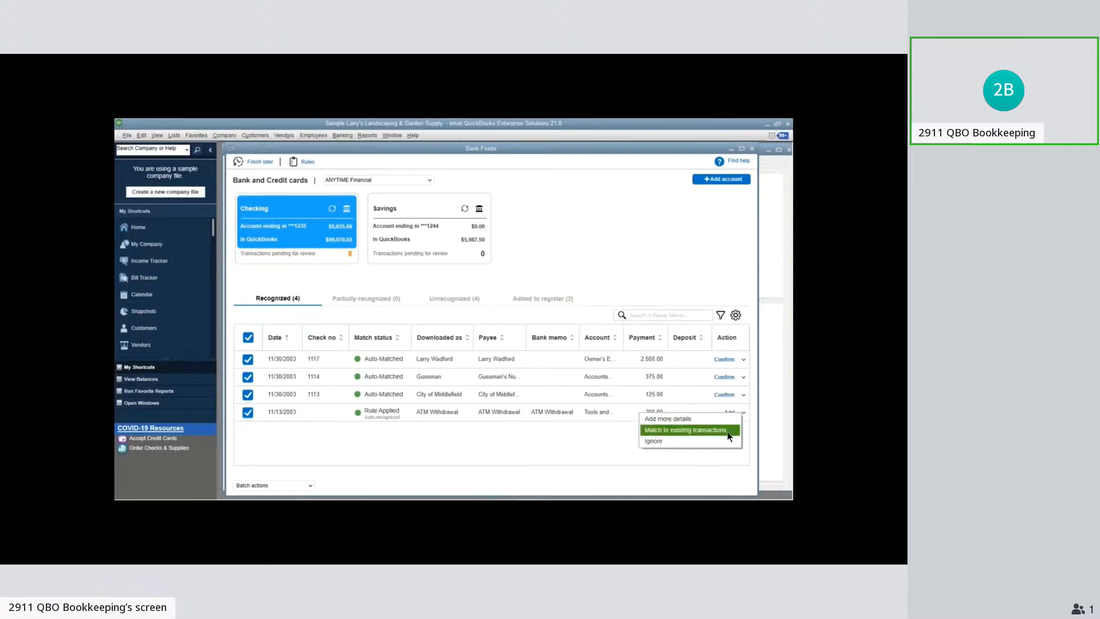
Examine the ATM Withdrawal transaction's payee, bank memo and account fields without changing them
click(580, 445)
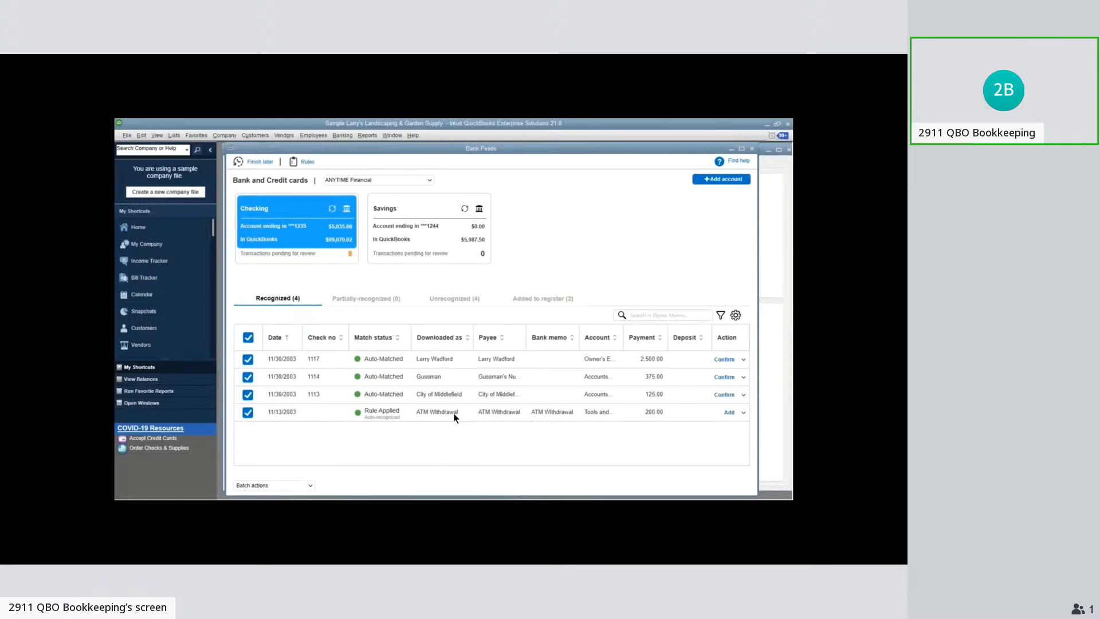
click(520, 413)
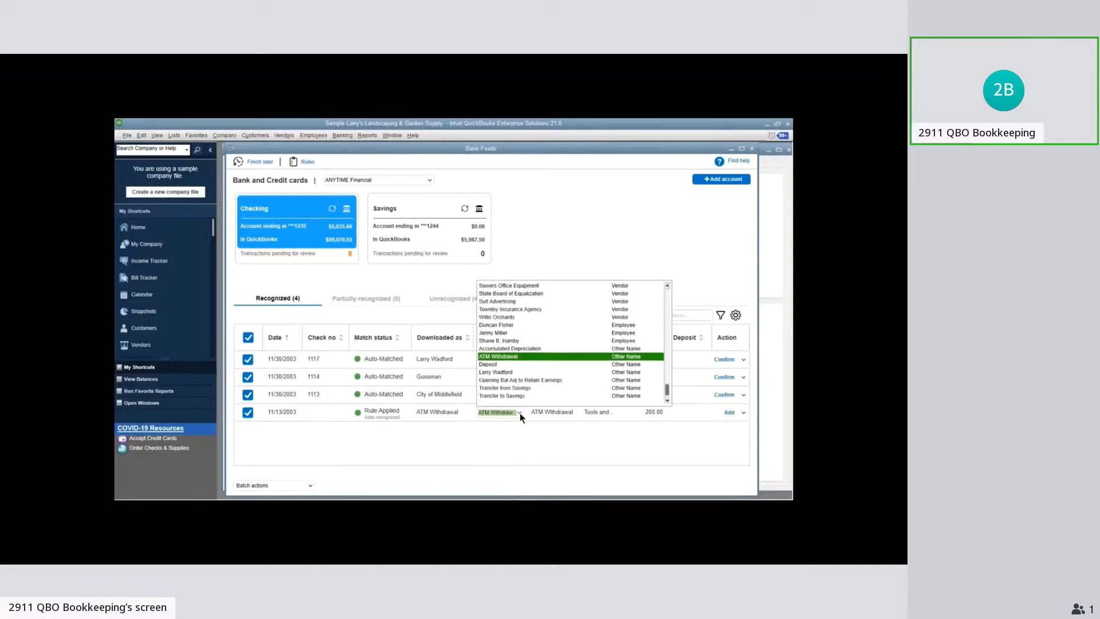
key(Tab)
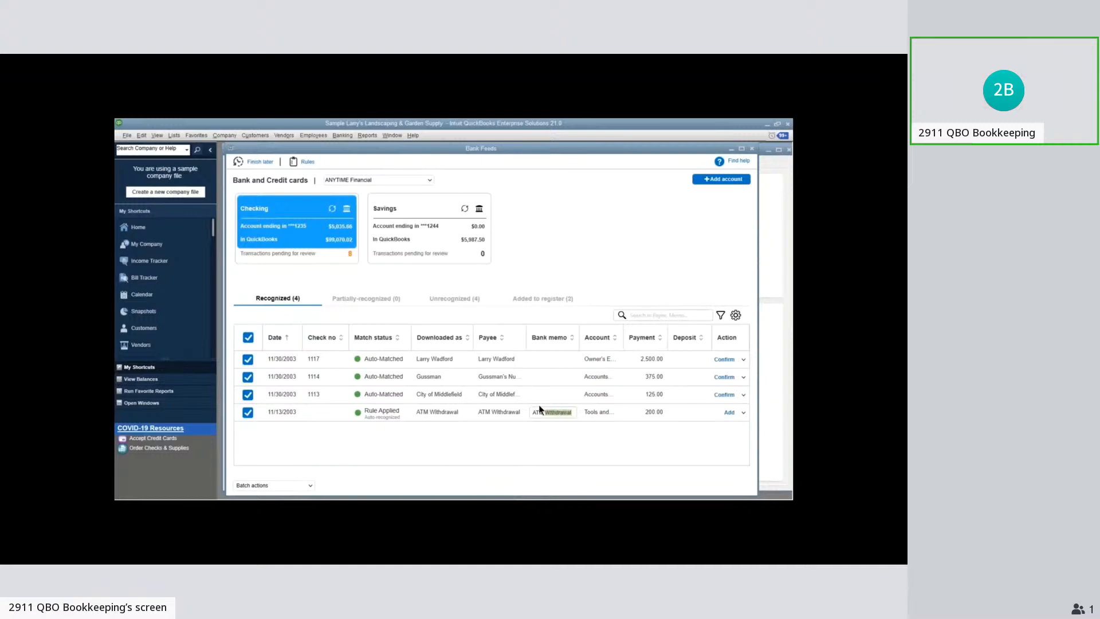
click(515, 411)
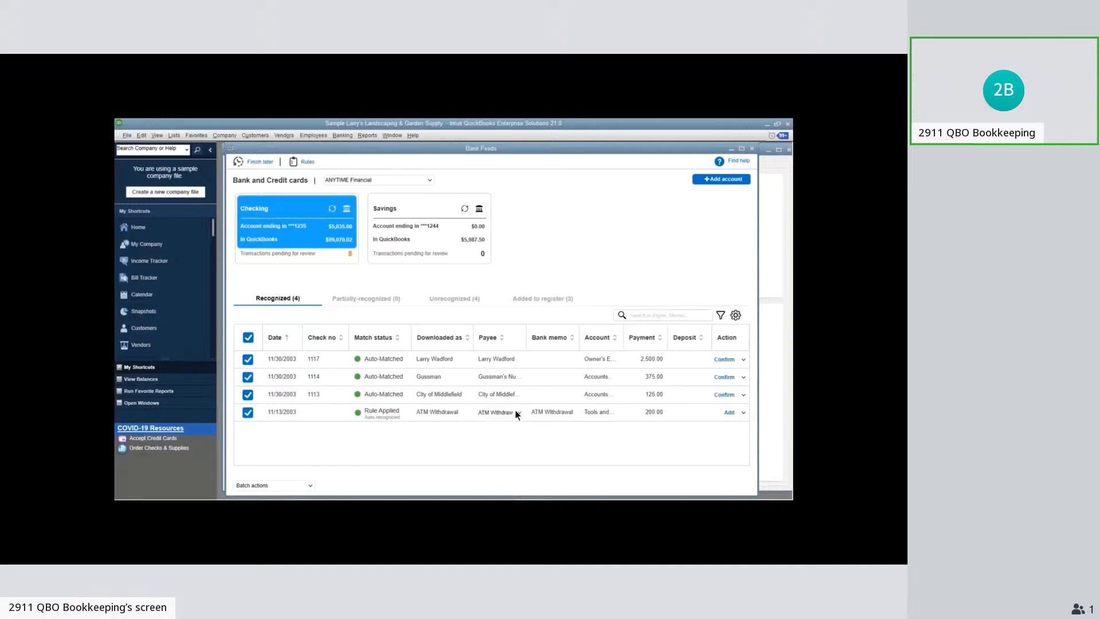
click(617, 414)
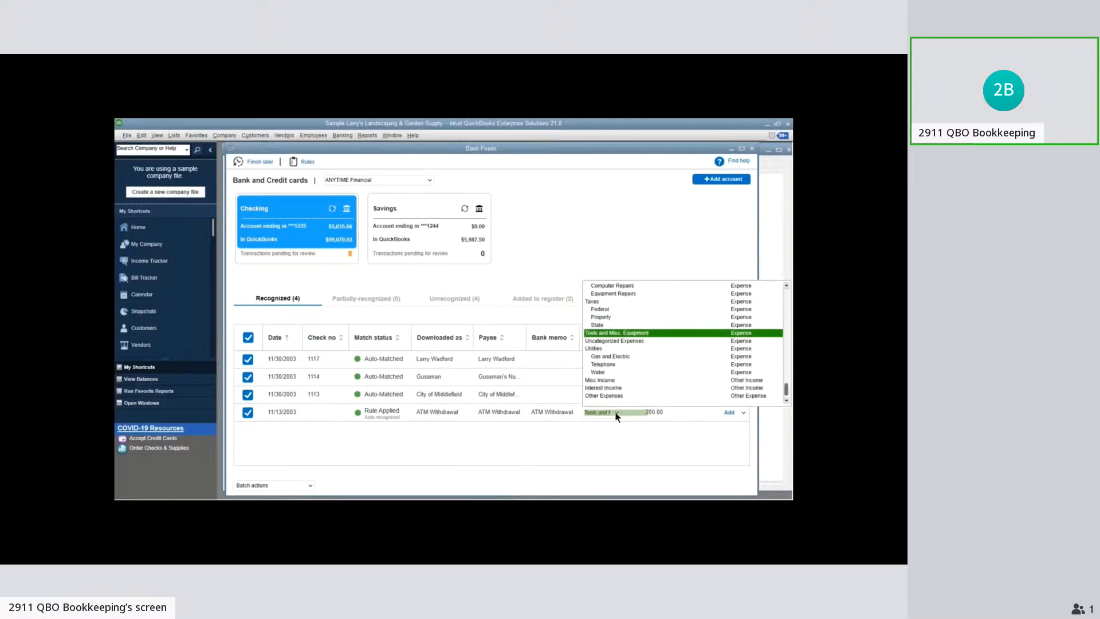
click(616, 413)
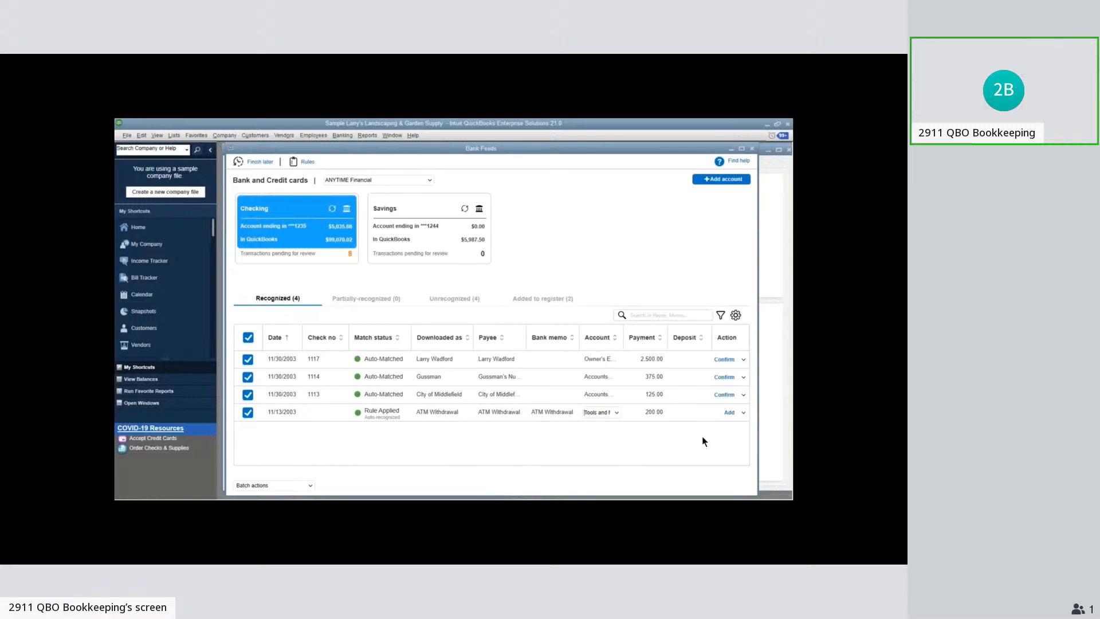
In the added details of the ATM Withdrawal, add a second expense line and set the first line's amount to 150
click(743, 413)
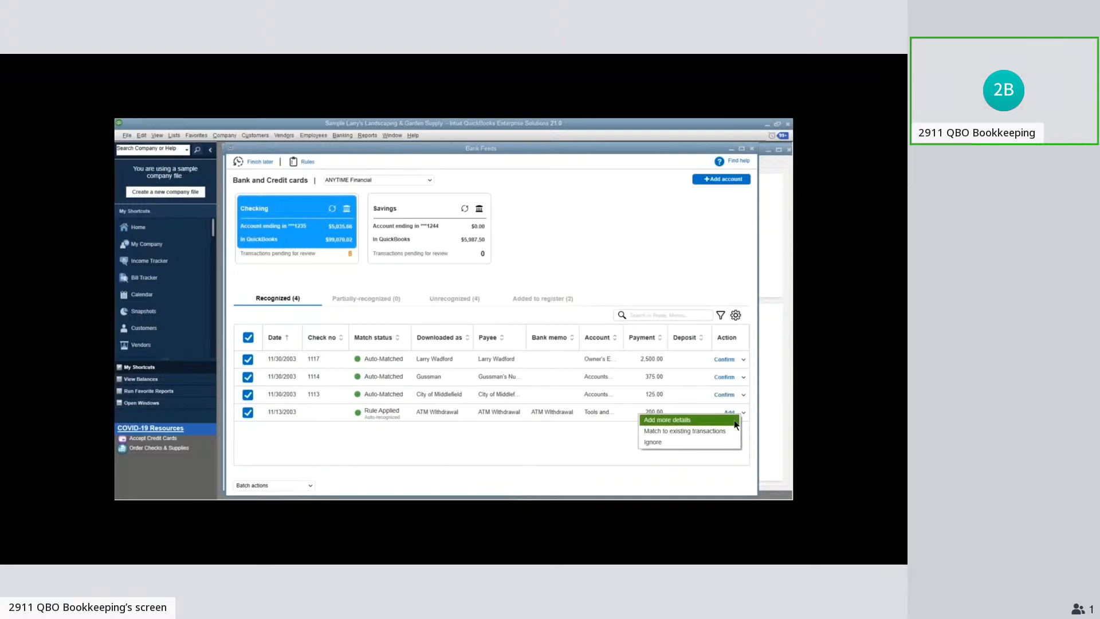
click(736, 422)
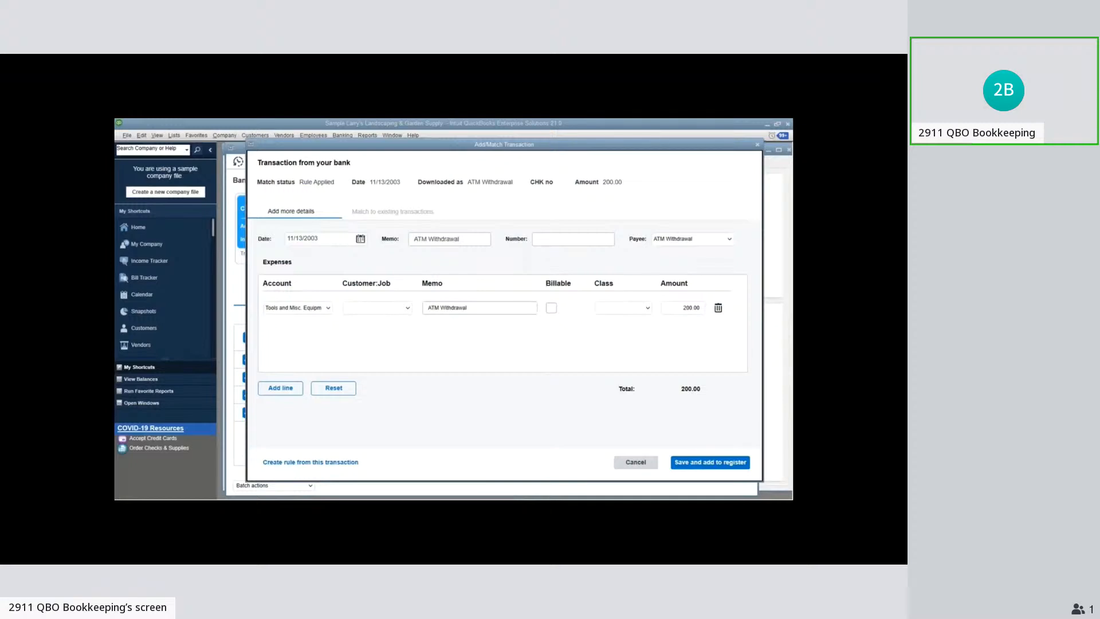
click(280, 388)
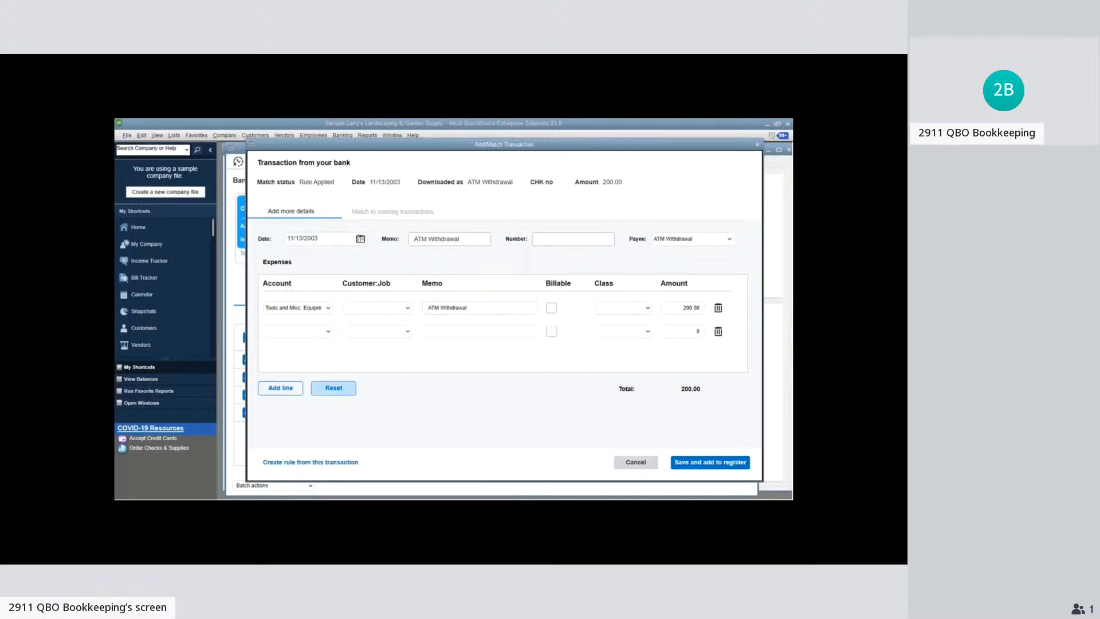
click(693, 307)
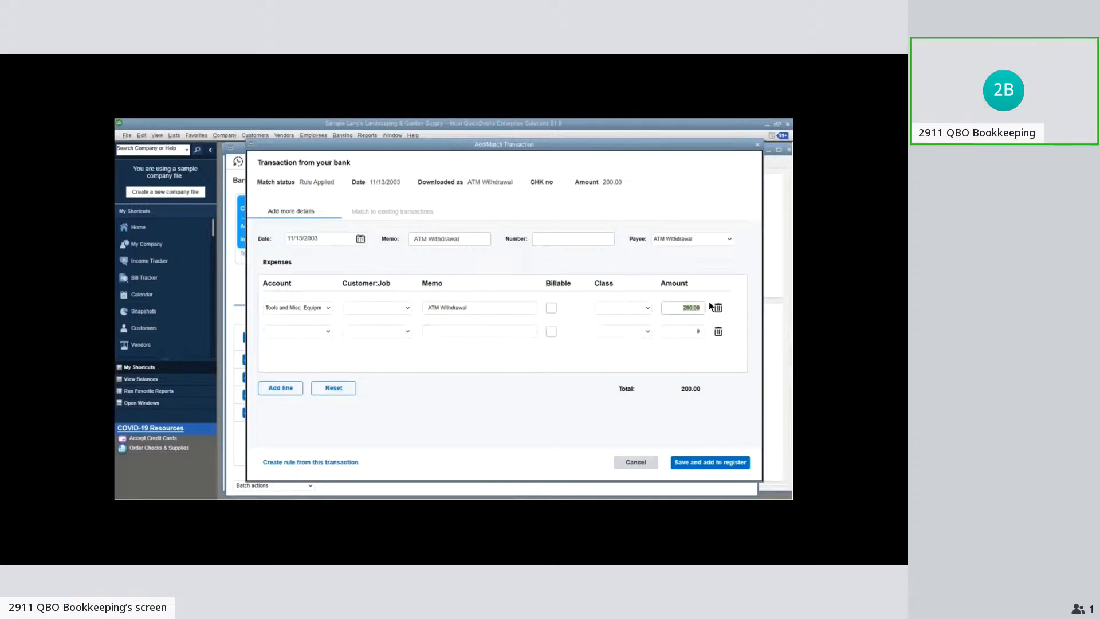
text(150)
key(Tab)
Assign a customer to the first expense line and set the second line's account to Equipment Rental under Landscaping Services
click(408, 307)
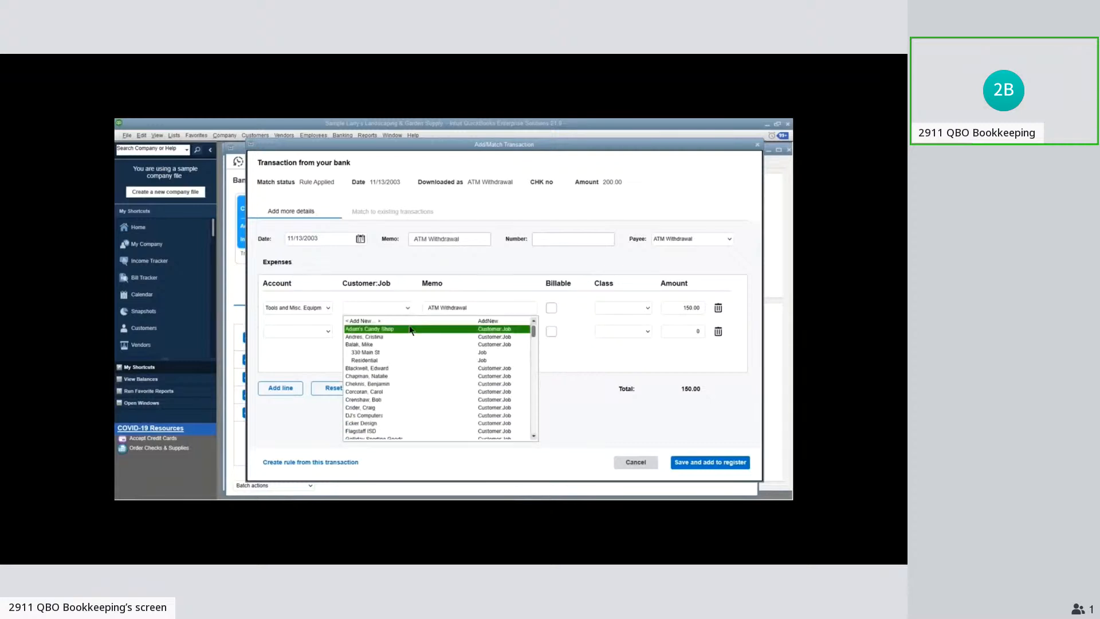
click(403, 337)
click(327, 331)
click(327, 332)
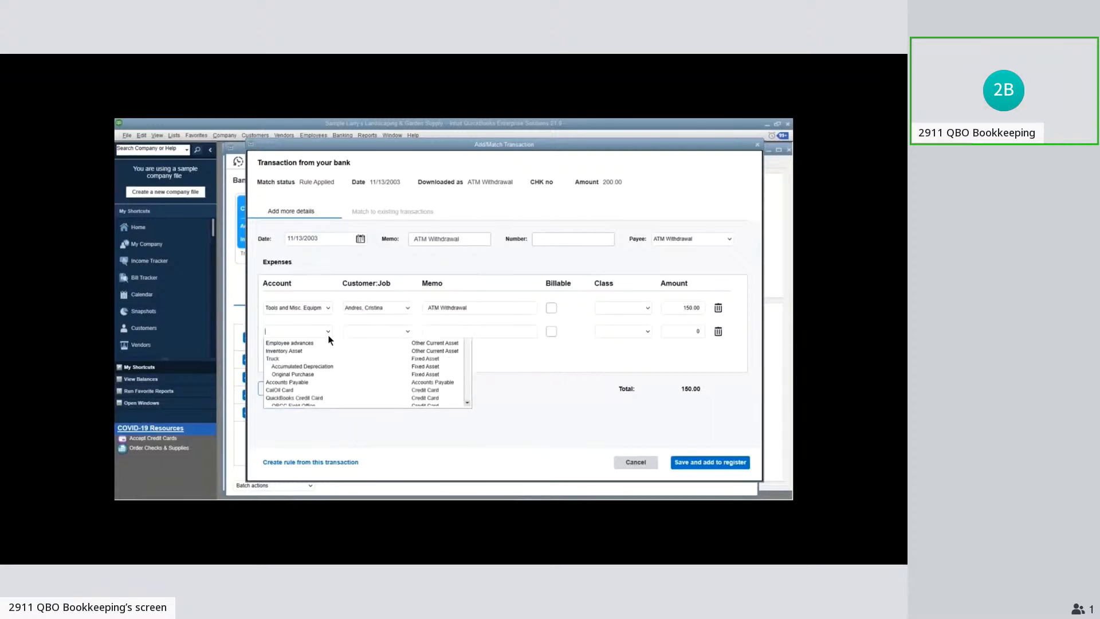
text(Equip)
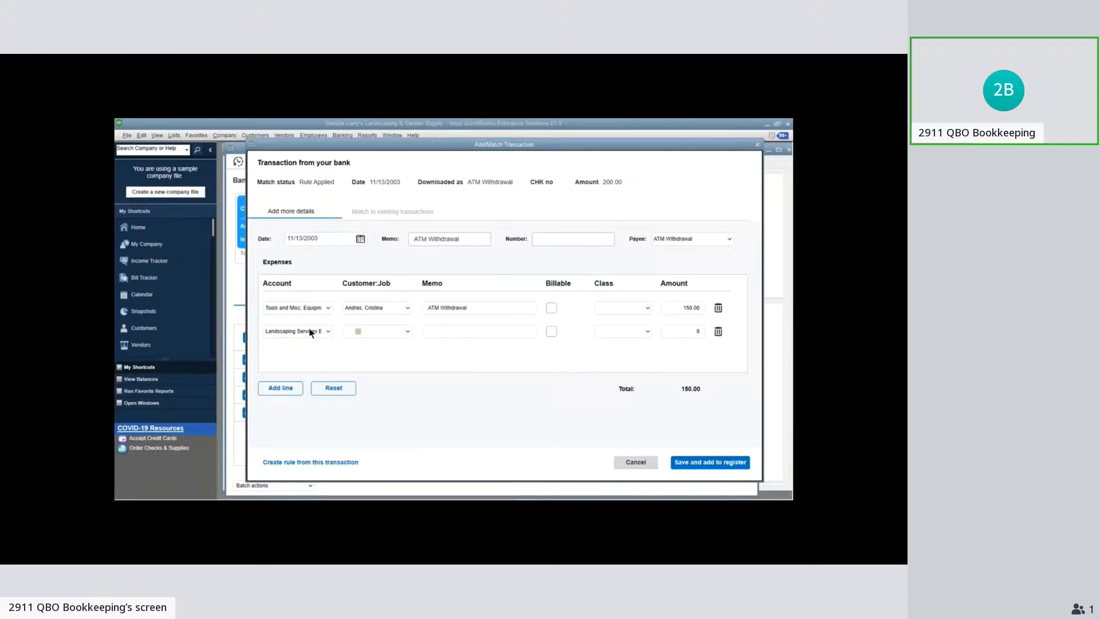
click(329, 332)
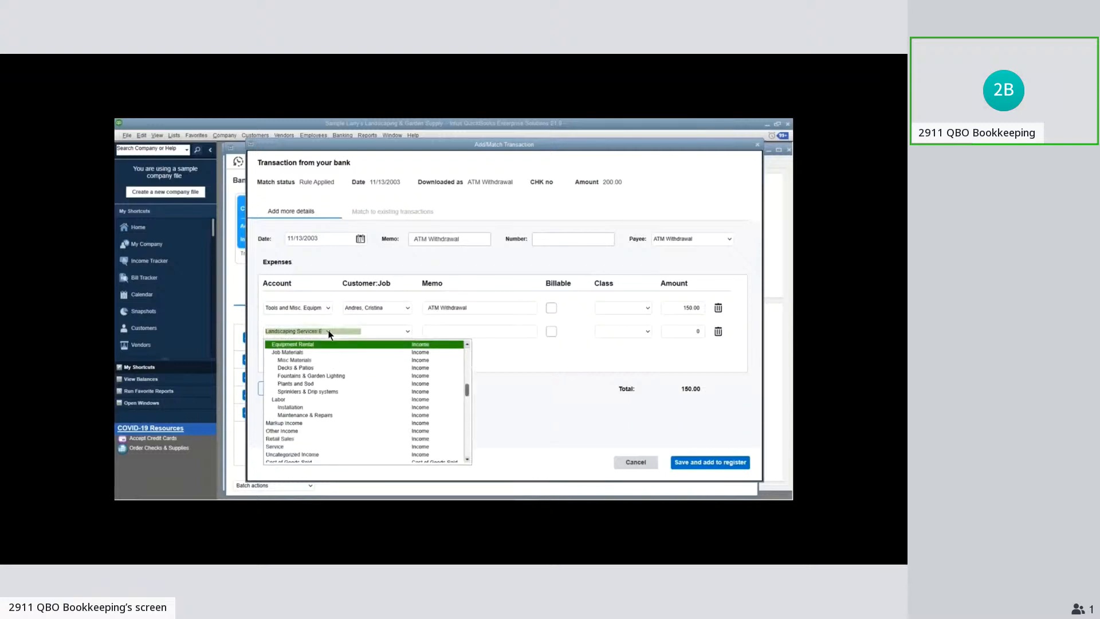
Complete the second expense line with customer Adam's Candy Shop and amount 50, and add the split ATM Withdrawal to the register
click(369, 332)
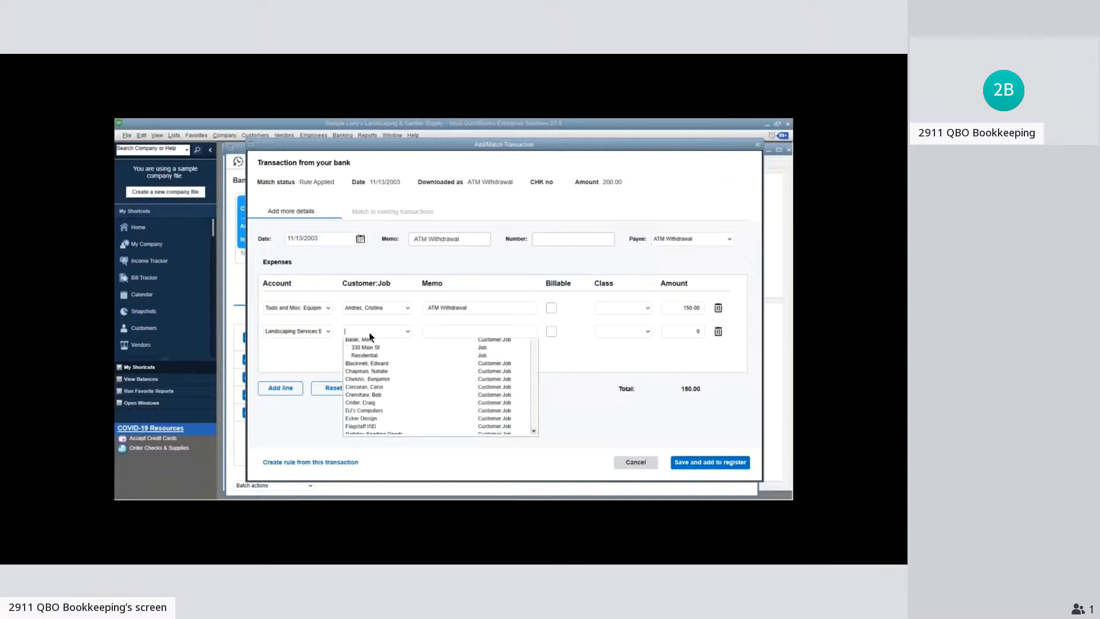
click(377, 354)
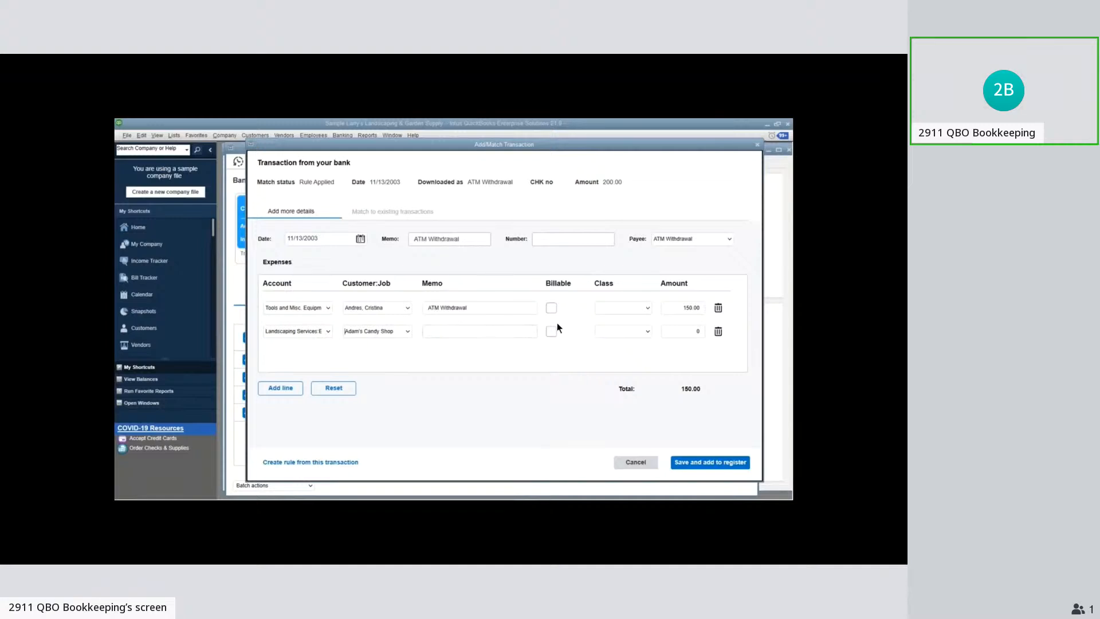
click(683, 332)
click(571, 404)
click(694, 464)
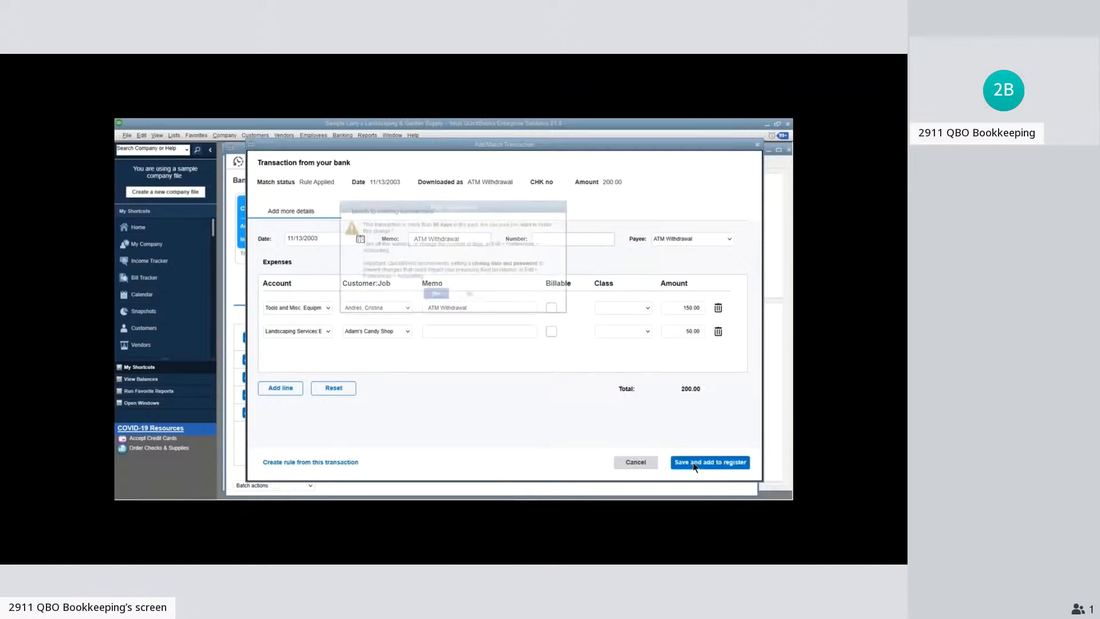
key(Return)
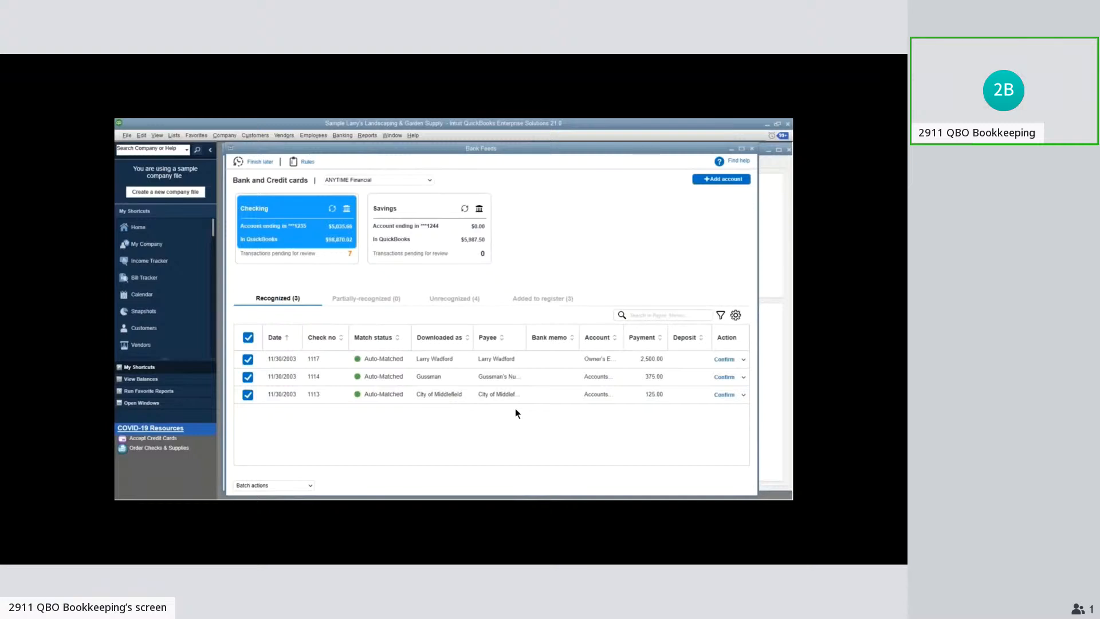
Review the transactions added to the register and the account choices offered for the unrecognized transactions
click(516, 300)
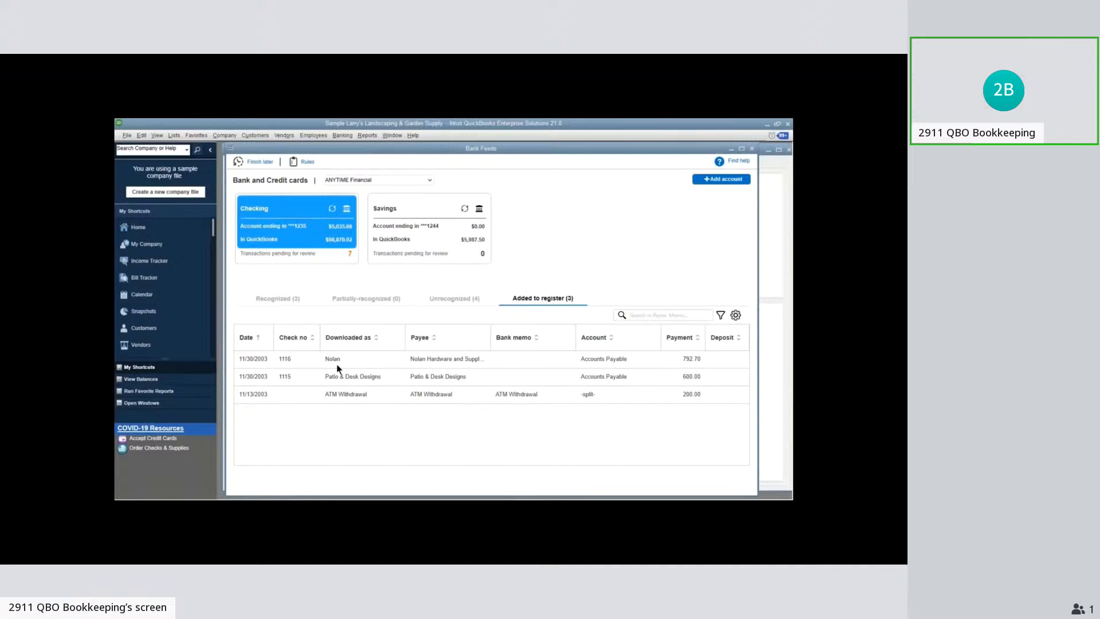
click(447, 301)
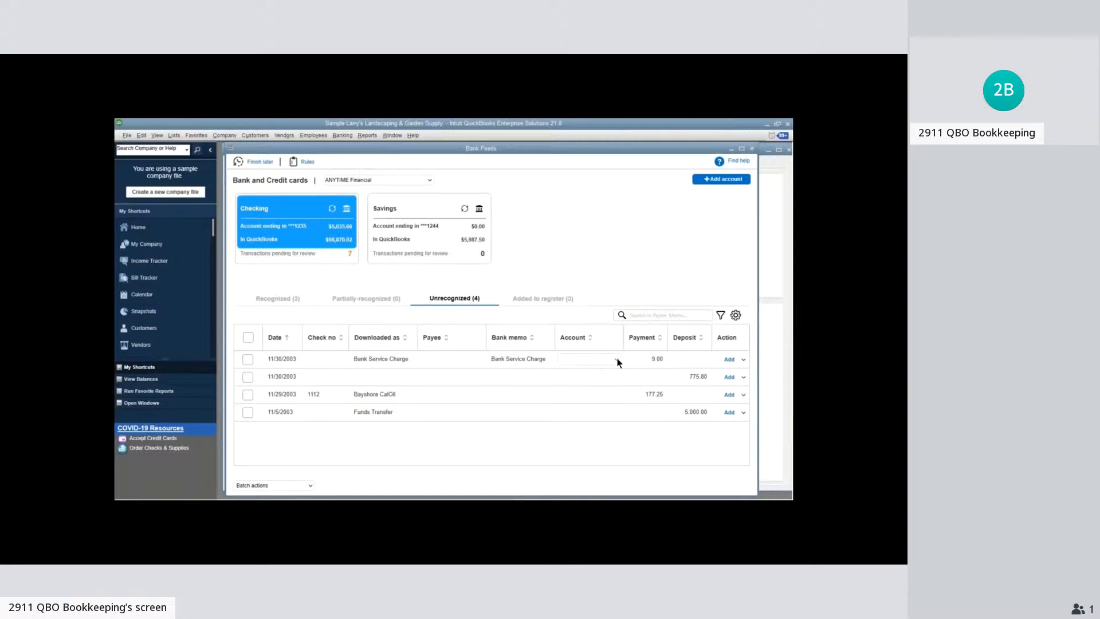
click(617, 360)
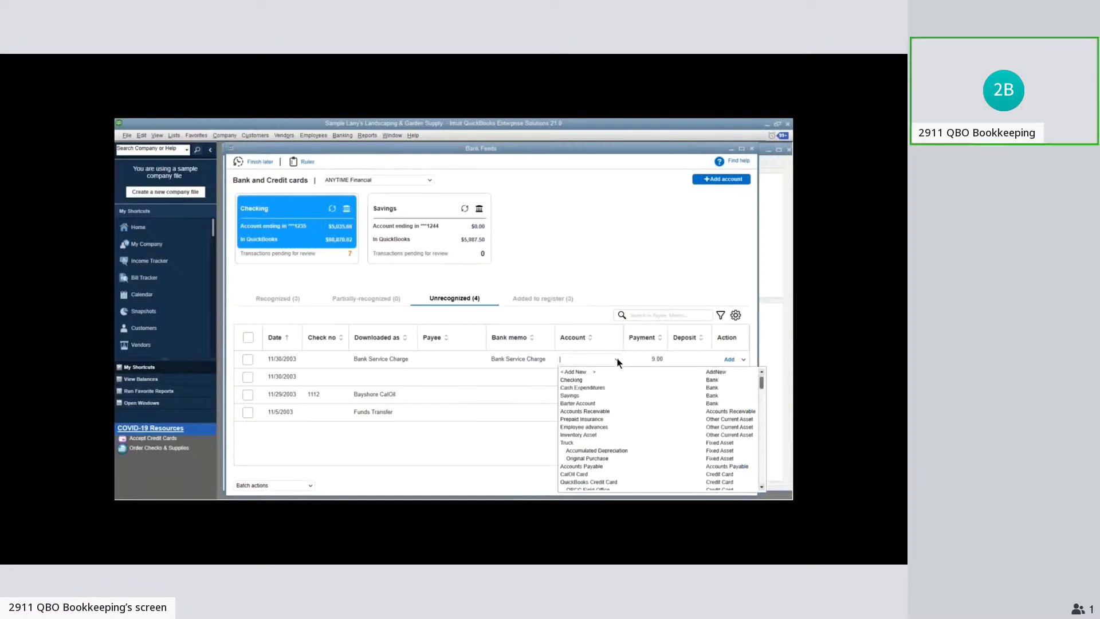
click(518, 463)
click(617, 377)
click(575, 443)
click(620, 395)
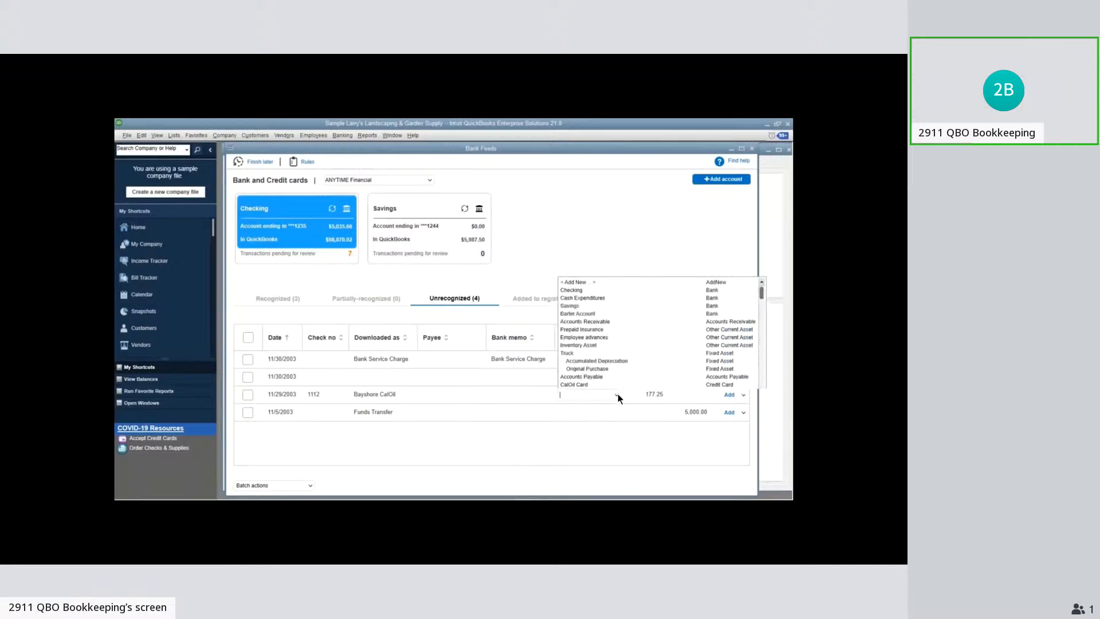
click(579, 469)
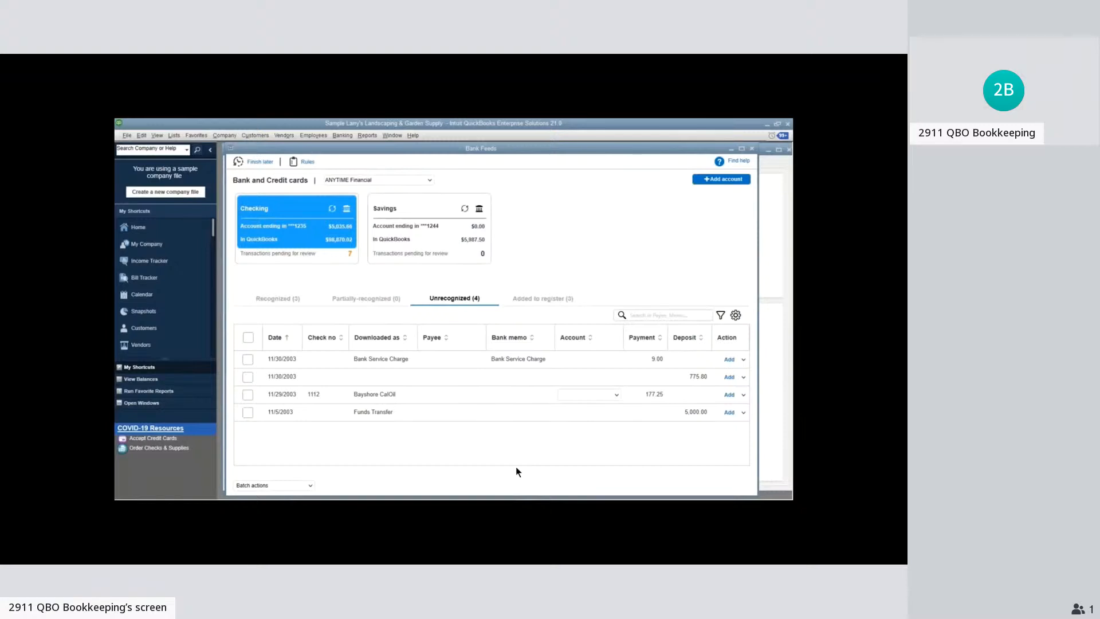
Among the unrecognized transactions, select the Bank Service Charge, the unnamed 11/30/2003 deposit and the Bayshore CalOil check
click(248, 359)
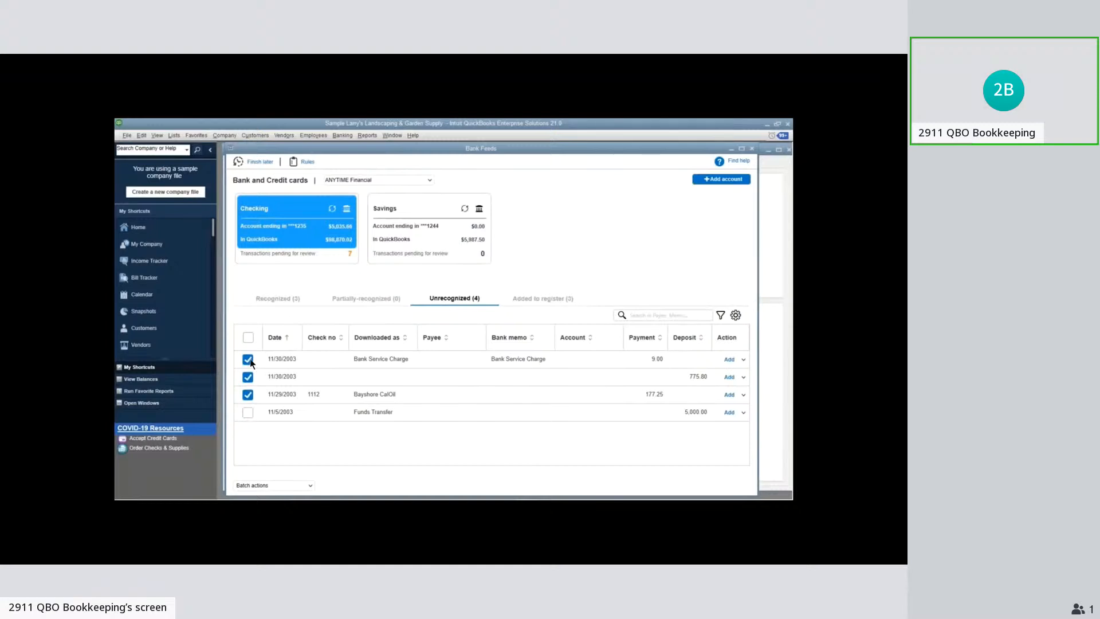
click(250, 361)
click(248, 377)
click(248, 395)
shift+click(251, 413)
click(249, 413)
click(248, 396)
click(248, 378)
click(251, 360)
click(248, 412)
click(249, 412)
click(248, 395)
click(248, 377)
click(582, 363)
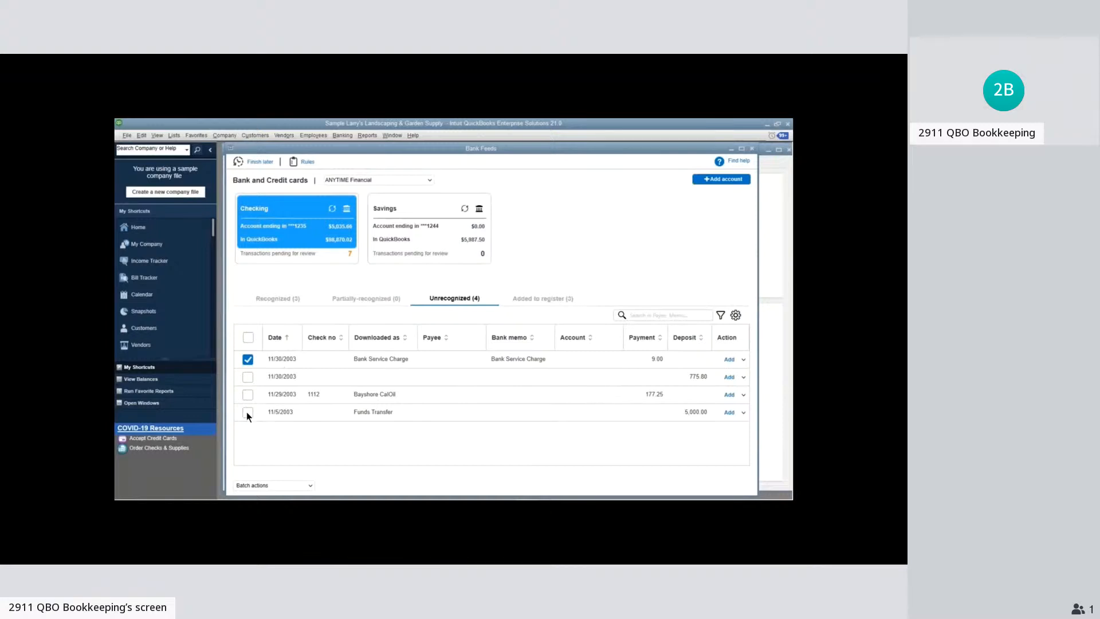
Try to batch-modify the selected payments and deposit together
click(296, 486)
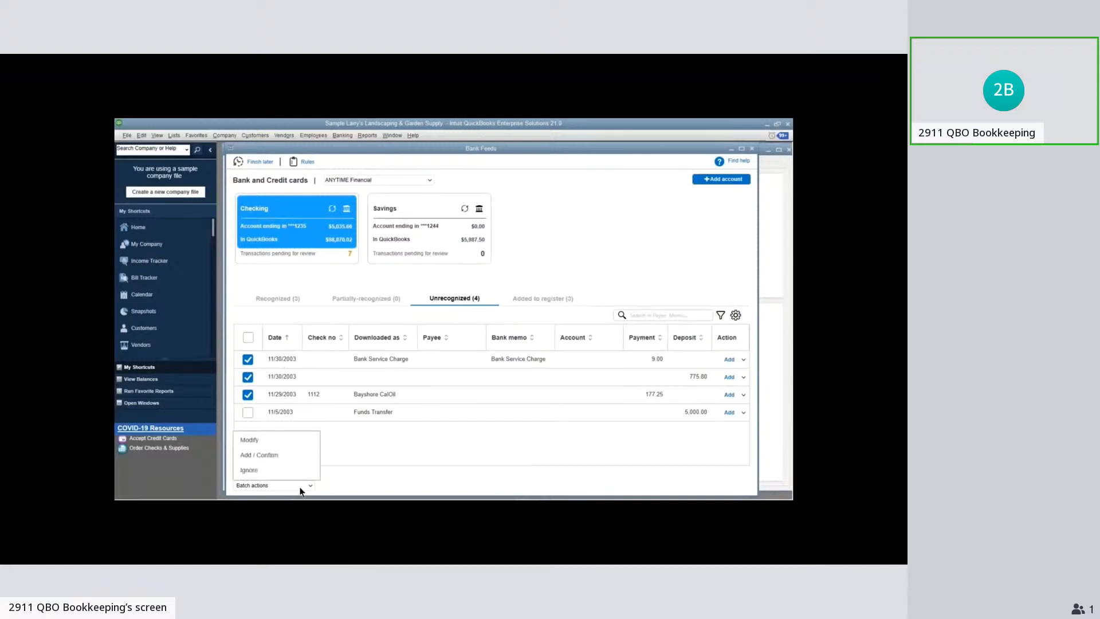
click(298, 445)
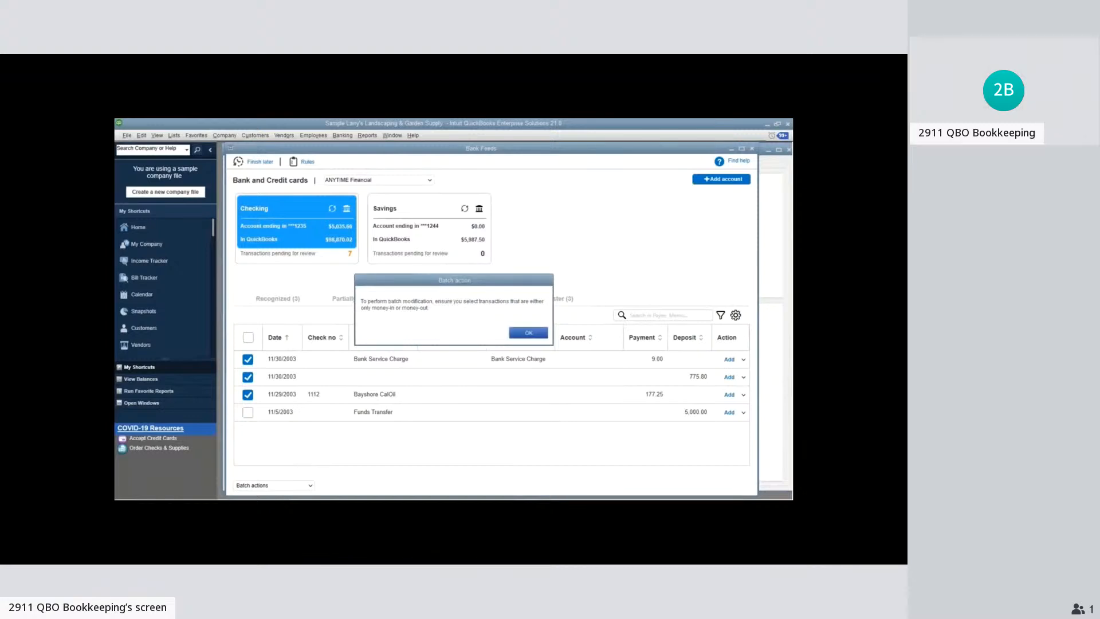
click(528, 333)
click(288, 487)
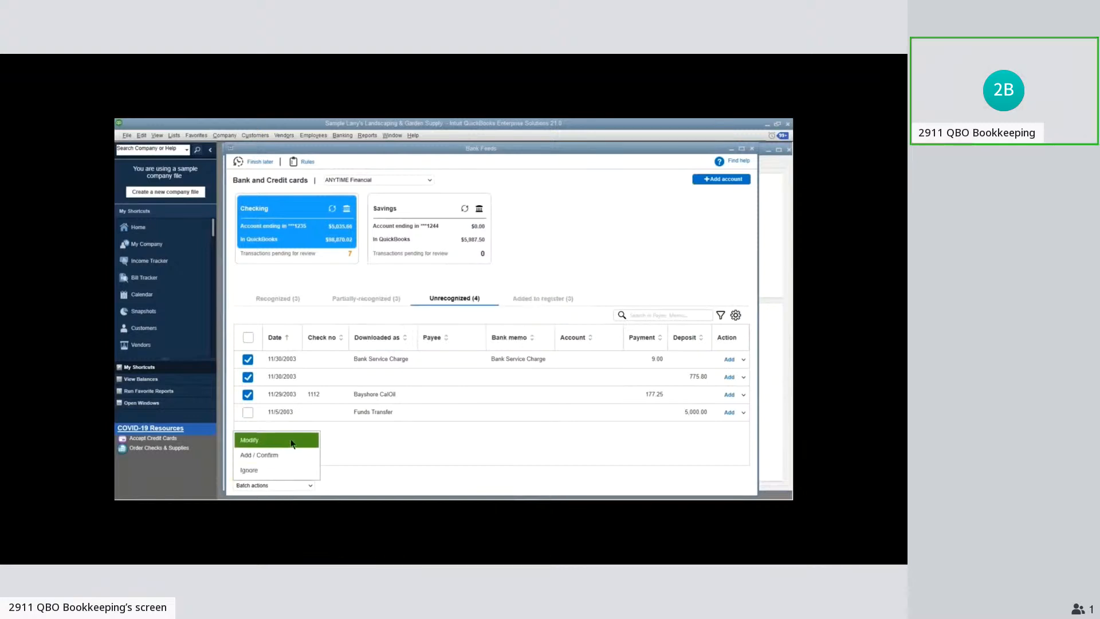
click(292, 443)
click(521, 337)
click(293, 483)
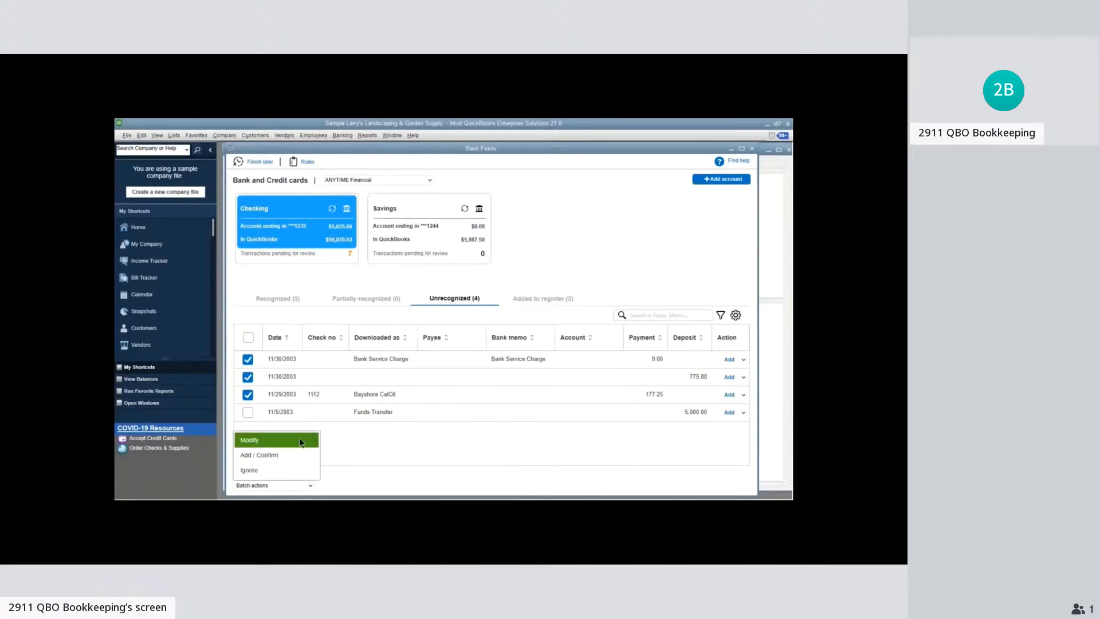
click(300, 442)
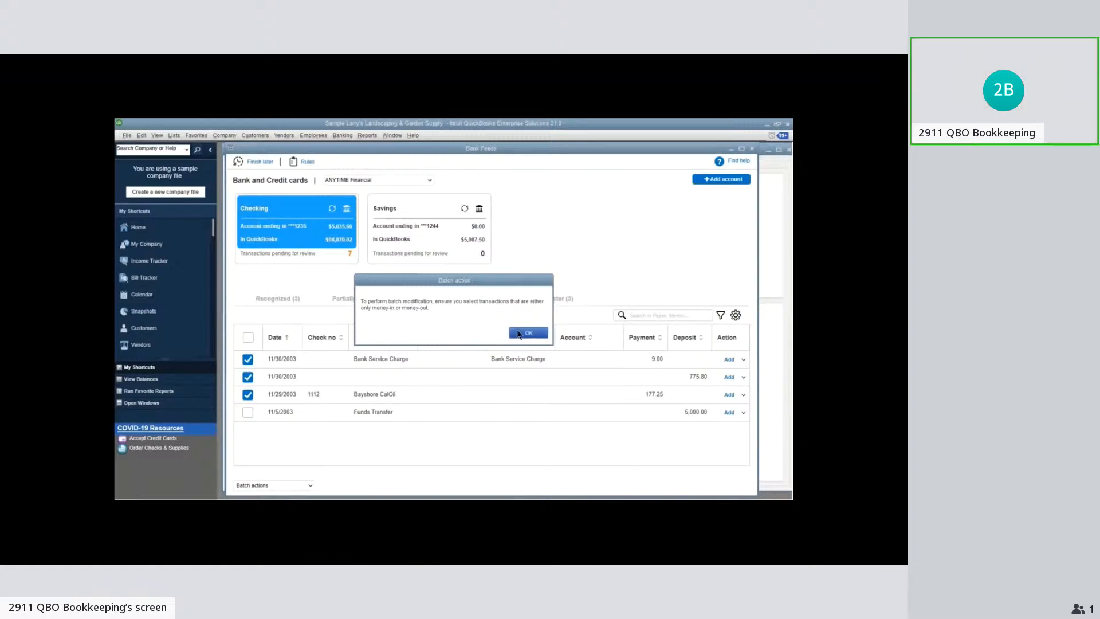
click(520, 331)
Change the selection to only the unnamed 11/30/2003 deposit and the Funds Transfer, and open them for batch modification
click(248, 377)
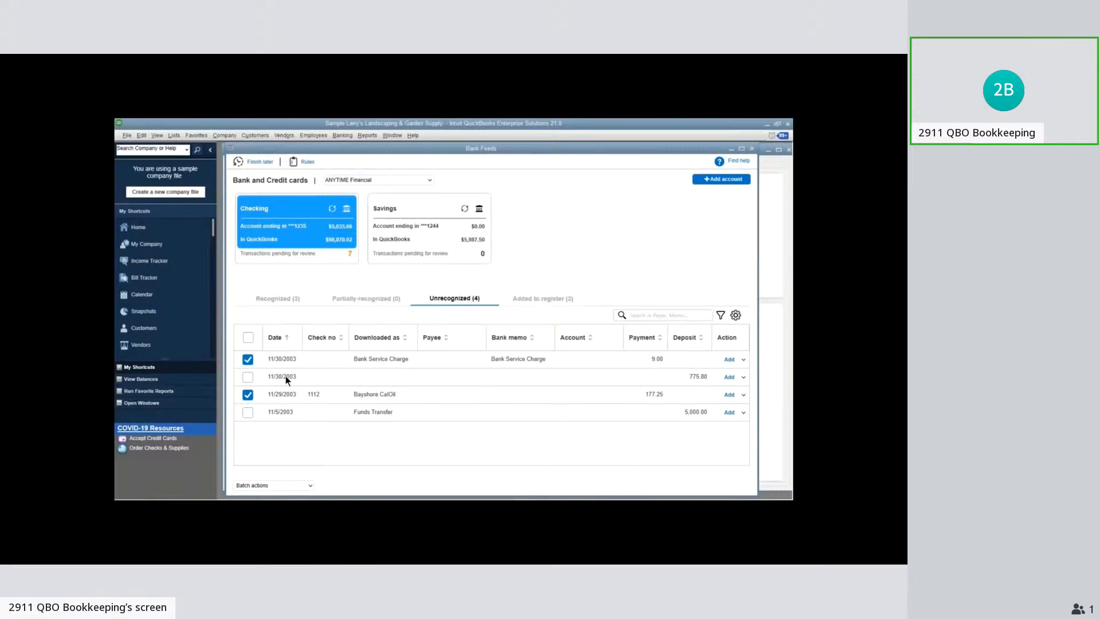
click(247, 360)
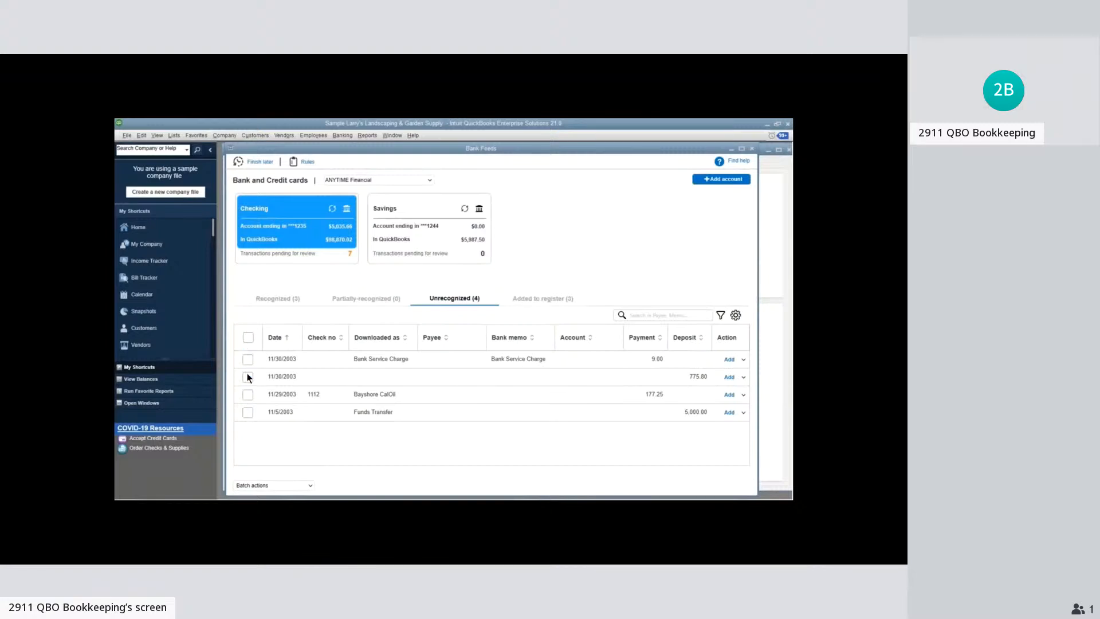
click(248, 413)
click(308, 485)
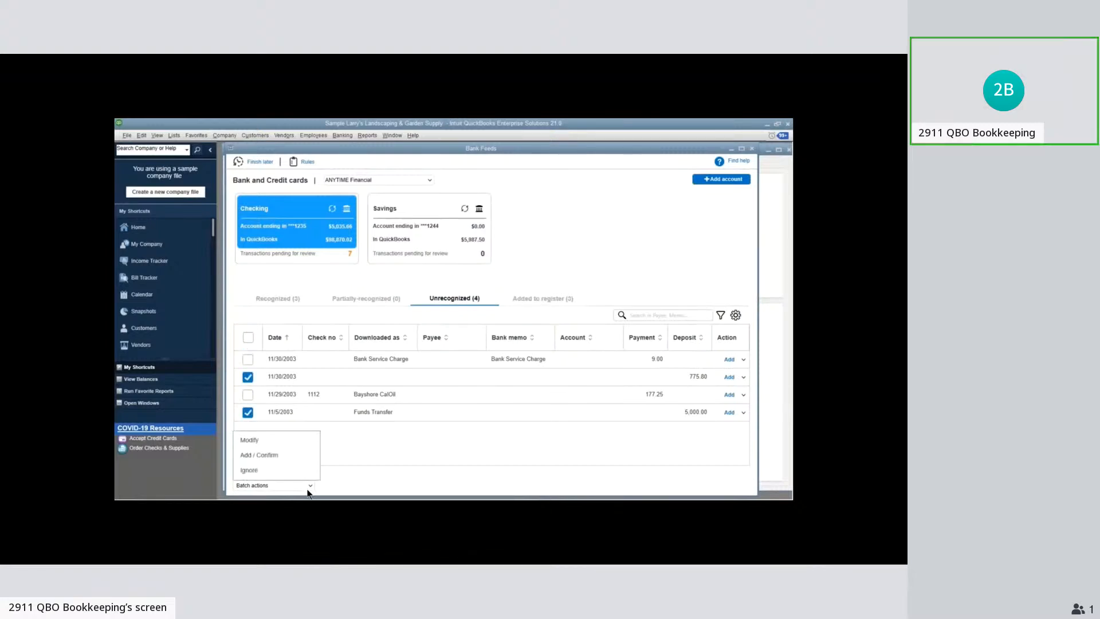
click(299, 443)
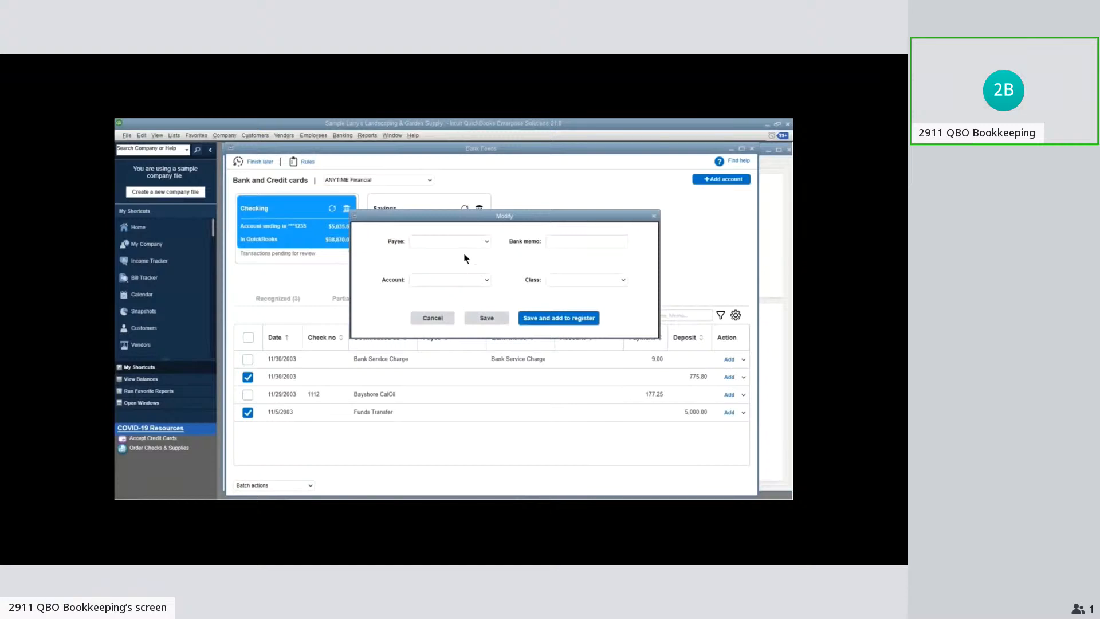
Try payee Adam's Candy Shop and account Bank Service Charges in the batch modification, discard it and clear the selected transactions
click(488, 242)
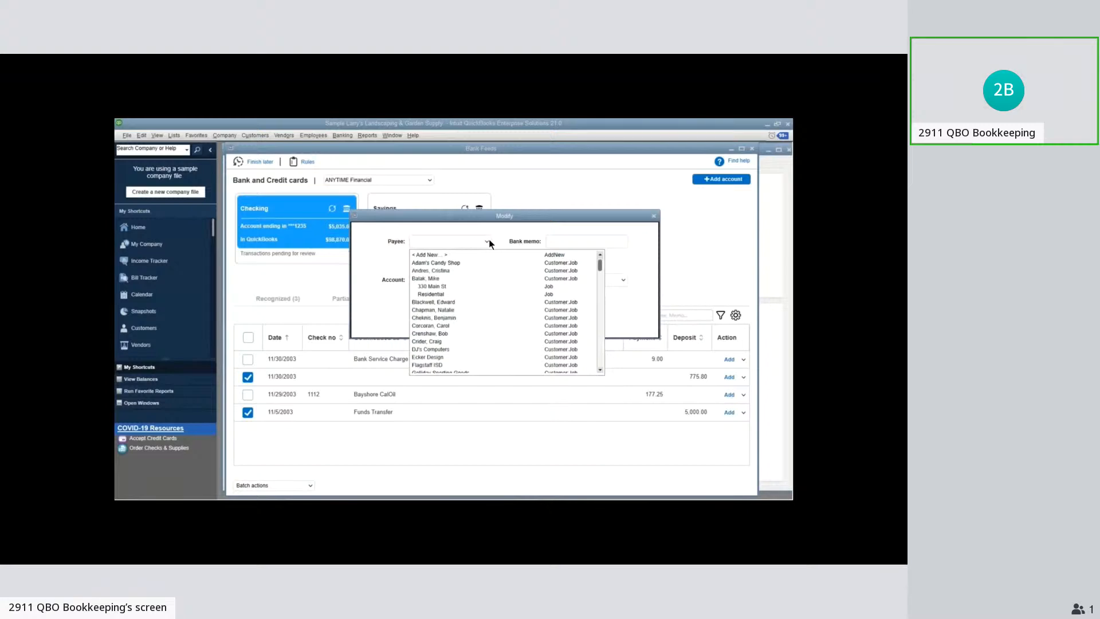
click(492, 262)
click(486, 280)
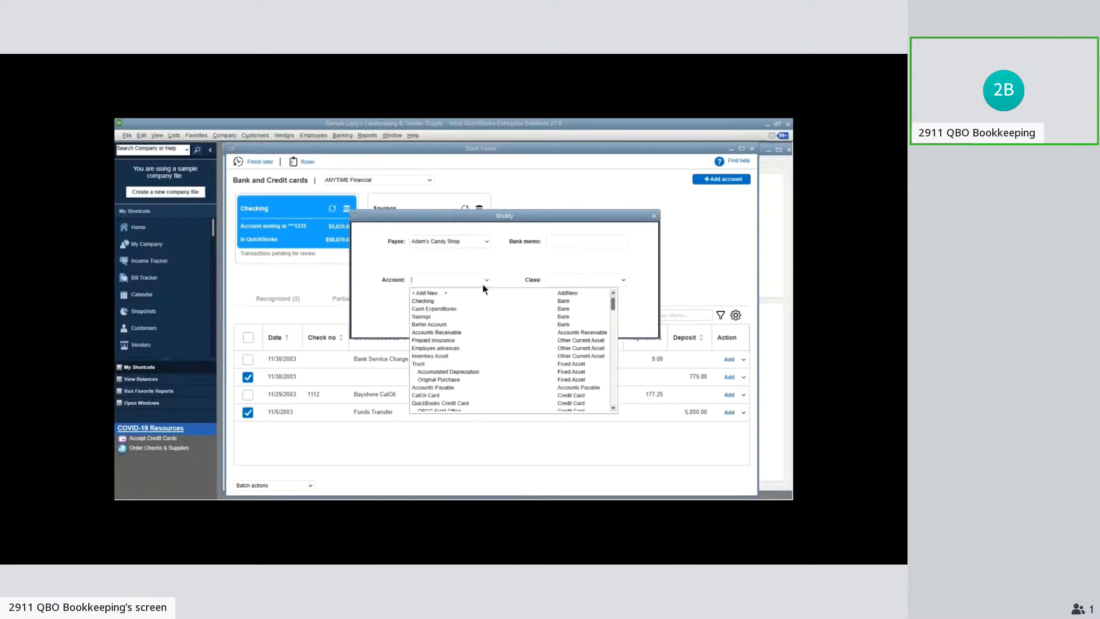
scroll(477, 331, down, 10)
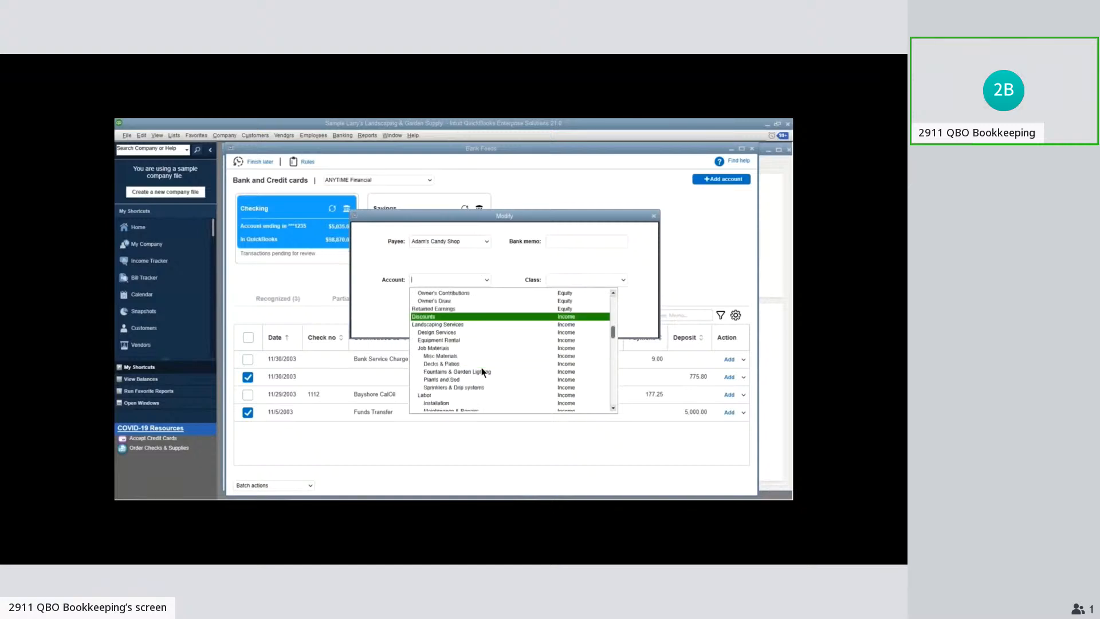
scroll(481, 367, down, 5)
click(483, 357)
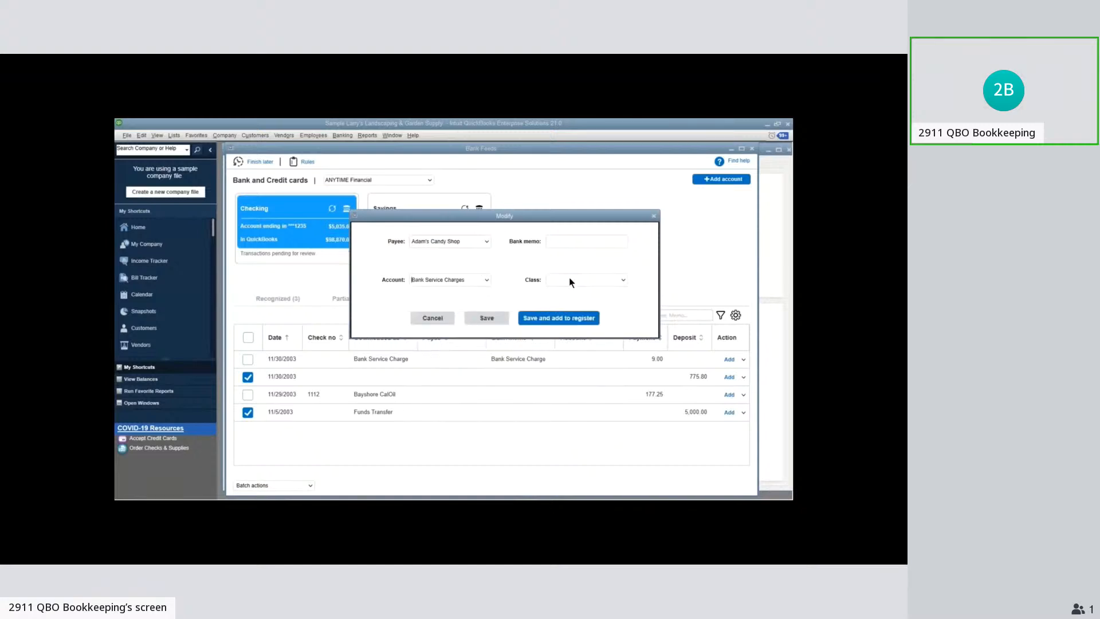
click(434, 319)
click(247, 377)
click(248, 412)
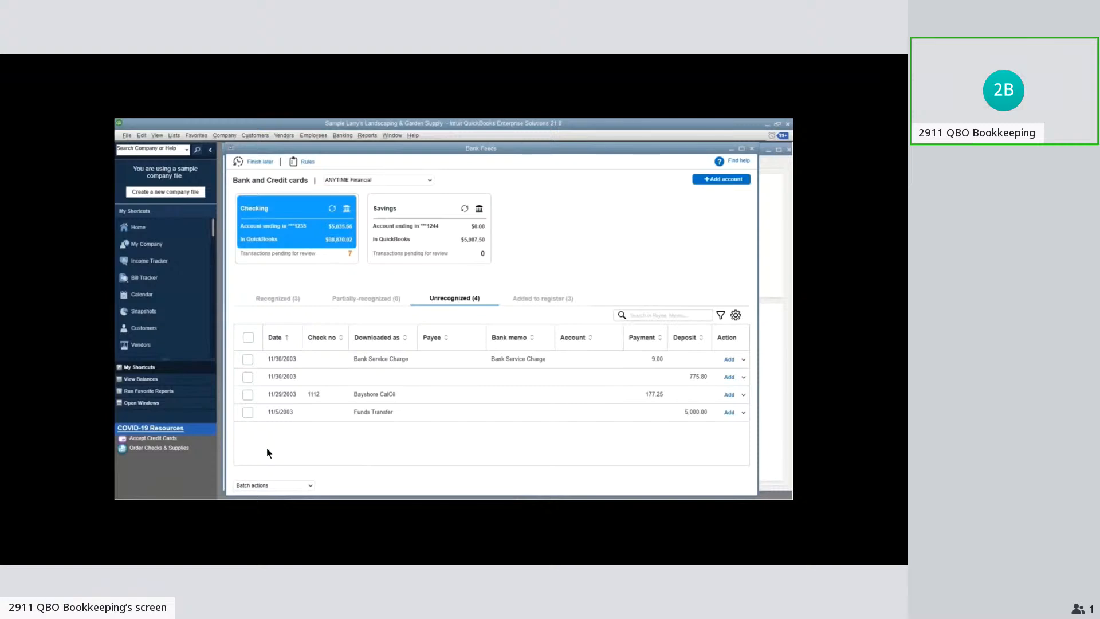
View the payee choices for the unnamed 11/30/2003 deposit and compare the recognized and unrecognized transaction lists
mouse_move(448, 371)
click(479, 377)
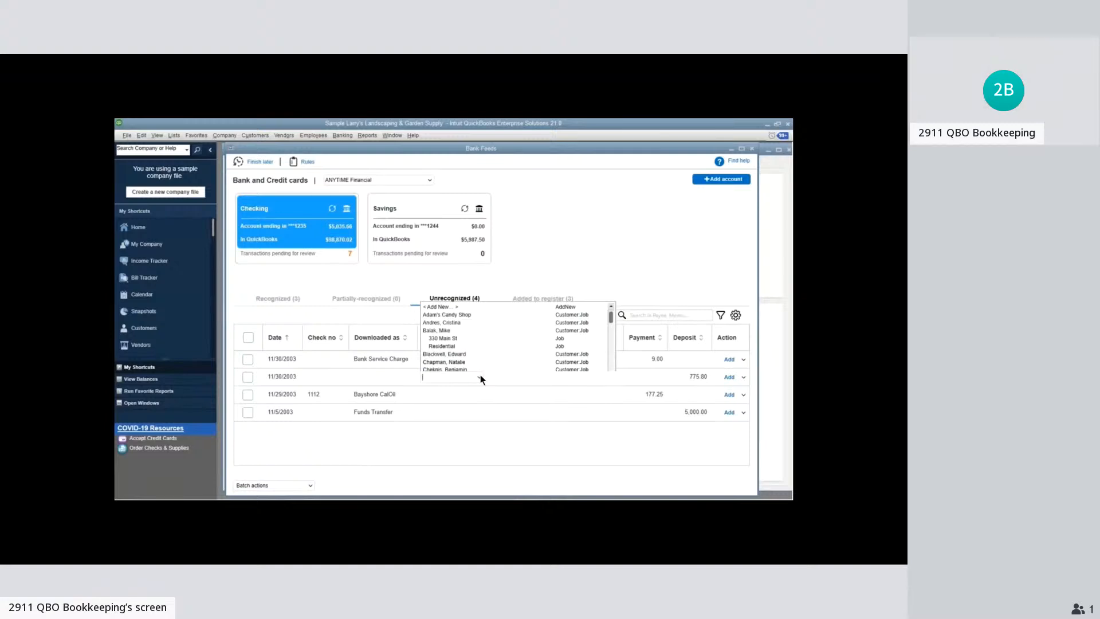
click(778, 265)
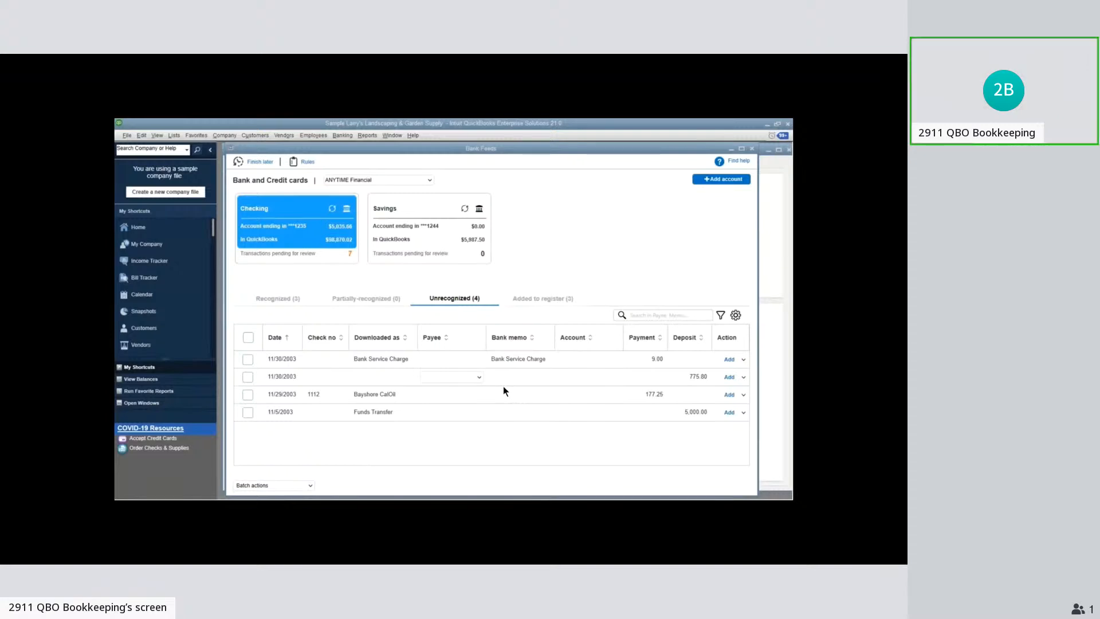
click(296, 298)
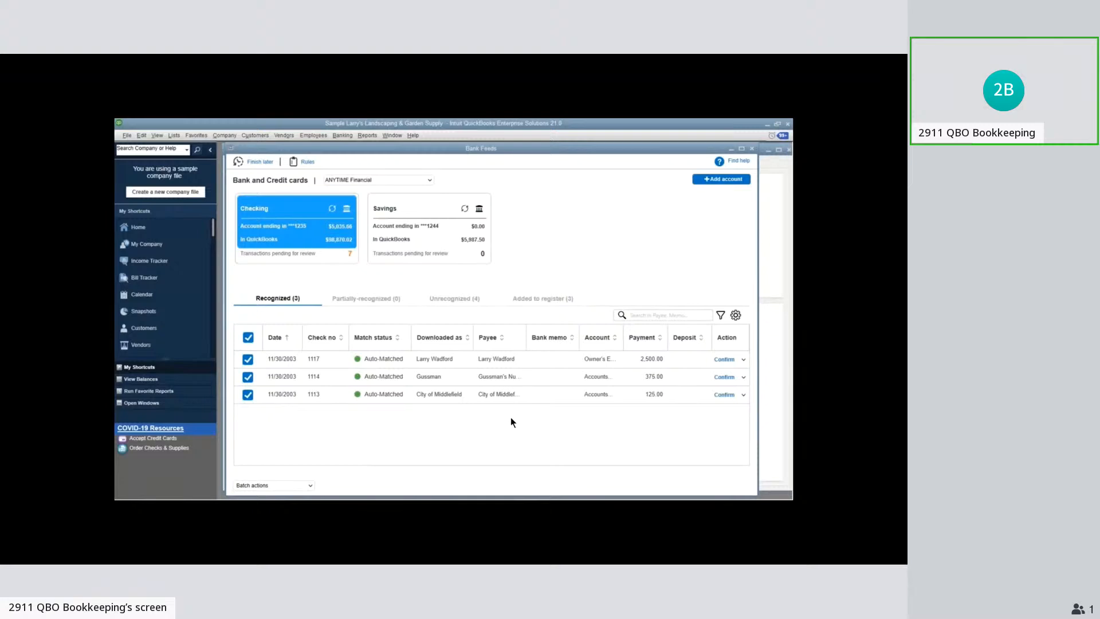
click(463, 300)
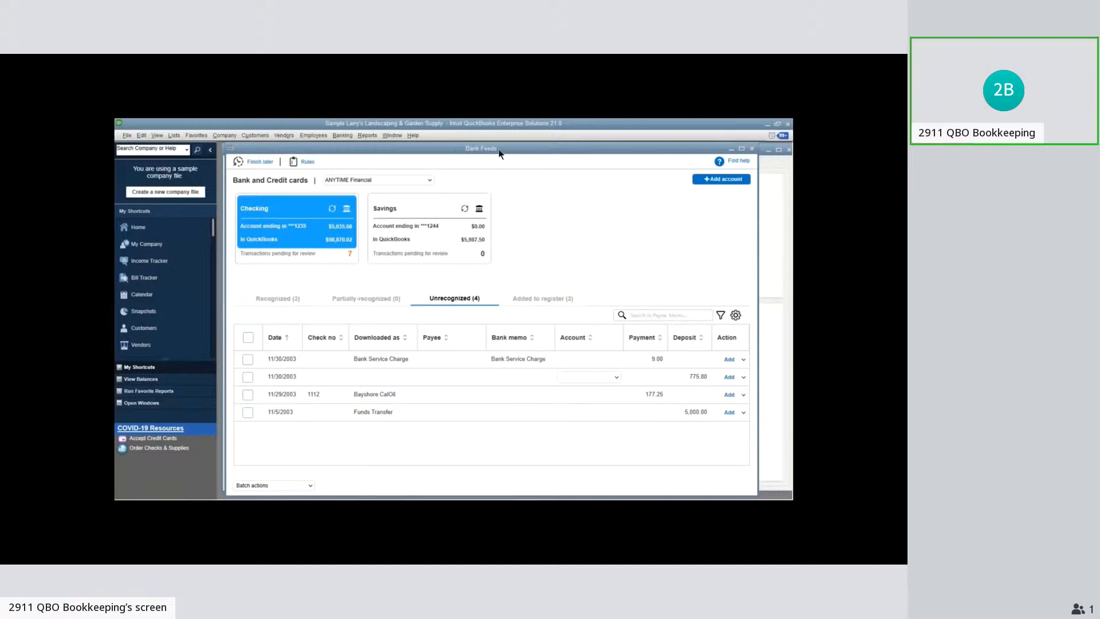
Check the recognized transactions of the Checking account and return to the unrecognized list
drag(499, 150, 527, 181)
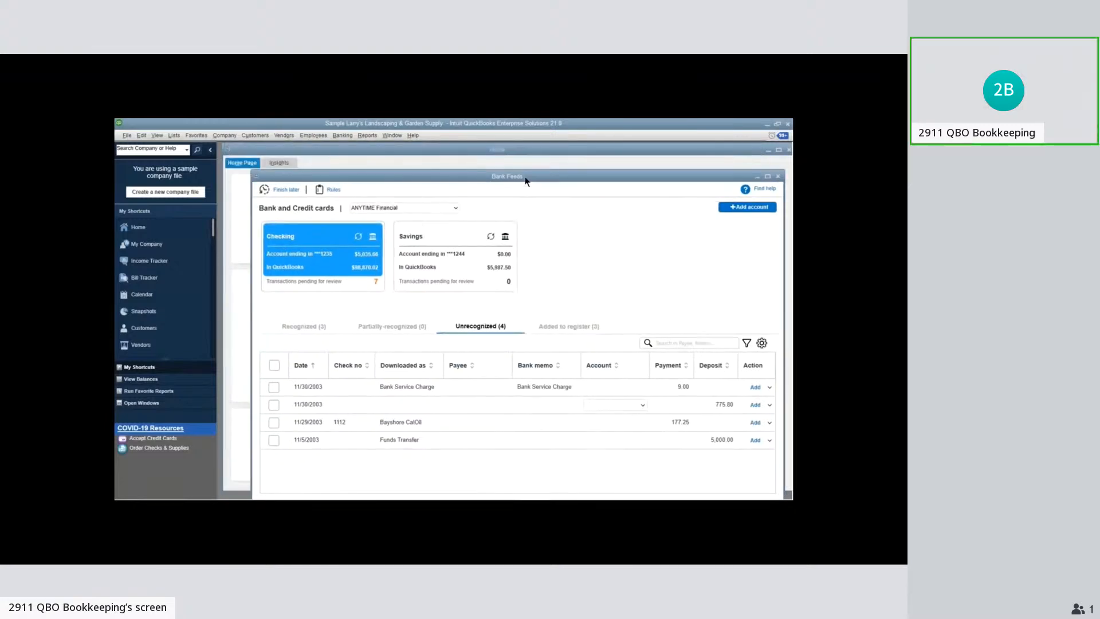
click(524, 163)
drag(626, 180, 623, 179)
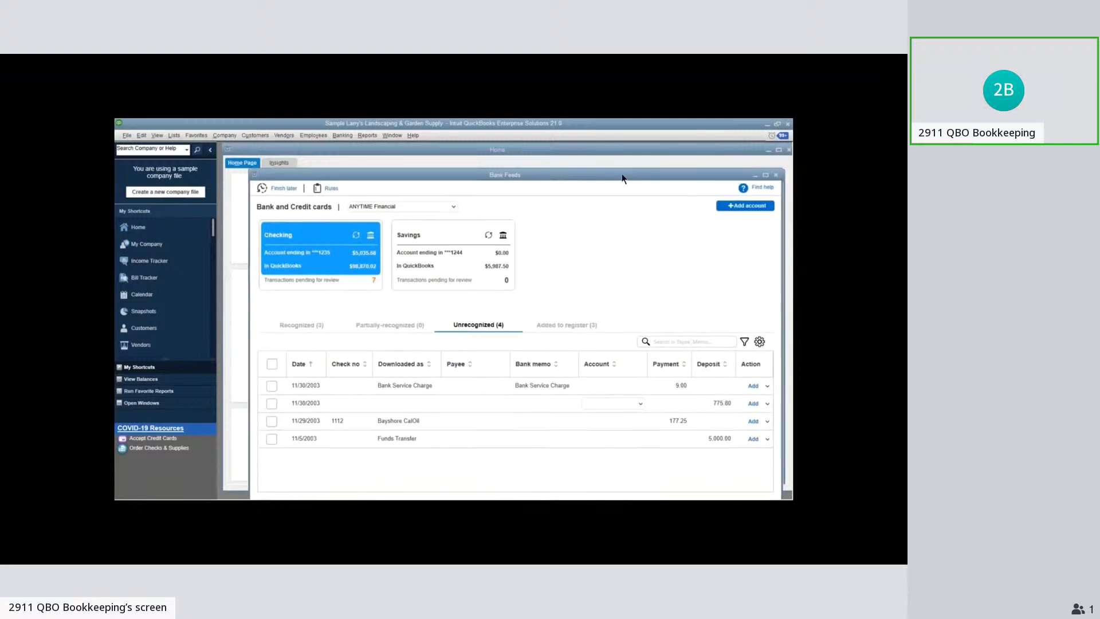
drag(624, 178, 602, 163)
click(280, 313)
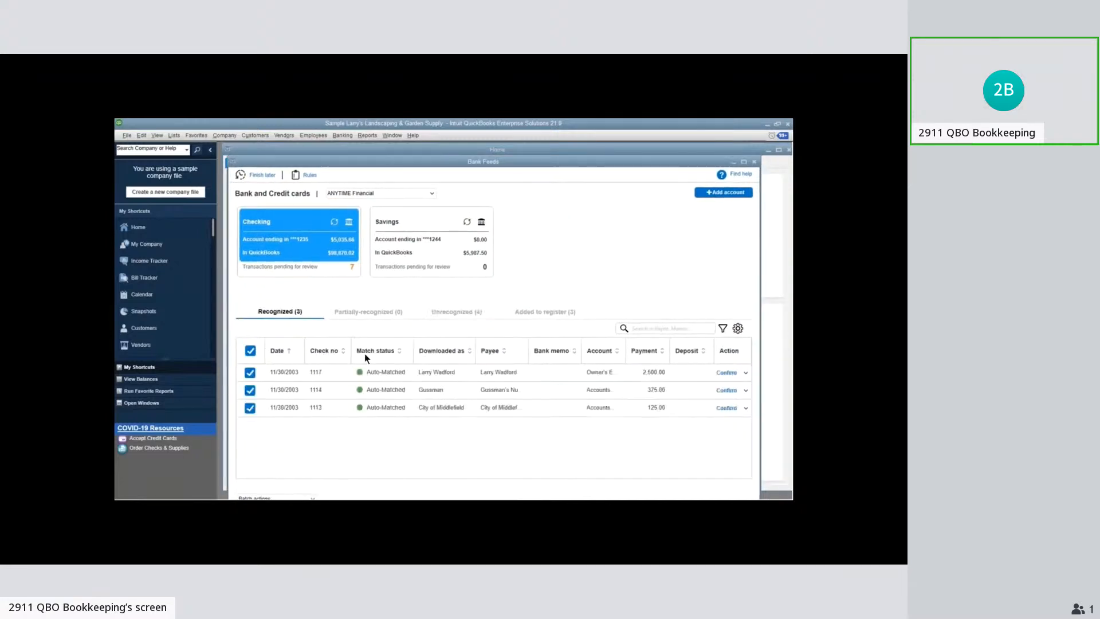
click(466, 313)
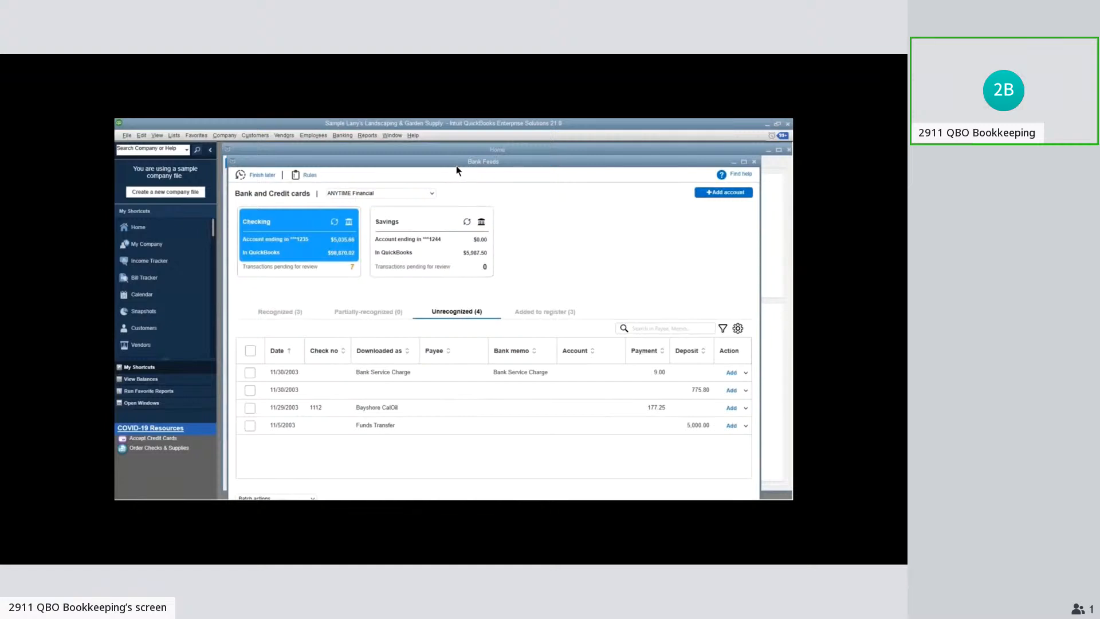
Open the Customer Center from the home page and select the residential customer with Net 15 terms
drag(457, 166, 511, 191)
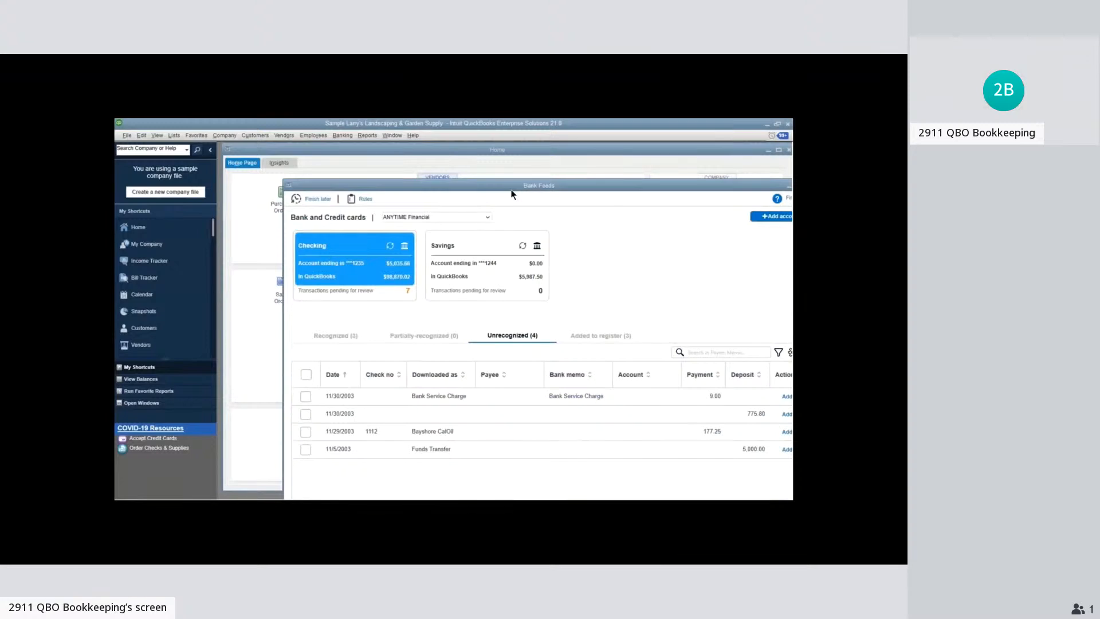
click(497, 152)
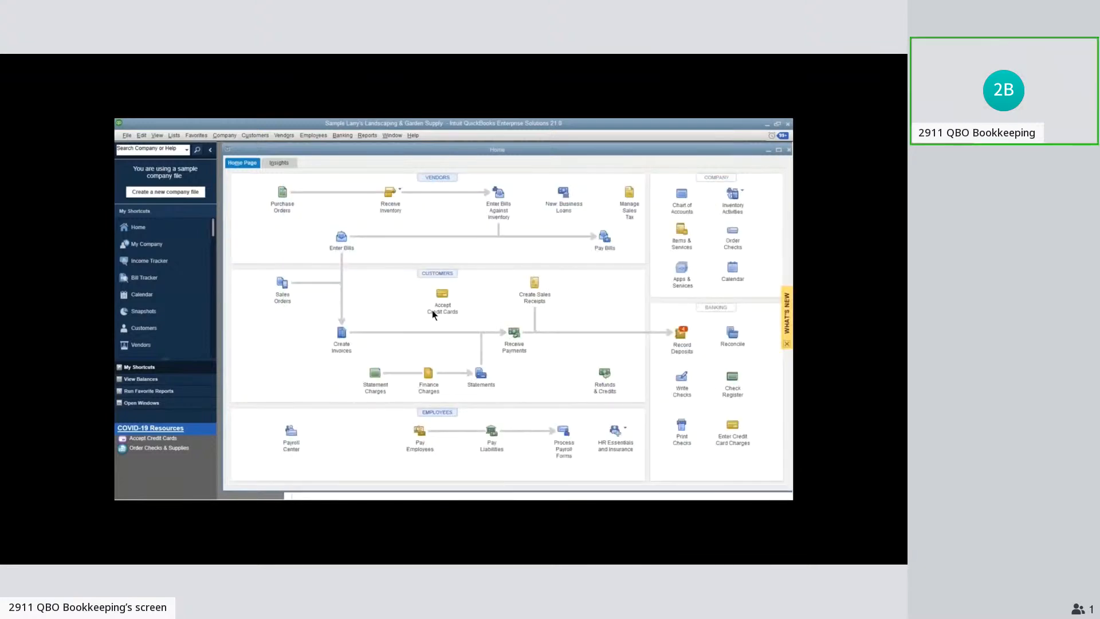
key(ctrl+j)
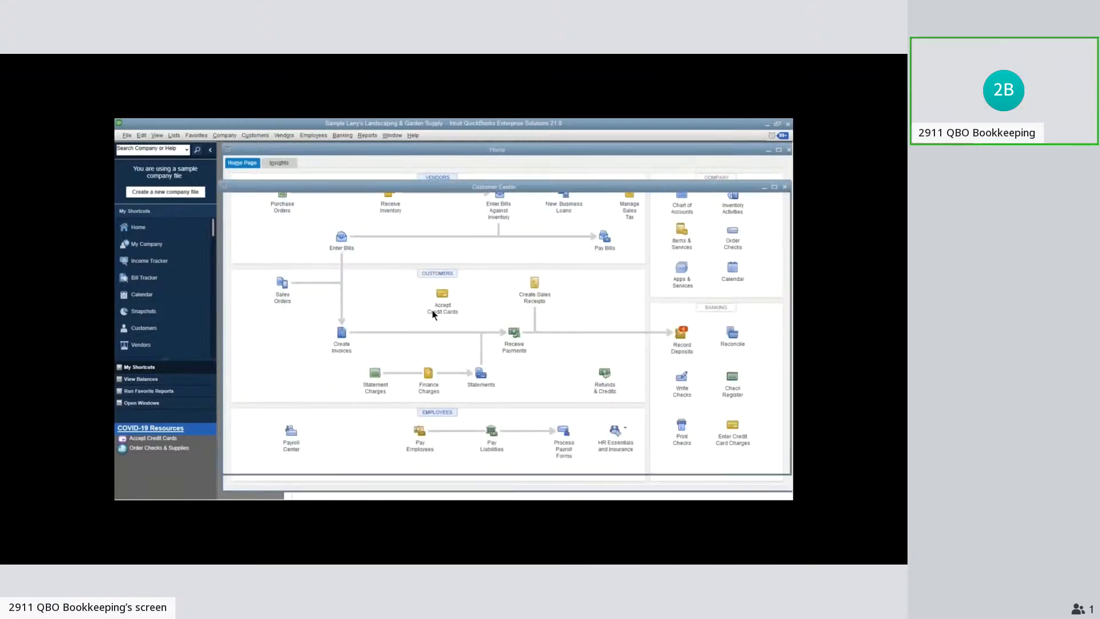
click(277, 334)
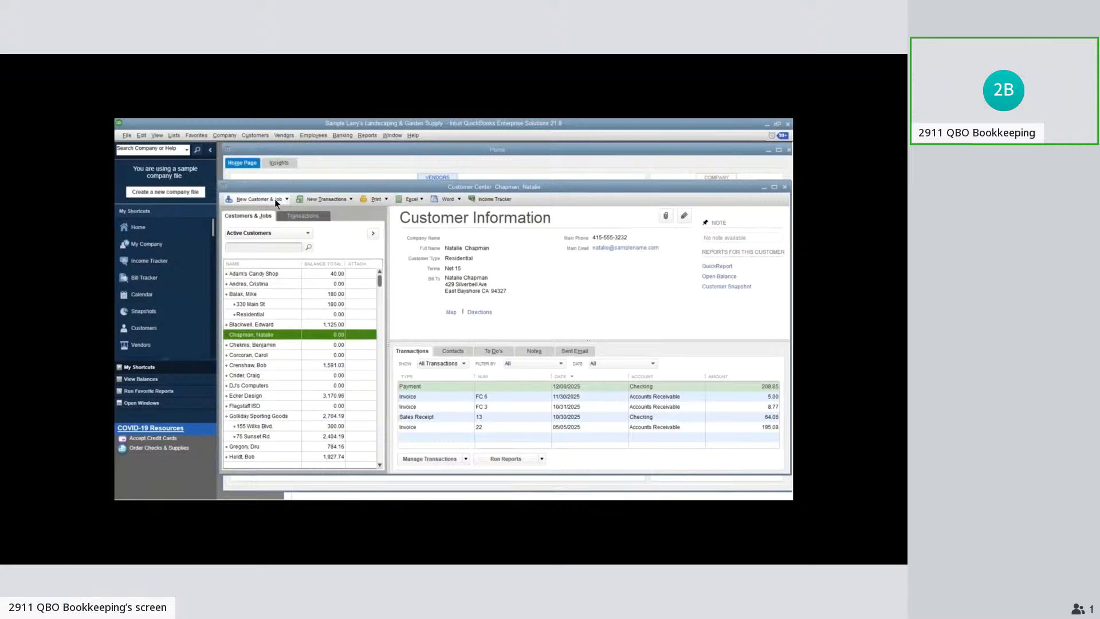
click(275, 199)
click(277, 210)
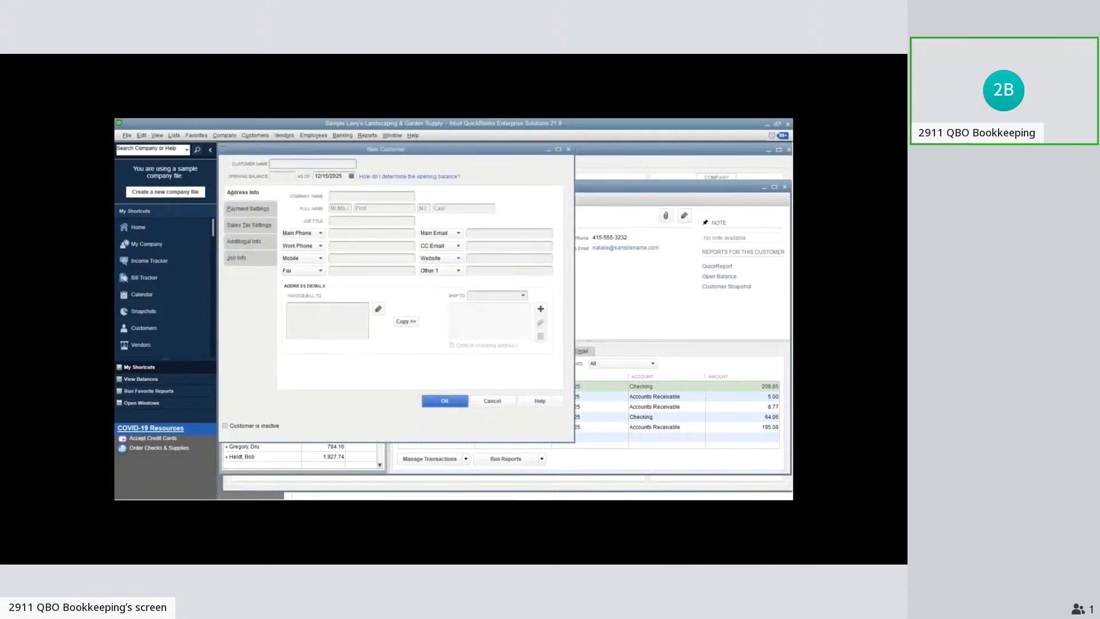
key(Escape)
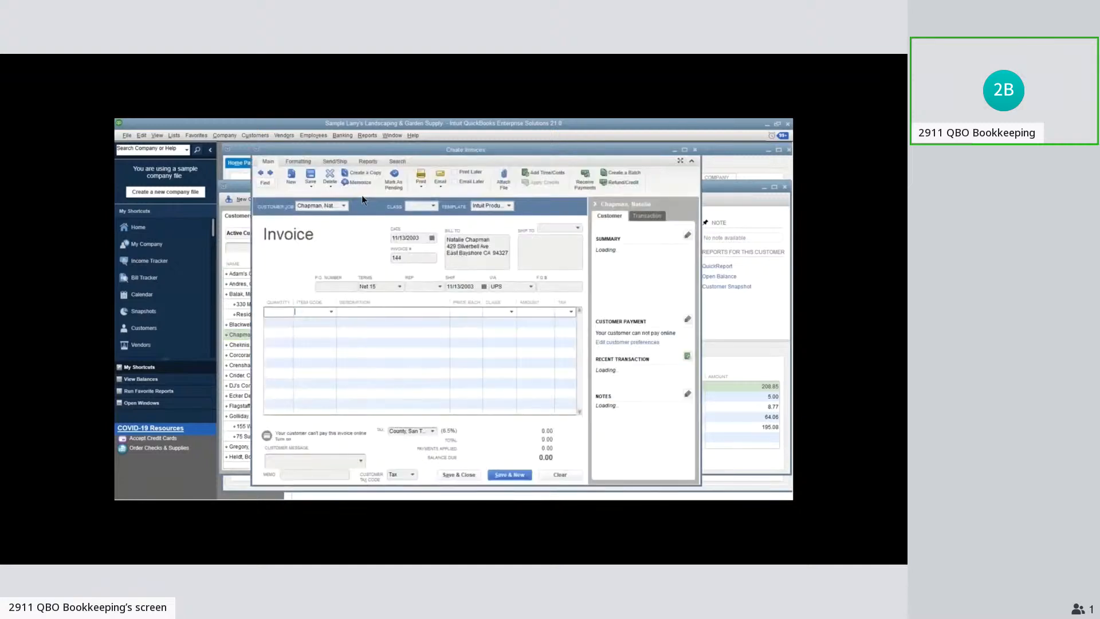
Invoice the Net 15 customer for the Design item with an amount of 500.00, and save it despite its past date
drag(363, 151, 523, 172)
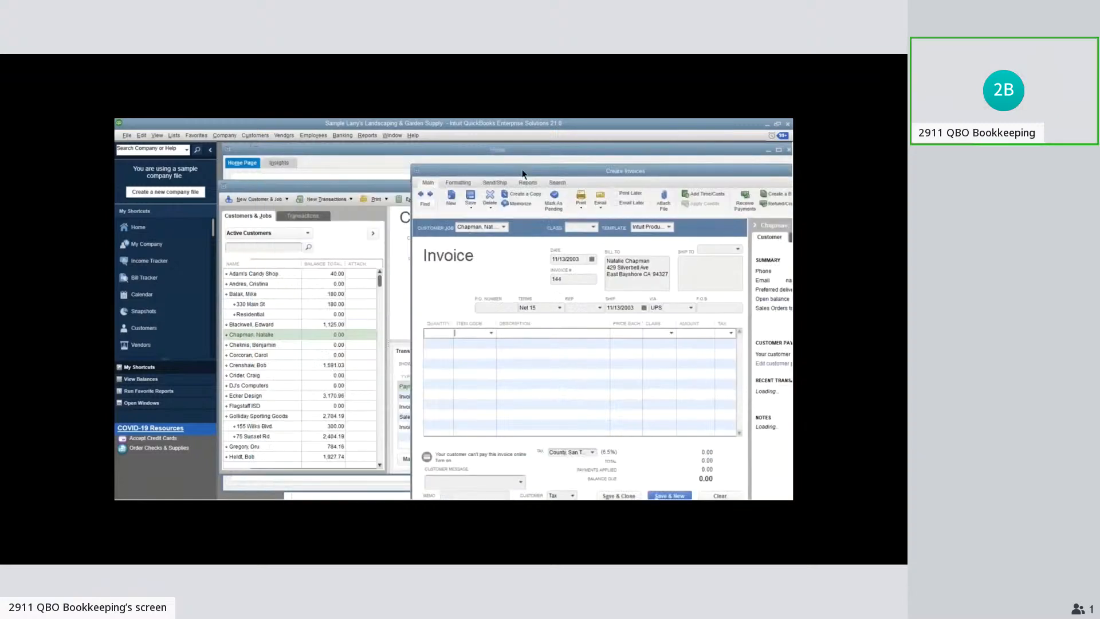
drag(522, 171, 375, 165)
click(345, 326)
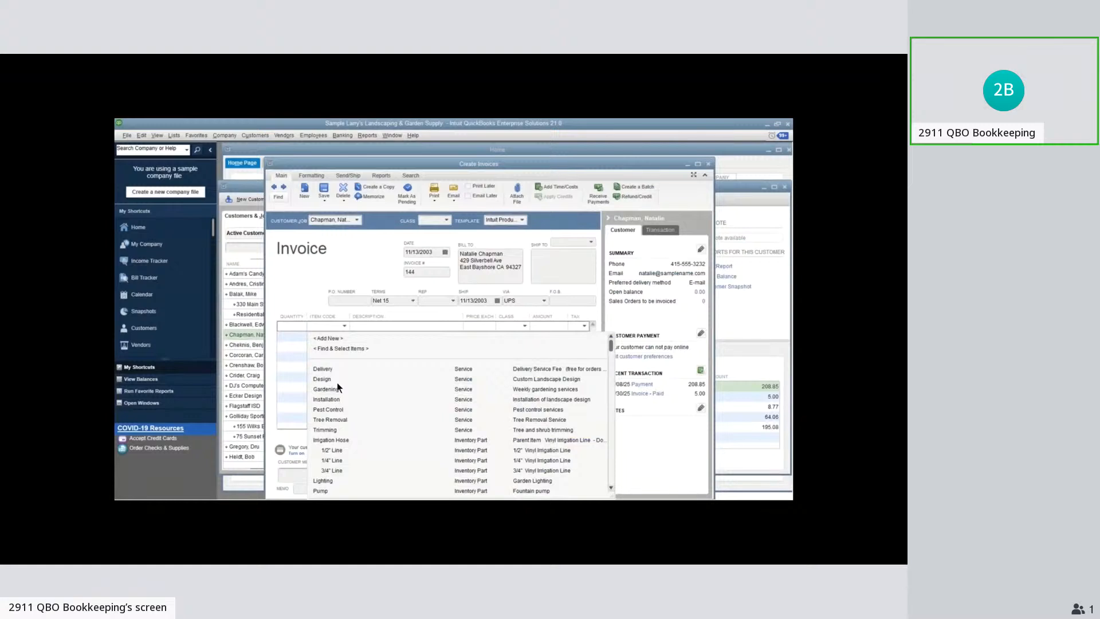
click(336, 380)
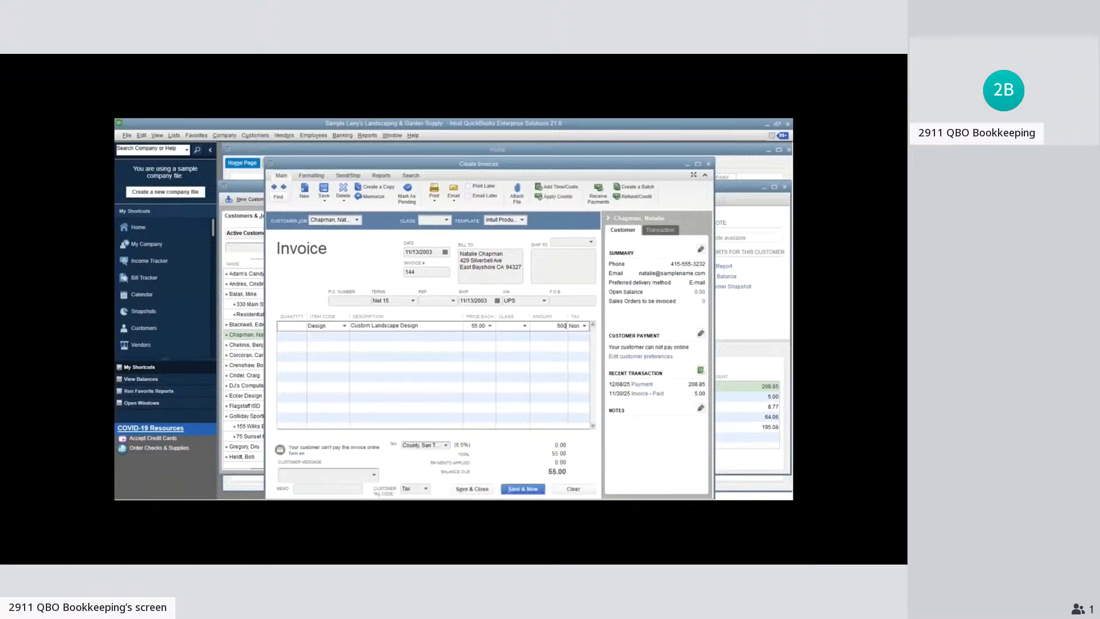
click(468, 486)
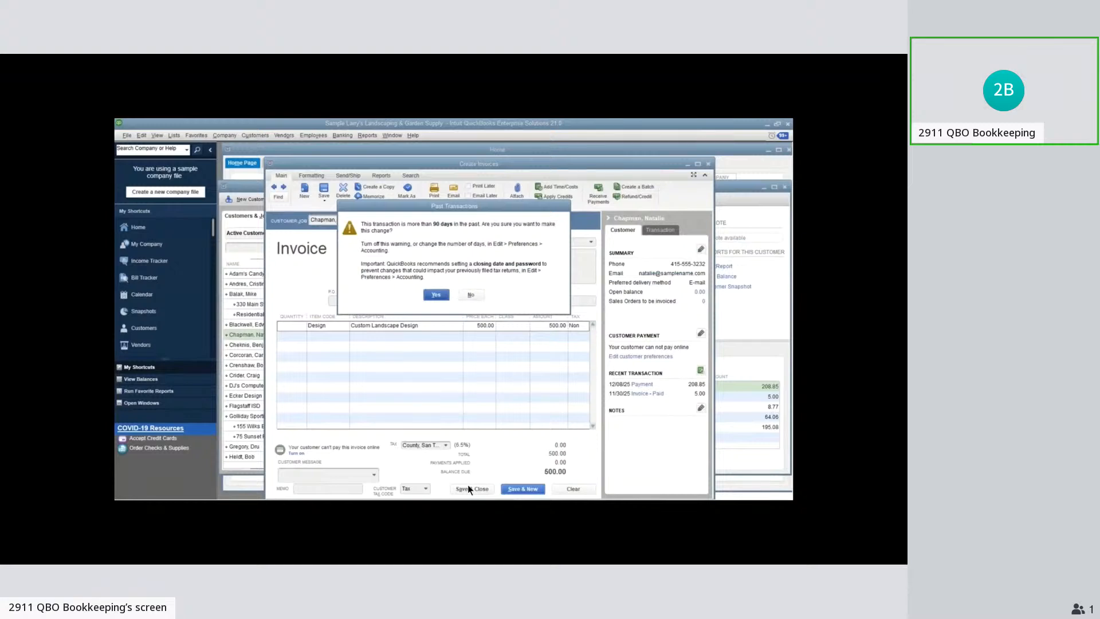
key(Return)
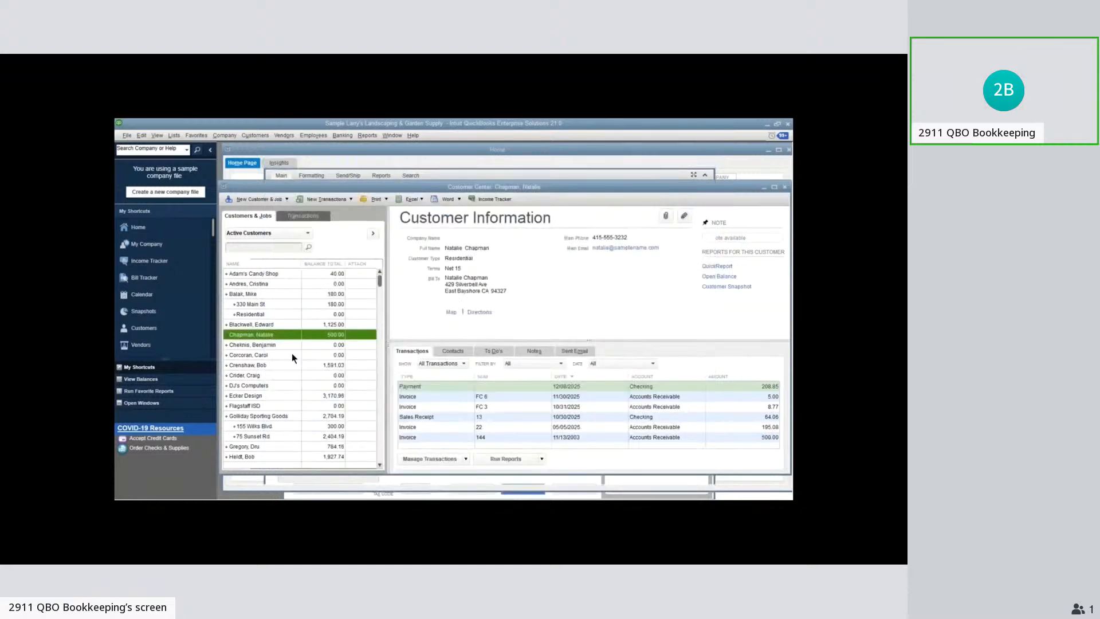
Create and save an invoice for the next customer in the list with the Gardening item and an amount of 275.80
right_click(276, 345)
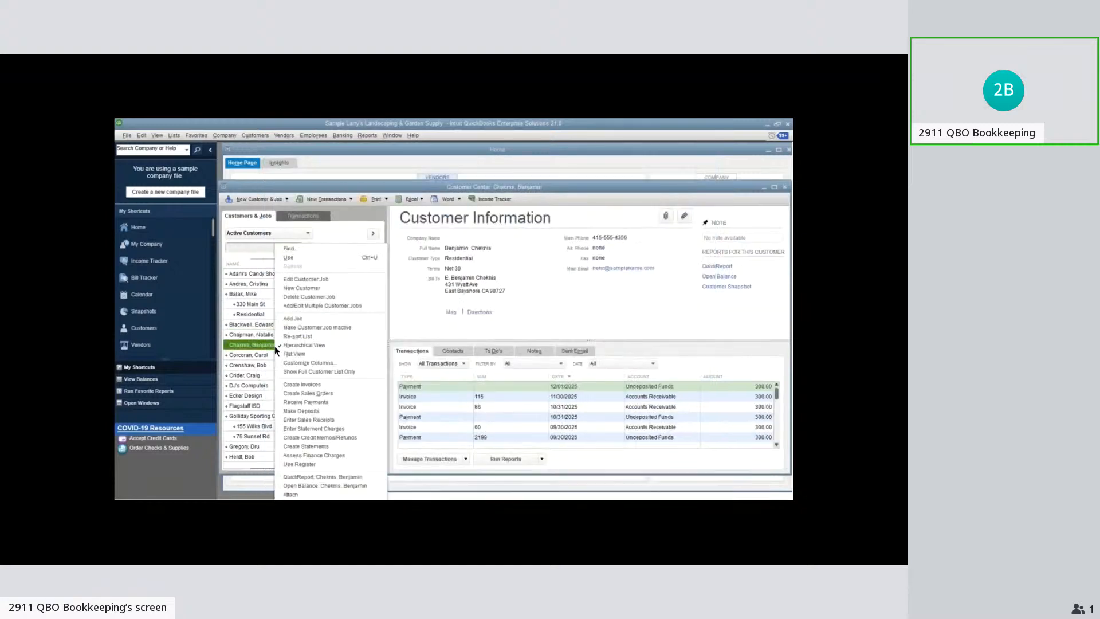
click(331, 385)
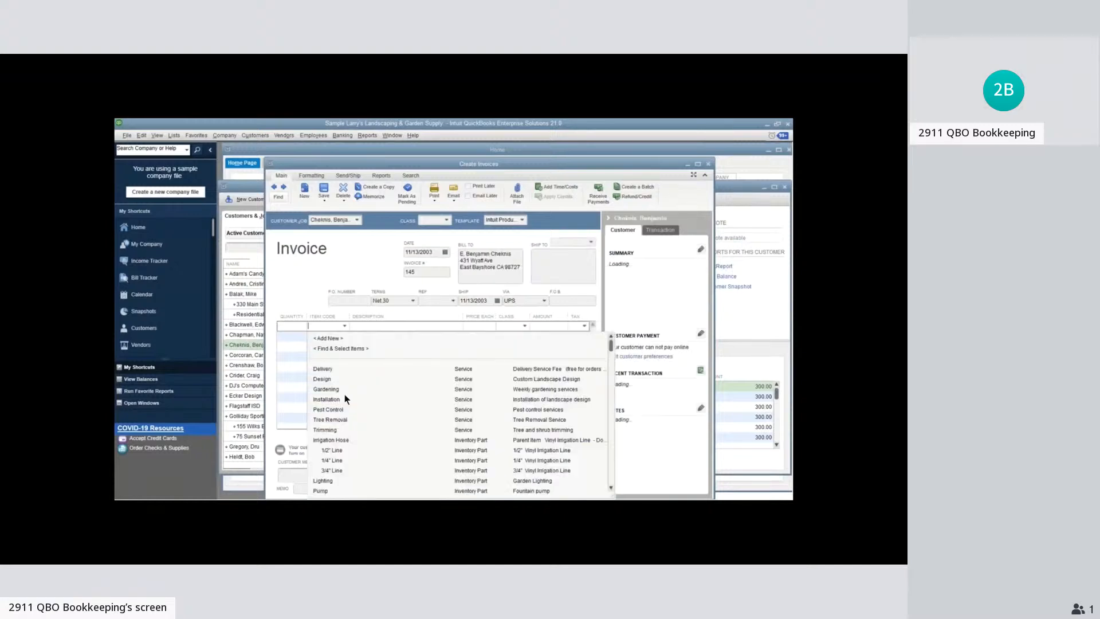
click(345, 393)
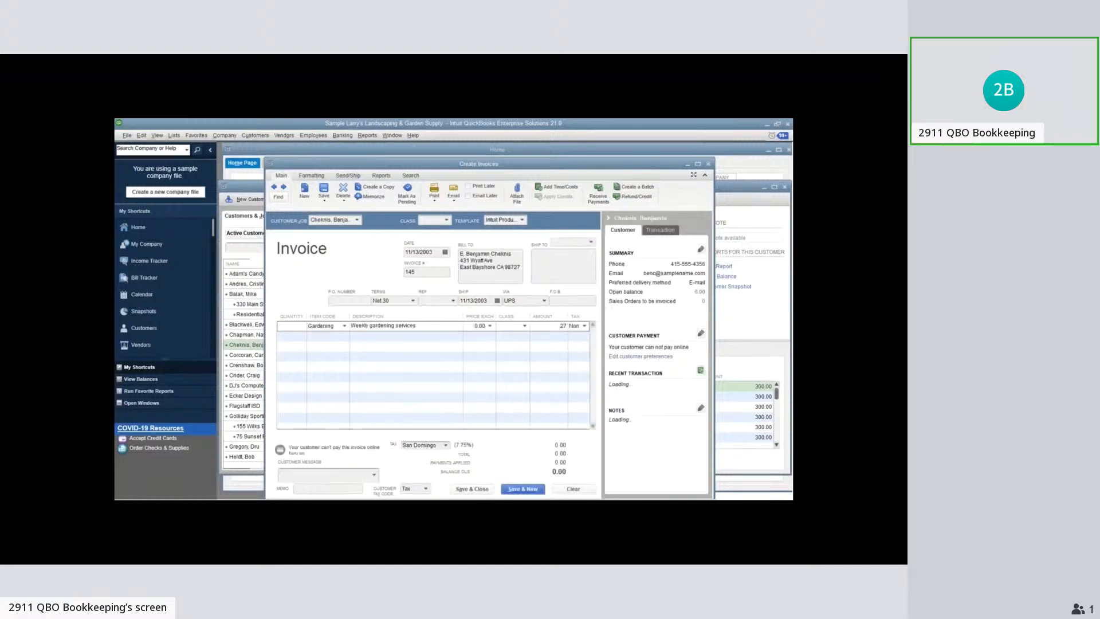
click(470, 487)
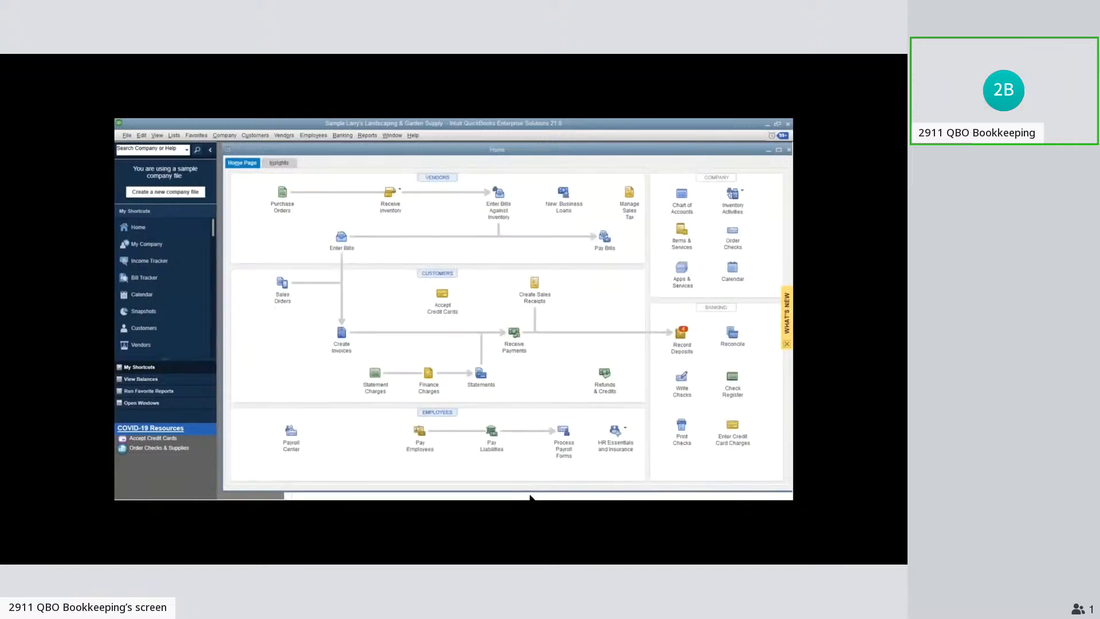
Return to Bank Feeds and open the existing transactions available for matching the unnamed 11/30/2003 deposit of 775.80
click(530, 495)
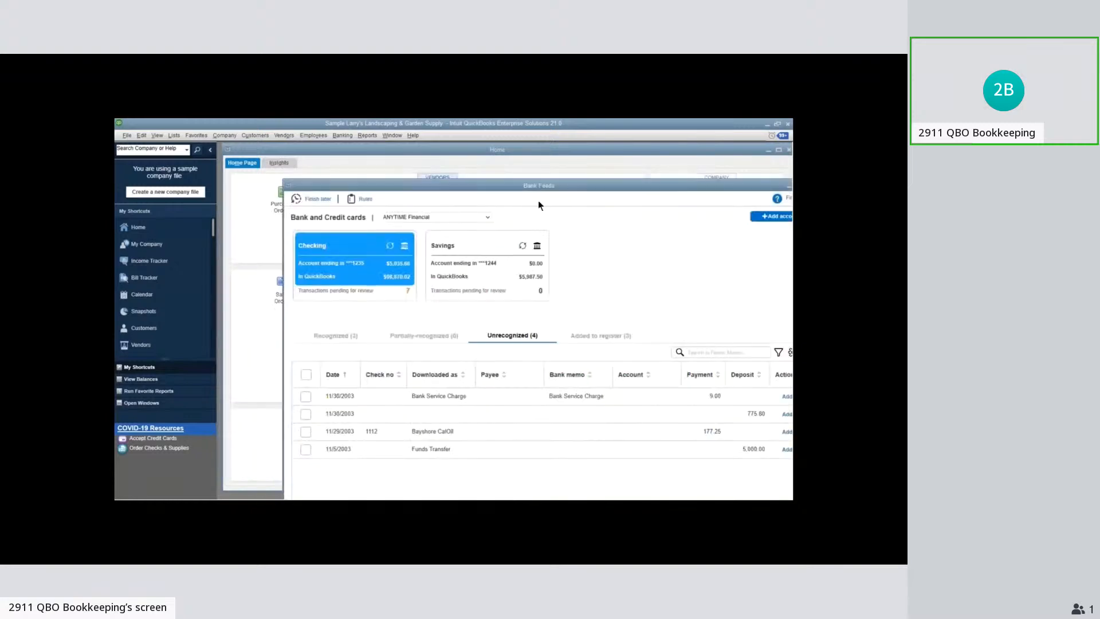
drag(538, 185, 480, 158)
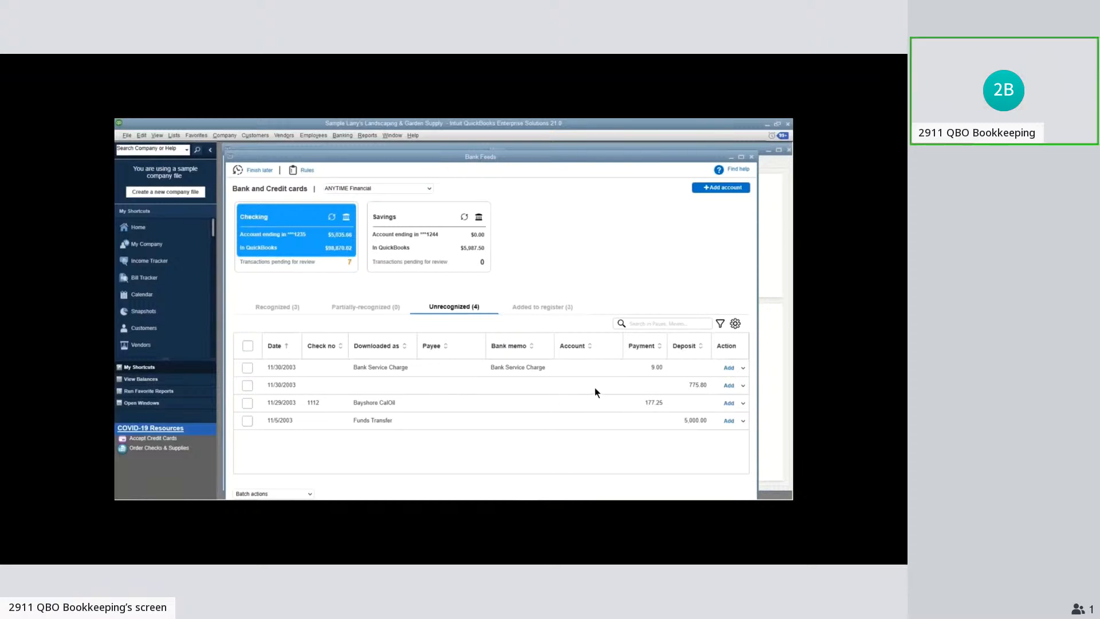
click(743, 386)
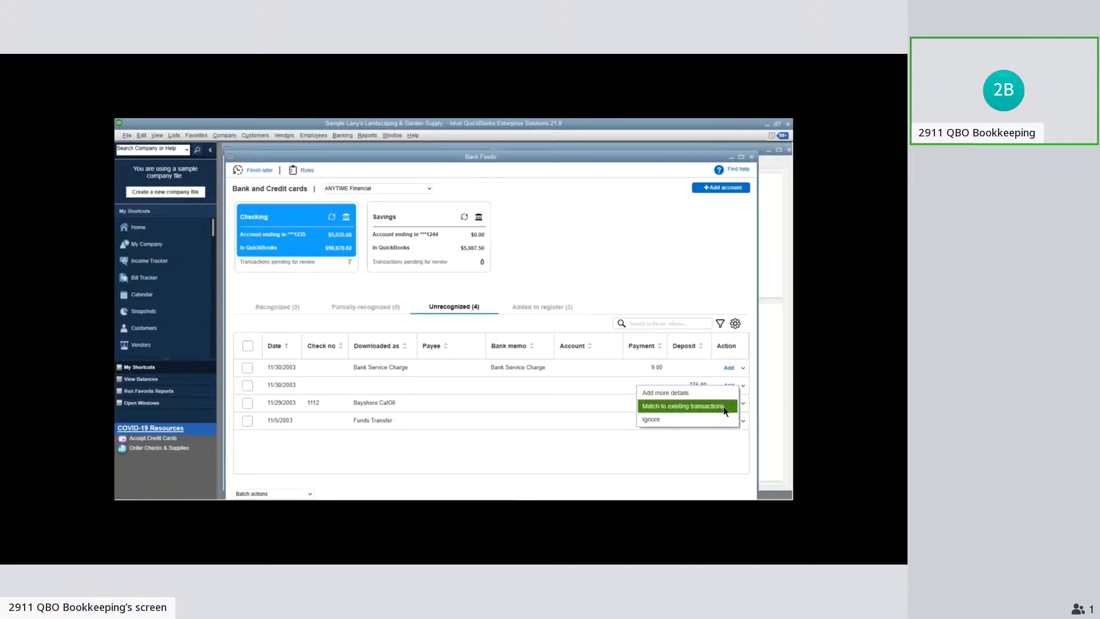
click(687, 406)
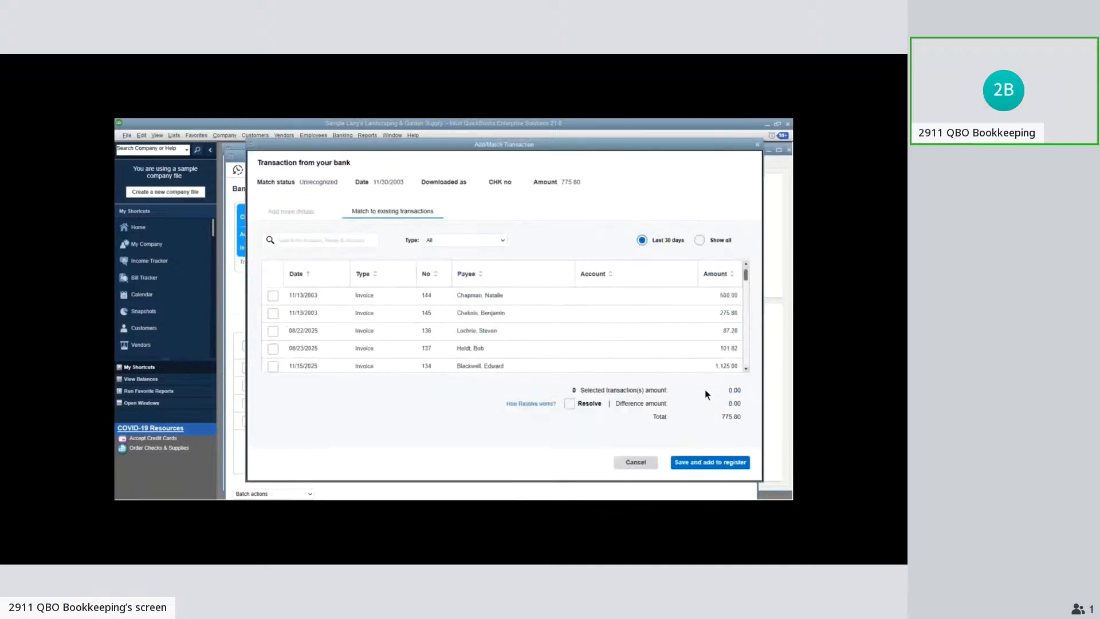
Try matching the deposit to the 11/13/2003 invoices of 500.00 and 275.80, clear both selections and discard the match
click(275, 295)
click(273, 312)
click(724, 467)
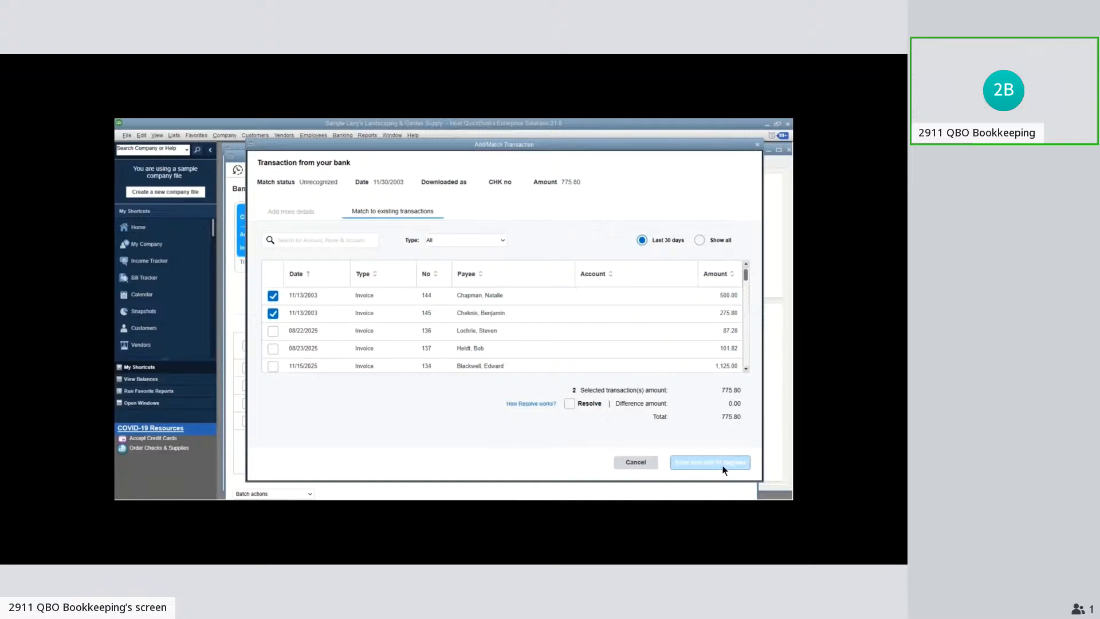
click(273, 296)
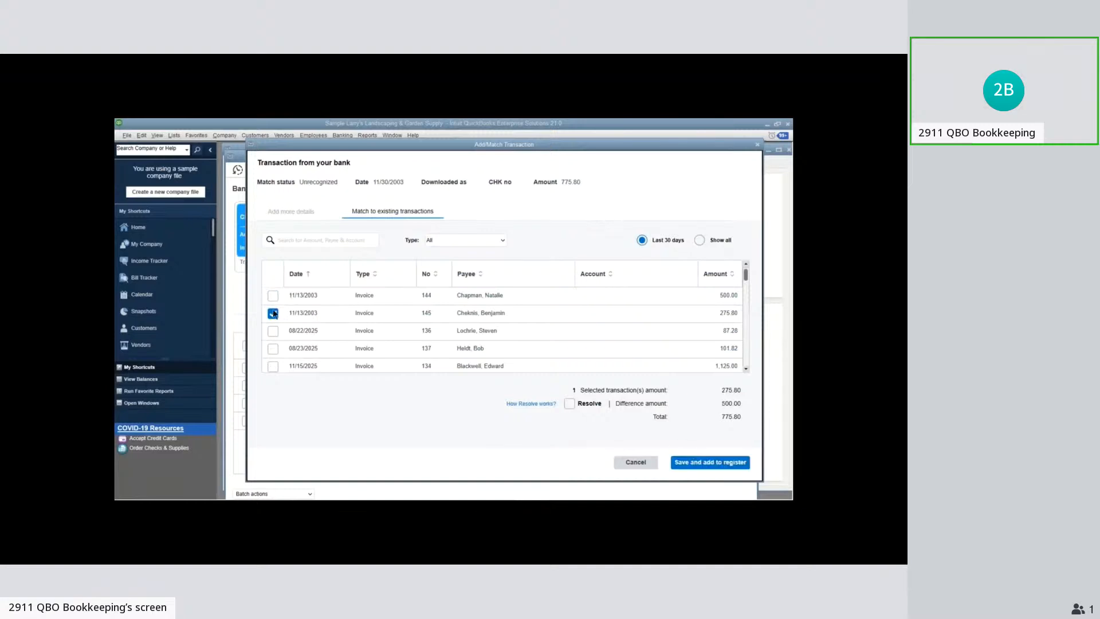
click(274, 313)
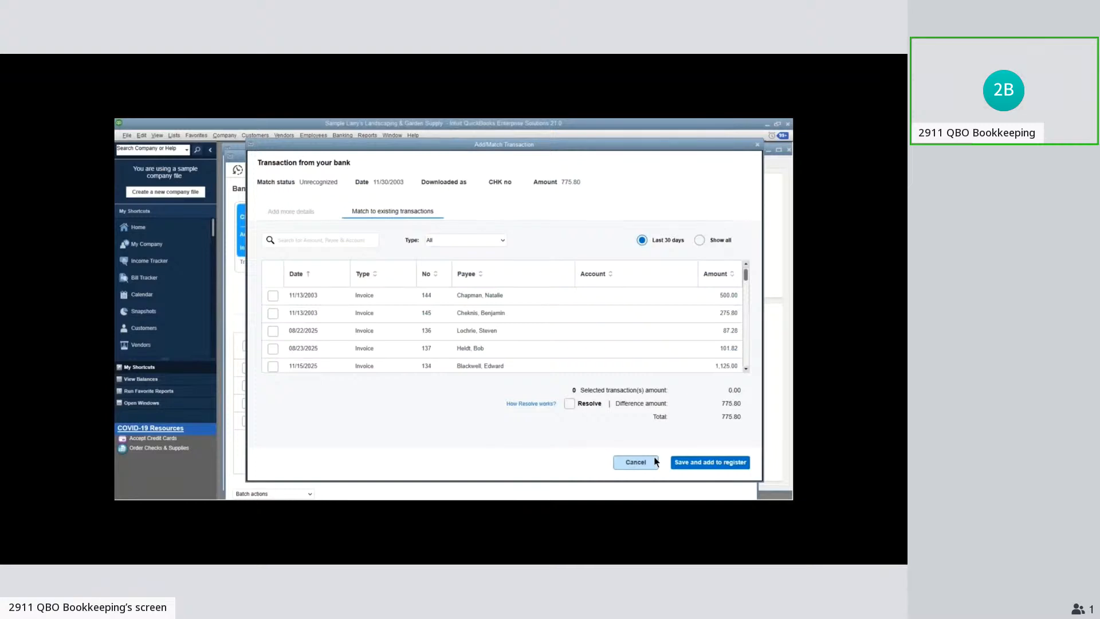
click(636, 462)
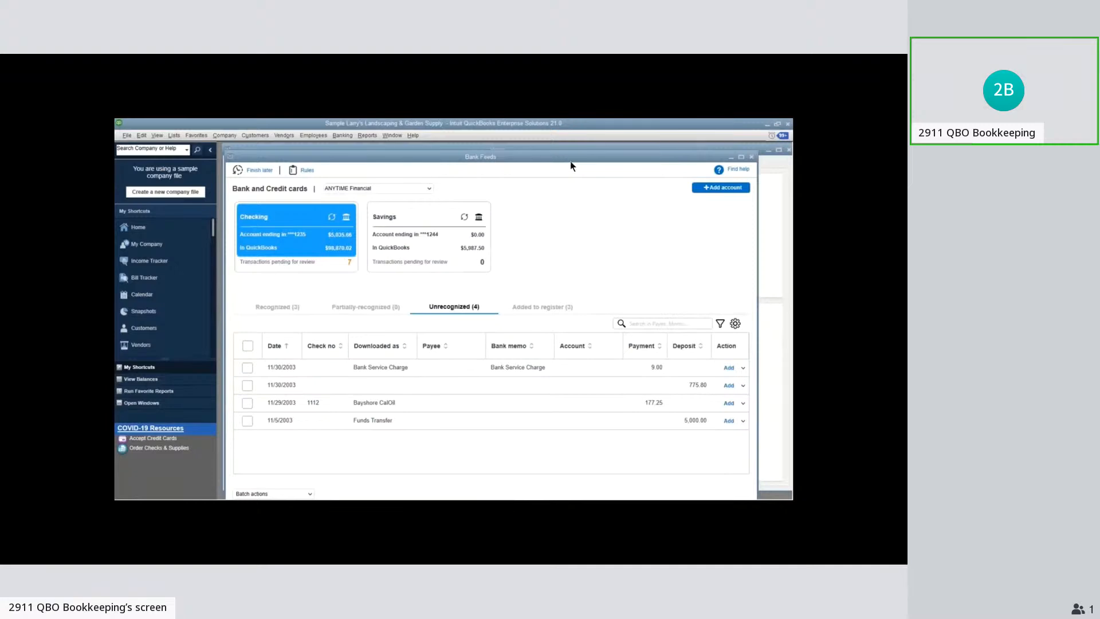
Reopen the Customer Center and open the 11/13/2003 invoice of 275.80 for the customer with Net 30 terms
drag(571, 161, 645, 213)
click(700, 166)
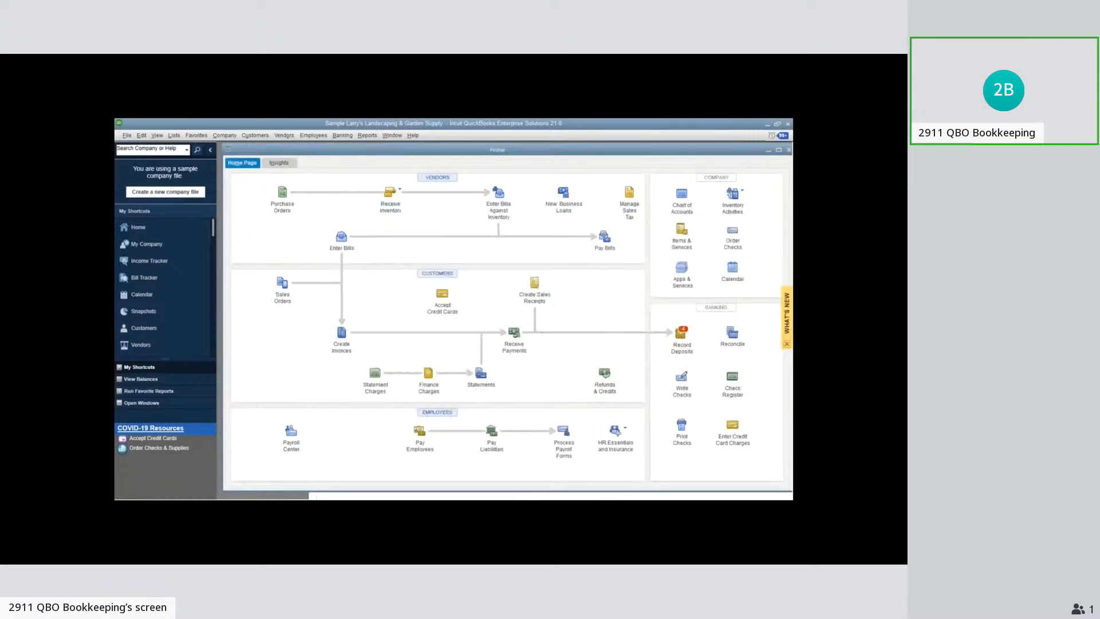
click(438, 274)
click(299, 345)
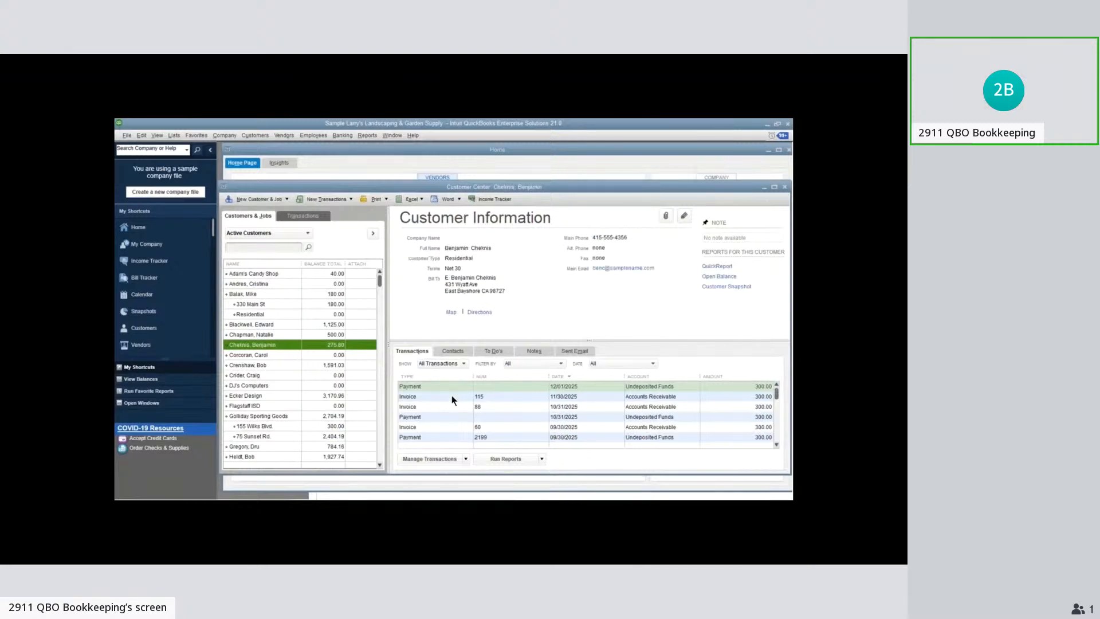
scroll(452, 400, down, 1)
scroll(452, 400, down, 5)
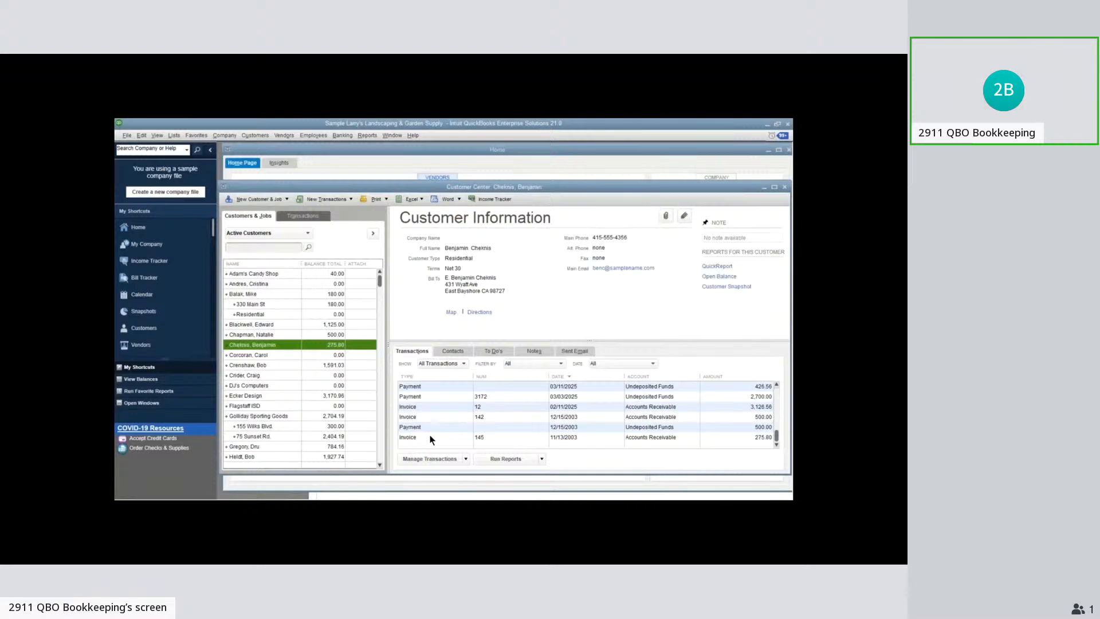
click(431, 437)
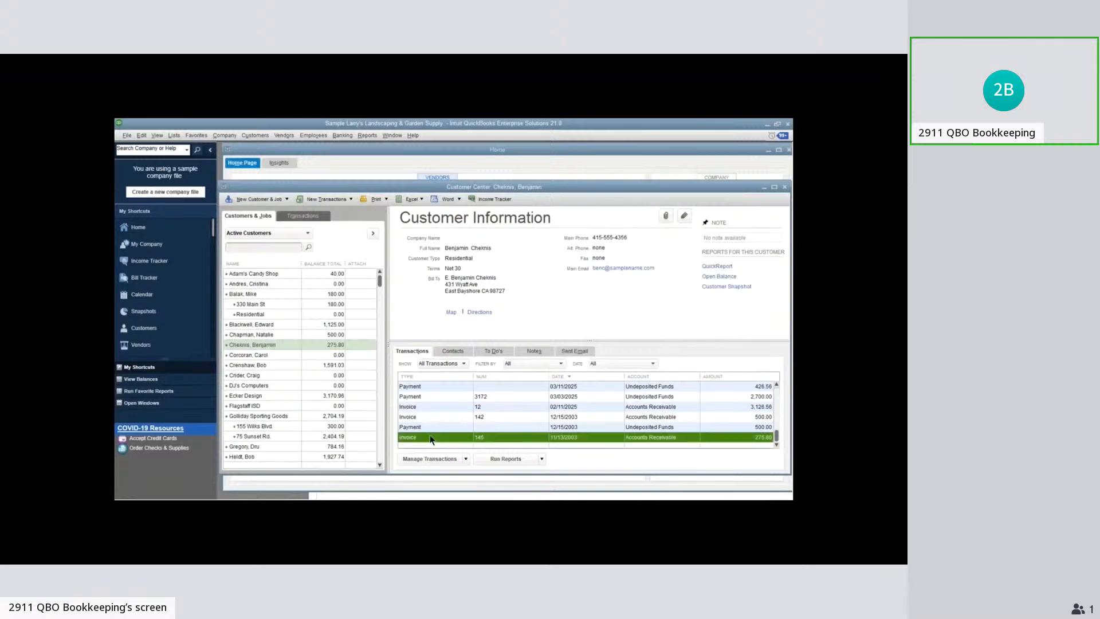
double_click(431, 438)
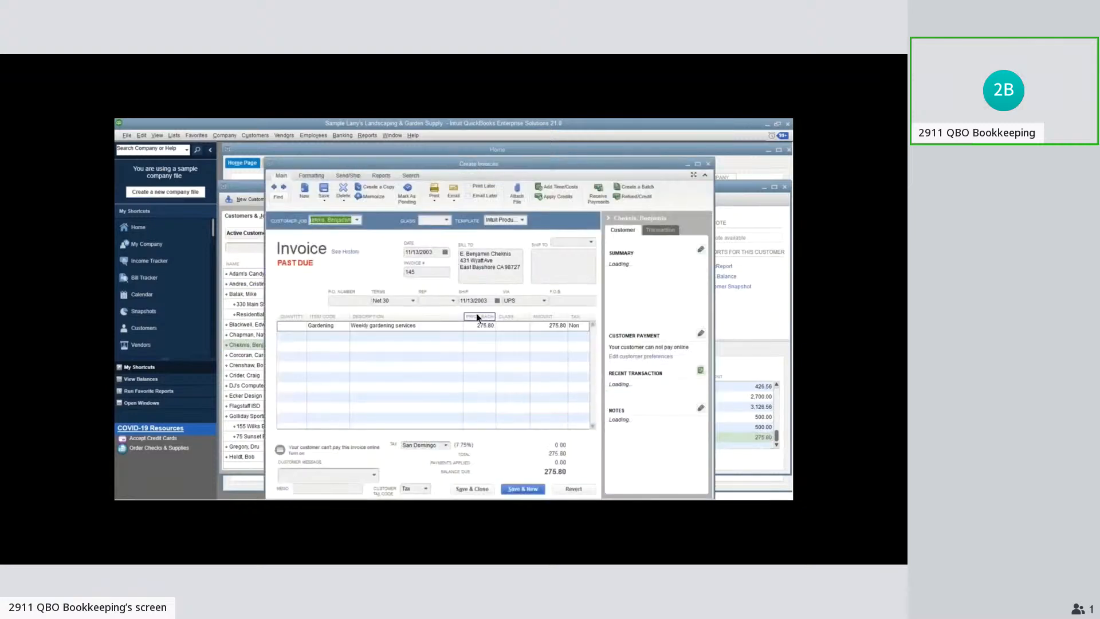
Set the invoice's weekly gardening services amount to 300.00 and save the past-dated invoice
double_click(485, 325)
text(200)
drag(548, 325, 581, 324)
text(300)
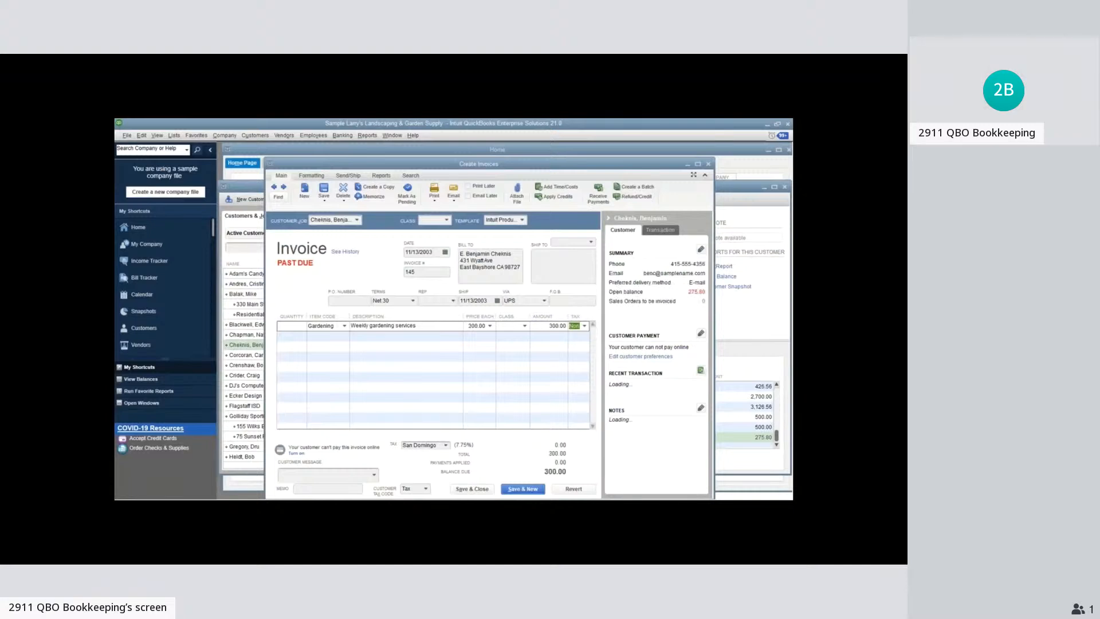
click(474, 488)
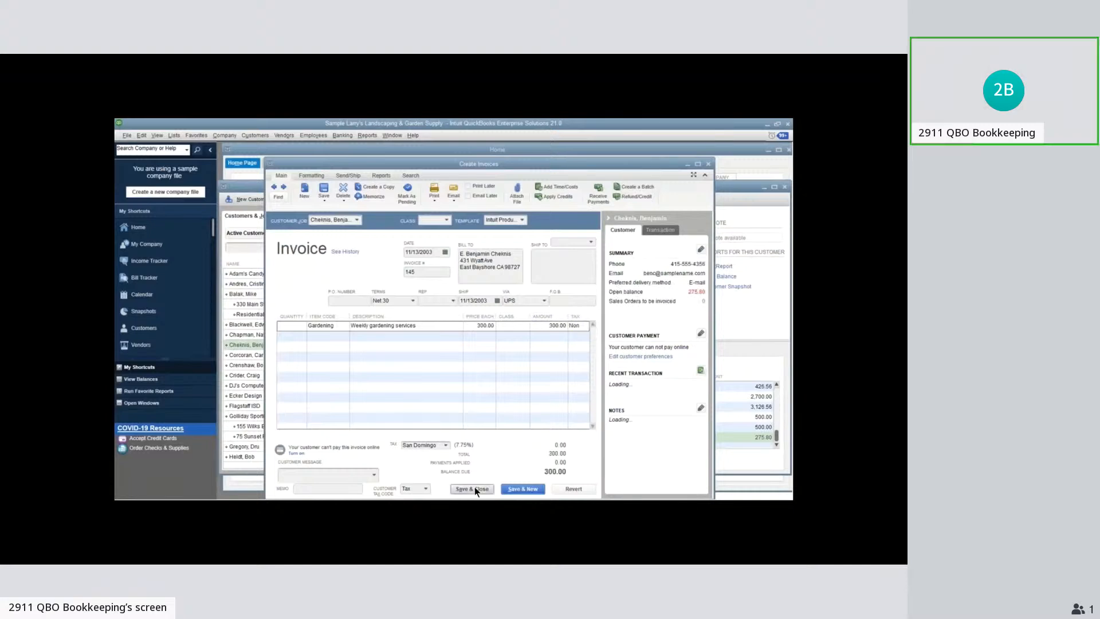
click(424, 245)
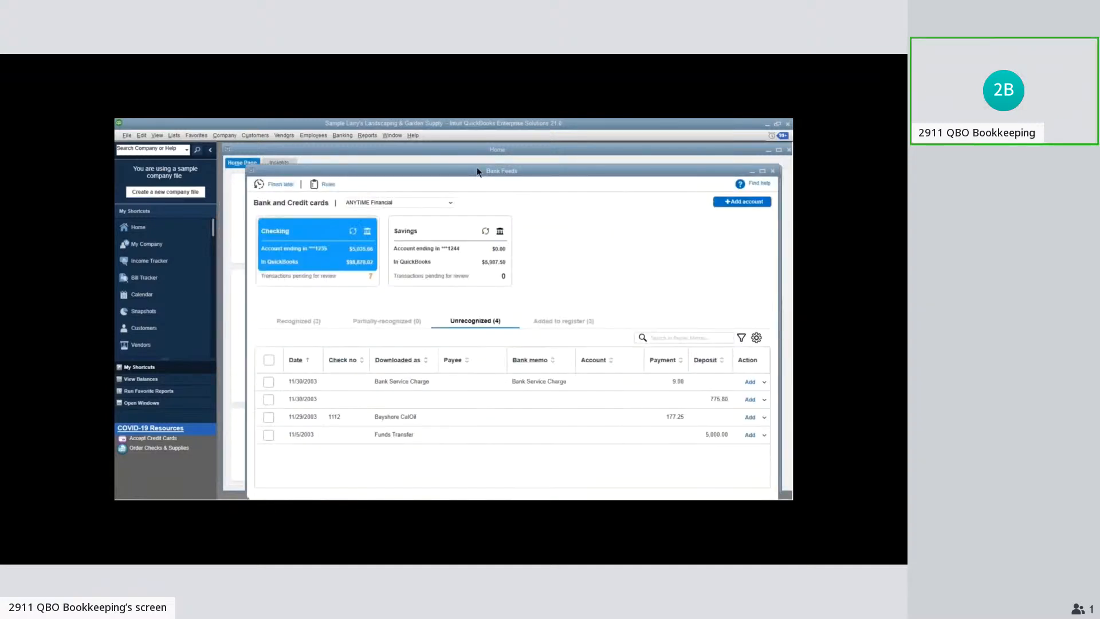
Match the 11/30/2003 deposit of 775.80 in Bank Feeds to the 11/13/2003 invoices of 500.00 and 300.00, with Resolve turned on
drag(477, 170, 463, 156)
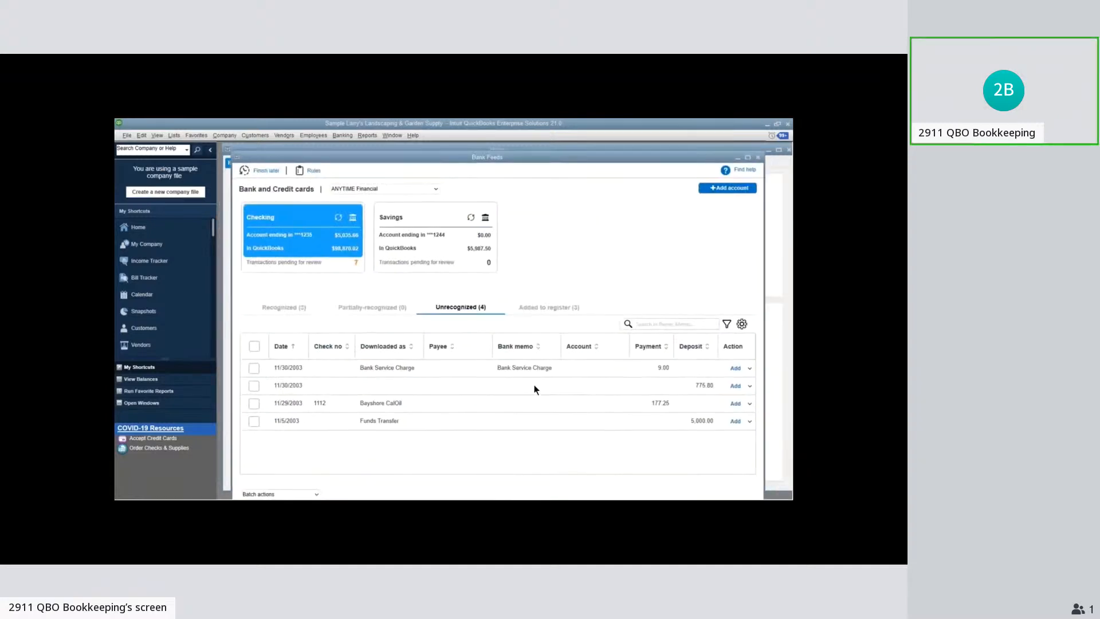
click(749, 387)
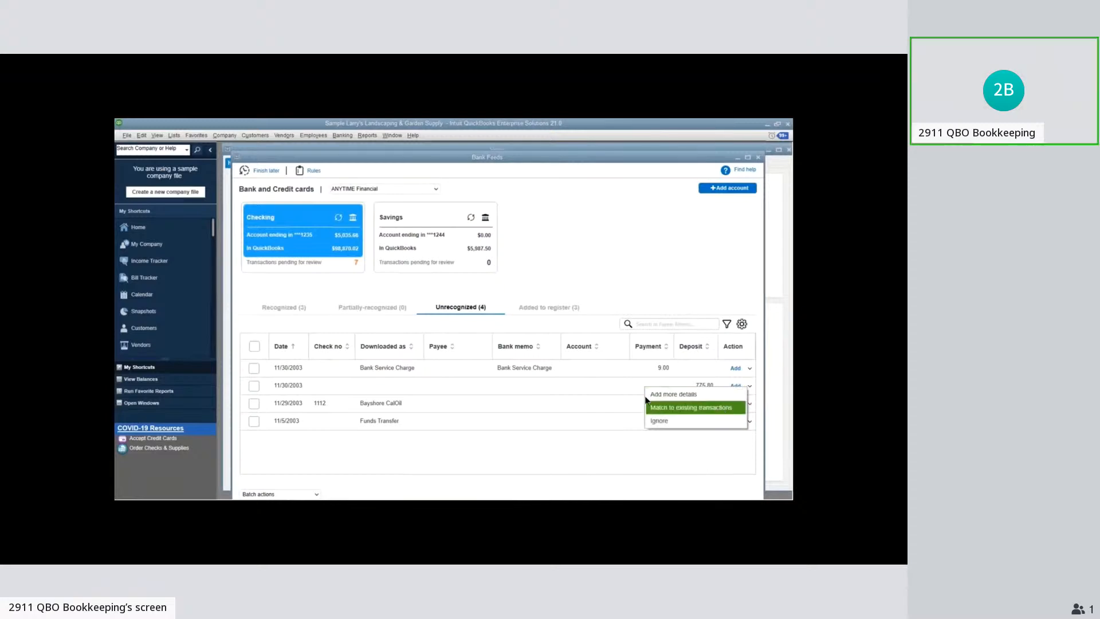
click(571, 406)
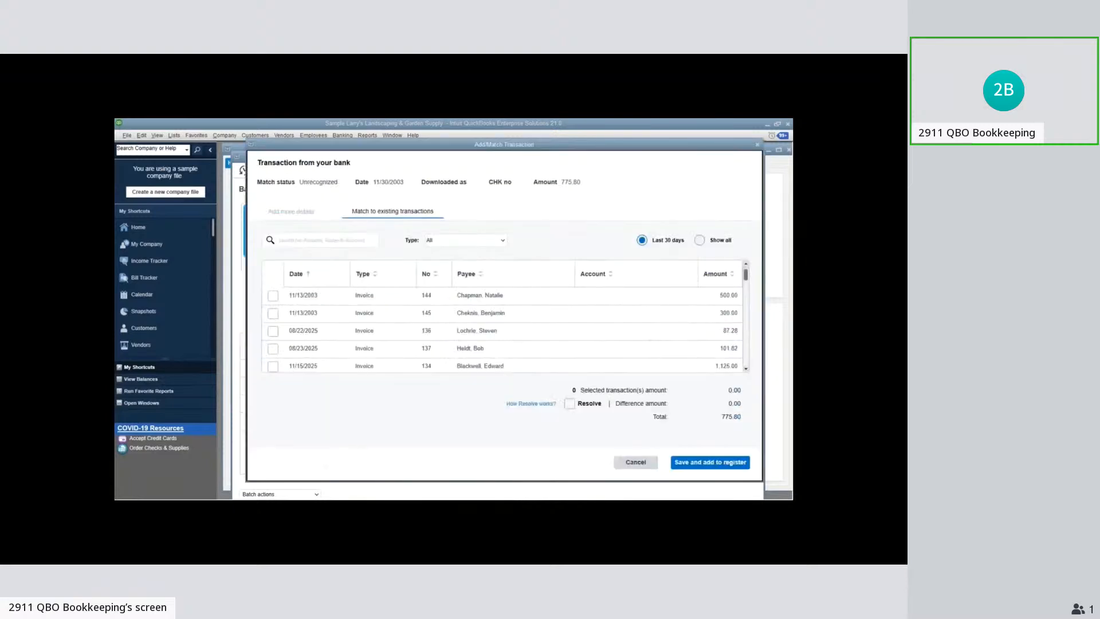
click(273, 296)
click(570, 404)
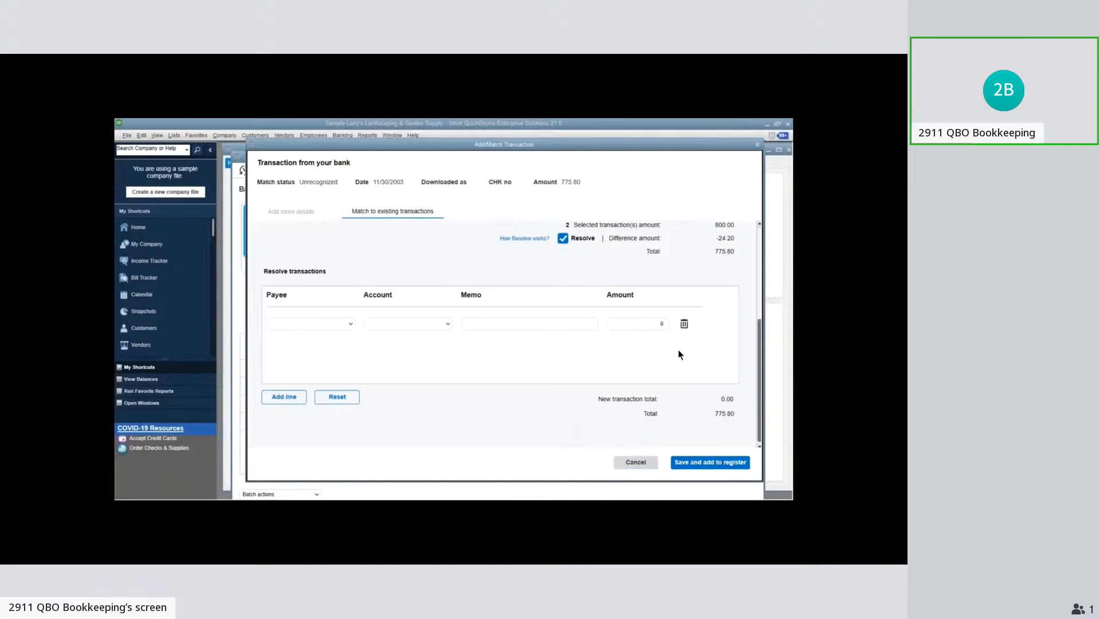
Set the resolve line's payee to Merchant services and its account to a newly created expense account named Merchant Services Fees
click(338, 324)
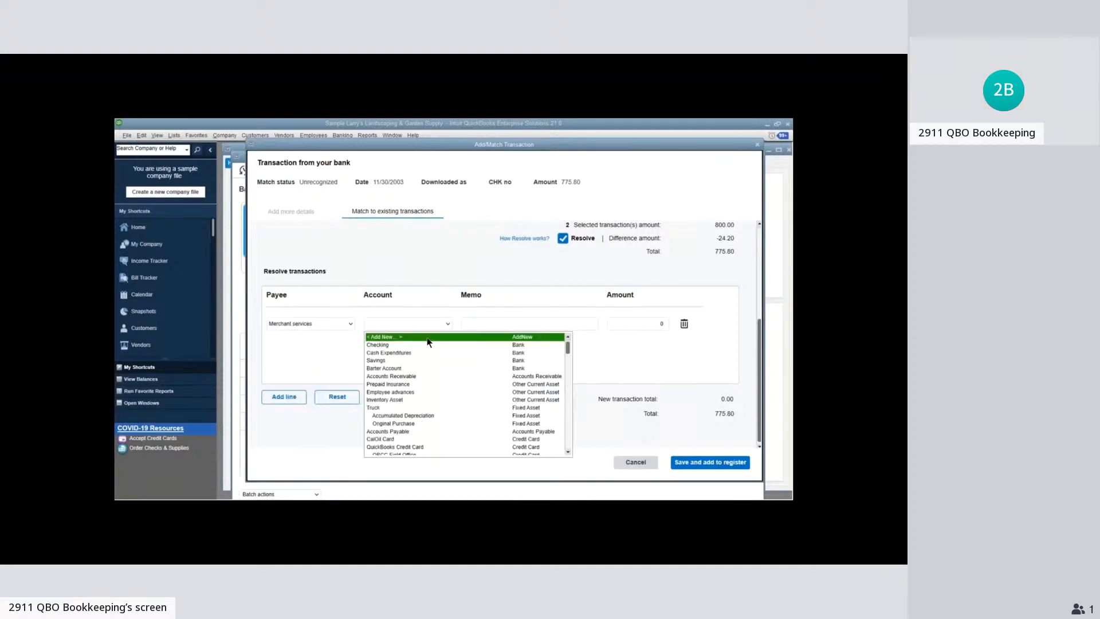
text(Mercha)
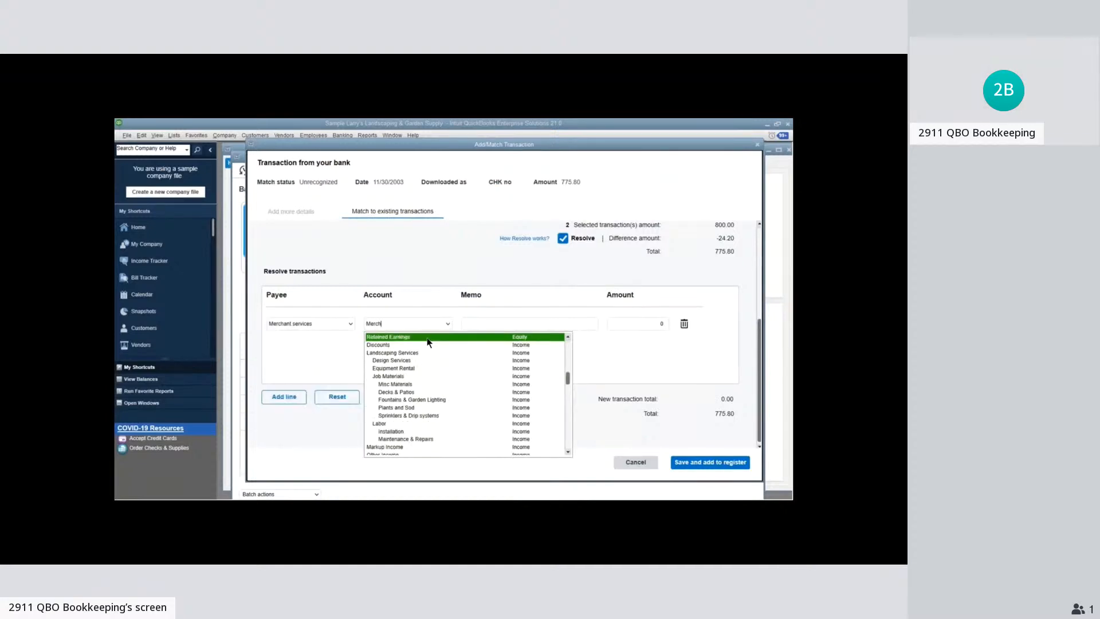
text(nt Service)
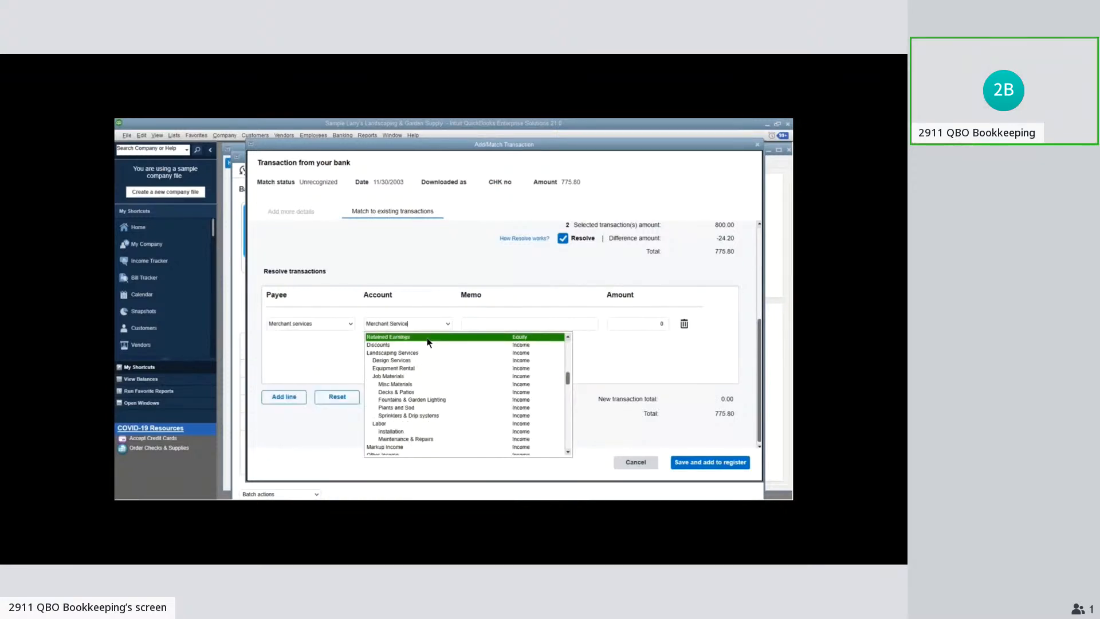
text(s Fees)
key(Tab)
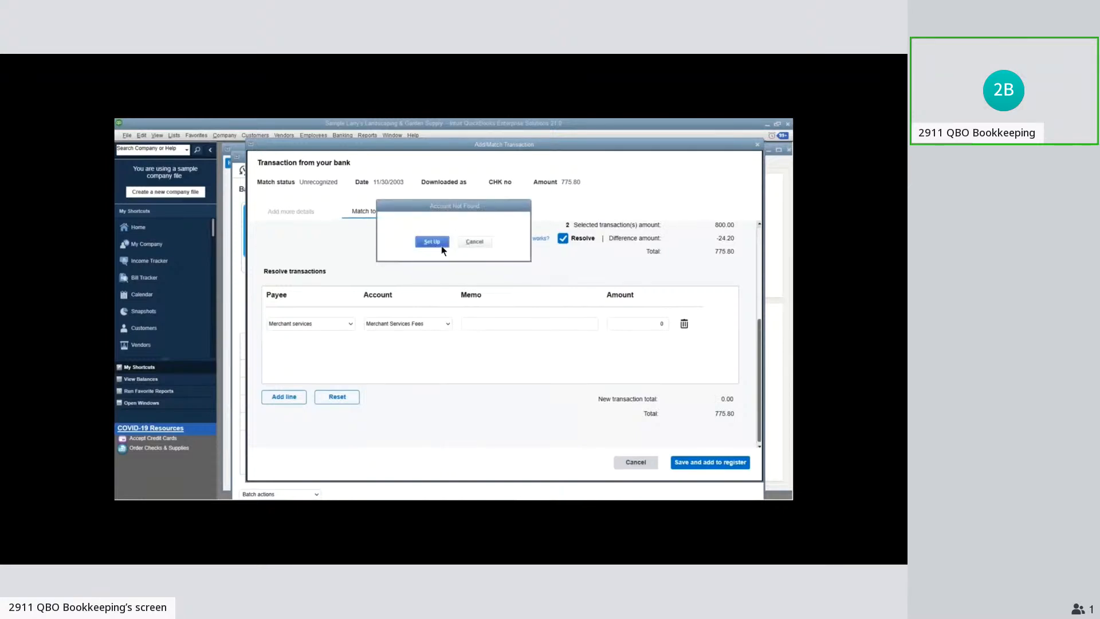
click(439, 244)
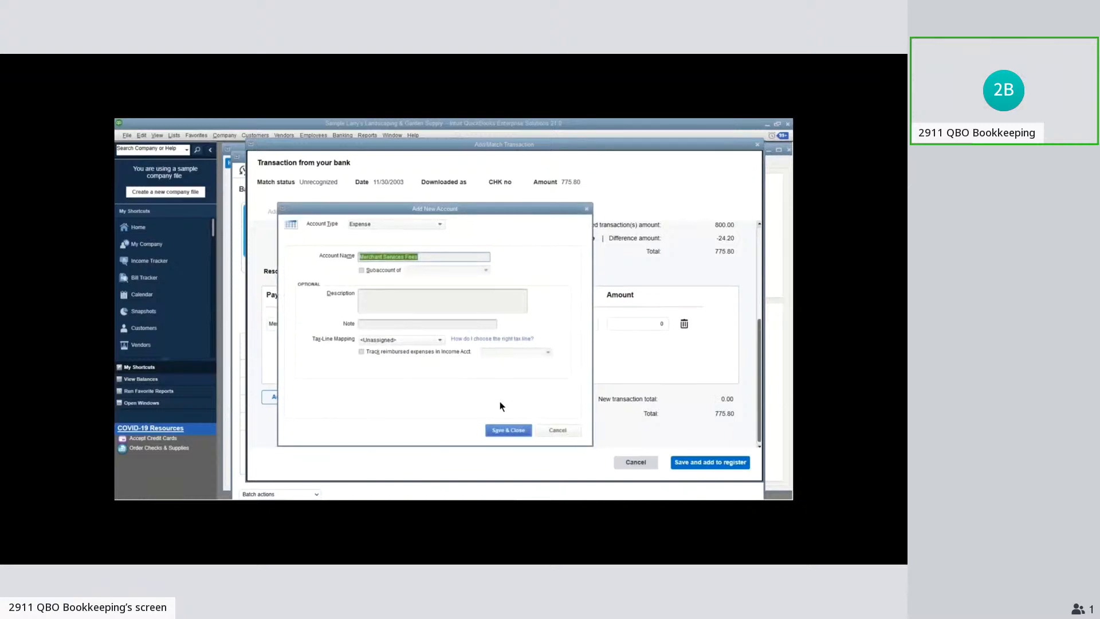
click(511, 433)
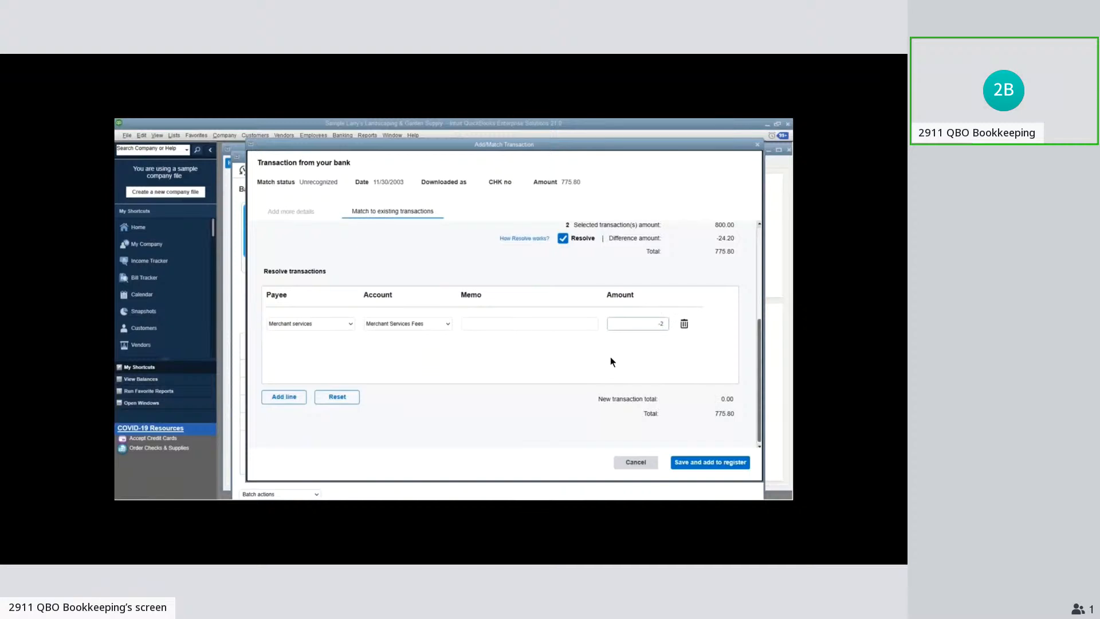
Set the resolve line's amount to -24.20 and save the past-dated match to the register
text(4.20)
key(Tab)
click(547, 327)
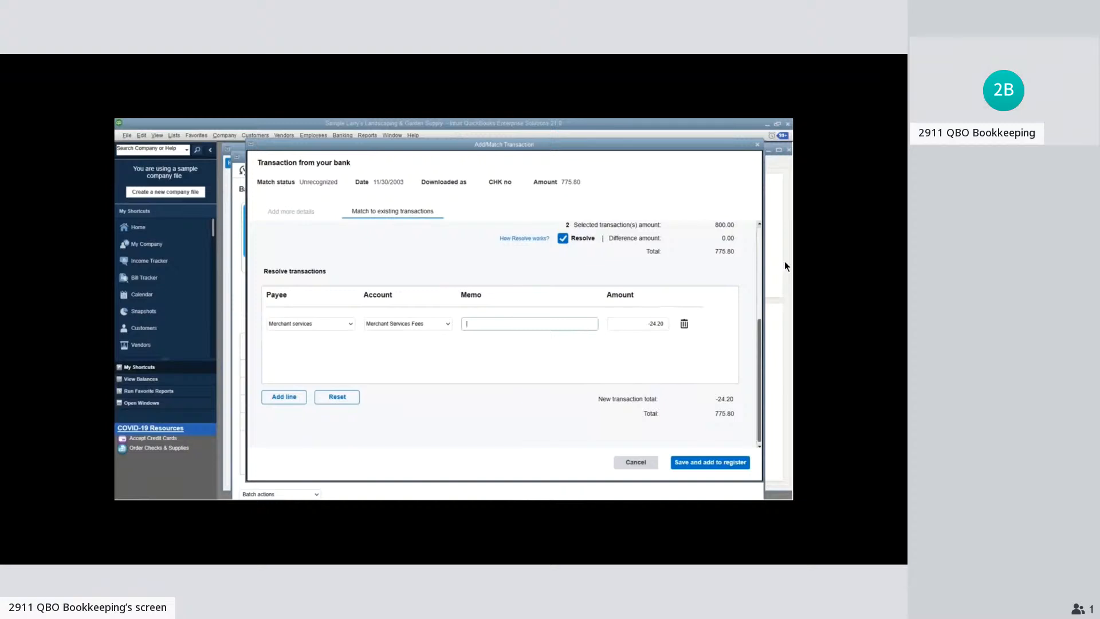
click(725, 465)
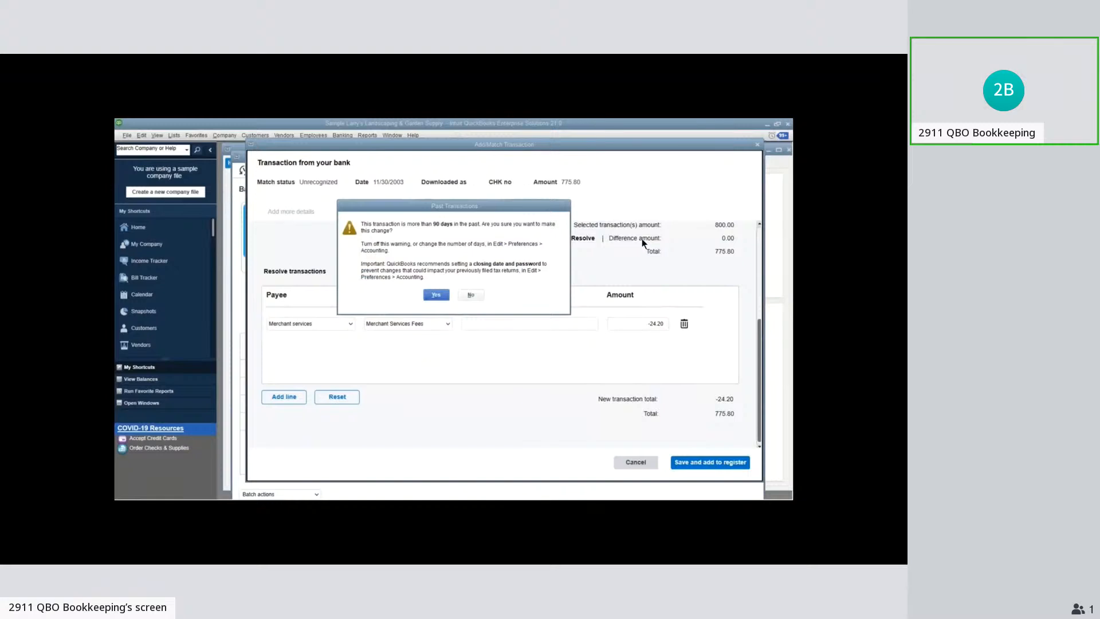
key(Return)
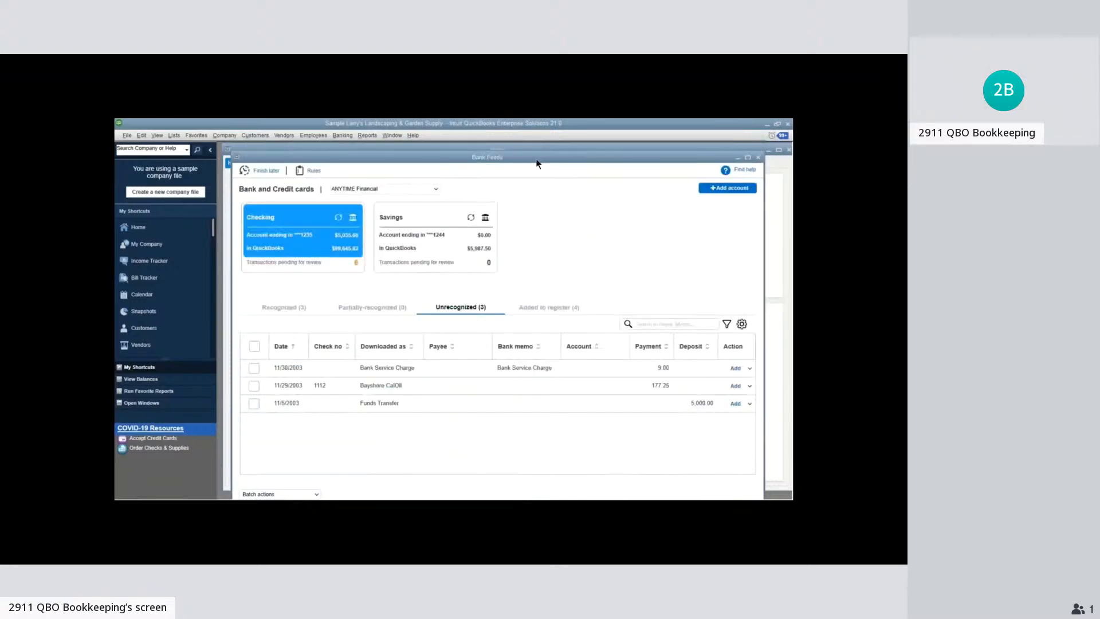
Move the Bank Feeds window aside to open the Customer Center, and close the Customer Center again
drag(538, 164, 637, 181)
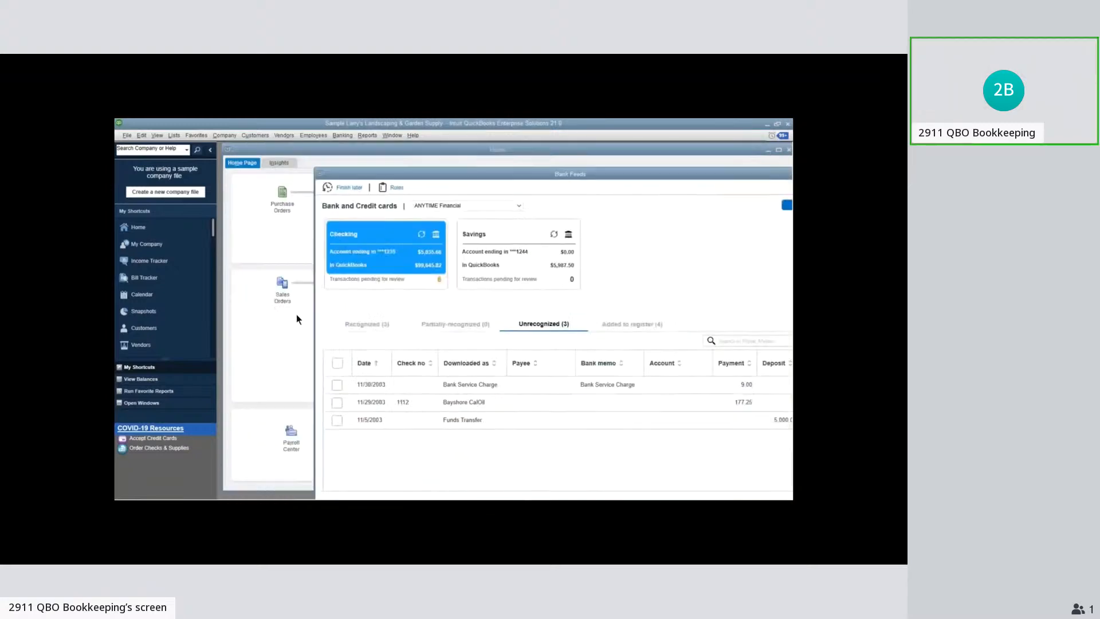
click(297, 315)
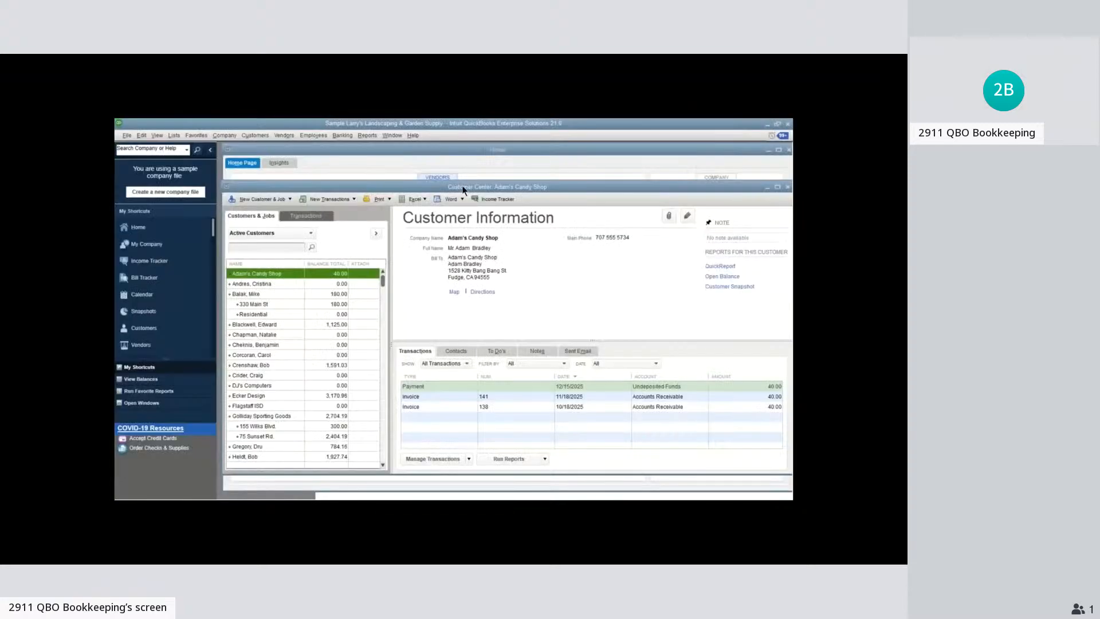
drag(463, 187, 466, 188)
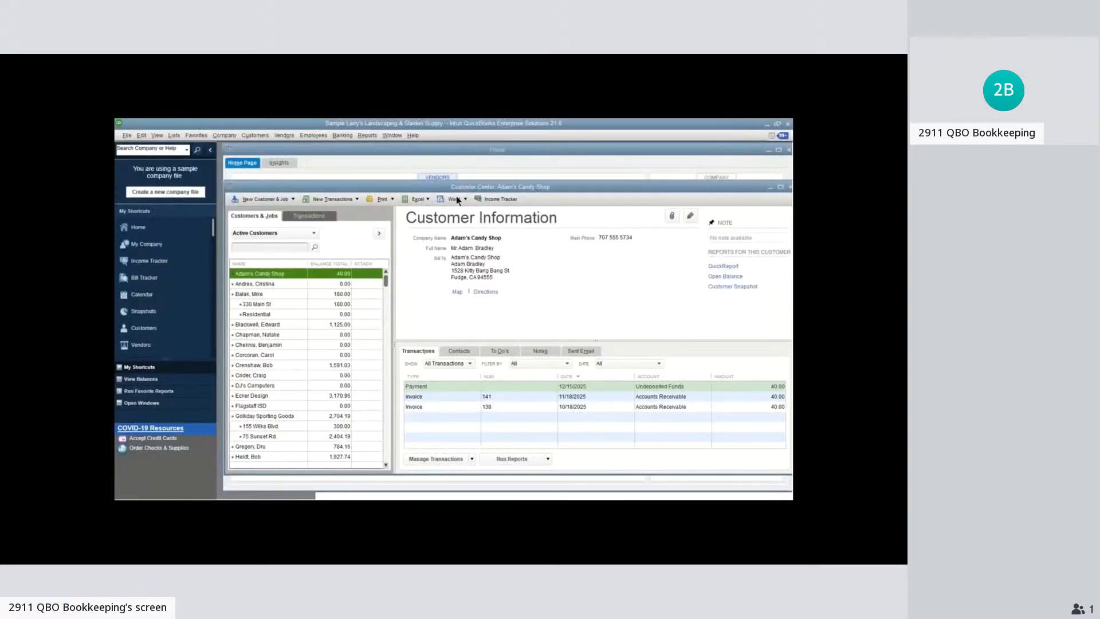
key(Escape)
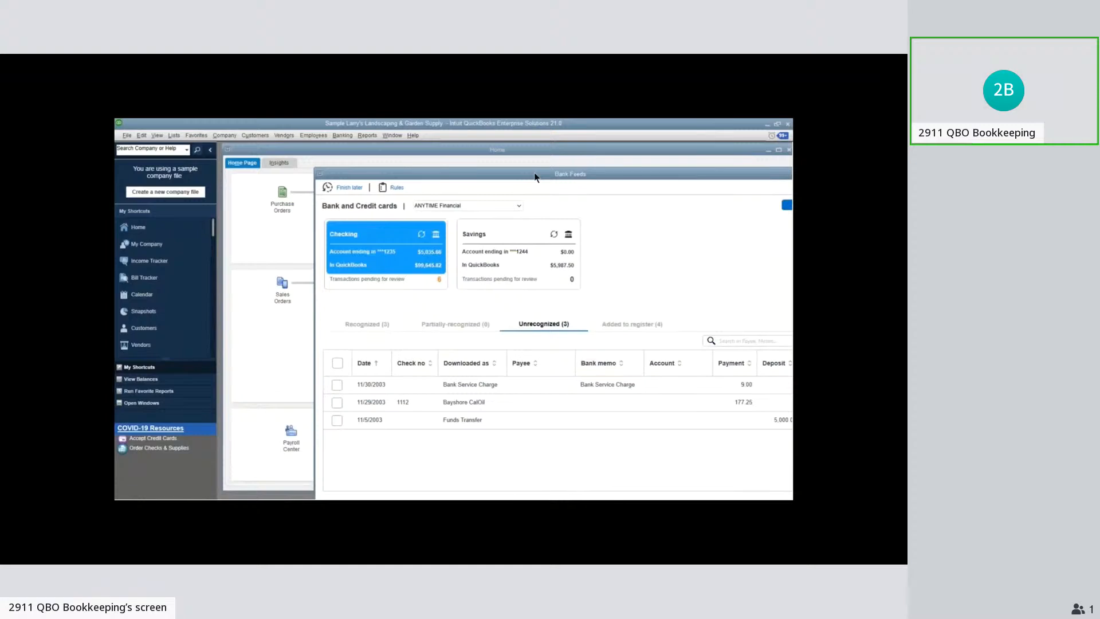
Reposition the Bank Feeds window, review the transactions added to the register, and close Bank Feeds
drag(535, 174, 441, 165)
drag(509, 177, 520, 173)
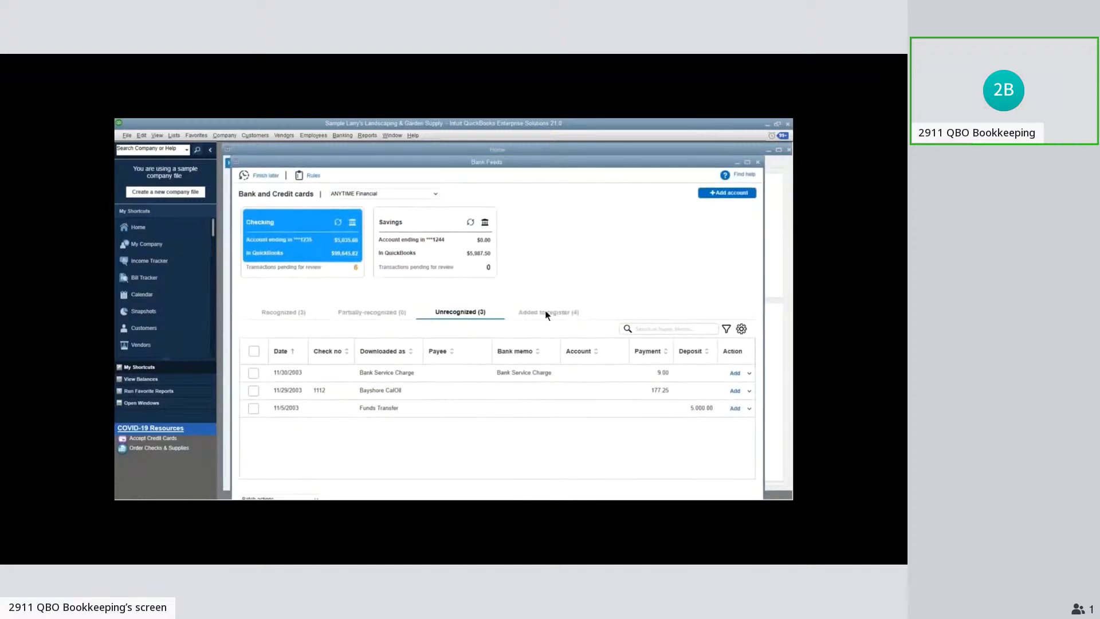
click(545, 314)
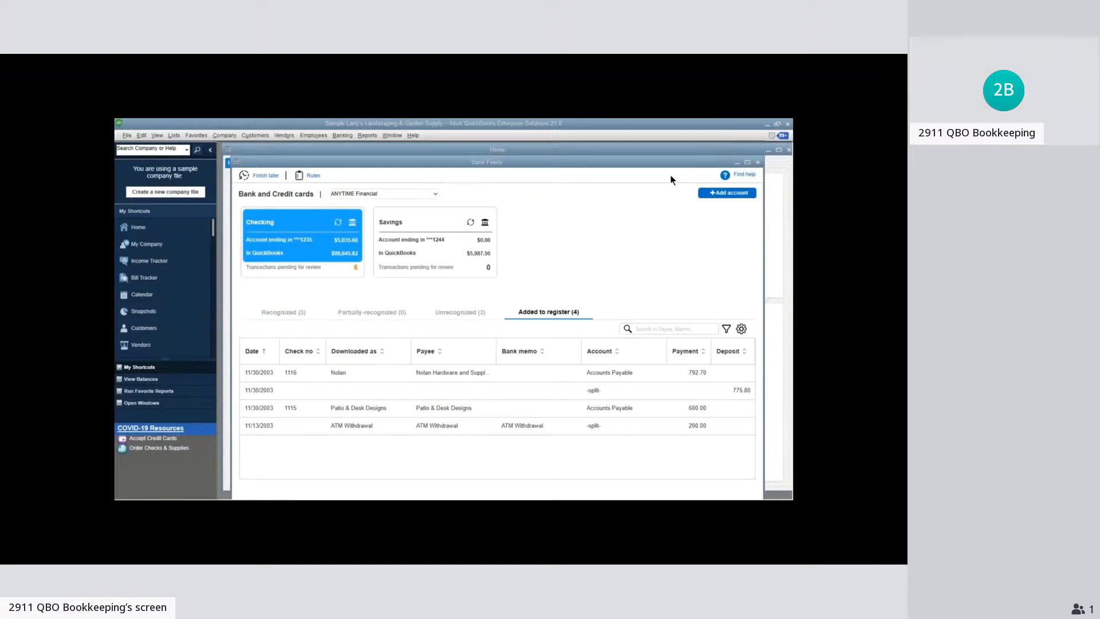
click(758, 162)
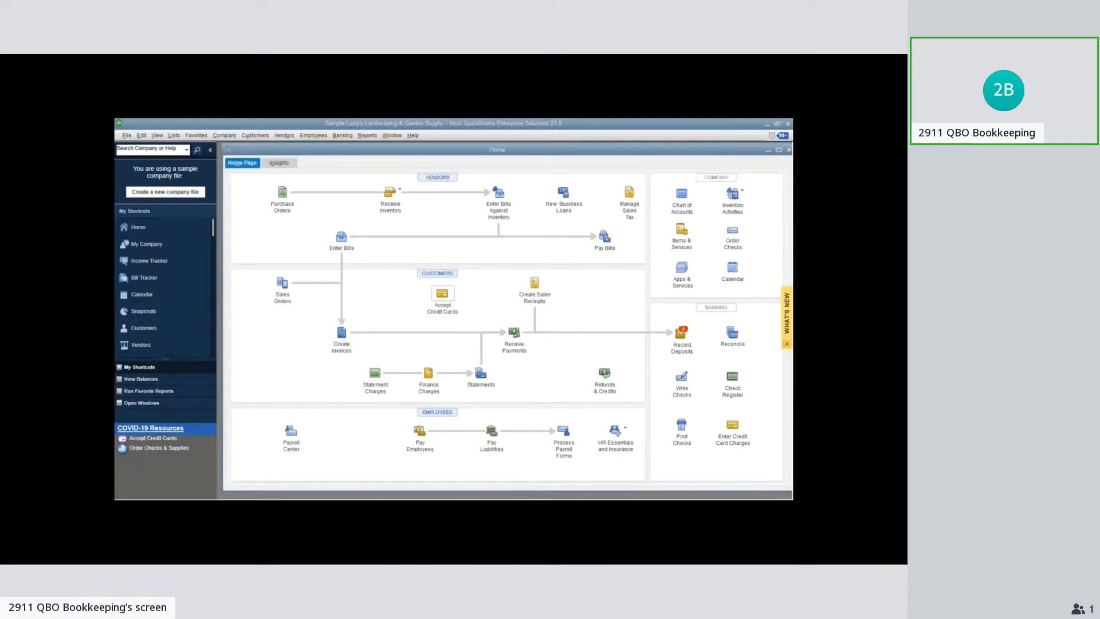
Reopen the Customer Center to view the customer list and transactions, and close it
key(Right)
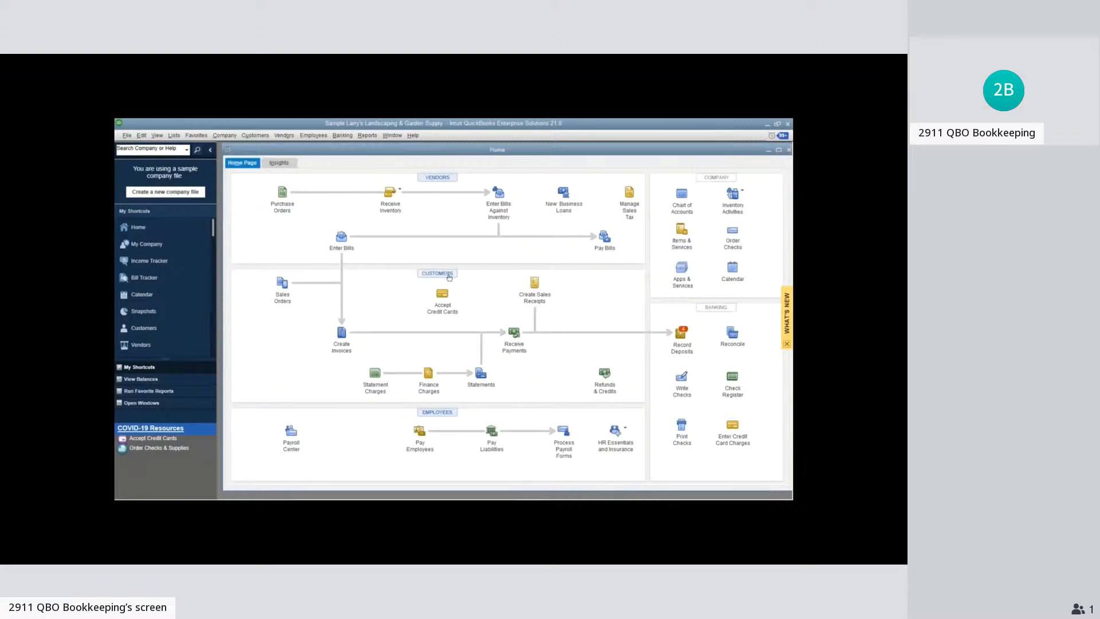
click(449, 275)
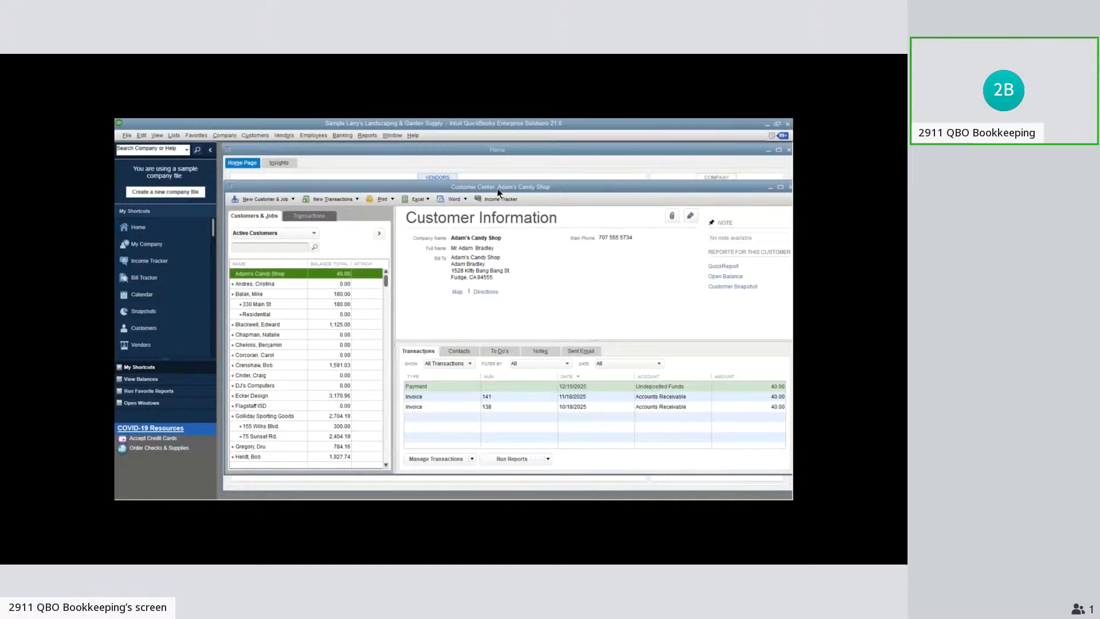
drag(498, 192, 501, 194)
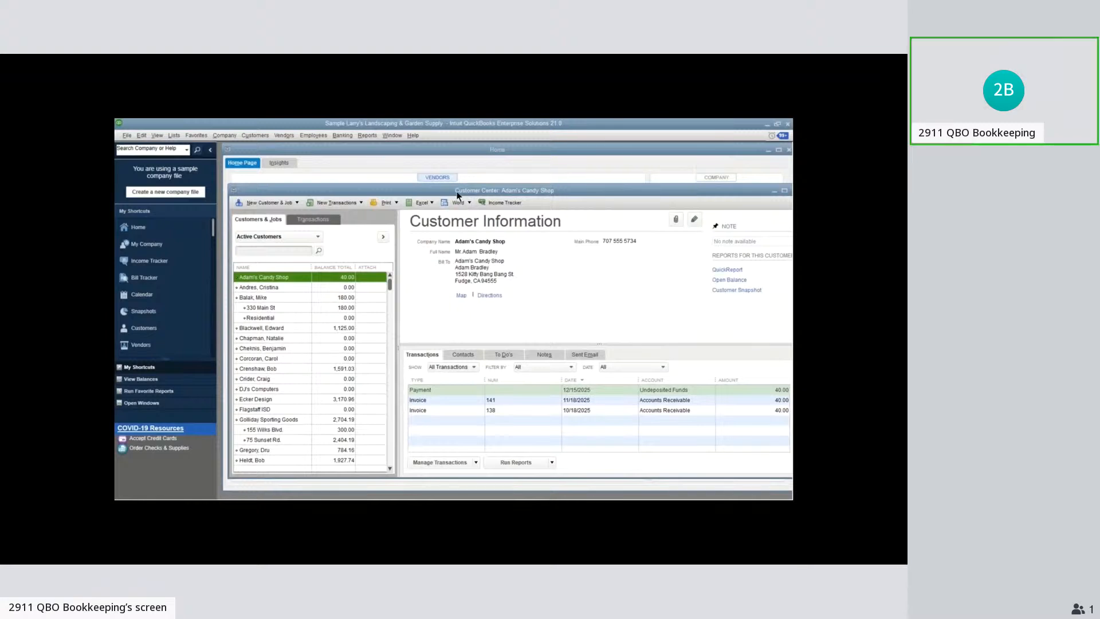
drag(458, 195, 460, 196)
key(Escape)
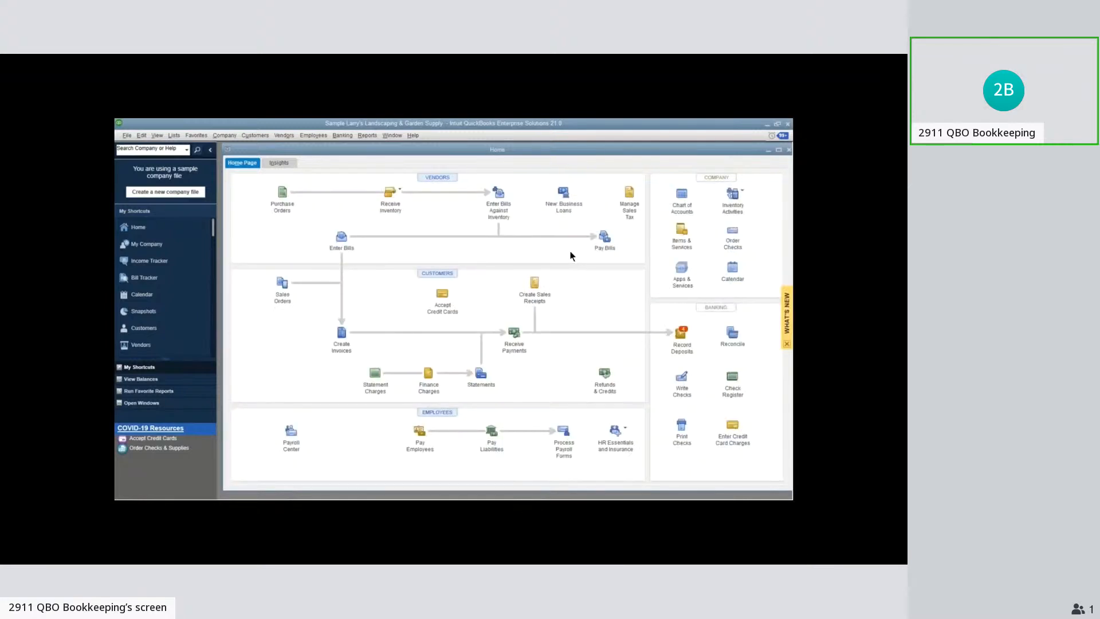
Start recording a deposit that includes the two 12/15/2003 payments of 500.00 and 275.80
click(681, 332)
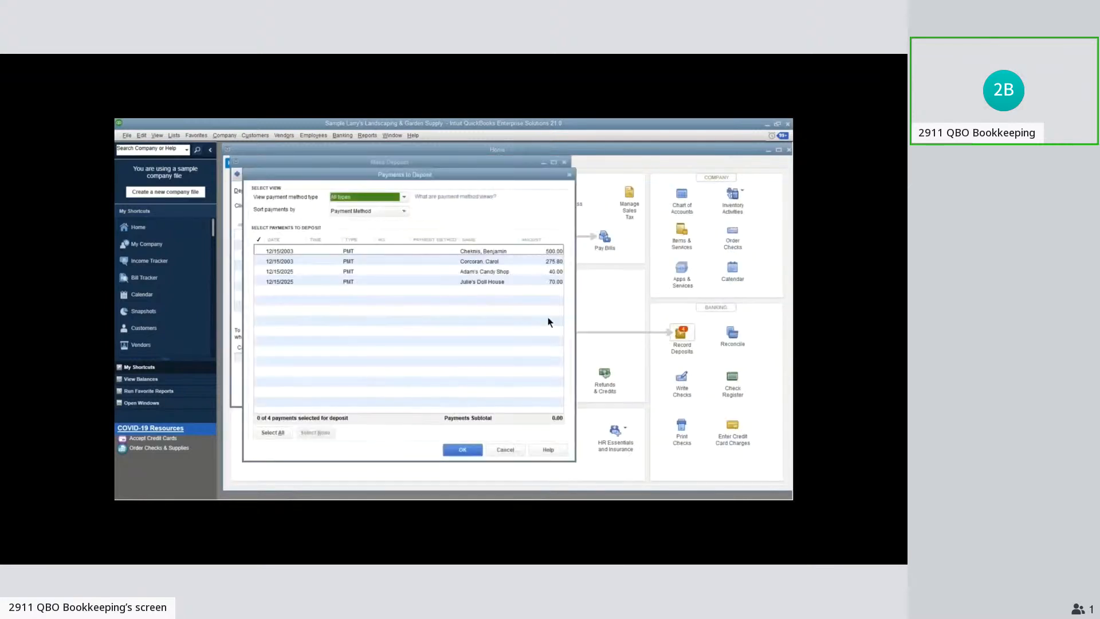
click(259, 251)
click(259, 261)
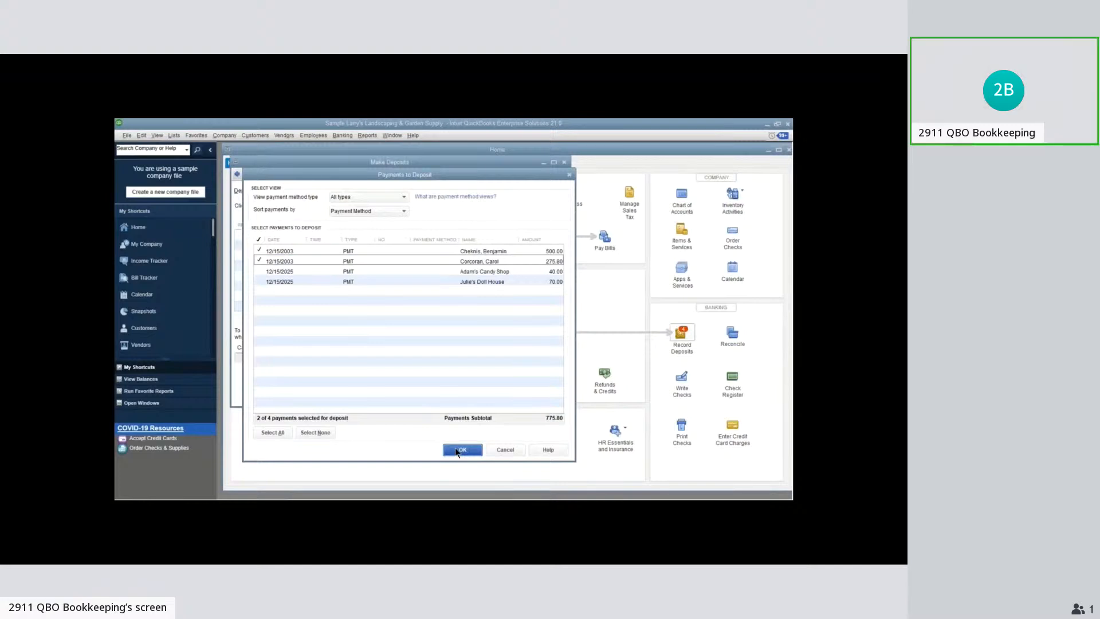
click(461, 449)
Add a deposit line received from Merchant services, using the merchant services fees account and an amount of -50
click(279, 257)
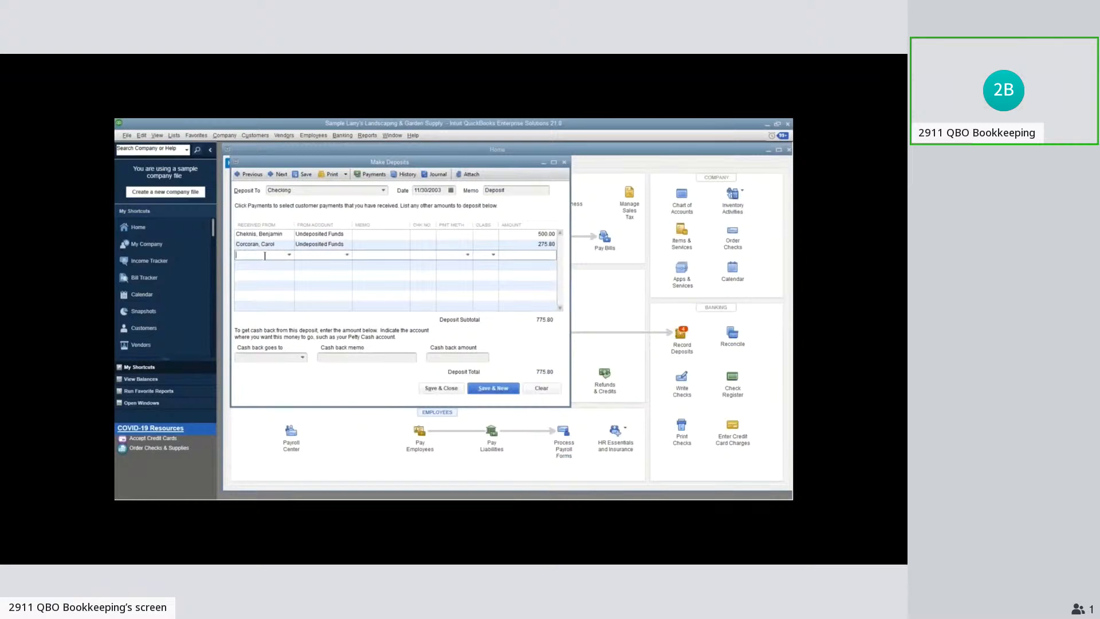
text(McCale, Ro)
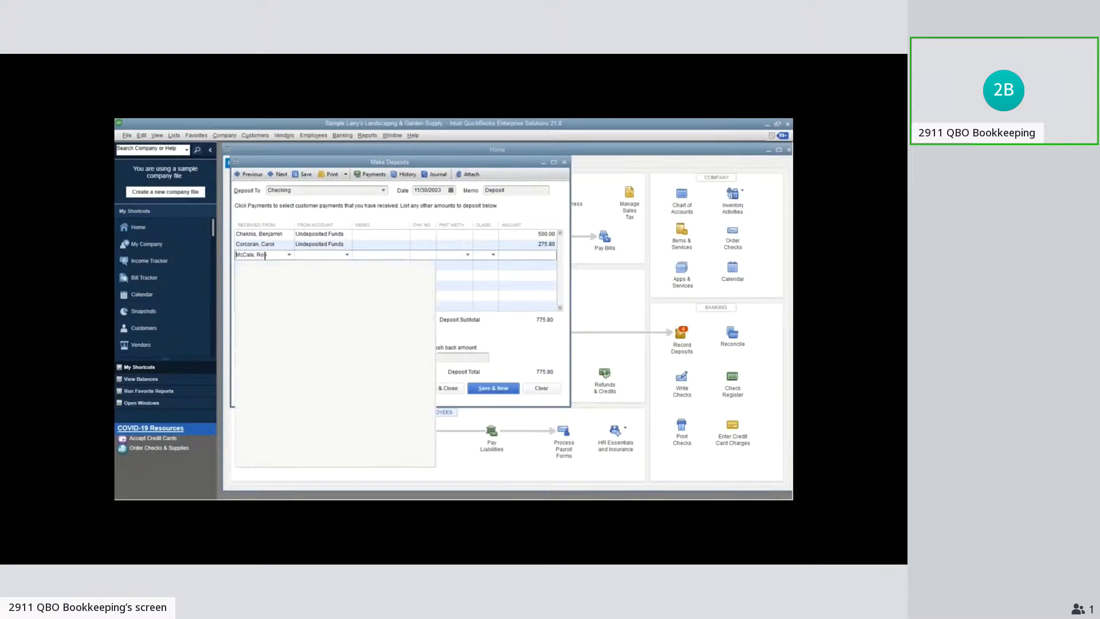
text(erchant services)
key(Tab)
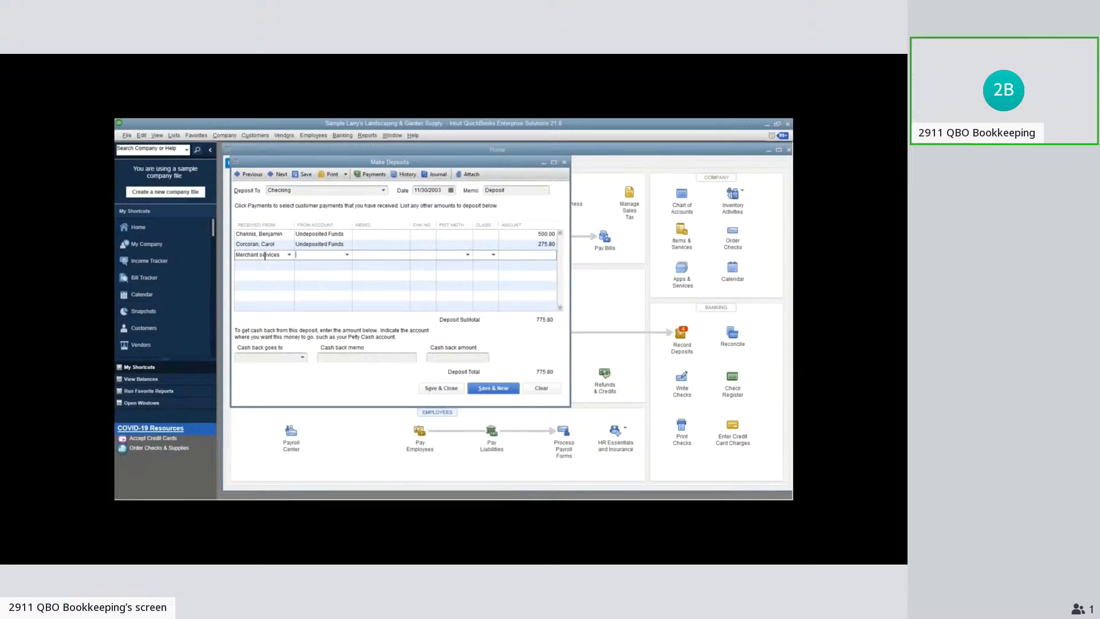
text(Merchant Service)
key(Tab)
text(-50)
key(Tab)
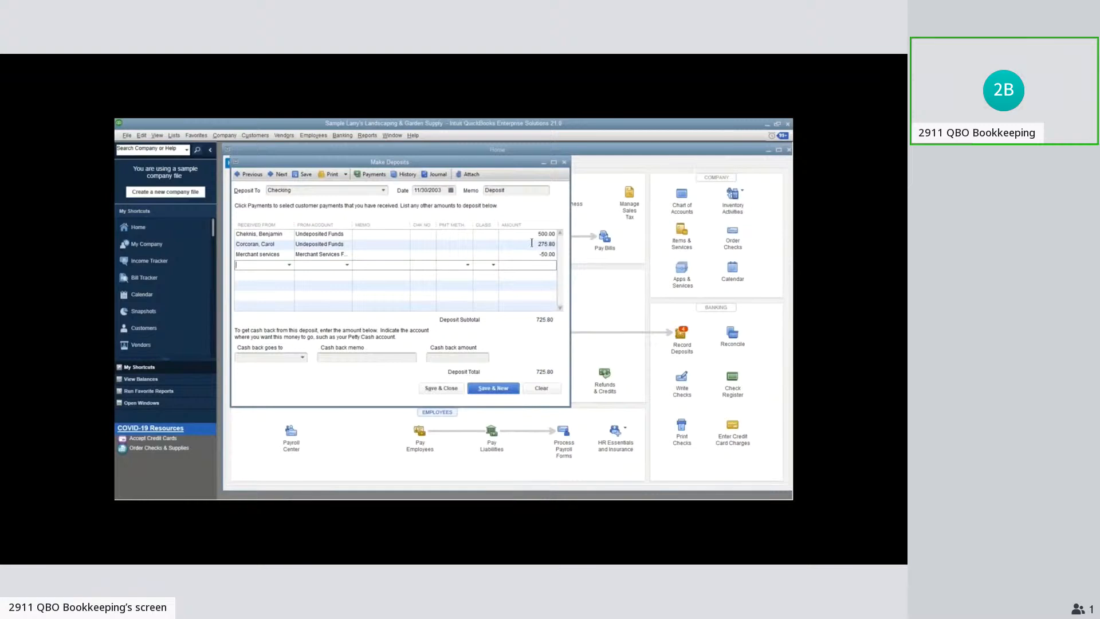
key(shift+Tab)
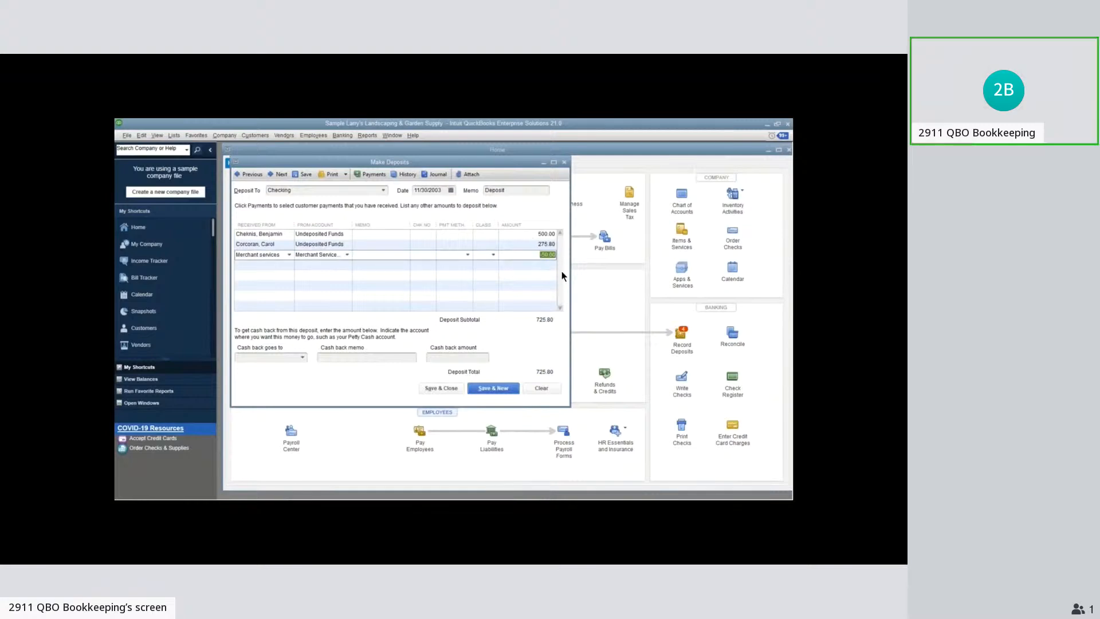
Clear the unsaved deposit's lines and close the deposit form
click(538, 388)
click(539, 387)
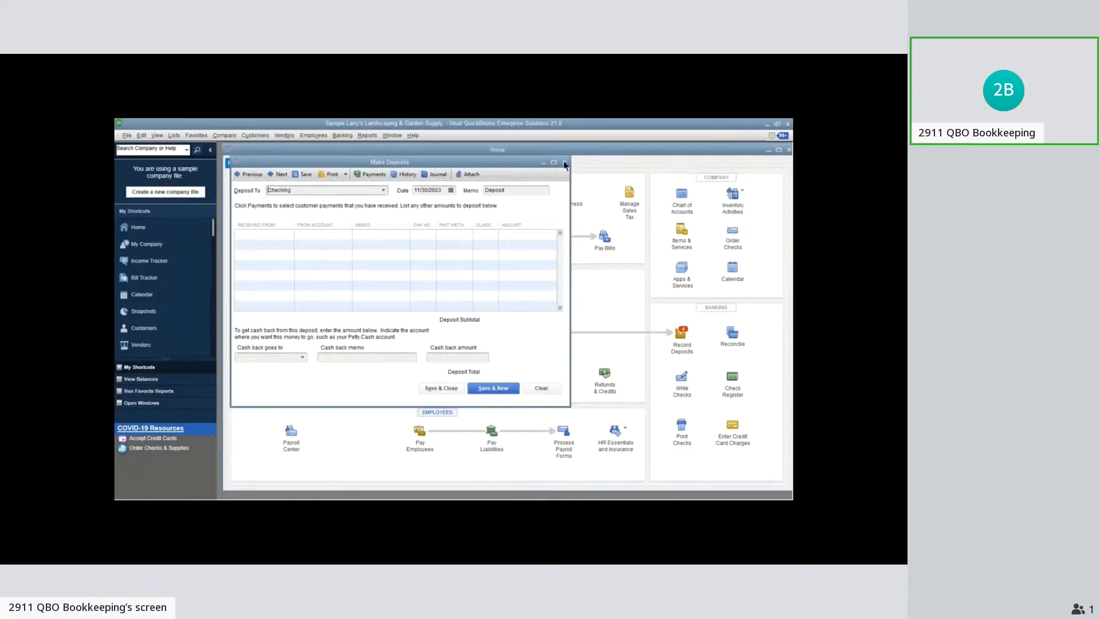
click(565, 164)
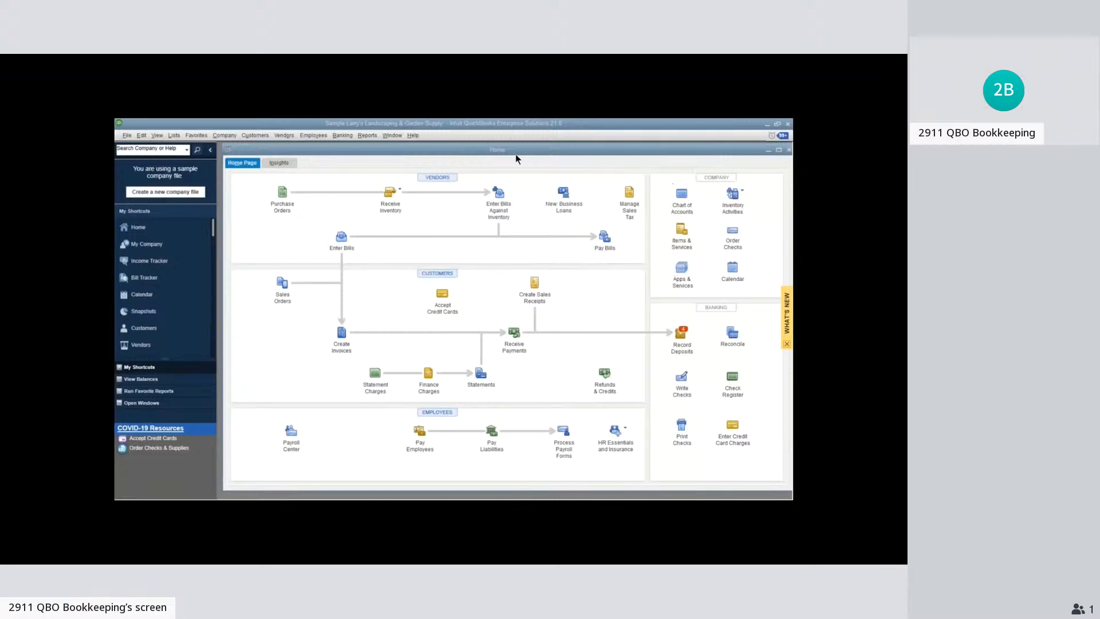
click(368, 136)
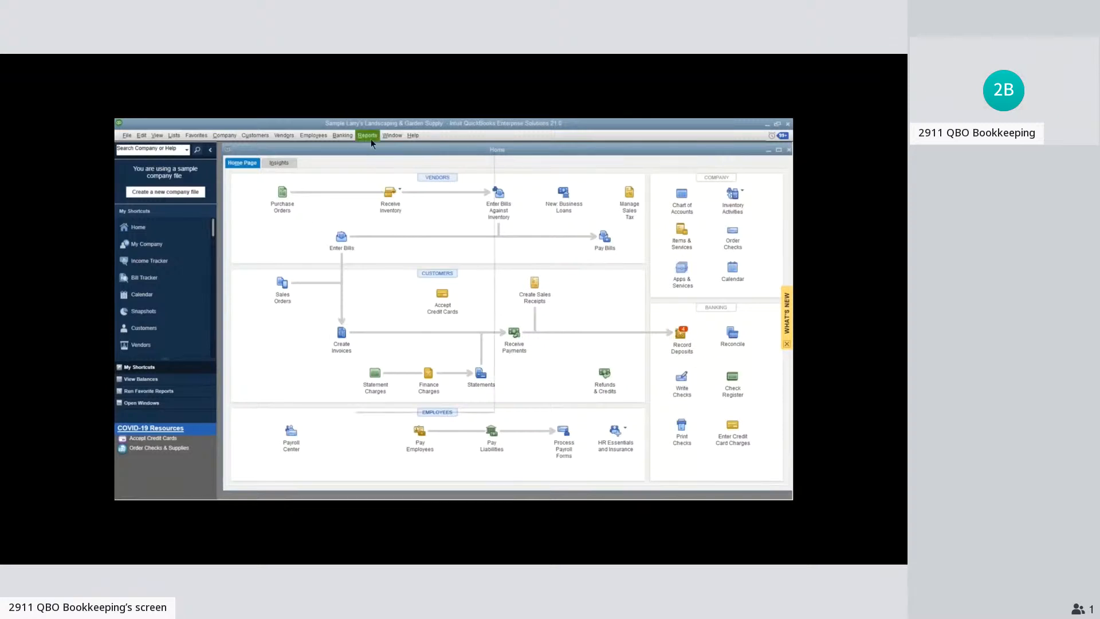
click(526, 280)
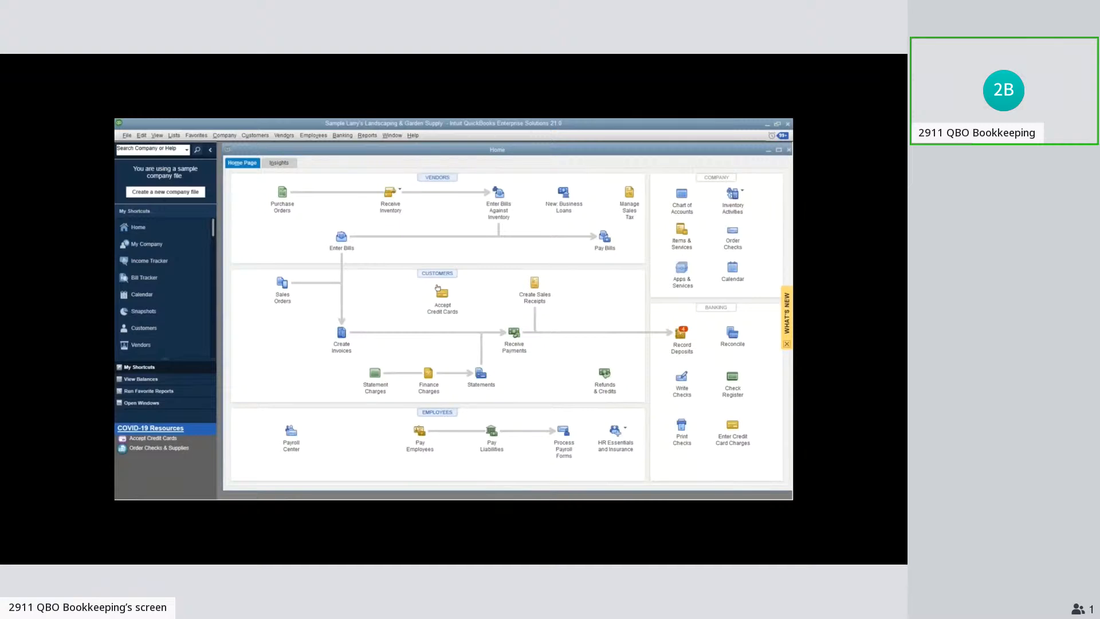
View a residential customer's 11/30/2025 invoice for 300.00 from the Customer Center, and close the invoice and the center
click(437, 274)
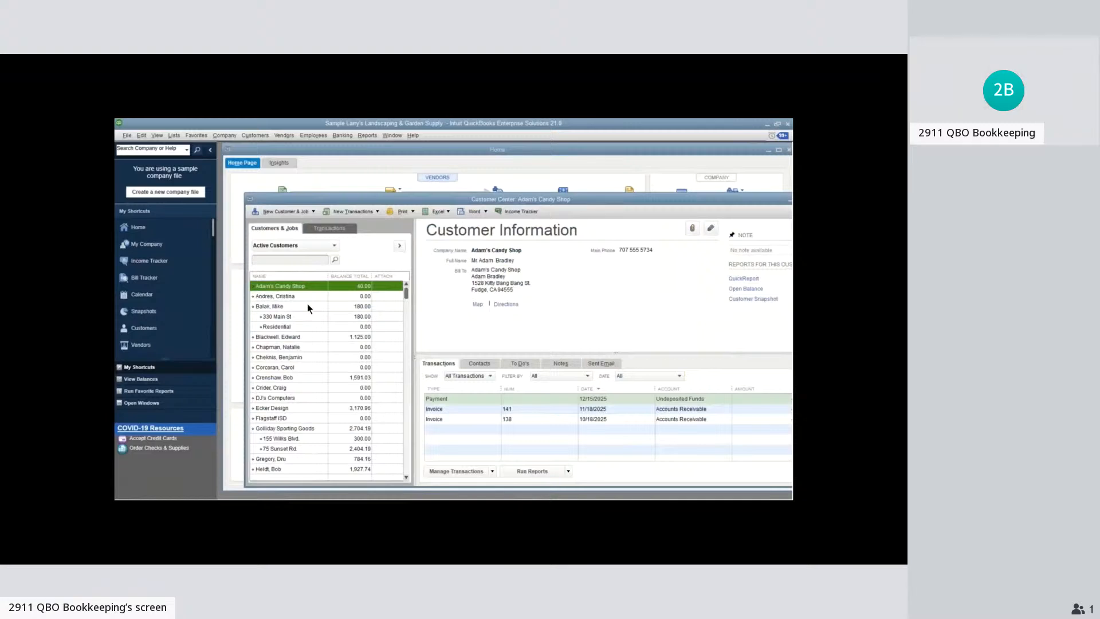
click(311, 358)
double_click(473, 411)
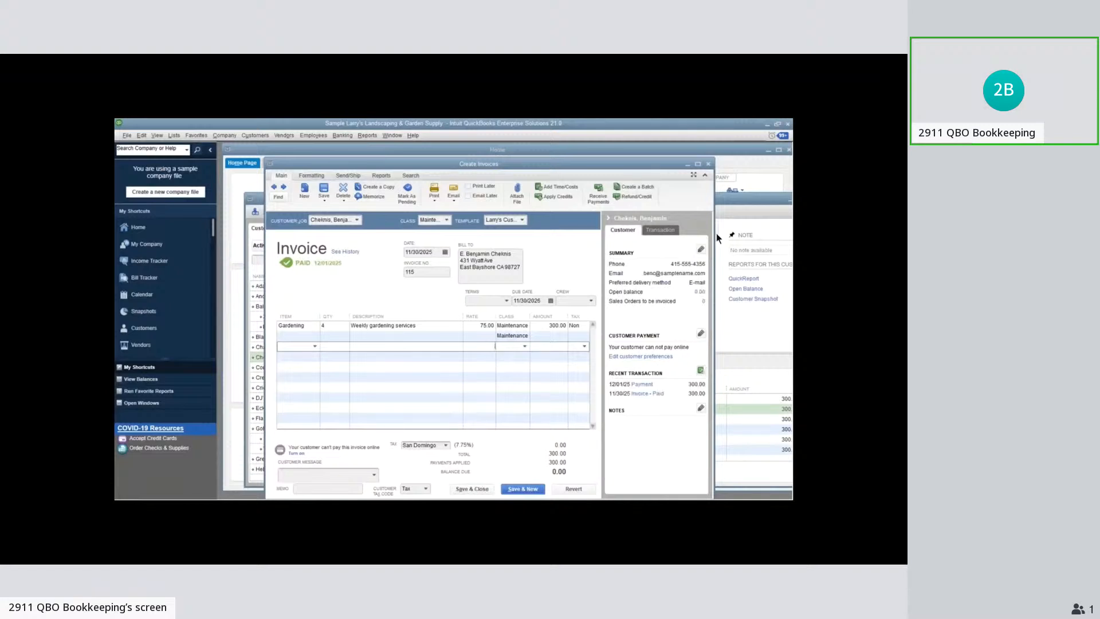
click(710, 165)
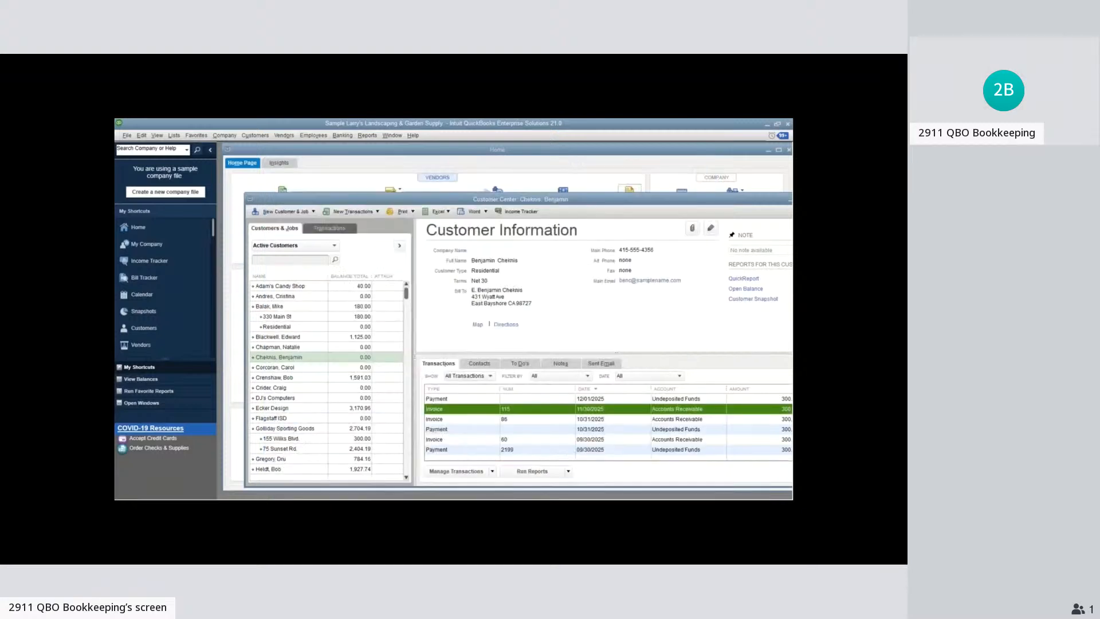
drag(478, 204, 466, 186)
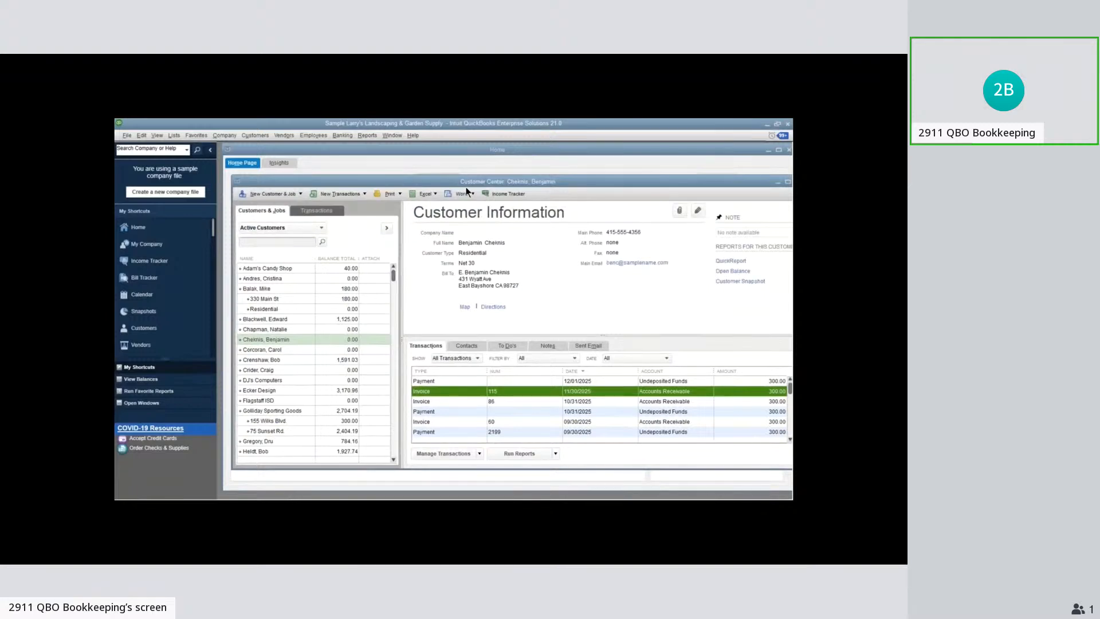
key(Escape)
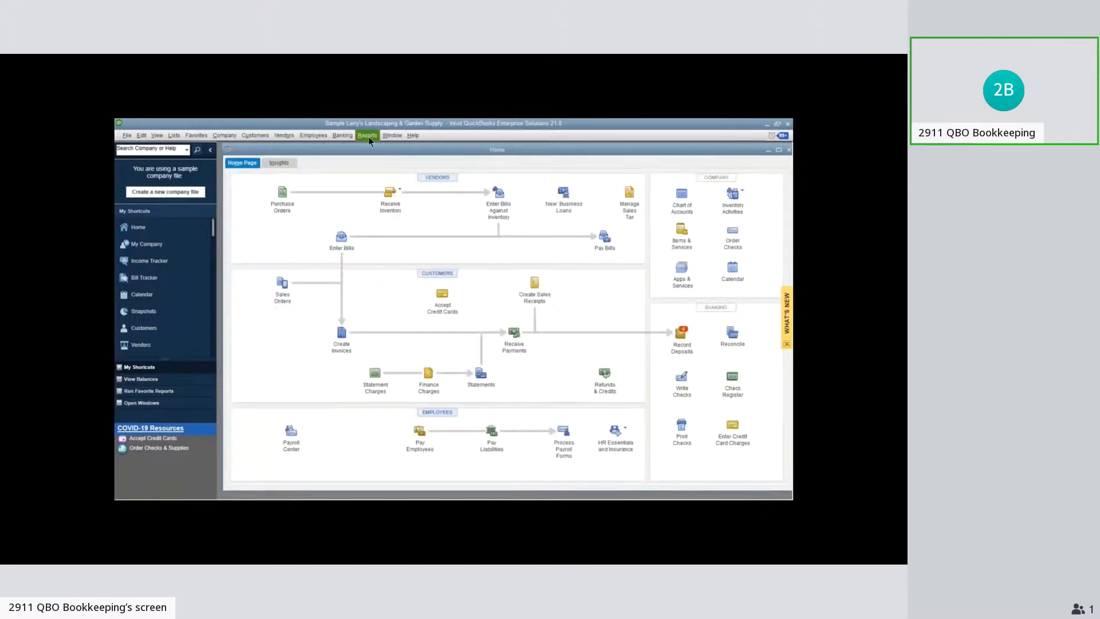
click(369, 136)
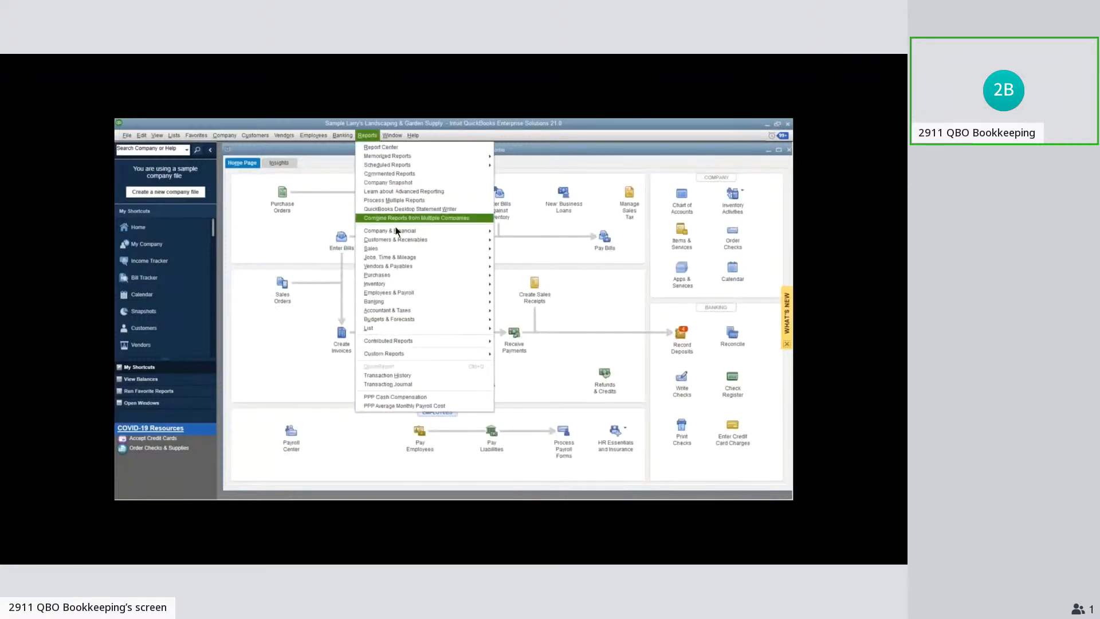
click(395, 221)
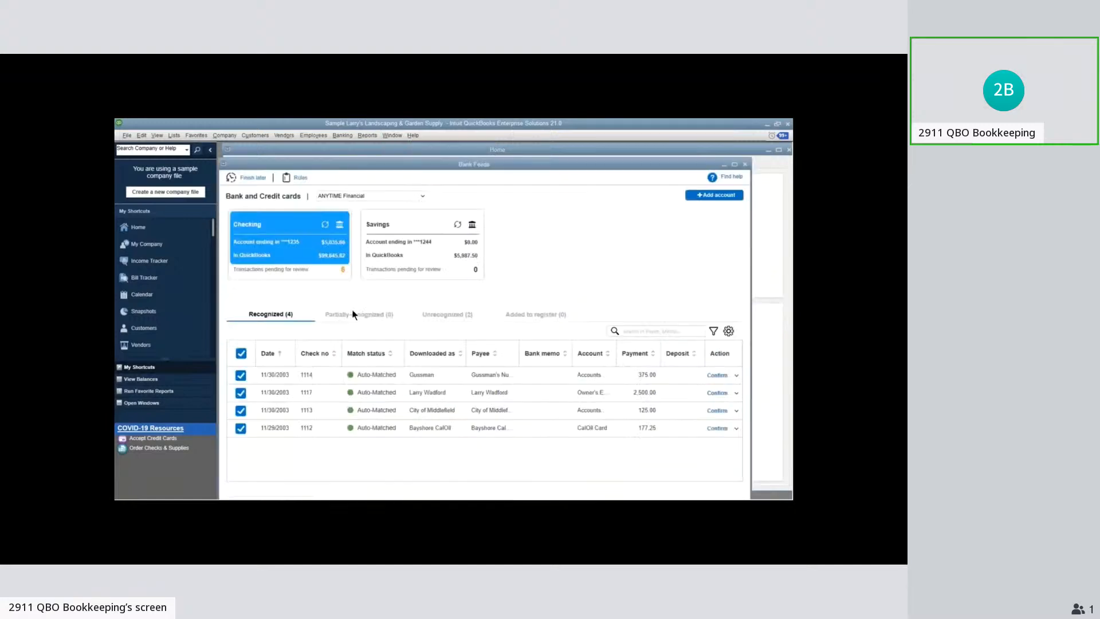
In Bank Feeds, match the unrecognized 11/30/2003 bank service charge to the 127.20 Conner Garden Supplies bill with the Resolve option enabled
click(447, 314)
click(737, 376)
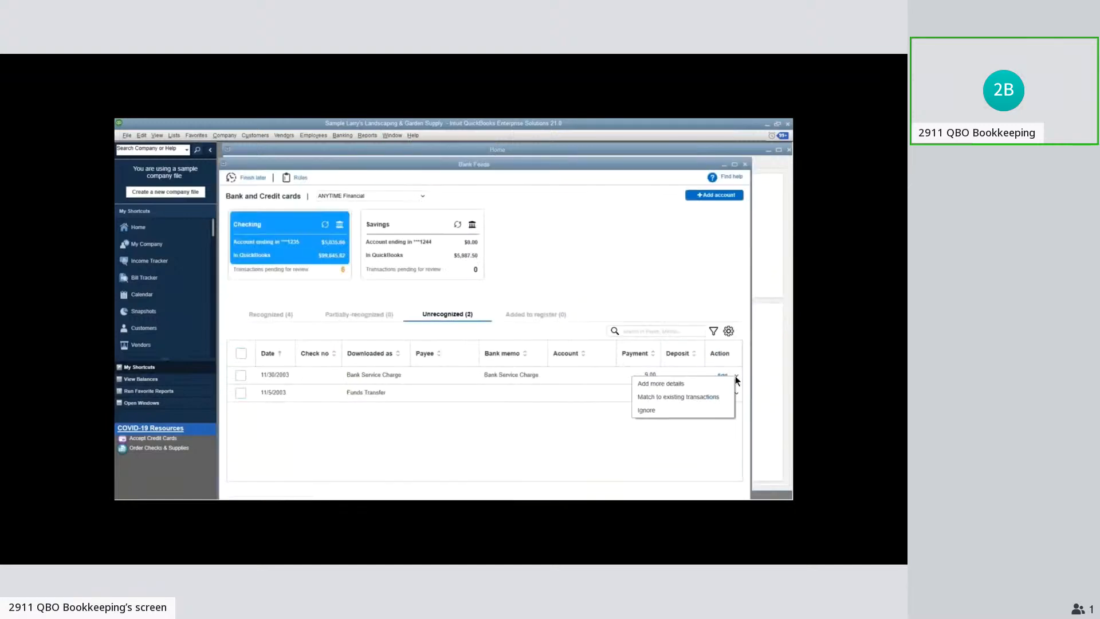
click(723, 397)
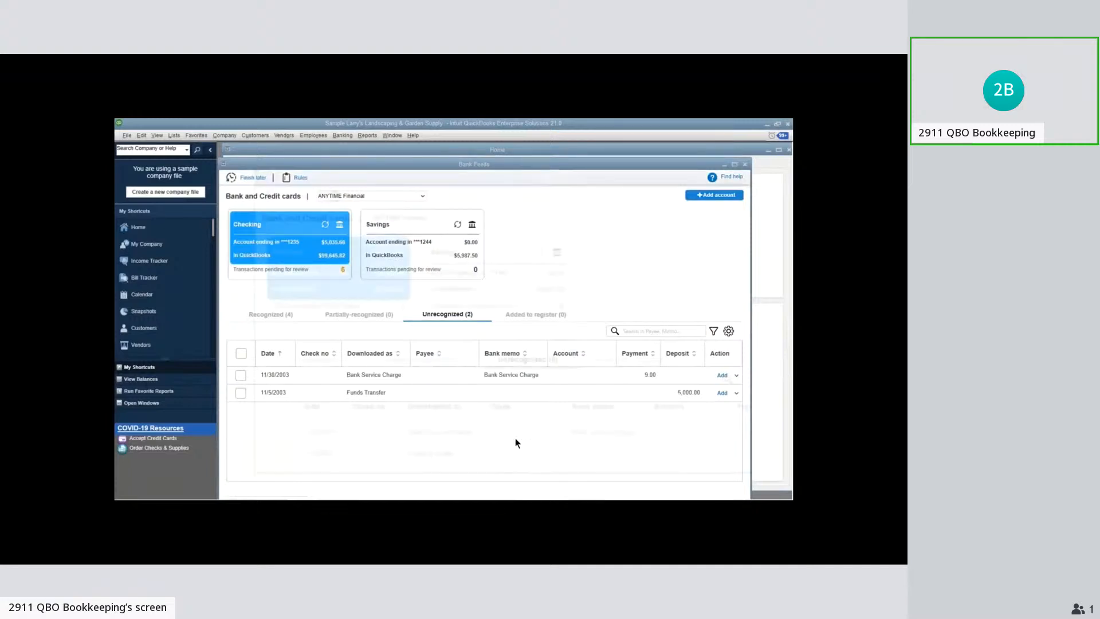
click(273, 296)
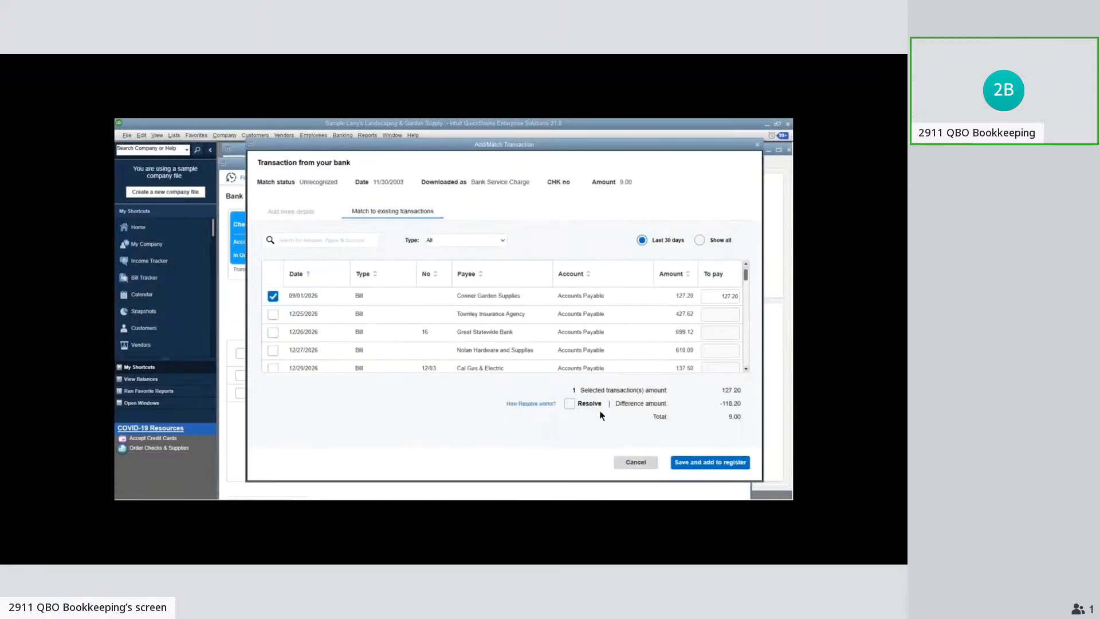
click(599, 410)
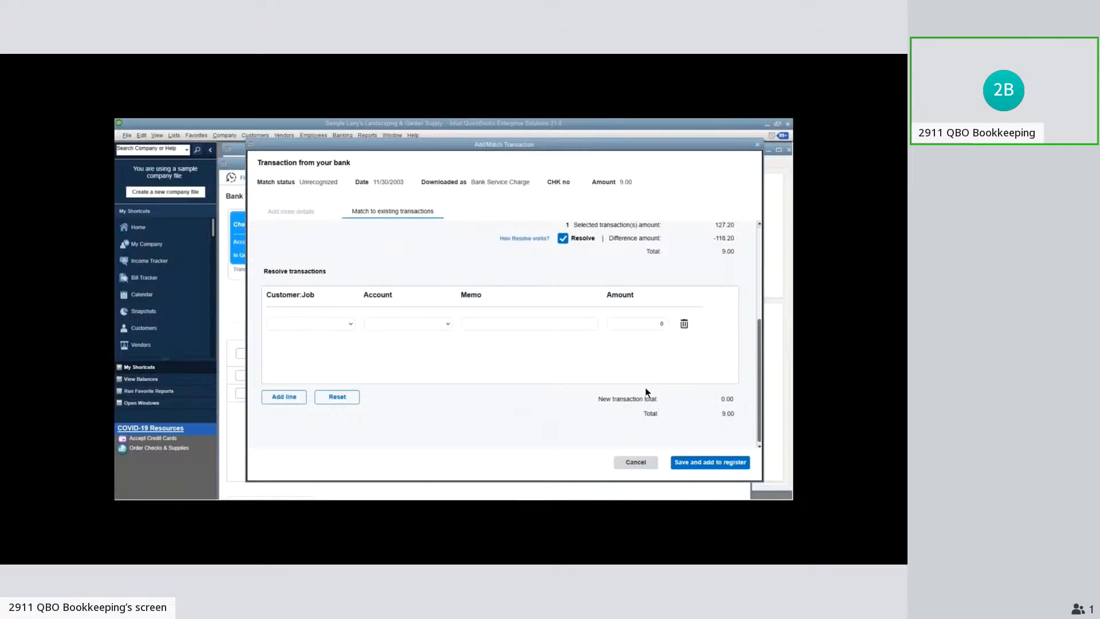
Discard the changes to the bank service charge match and close Bank Feeds
click(637, 462)
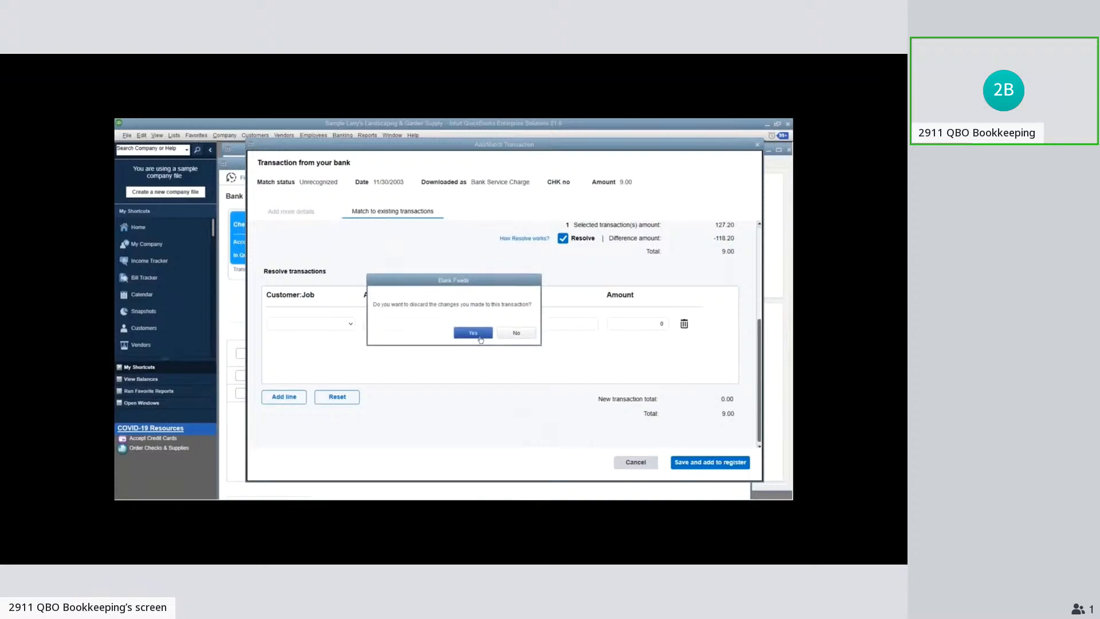
click(479, 337)
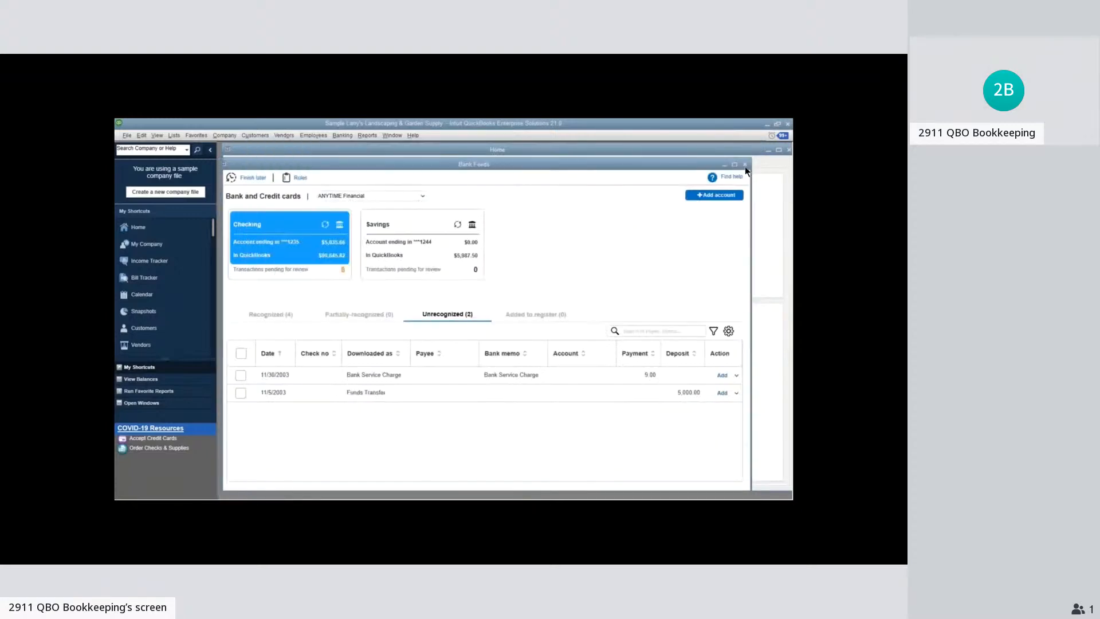
click(745, 165)
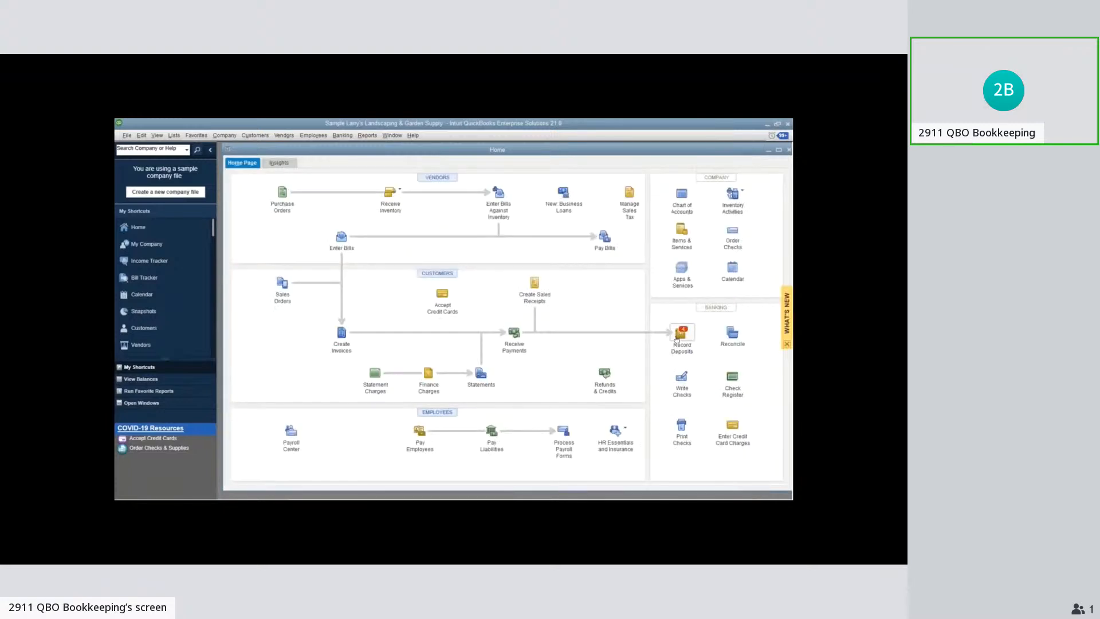
View the list of customer payments available for deposit and close it
click(681, 335)
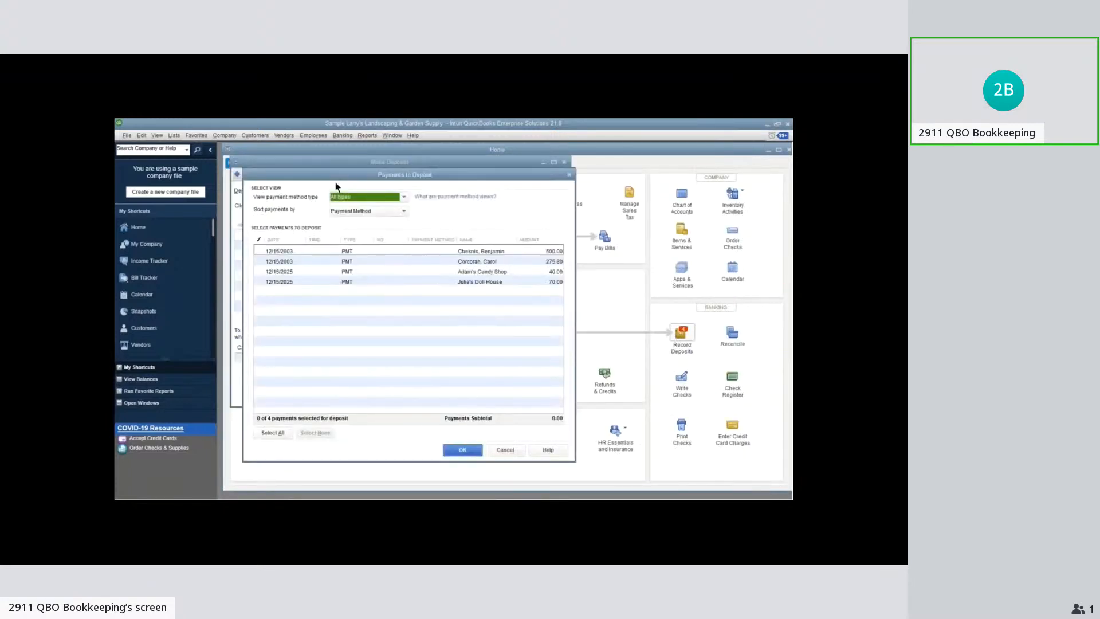
click(567, 176)
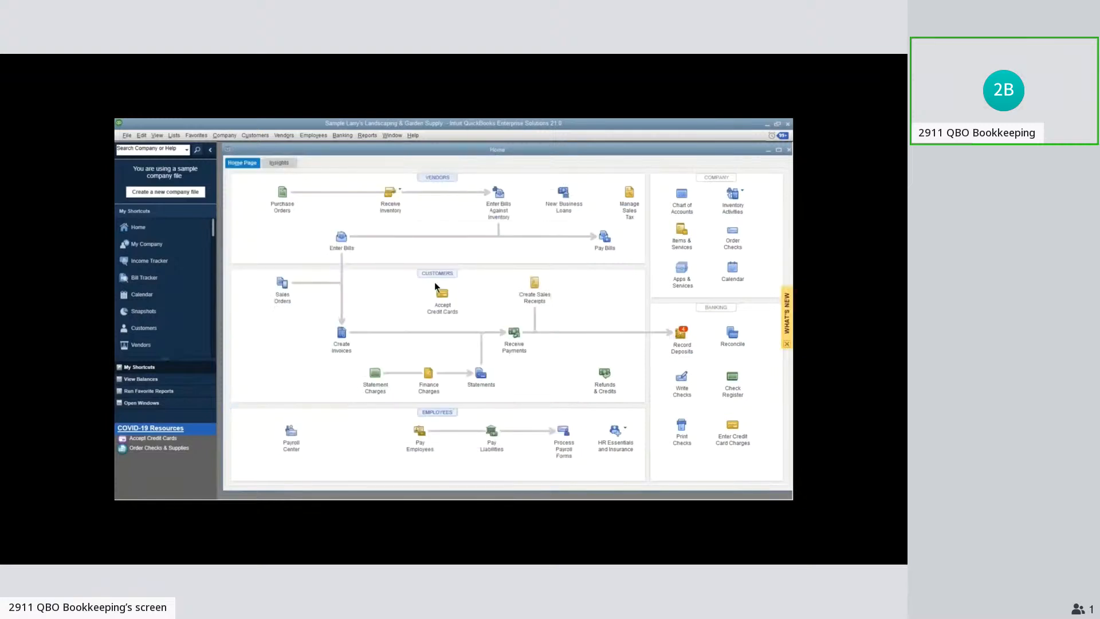
From the Customer Center, open the 12/15/2003 pest control invoice for 275.80
click(434, 282)
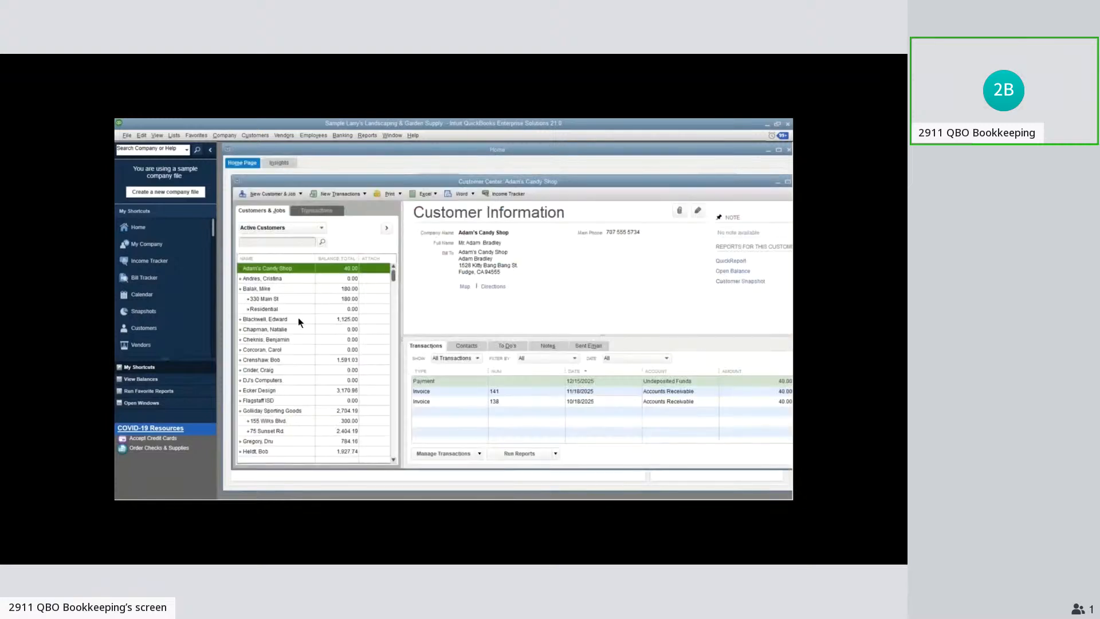
click(287, 349)
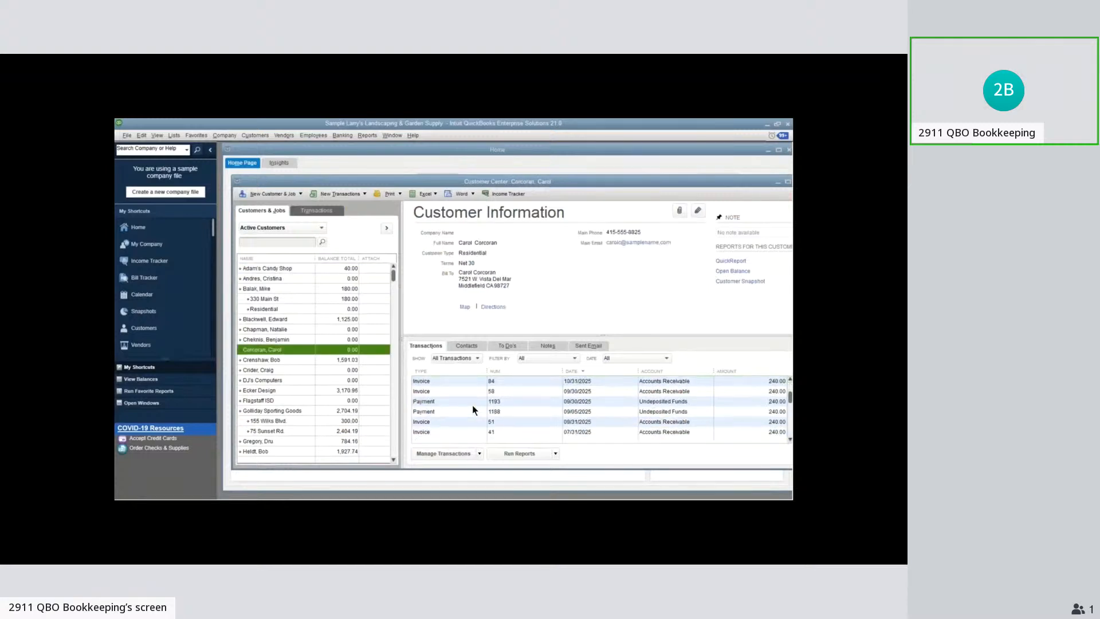
scroll(464, 418, down, 2)
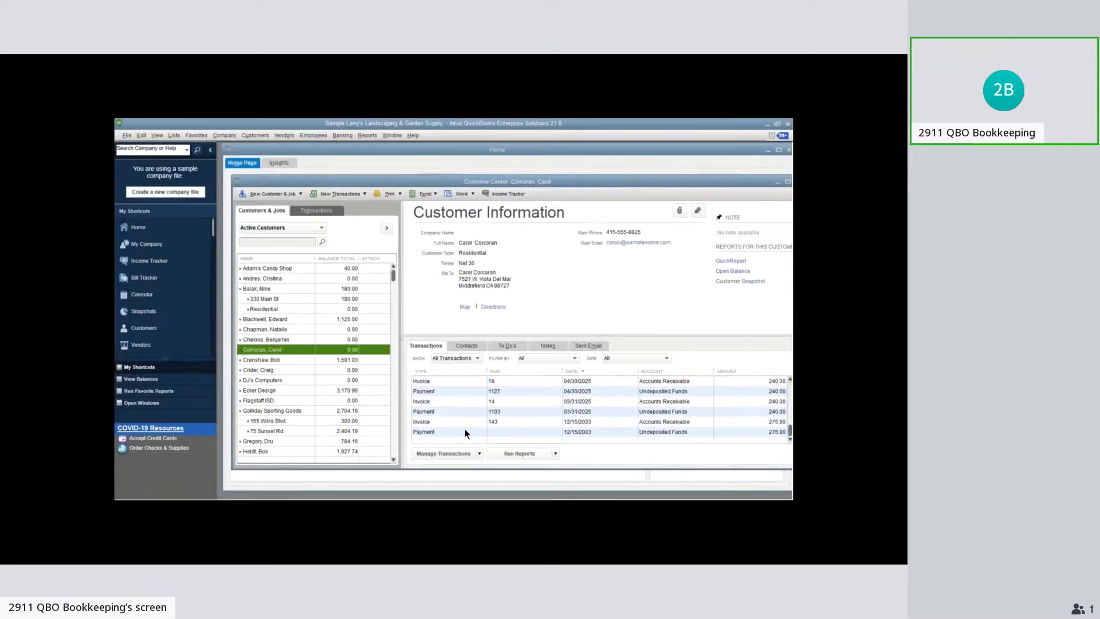
click(464, 423)
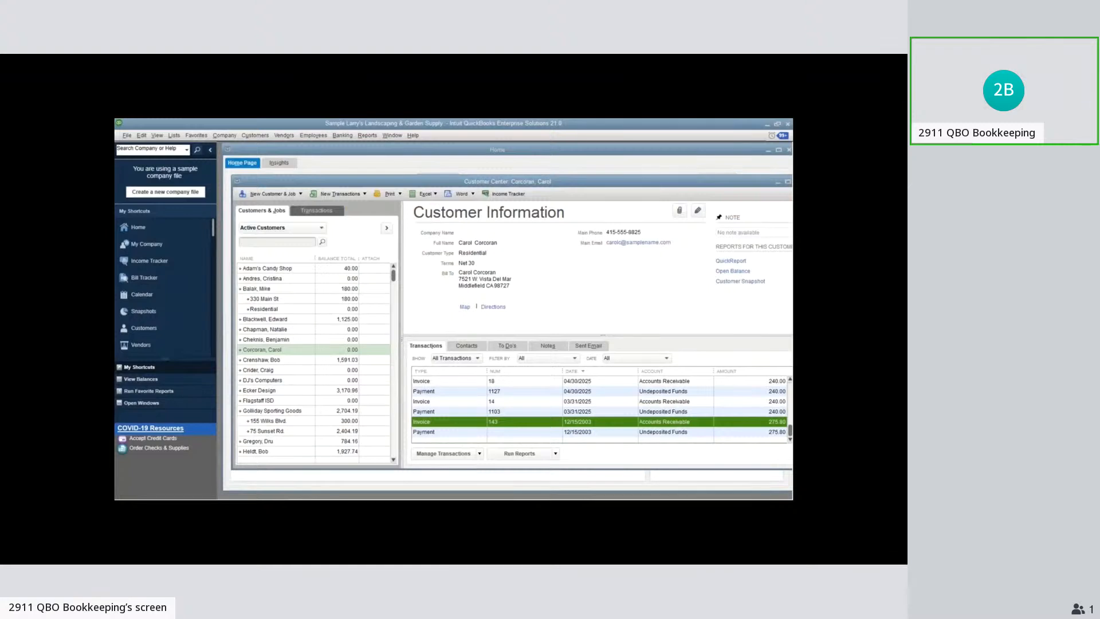
double_click(464, 422)
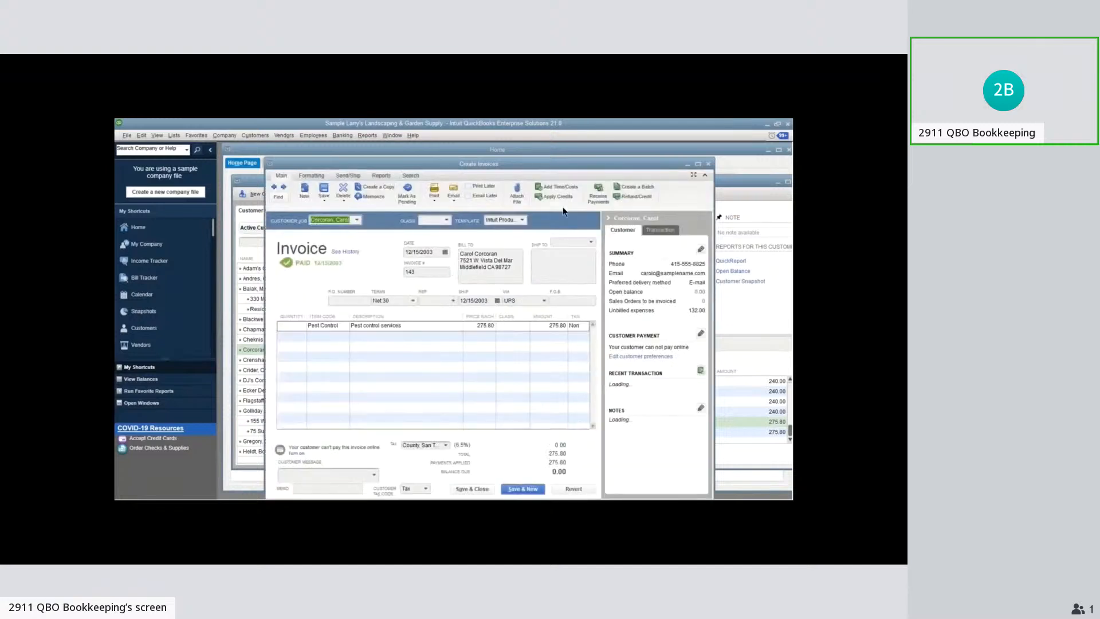
Trace the 275.80 invoice through its transaction history to the linked payment, and follow that payment's history back to the invoice
key(ctrl+h)
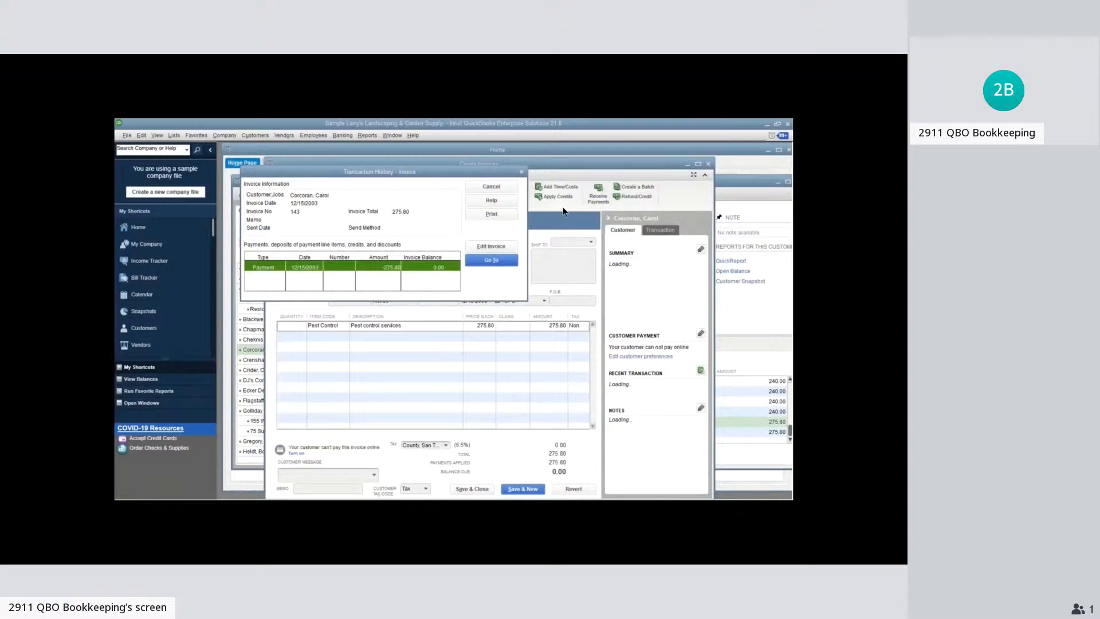
click(491, 259)
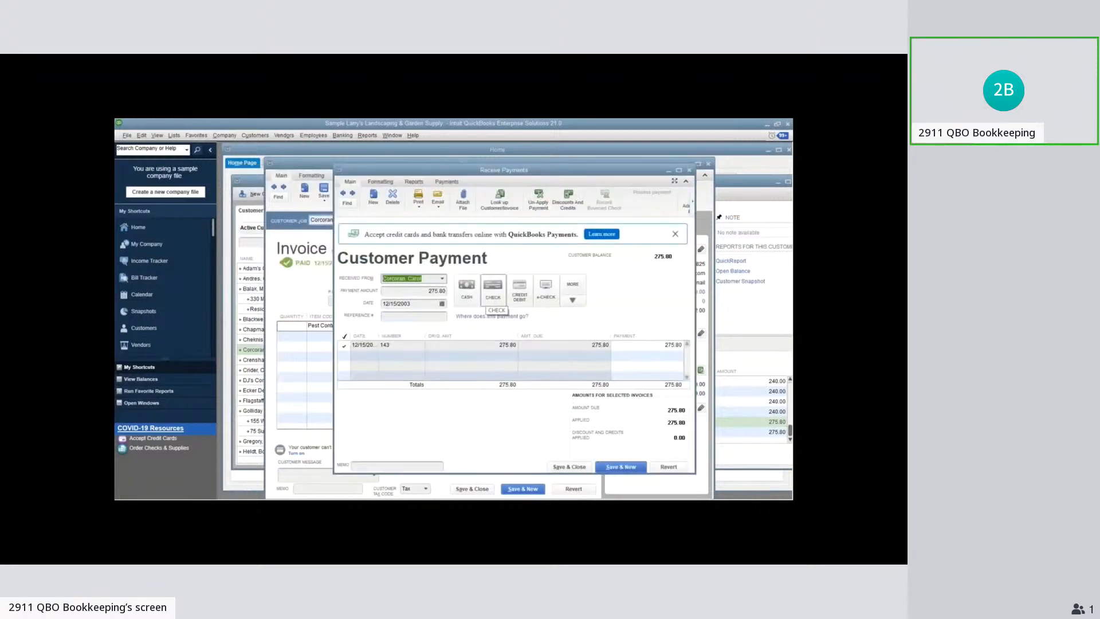
key(ctrl+h)
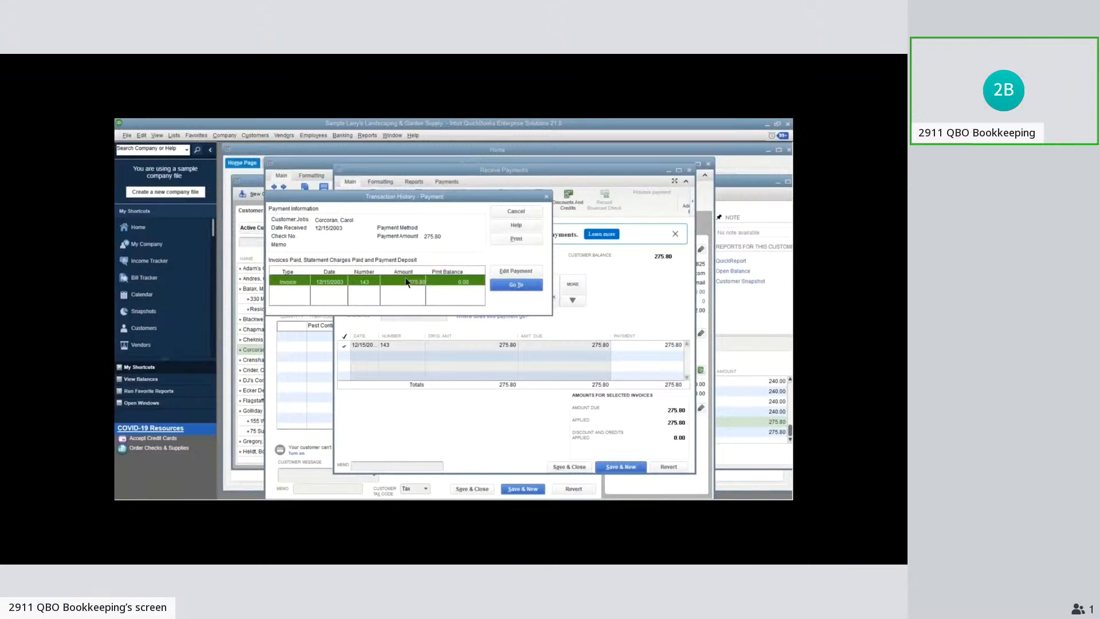
double_click(404, 280)
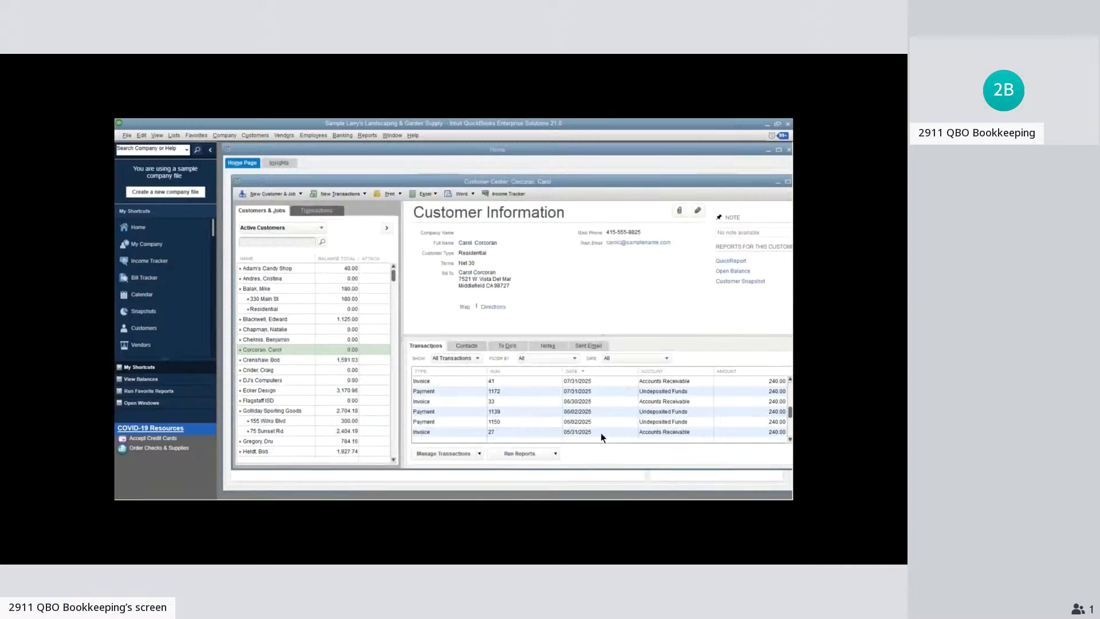
Open the other customer's 12/15/2003 payment of 500.00, view its transaction history, and close both
click(304, 342)
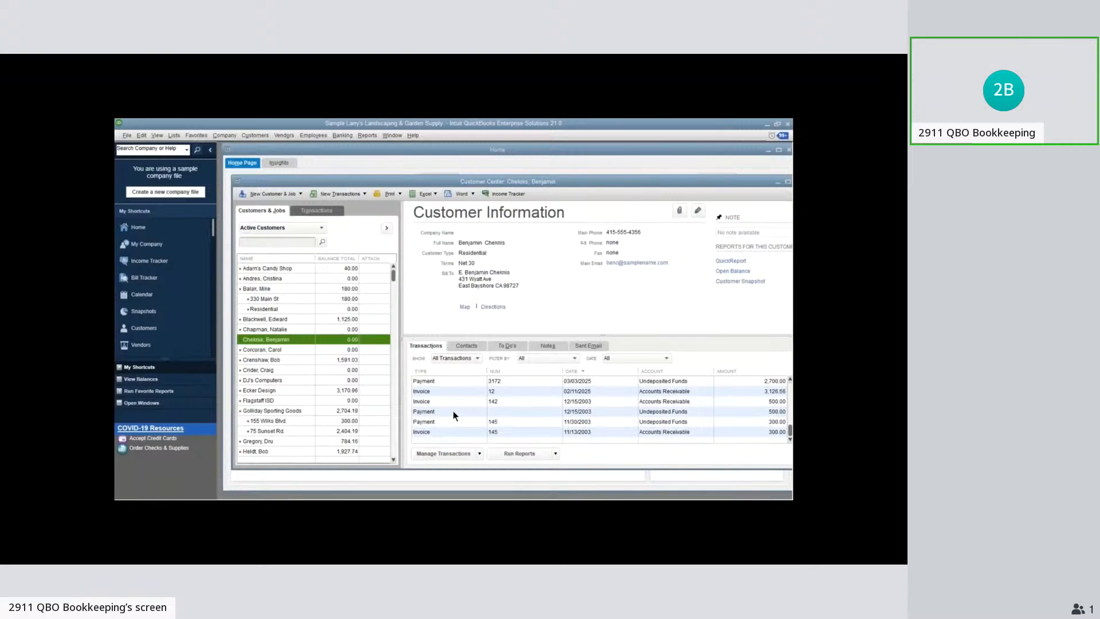
click(453, 410)
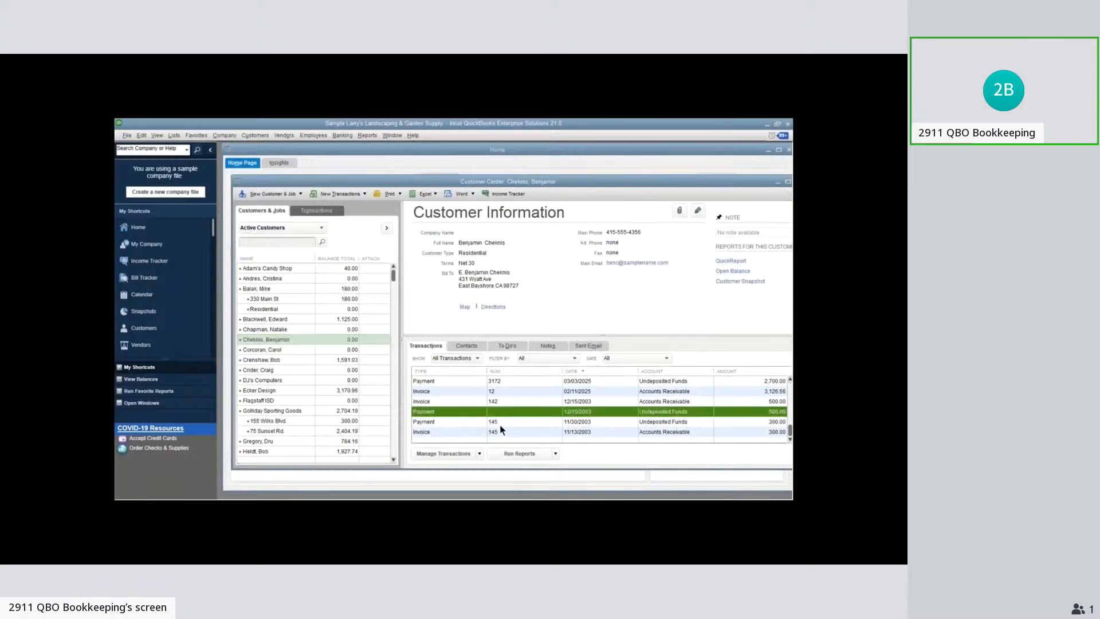
double_click(445, 411)
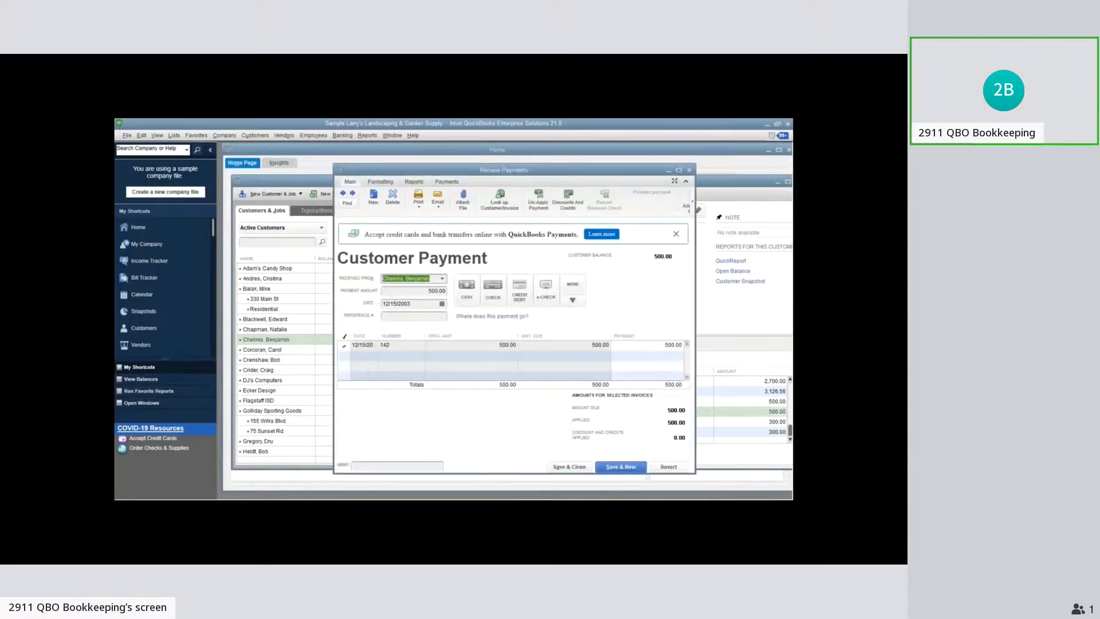
key(ctrl+h)
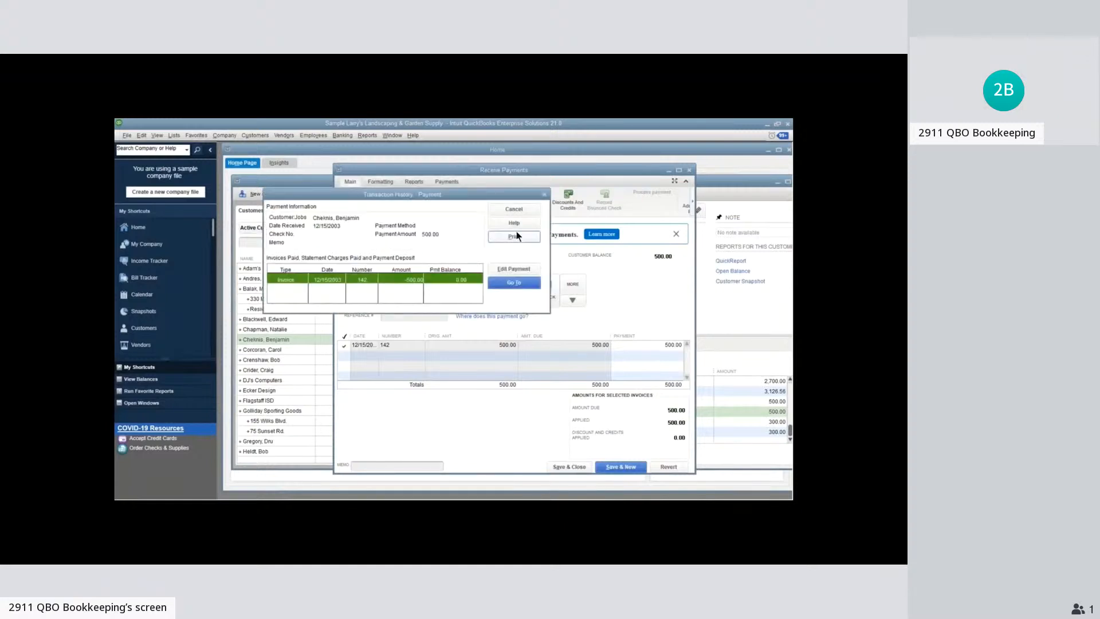
key(Escape)
key(Escape)
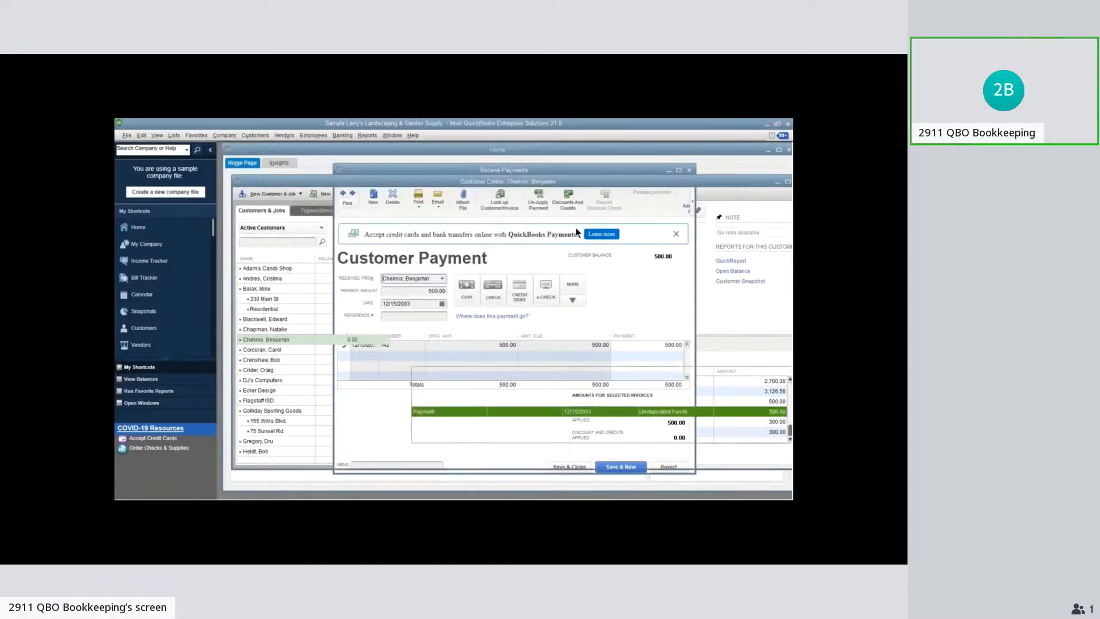
Open the same customer's 12/15/2003 invoice for 500.00 and view its transaction history
click(457, 403)
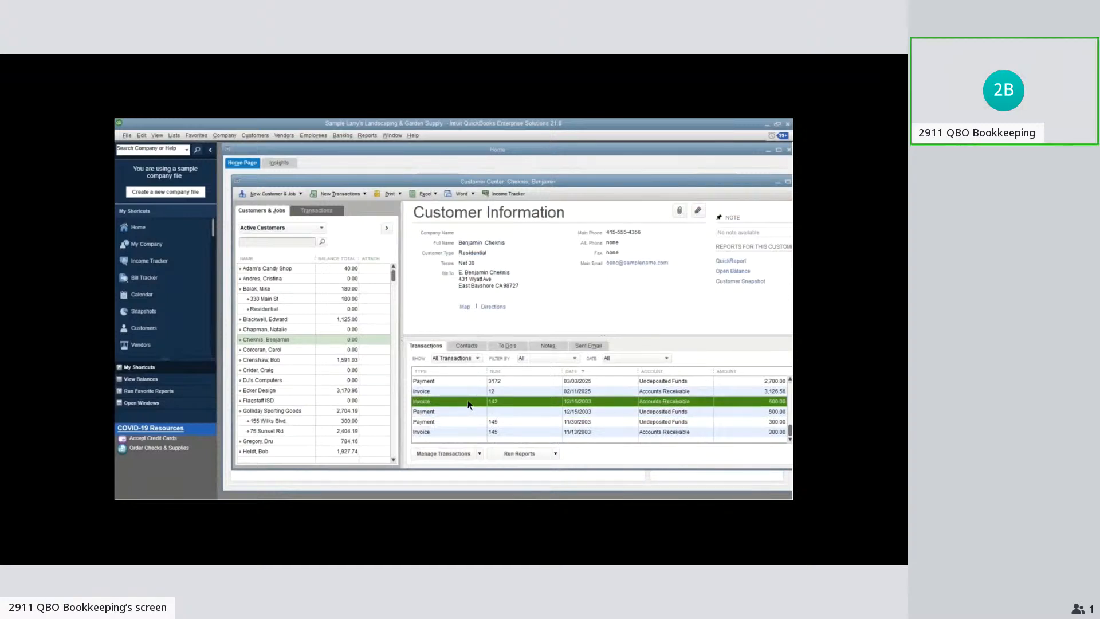
double_click(469, 405)
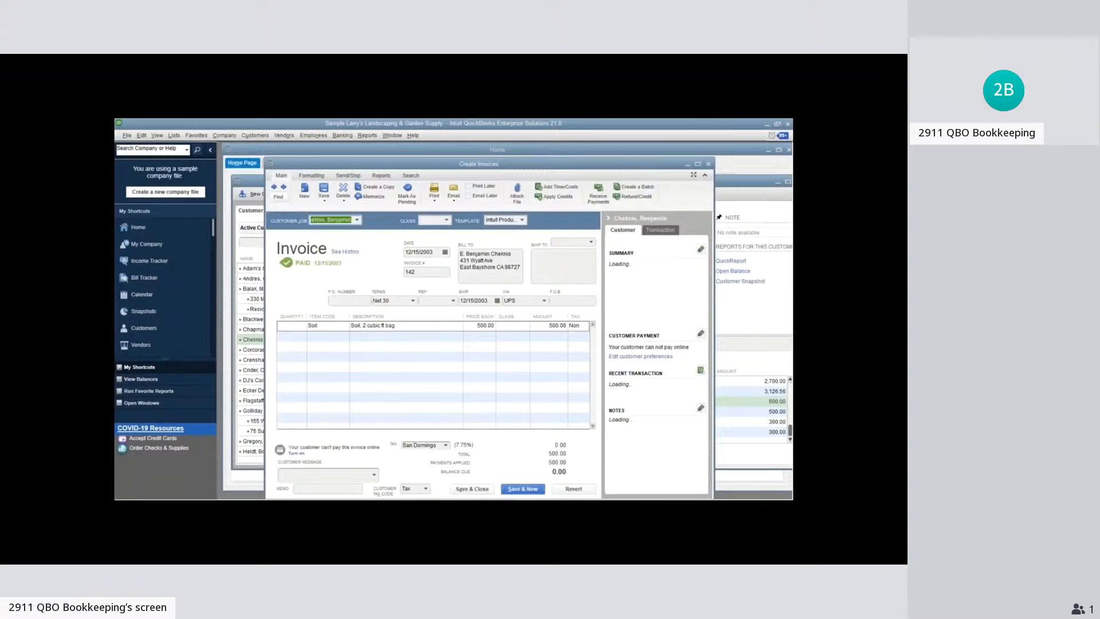
key(ctrl+h)
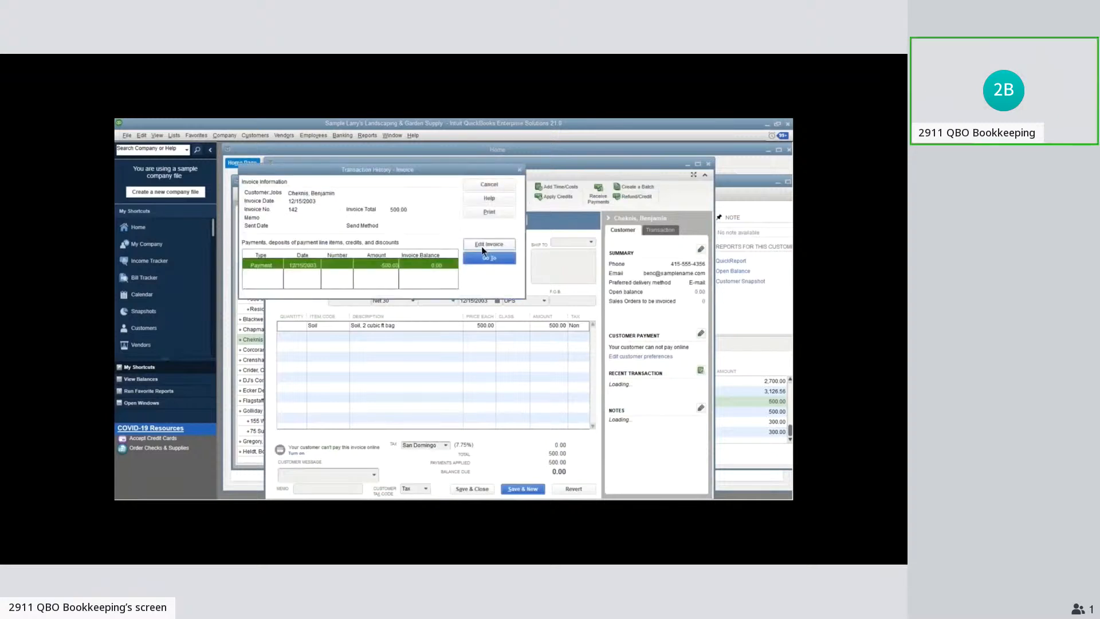
Follow the 500.00 invoice's history to its linked payment, and close the payment and invoice windows
click(489, 258)
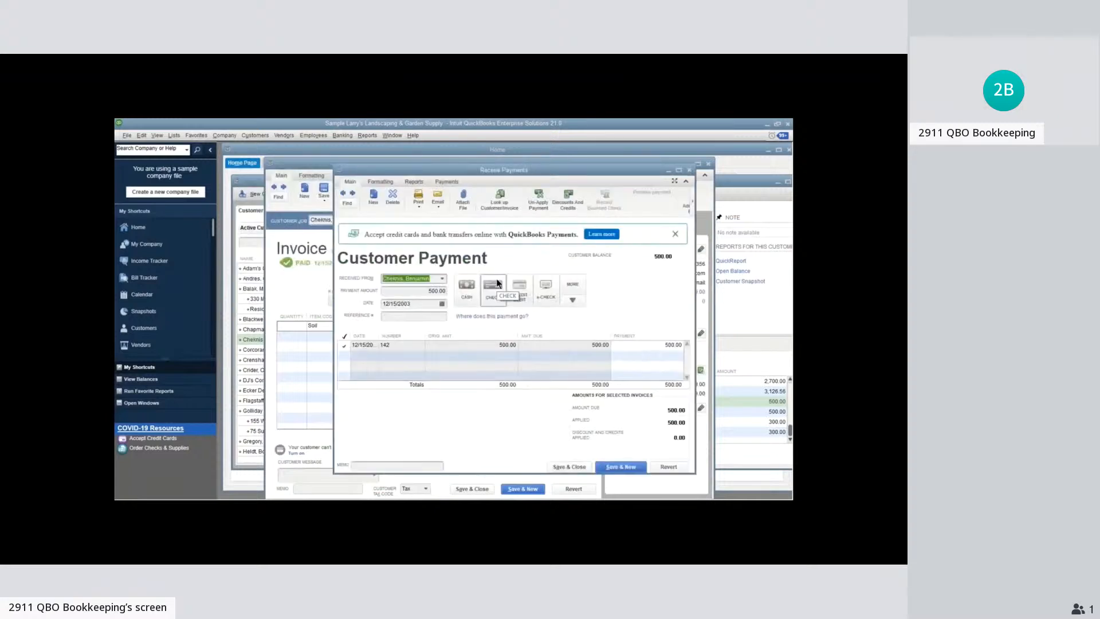
click(707, 165)
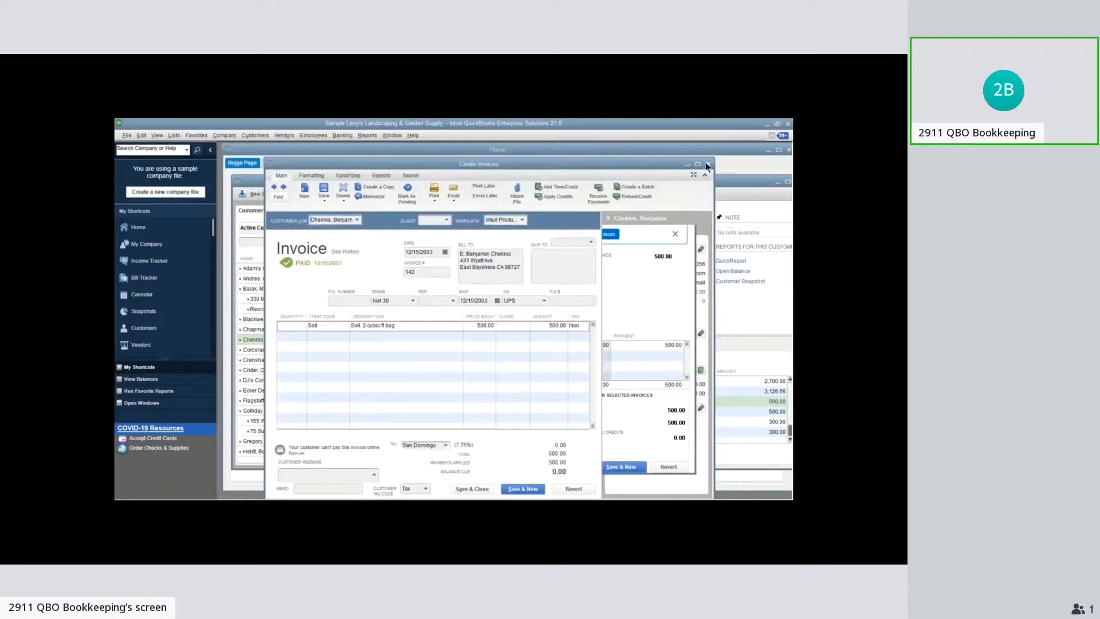
click(708, 164)
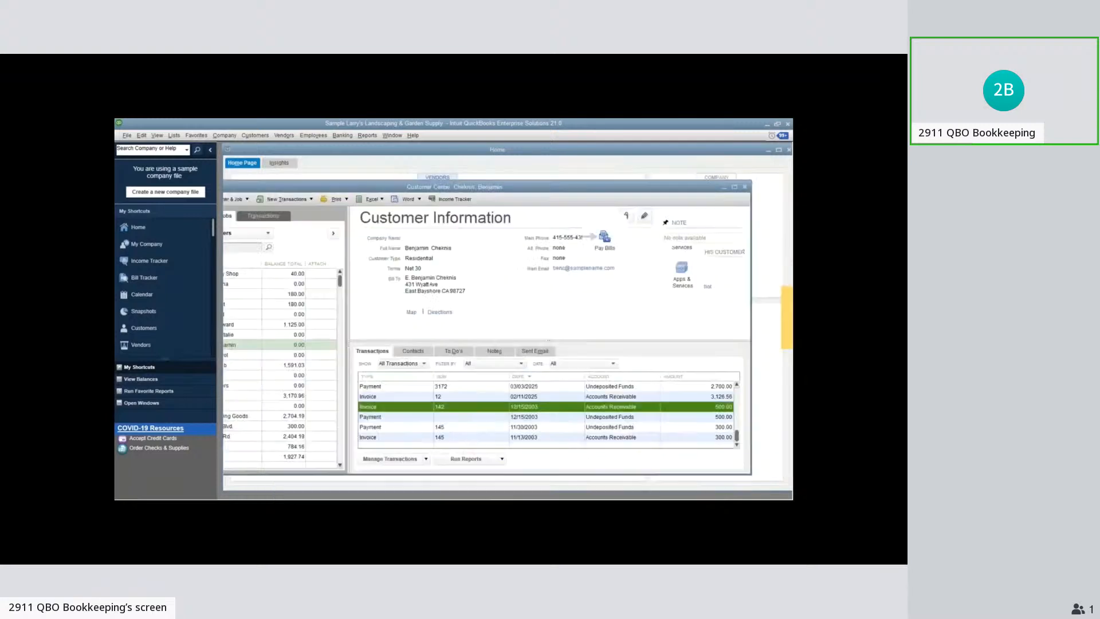
Open the Checking register from the chart of accounts, enlarge its window and go to the earliest entries
click(682, 198)
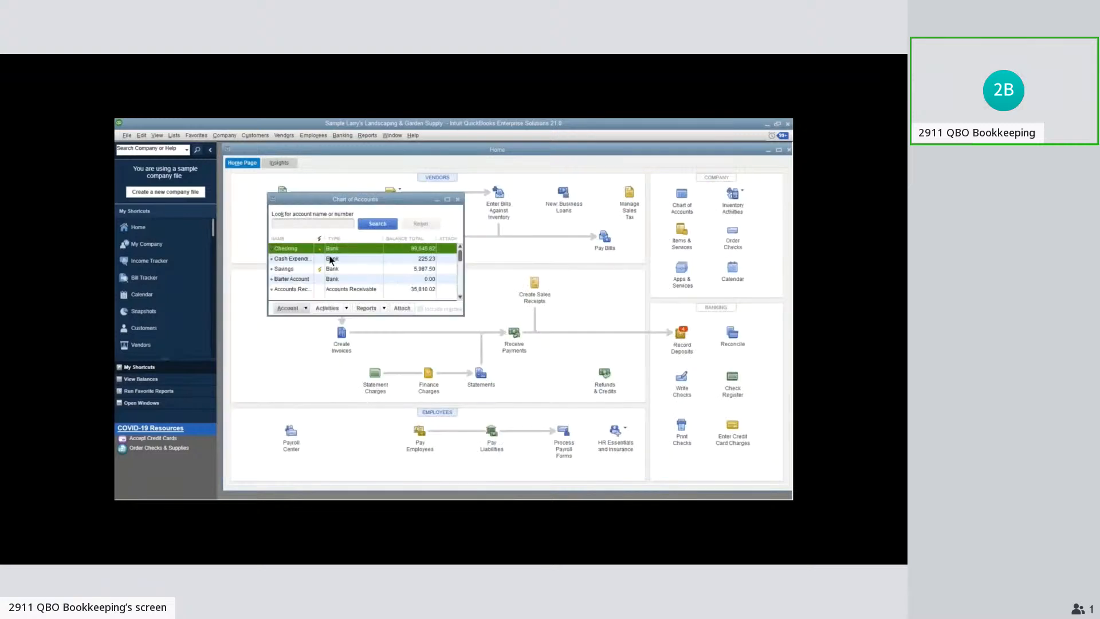
double_click(330, 248)
drag(590, 360, 677, 470)
drag(674, 388, 669, 225)
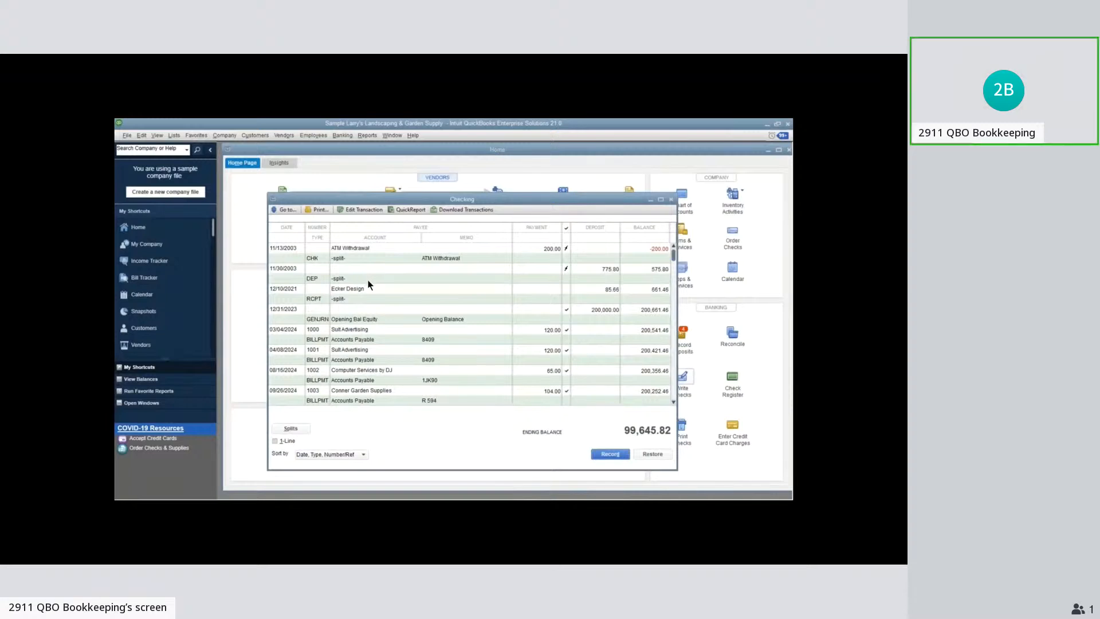
Examine the Checking register's entries from the oldest to the latest and return to the beginning
scroll(369, 284, down, 1)
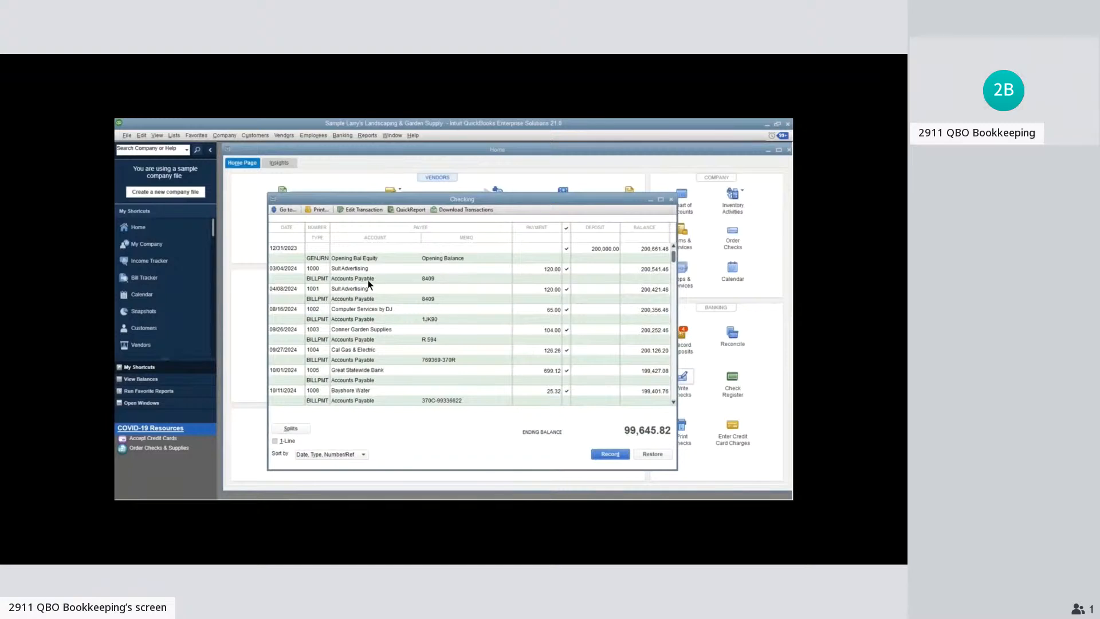
scroll(675, 263, down, 1)
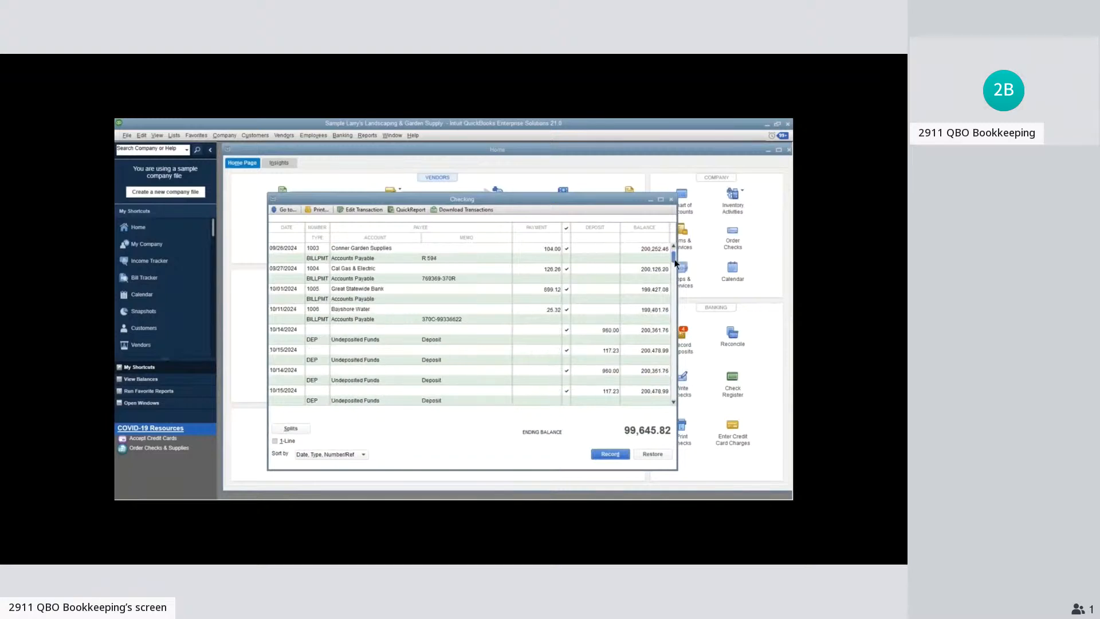
scroll(675, 264, down, 5)
drag(674, 277, 677, 392)
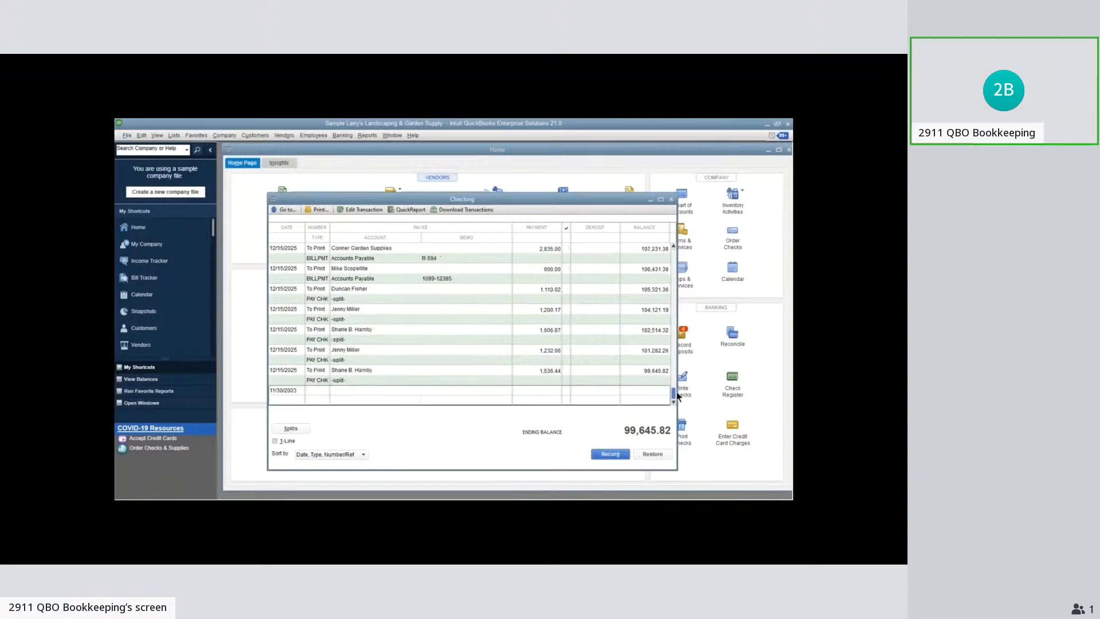
scroll(676, 395, up, 1)
scroll(678, 394, up, 5)
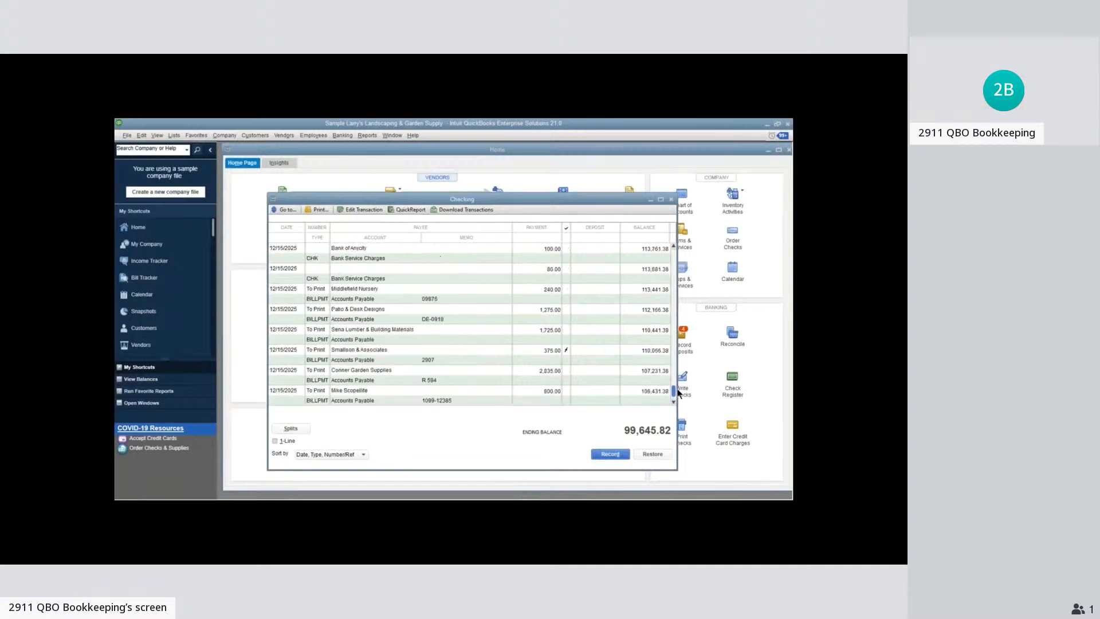
scroll(678, 393, up, 4)
scroll(678, 392, up, 3)
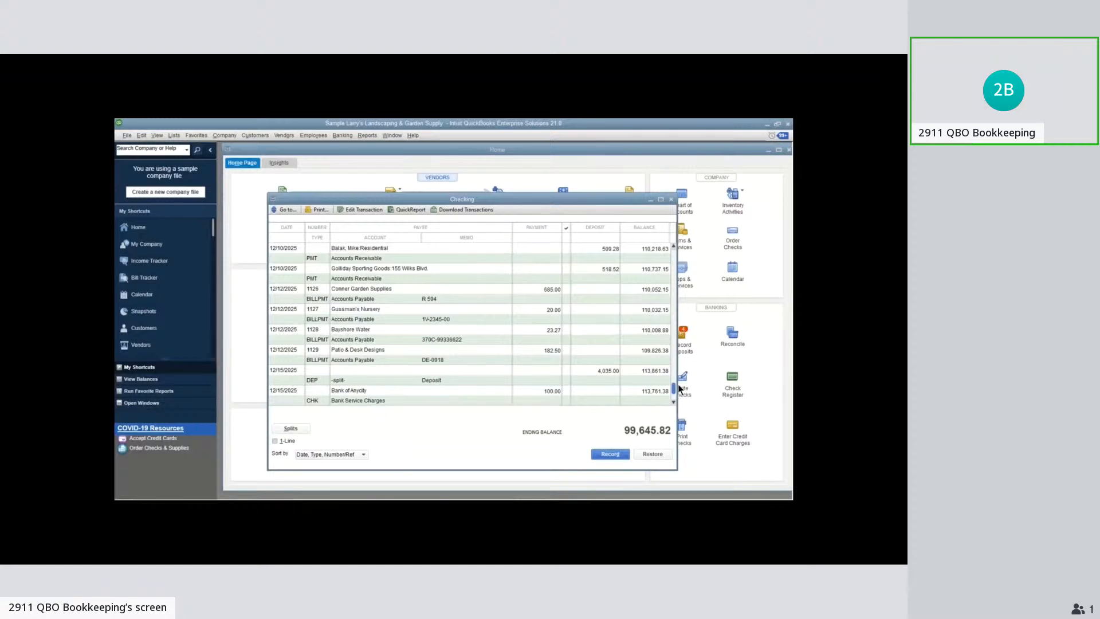
drag(678, 388, 674, 250)
Review the Checking account's partially recognized, unrecognized and added-to-register bank feed lists, and close Bank Feeds and the register
click(342, 135)
mouse_move(363, 219)
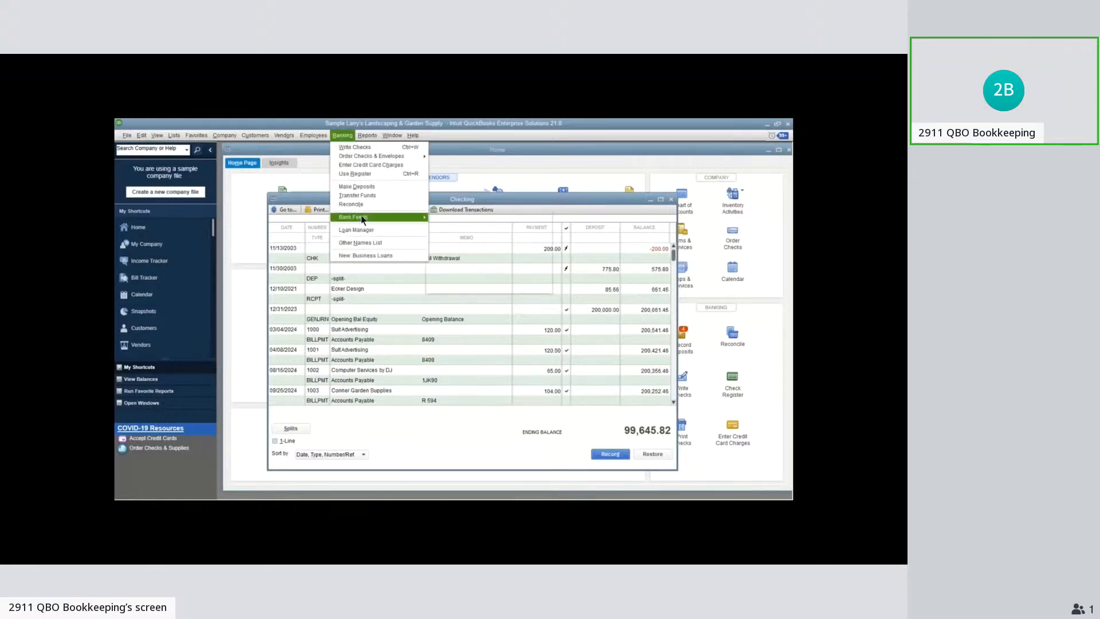
click(491, 219)
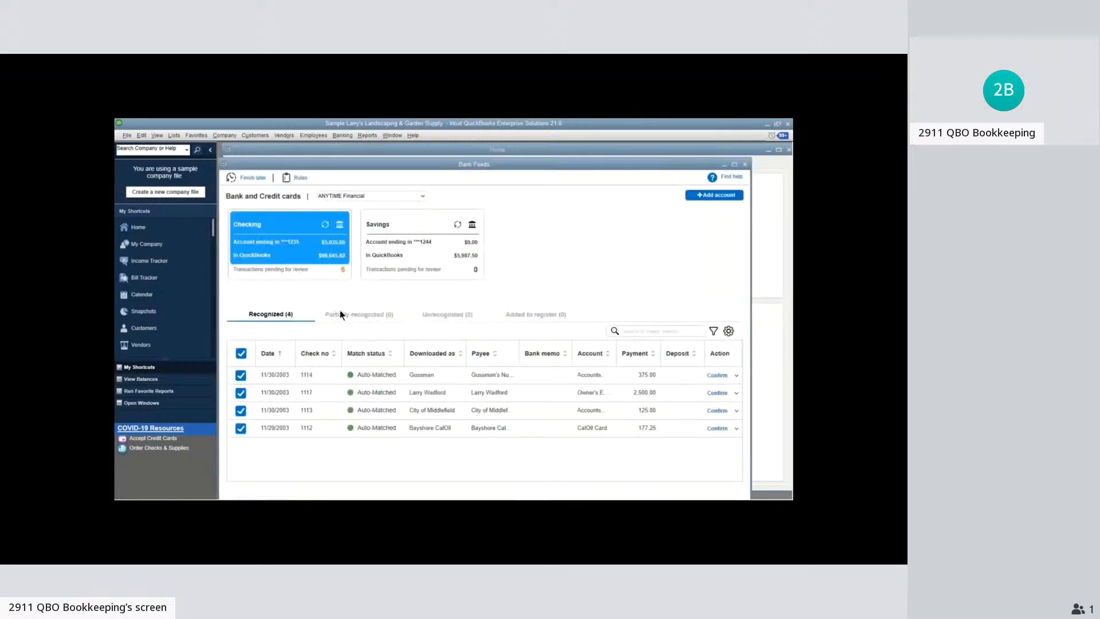
click(339, 313)
click(447, 314)
click(536, 314)
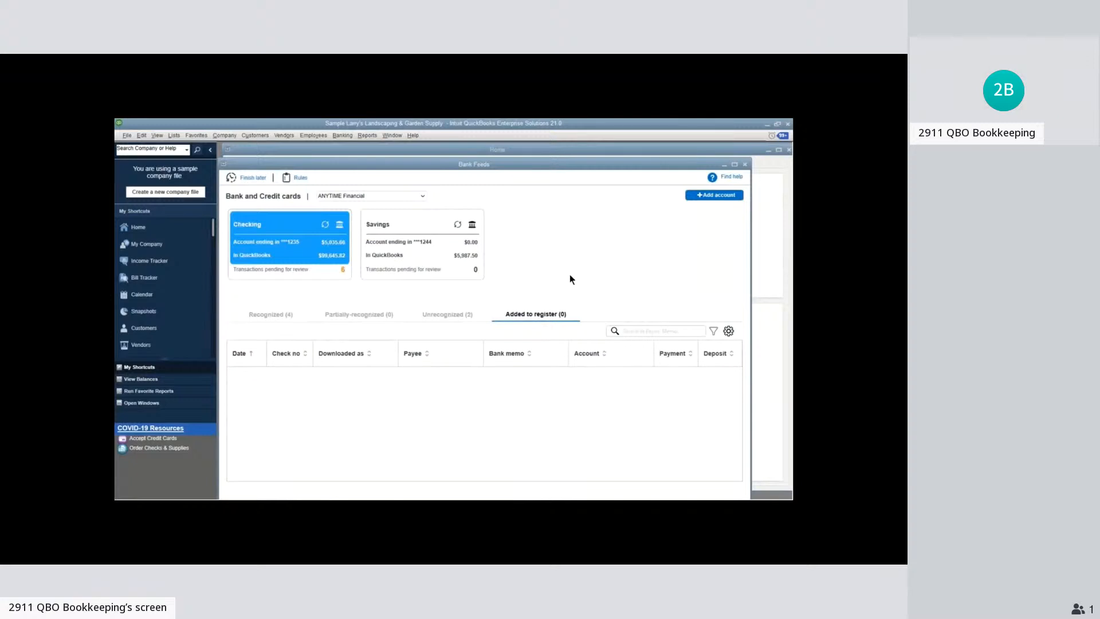
click(746, 165)
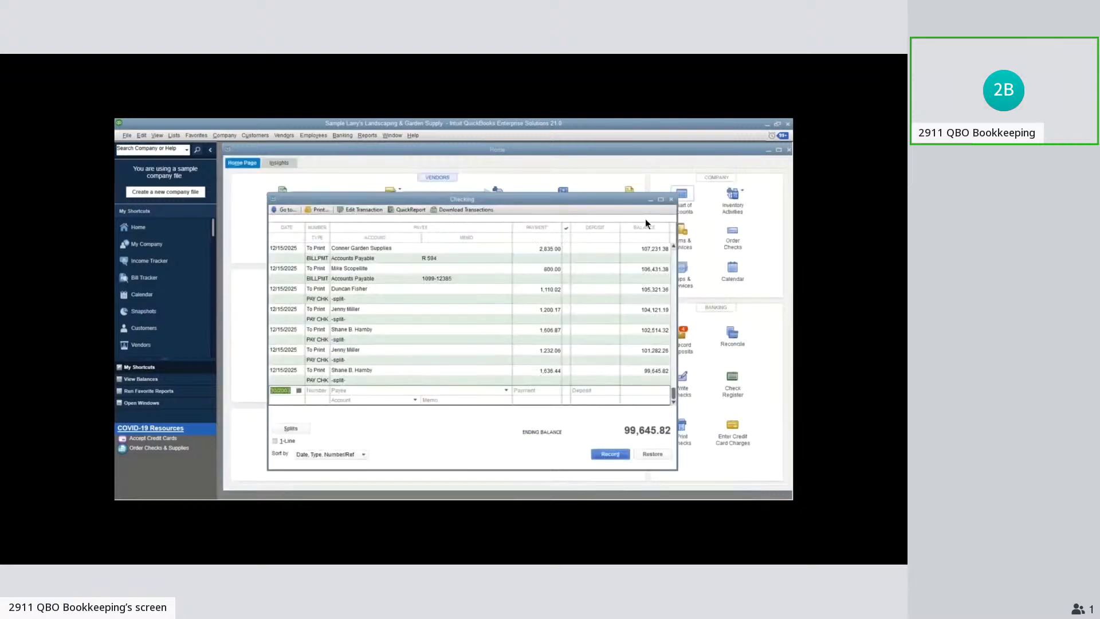
click(671, 200)
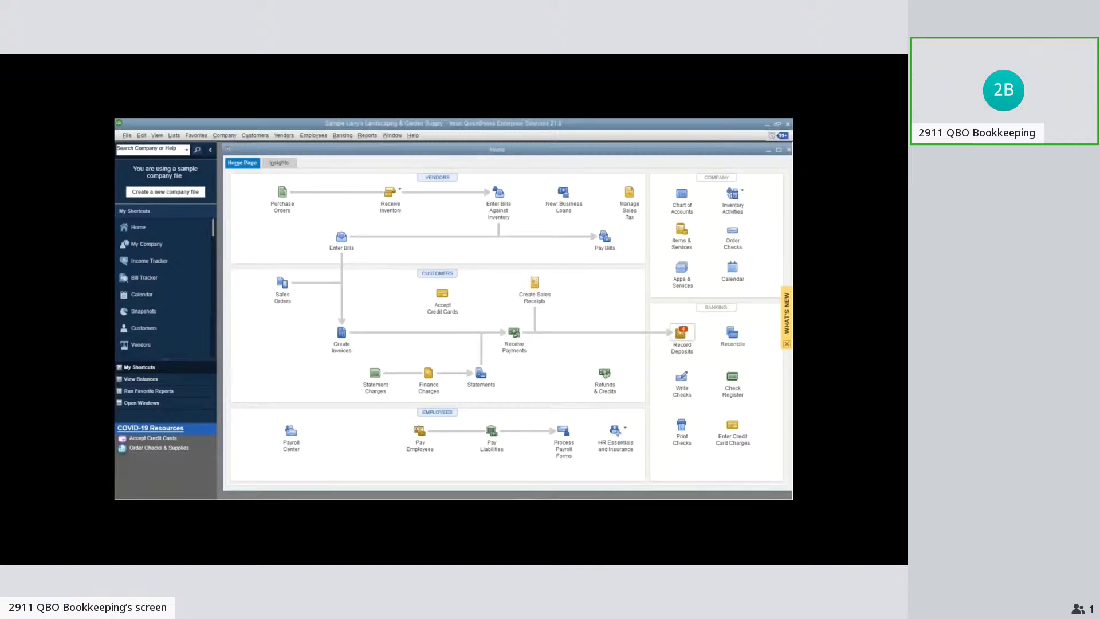
View the customer payments waiting for deposit, dismiss the selection and close the deposit form without recording anything
click(681, 334)
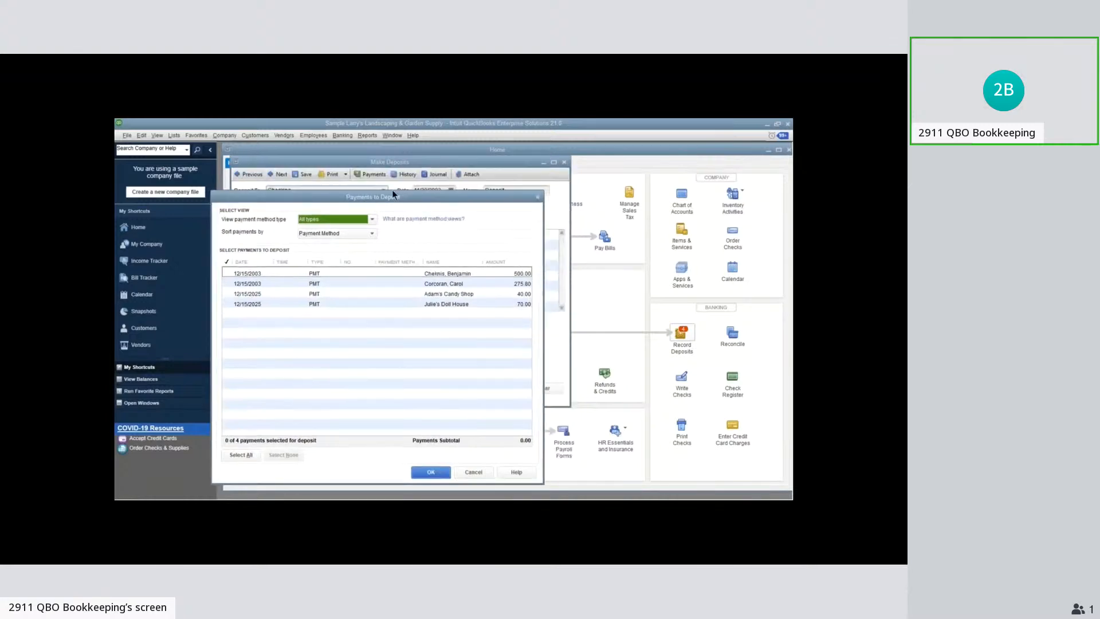
click(397, 195)
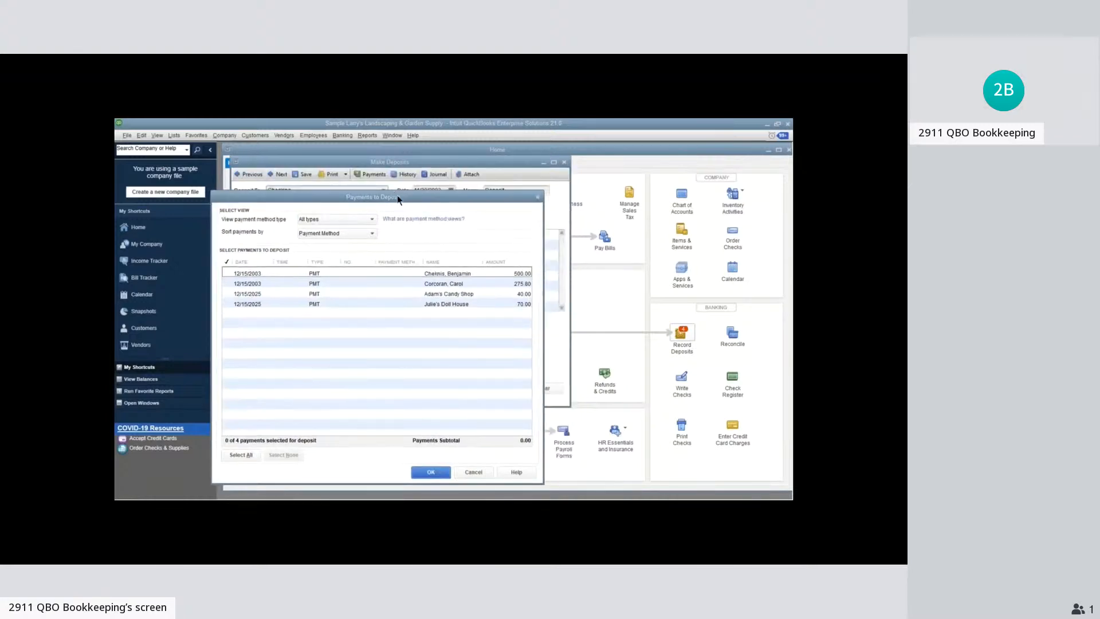
key(Escape)
click(310, 255)
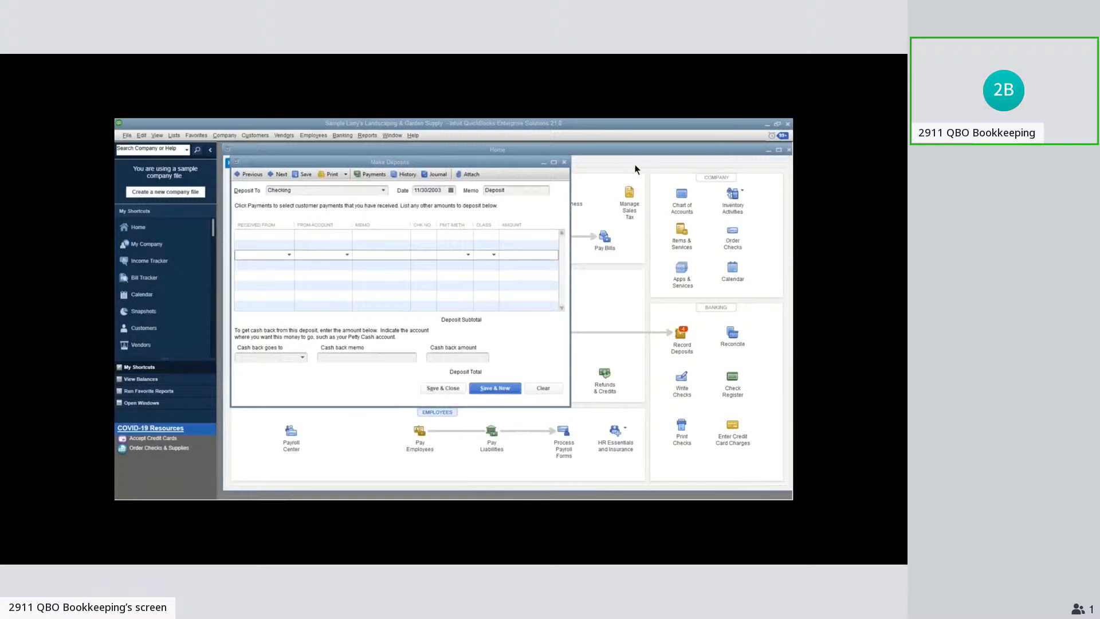
click(565, 162)
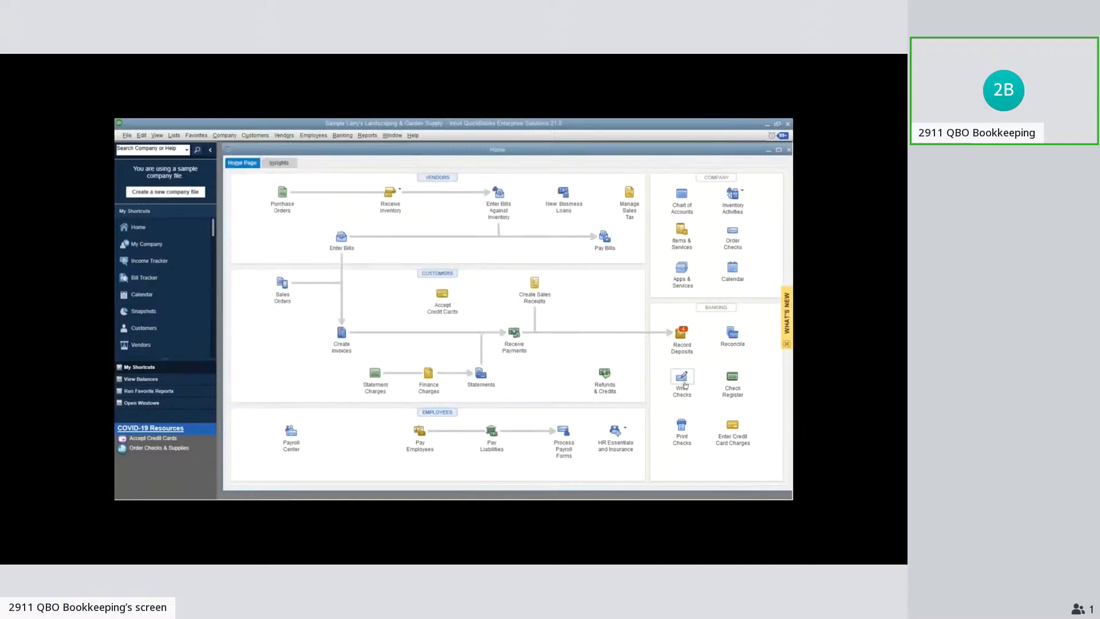
View the blank Write Checks form for the Checking account and close it without entering a check
click(682, 378)
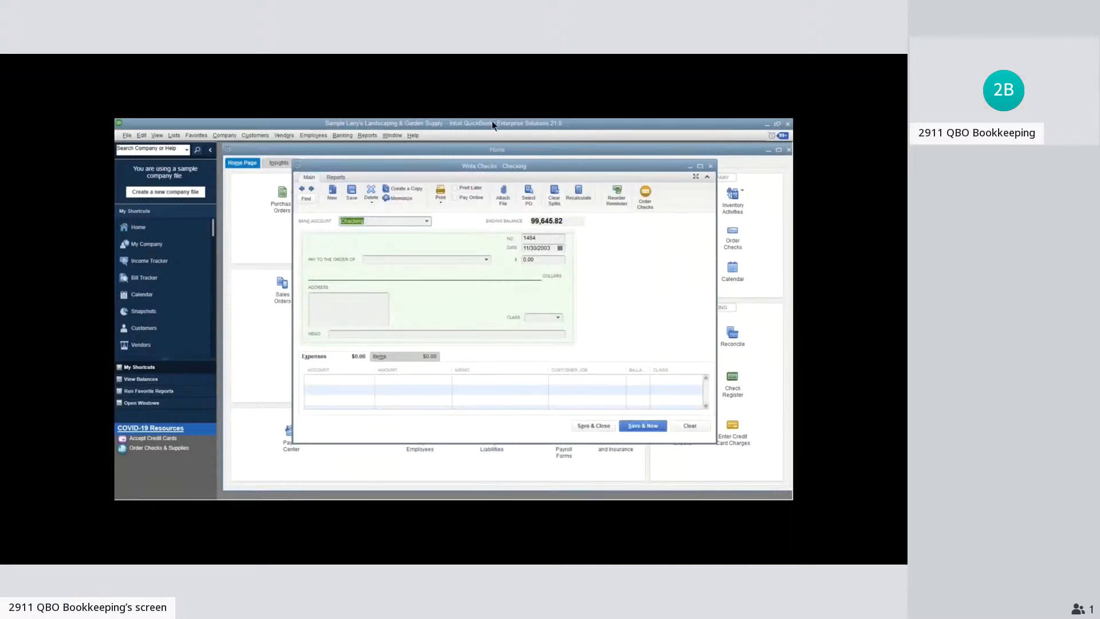
click(712, 167)
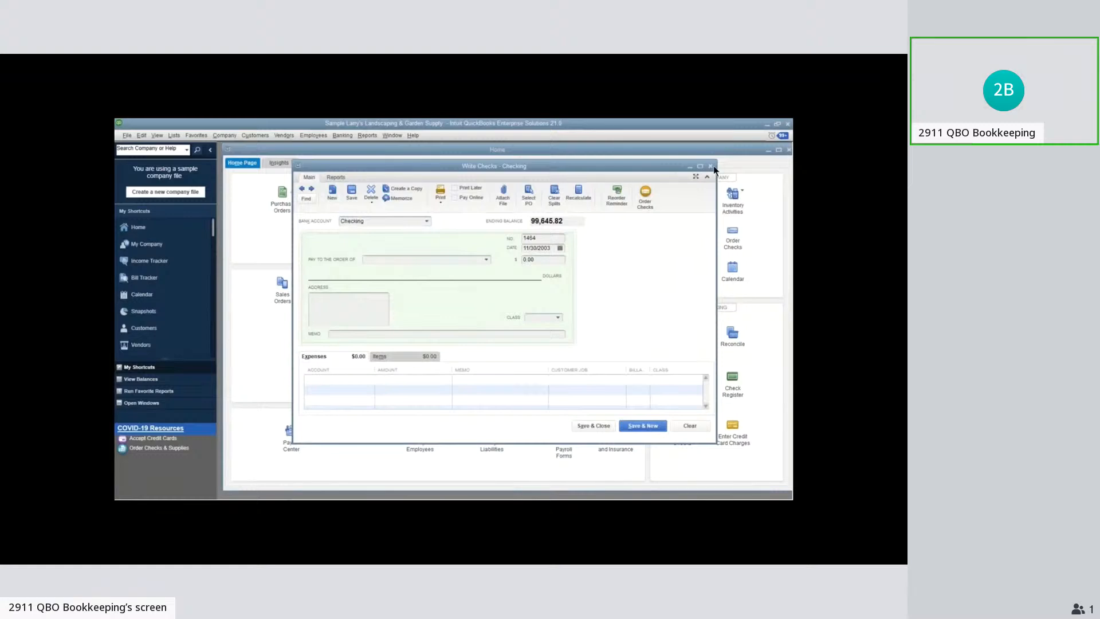
click(713, 167)
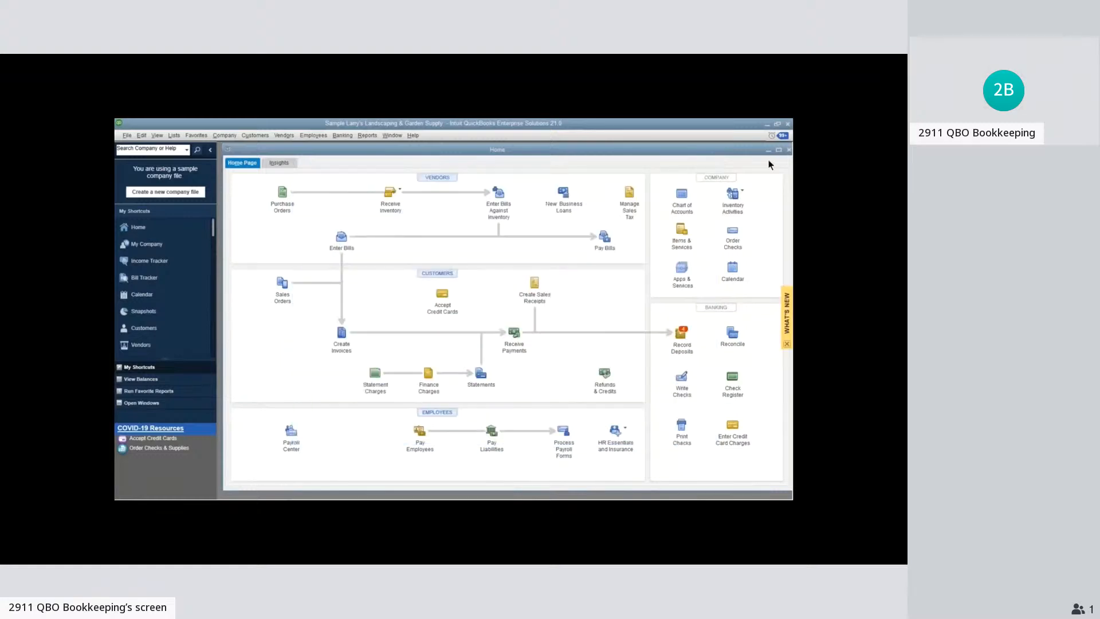
click(683, 377)
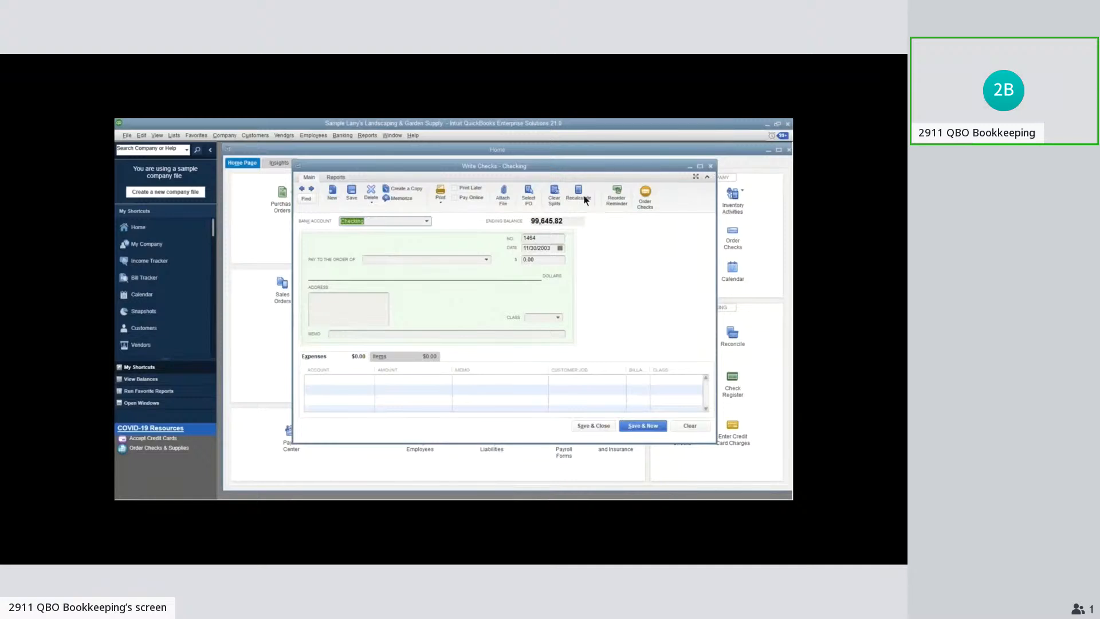
click(712, 167)
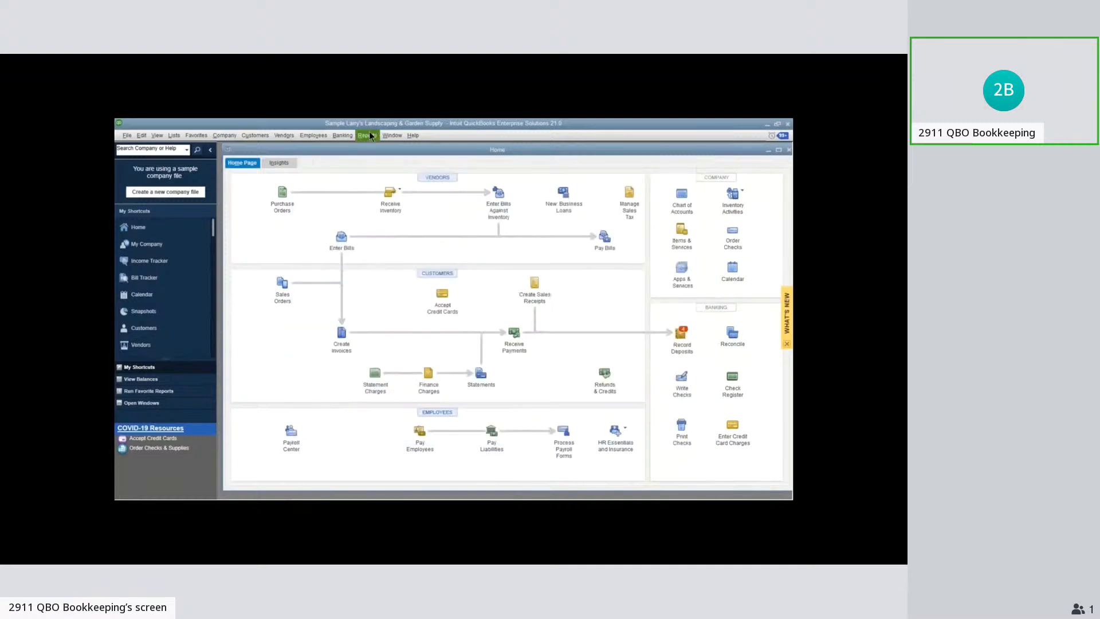
Reopen Bank Feeds, show the Checking account's unrecognized transactions and reposition the window so its lower edge is visible
click(369, 135)
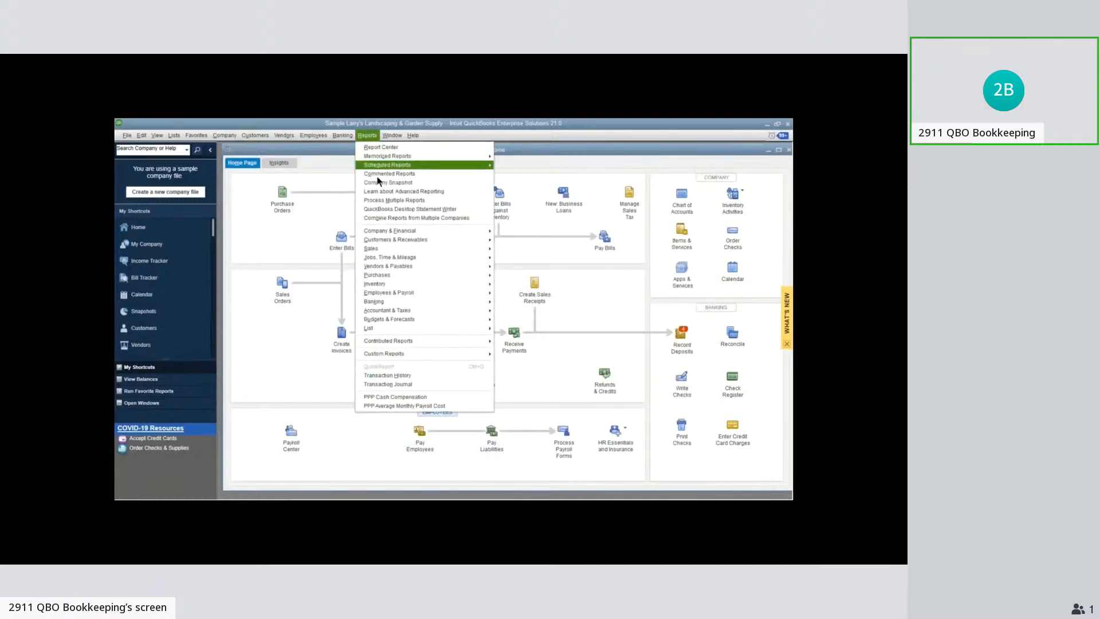
click(459, 221)
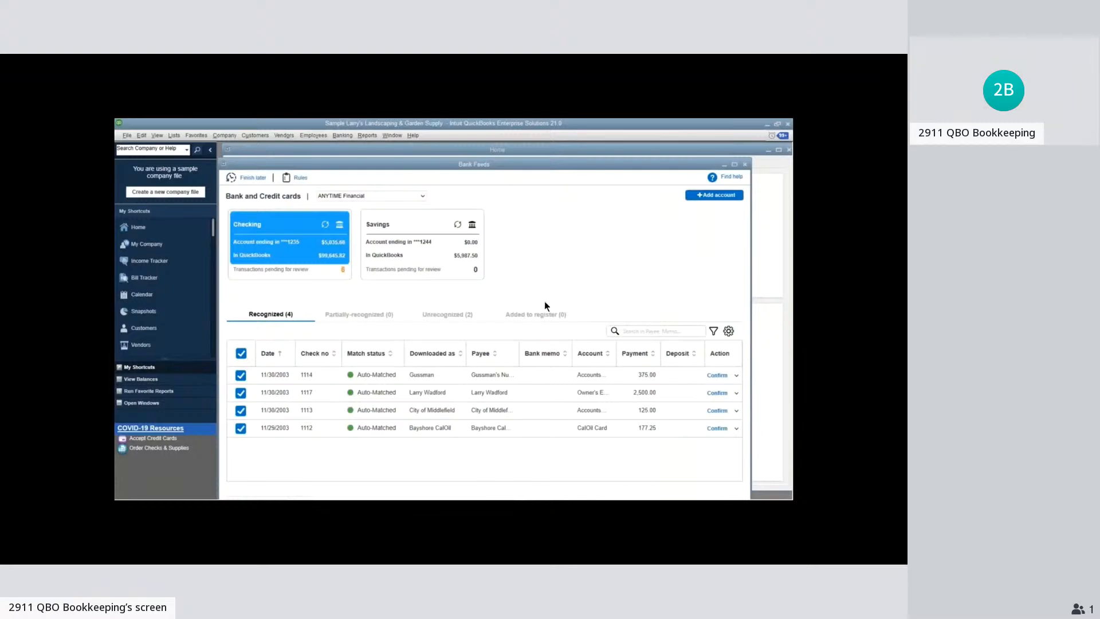
click(465, 316)
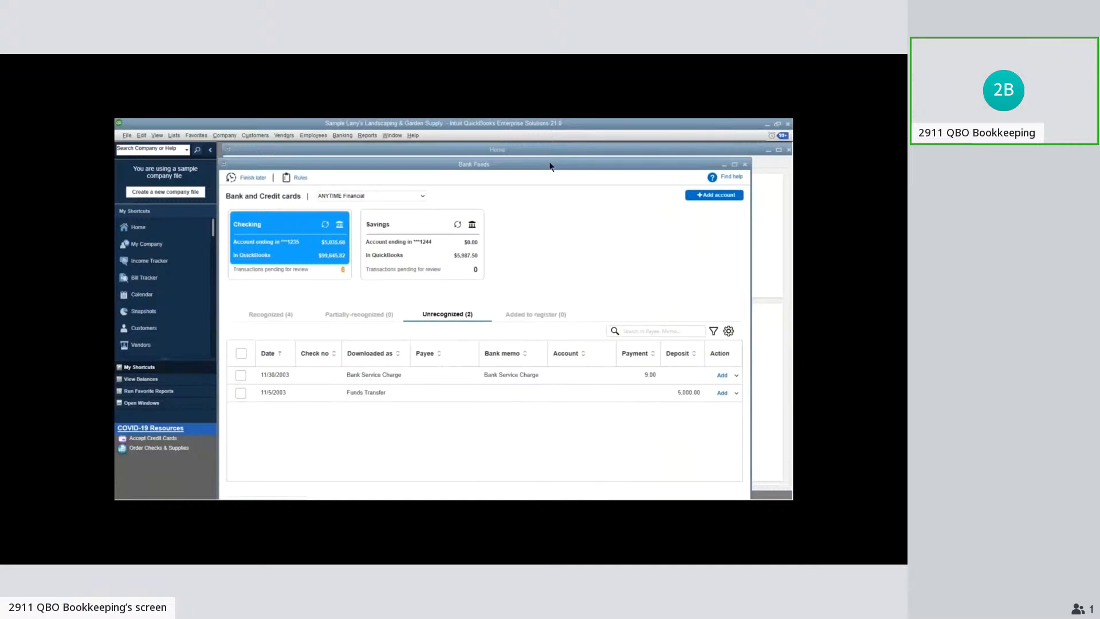
mouse_move(550, 166)
mouse_down()
mouse_move(567, 151)
mouse_move(571, 165)
mouse_move(562, 156)
mouse_up()
Select both unrecognized transactions, view the available batch actions without applying one, and deselect both
click(250, 367)
click(250, 385)
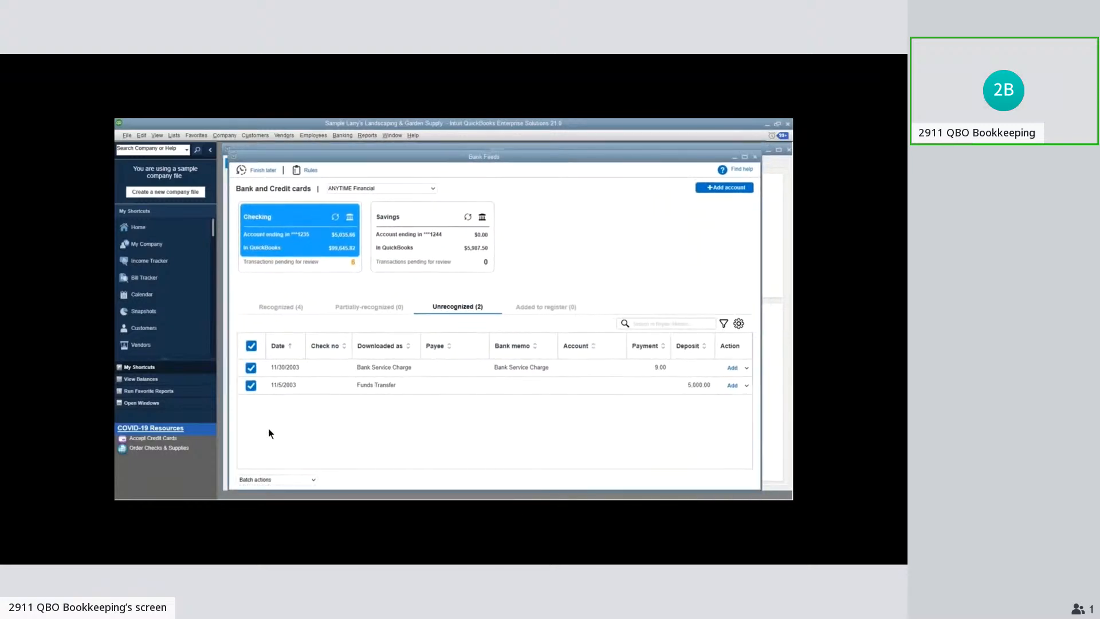
click(271, 479)
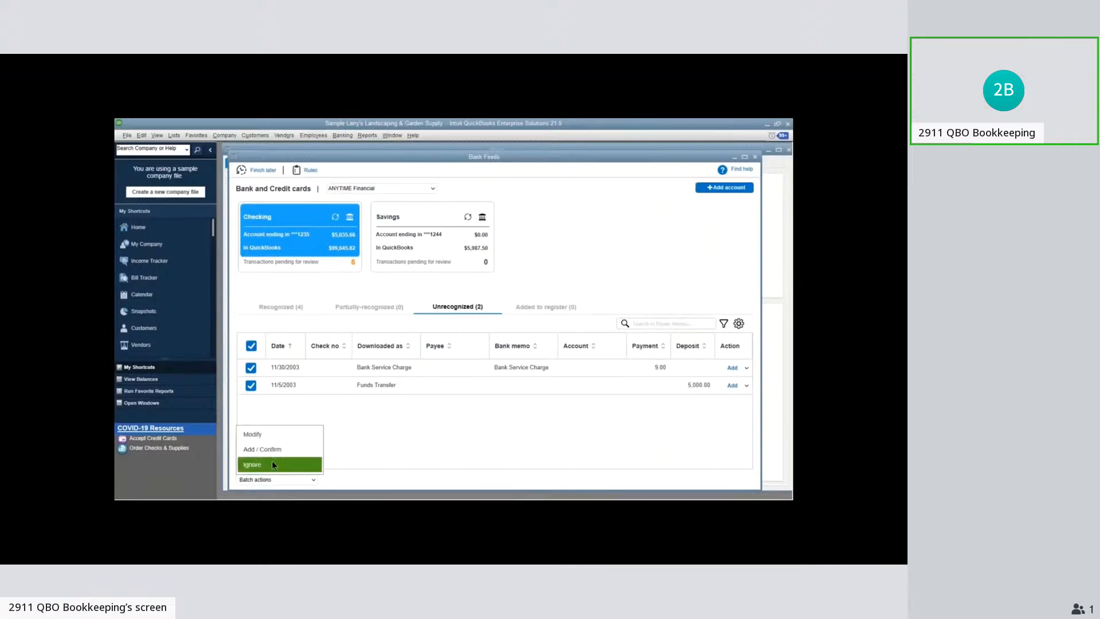
click(479, 458)
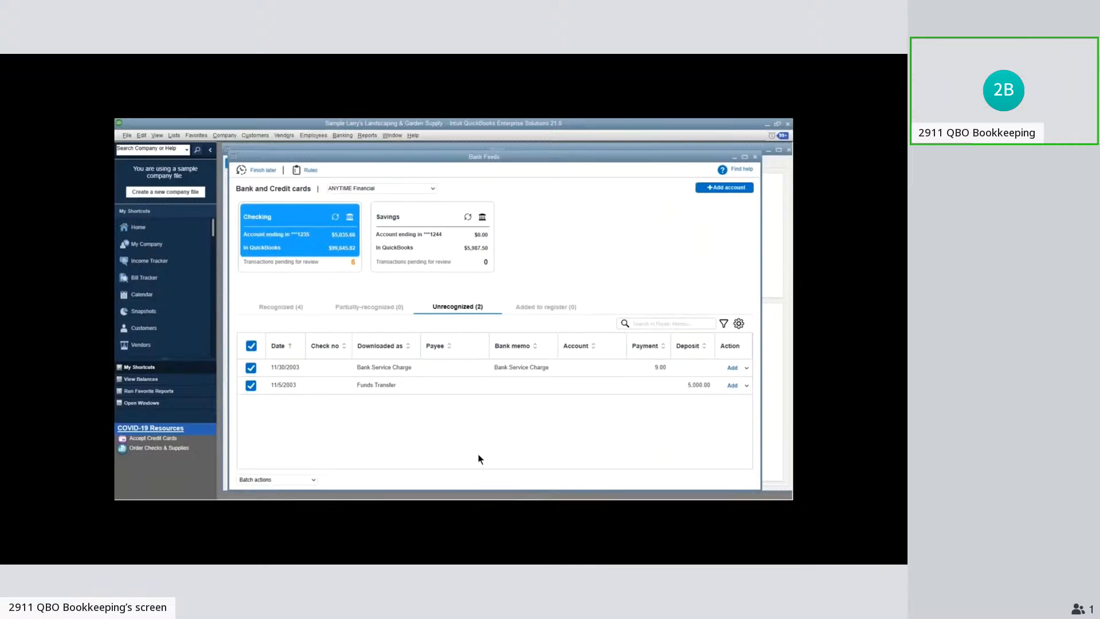
click(251, 385)
click(251, 368)
View the action options and the account choices for the 11/5/2003 Funds Transfer without choosing any
click(746, 387)
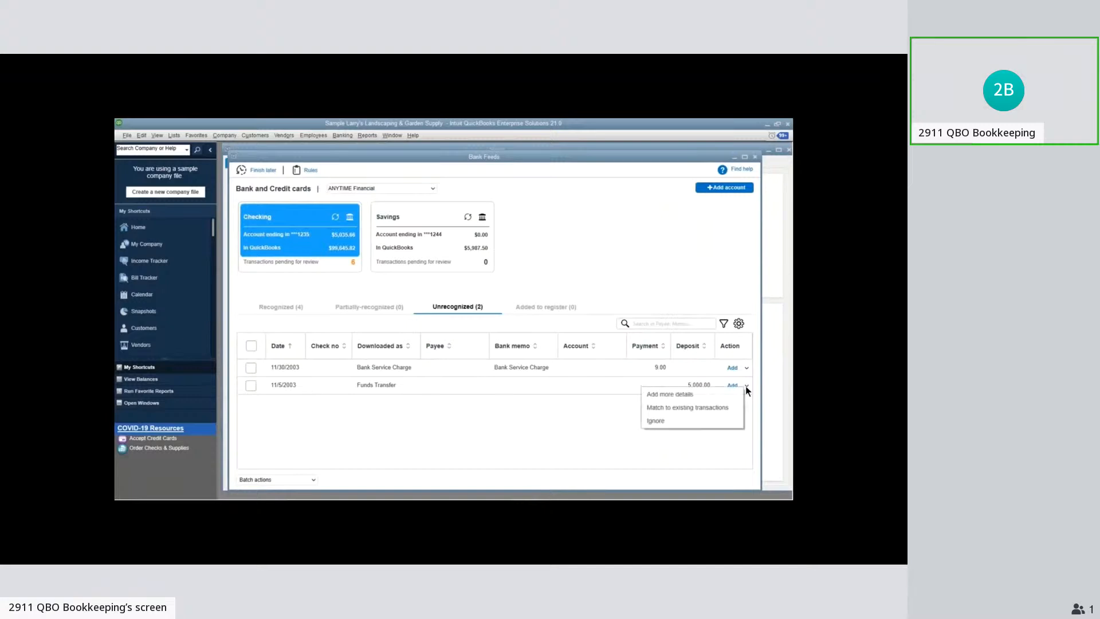
click(585, 413)
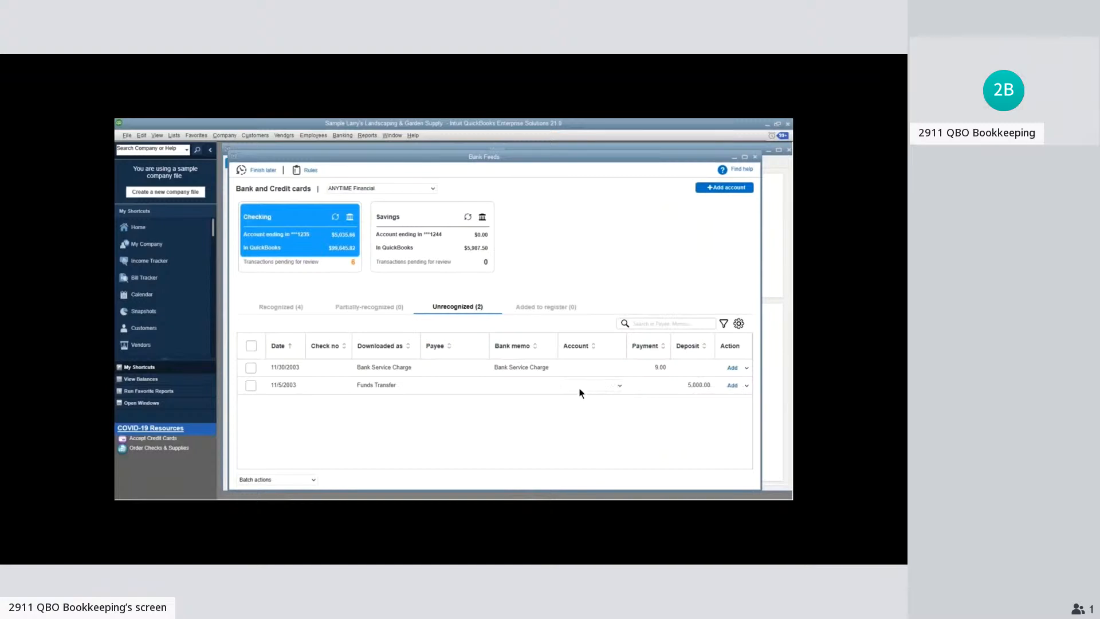
click(571, 384)
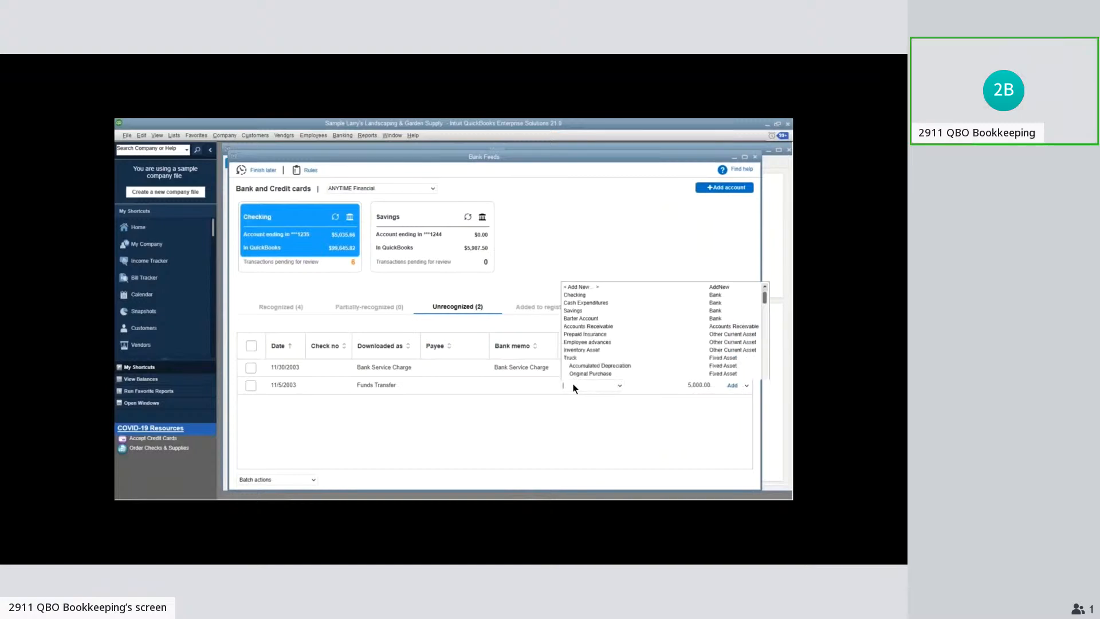
click(583, 392)
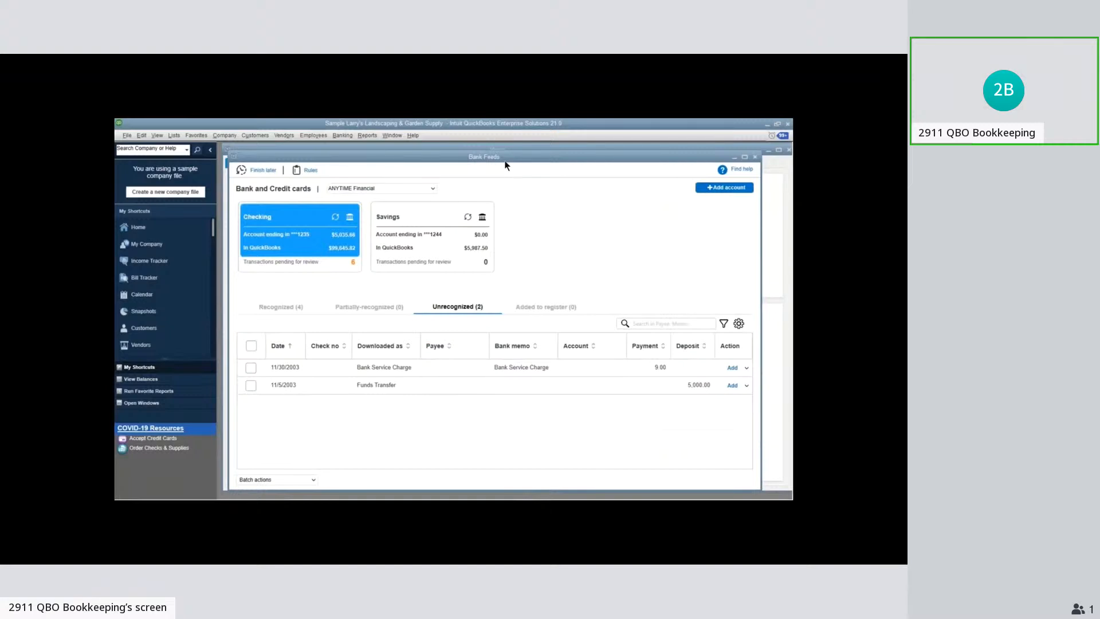
View the Bank Feeds rules list and the blank rule form without adding a rule, and close Bank Feeds
click(311, 175)
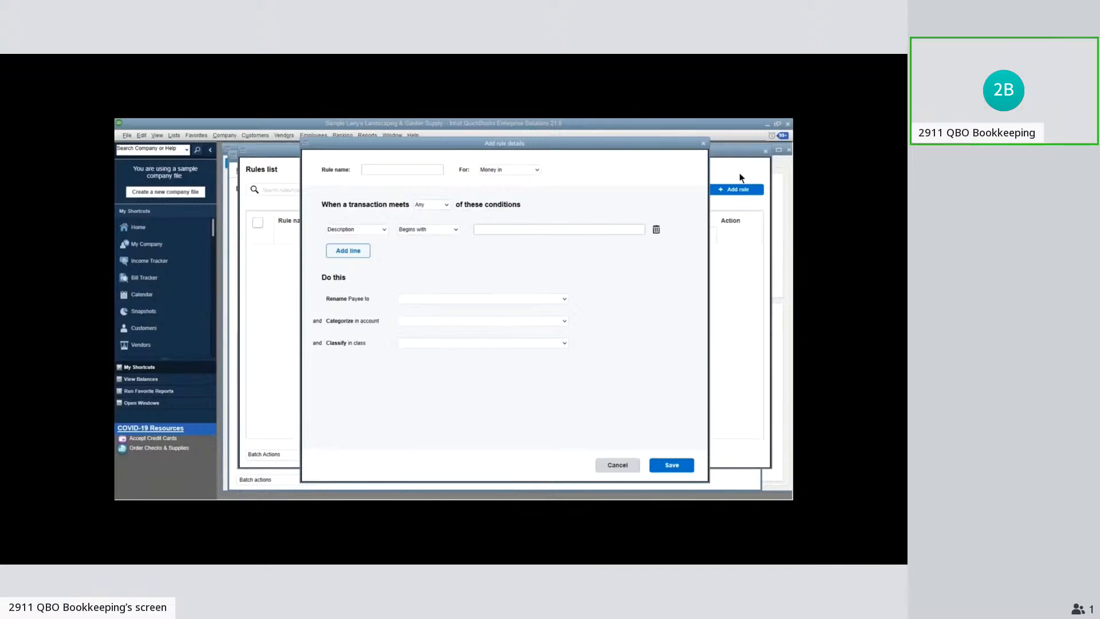
click(704, 145)
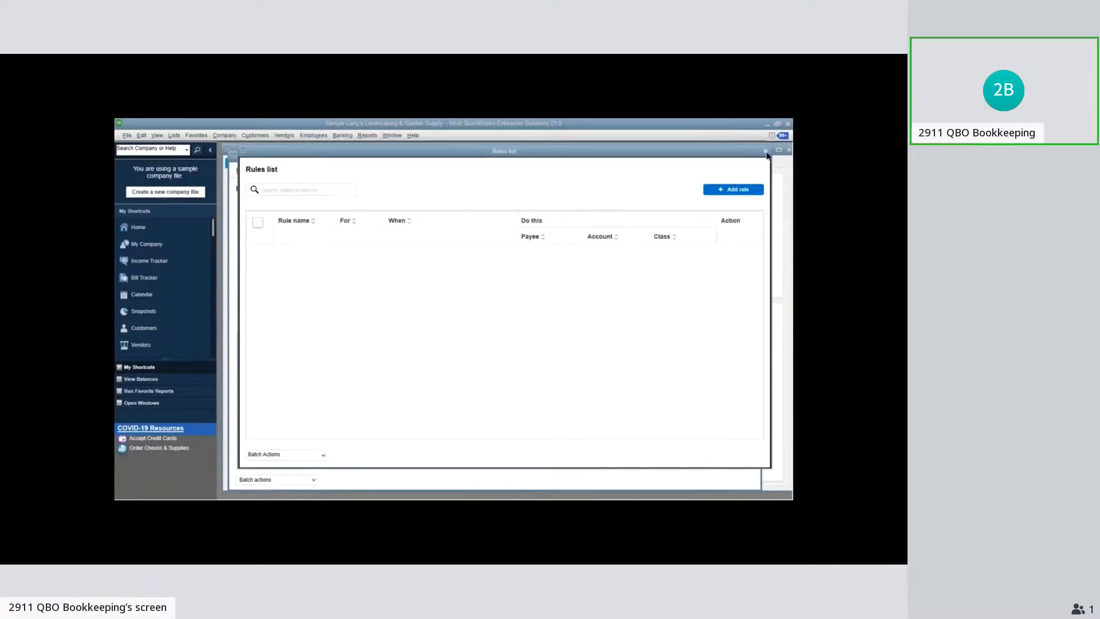
click(766, 152)
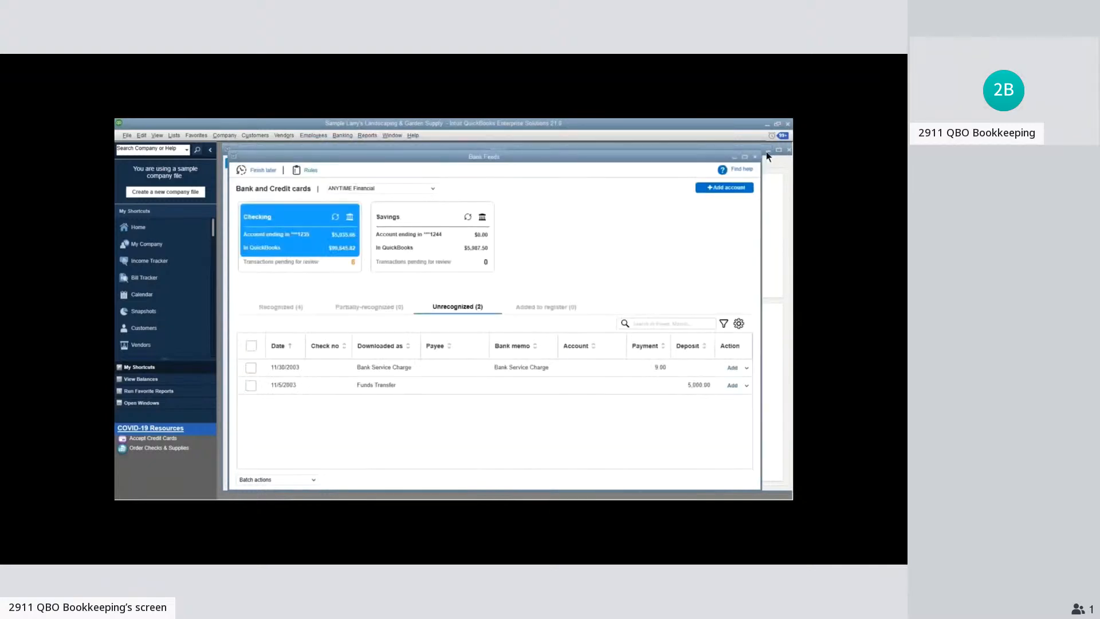
click(766, 152)
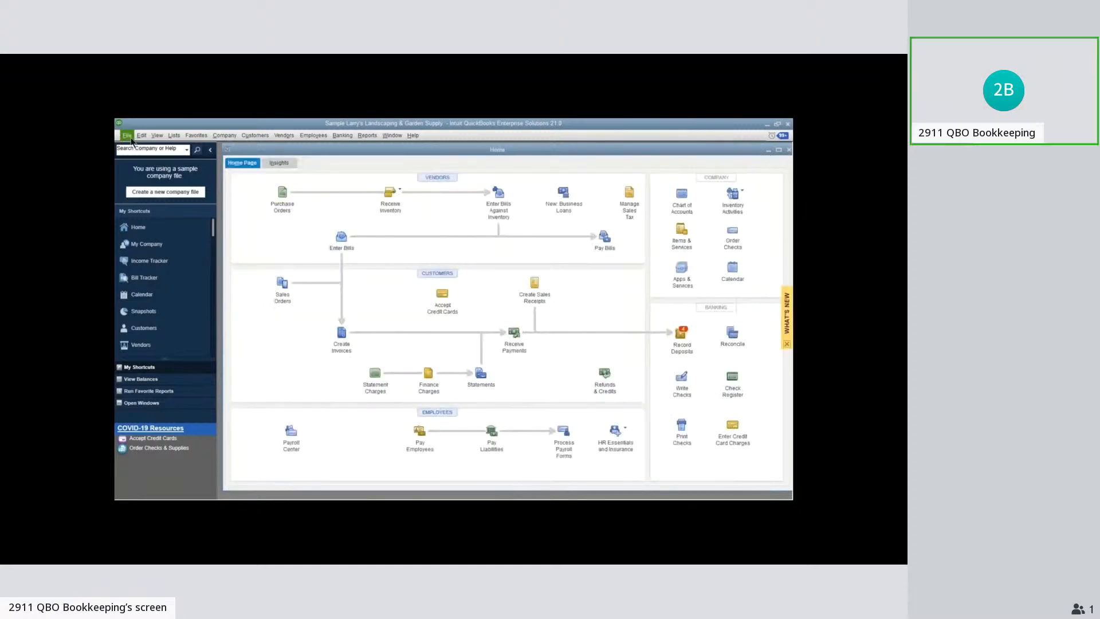
Close the company file, reopen sample_service-based business.qbw and dismiss the sample-file notice and the subscription features window
click(127, 136)
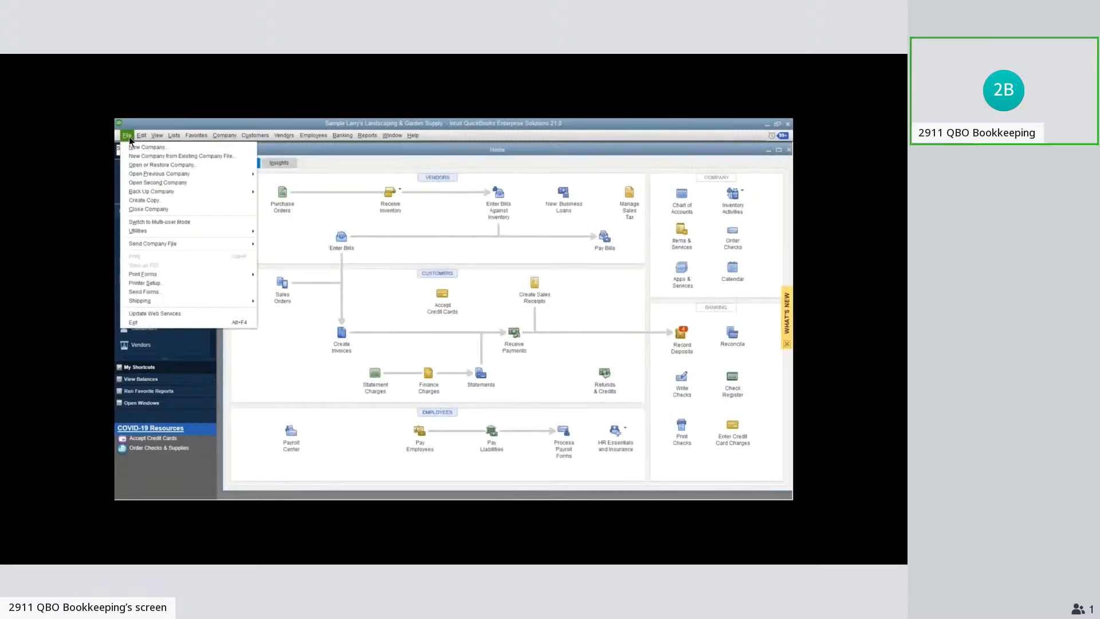
click(155, 220)
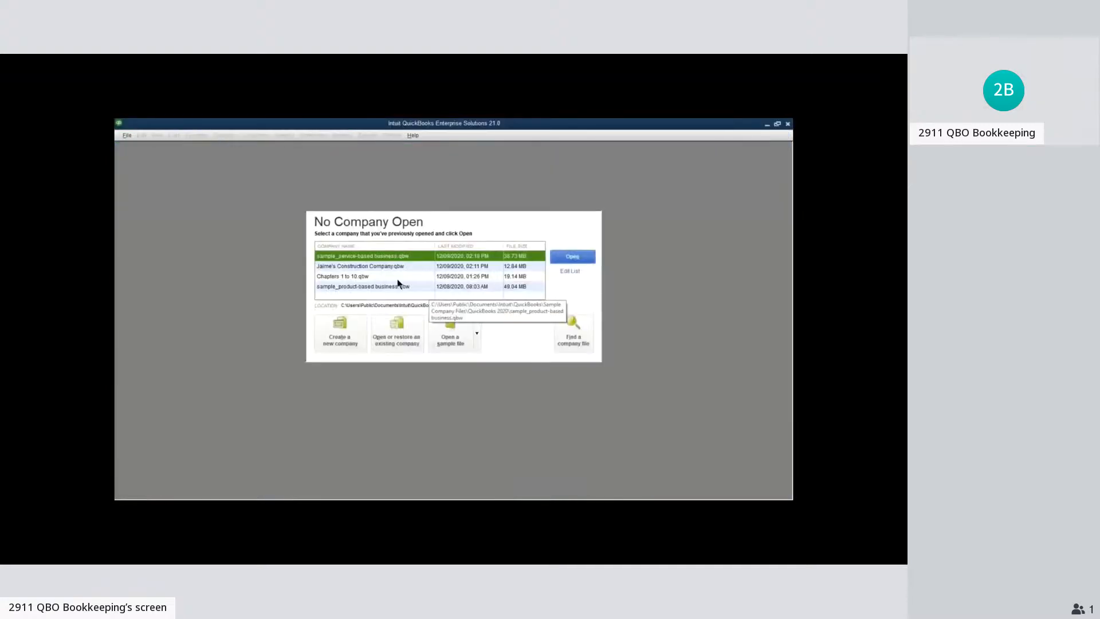
click(570, 257)
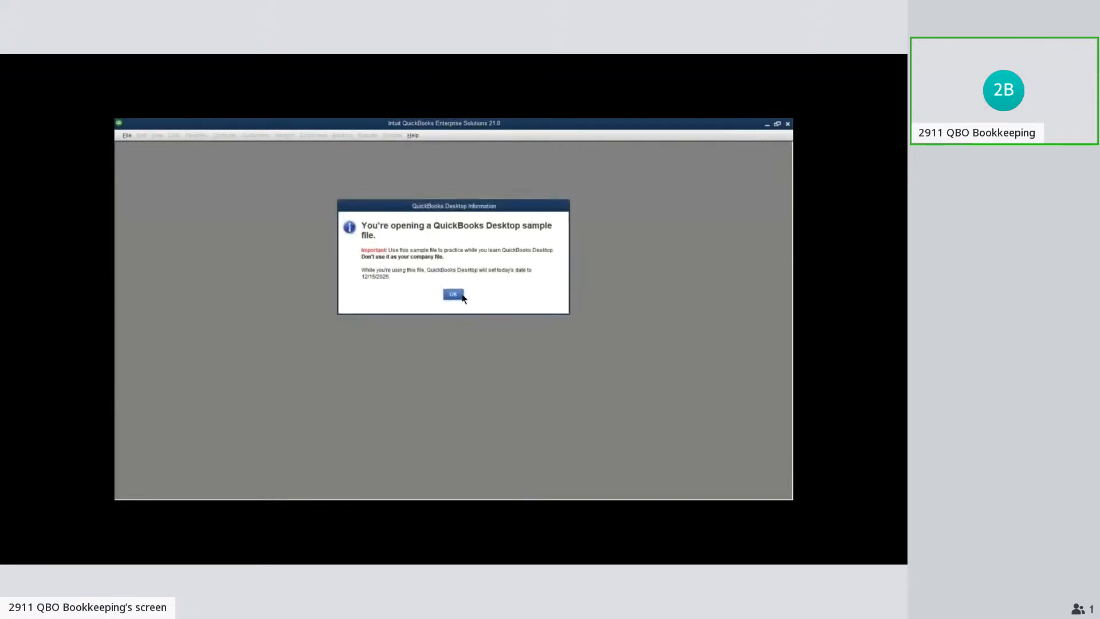
click(462, 297)
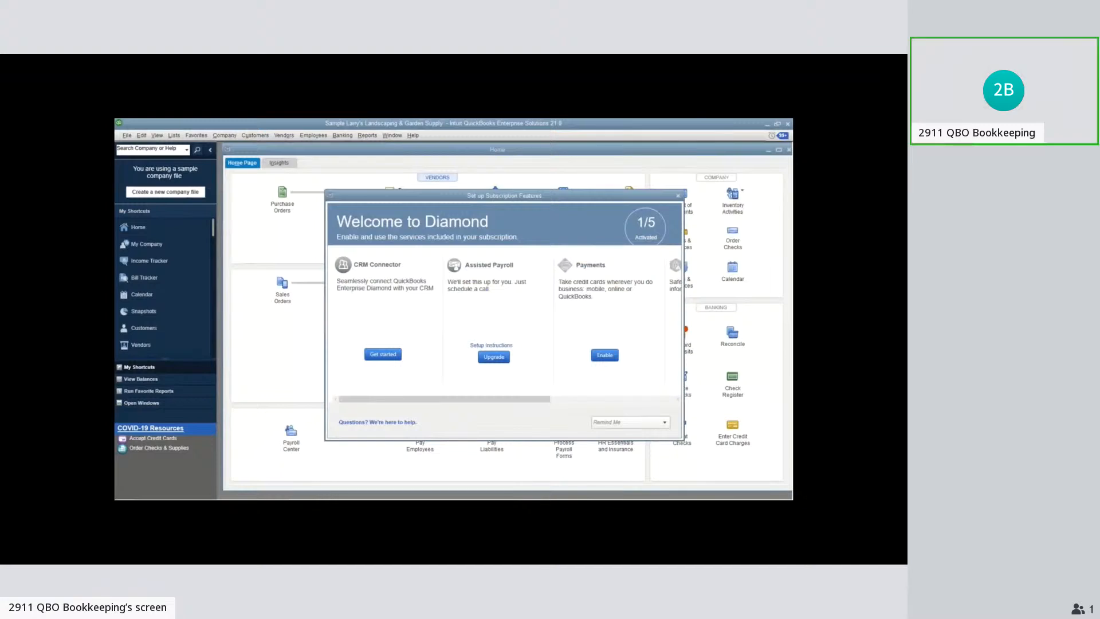
click(678, 196)
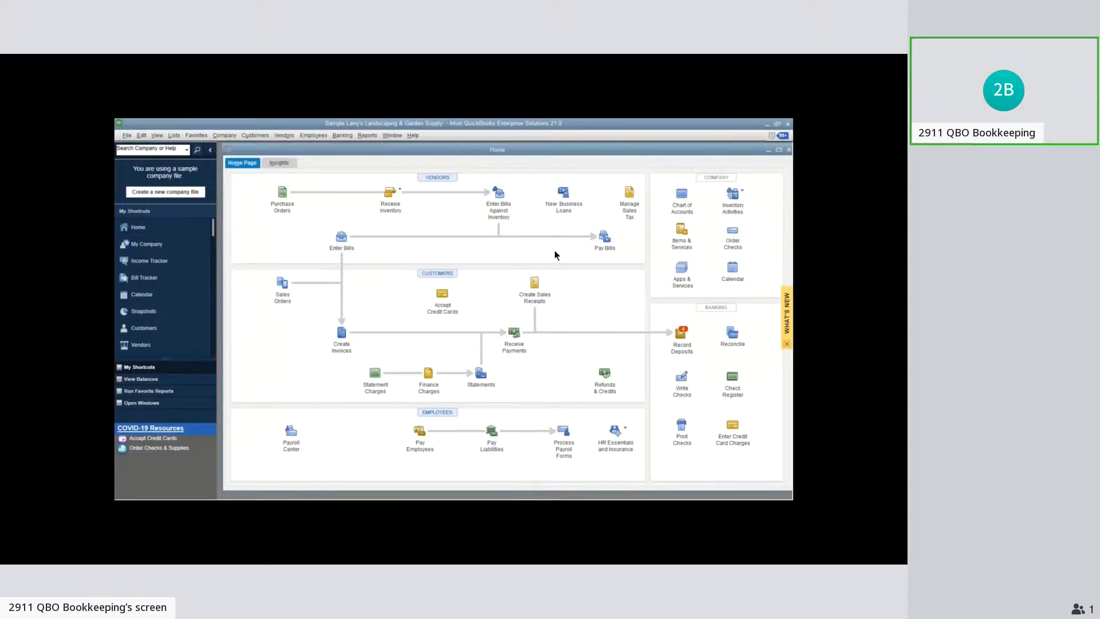
Open Manage Groups and start a new customer group named West Coast Customers
click(174, 135)
click(174, 136)
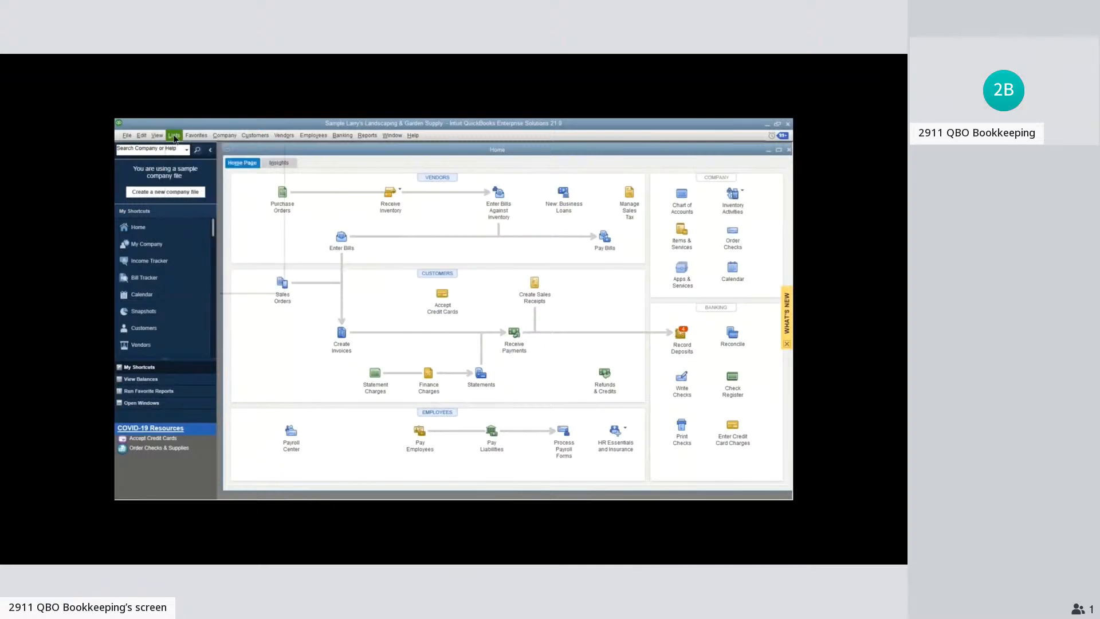
click(174, 136)
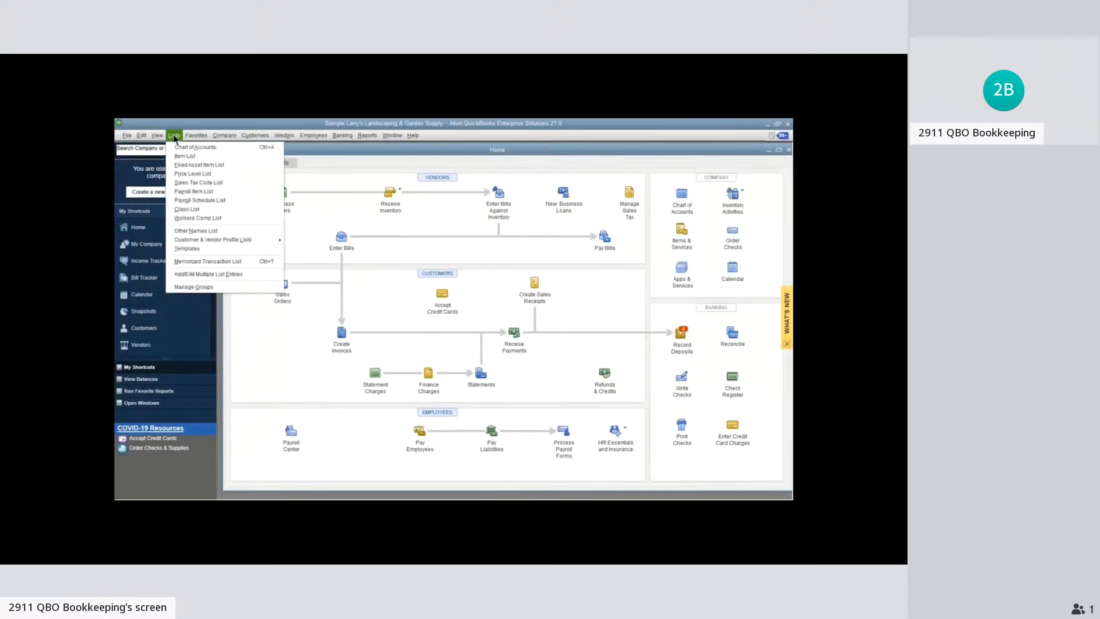
click(227, 287)
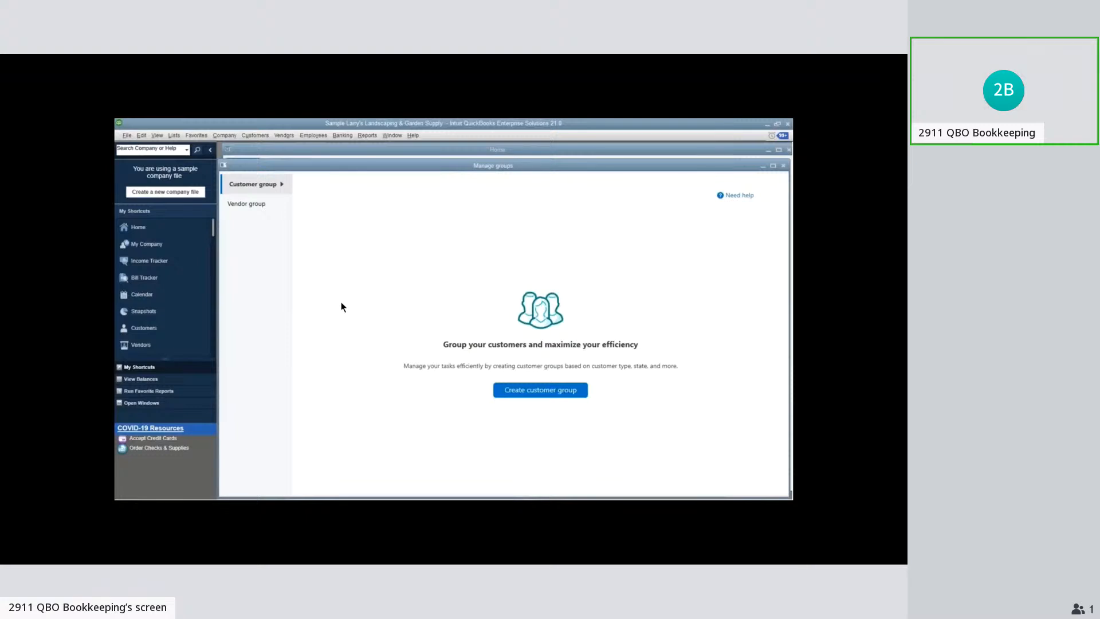
click(541, 392)
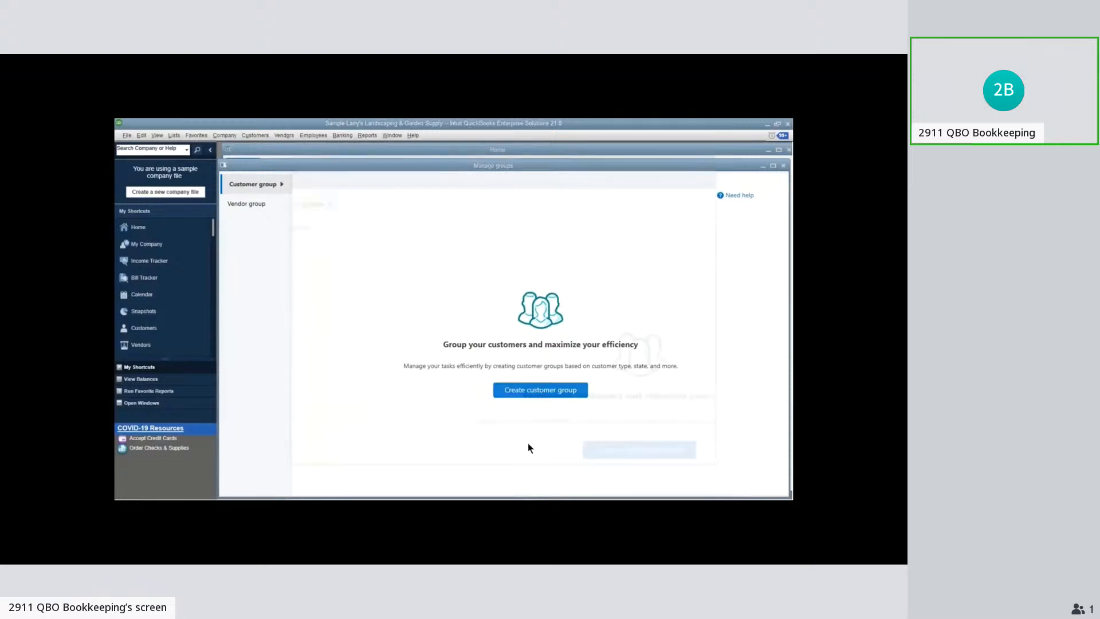
click(354, 258)
text(West)
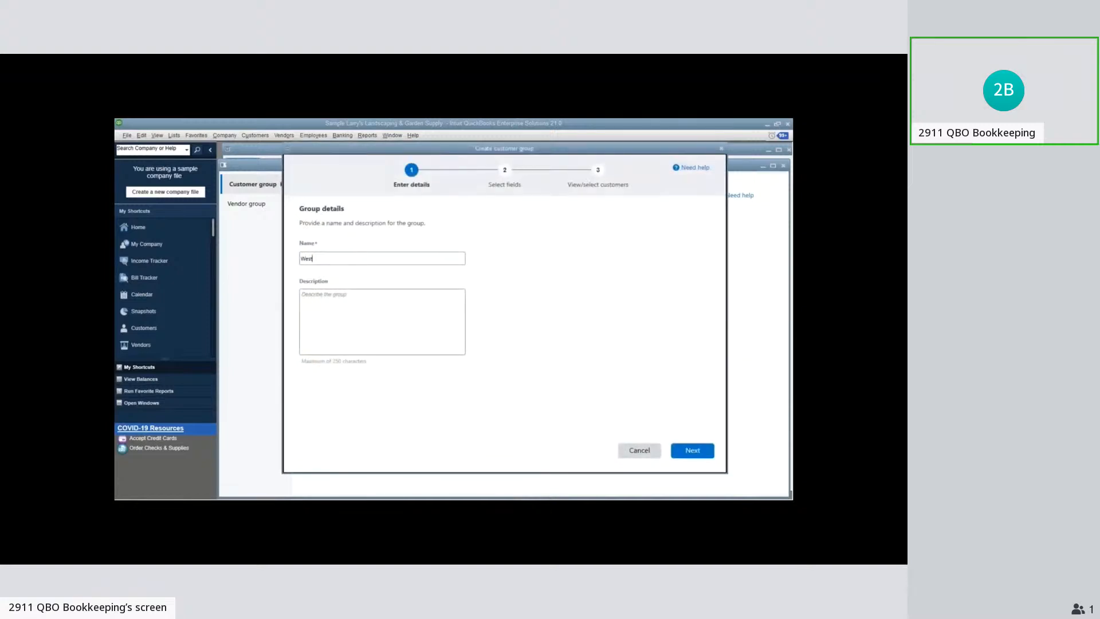
text( Coast Customers)
click(693, 450)
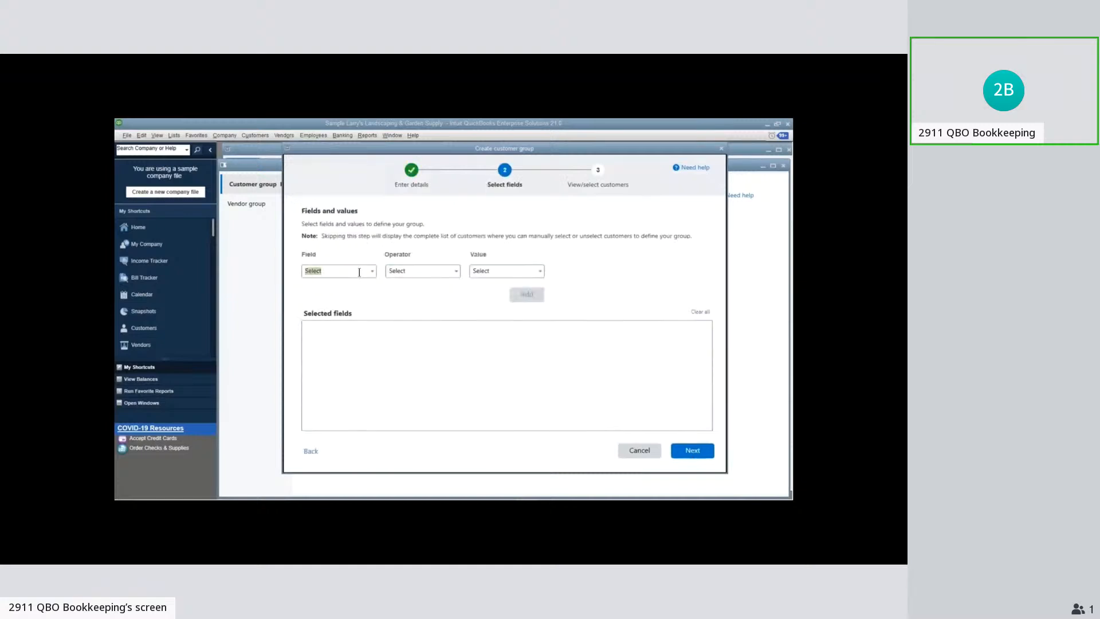
Add a condition to the West Coast Customers group where State equals CA, OR or WA
click(372, 271)
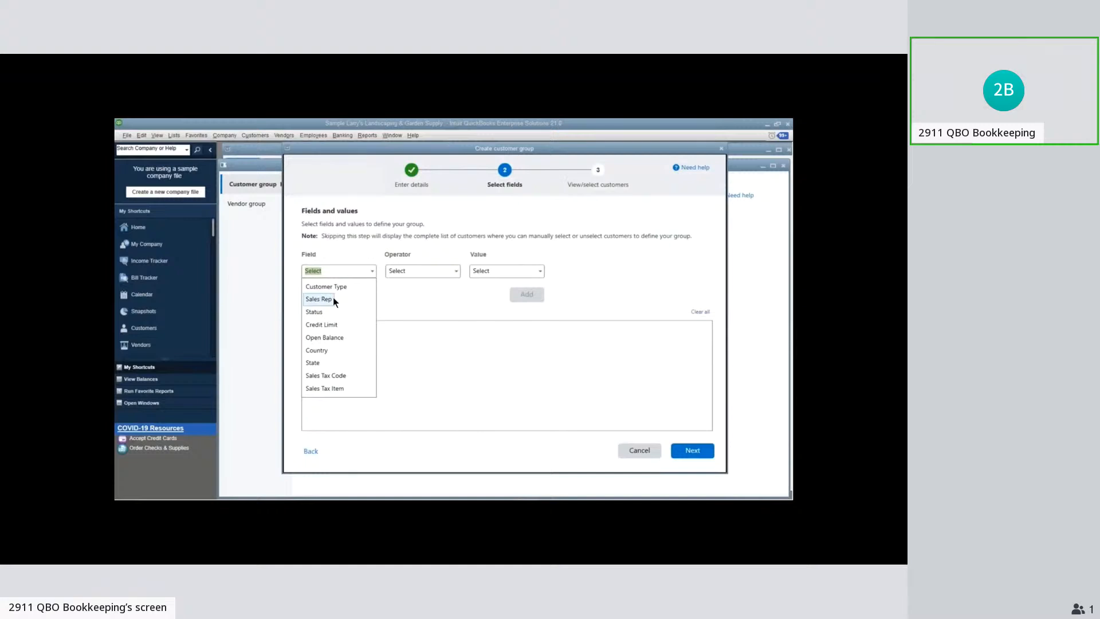
click(314, 364)
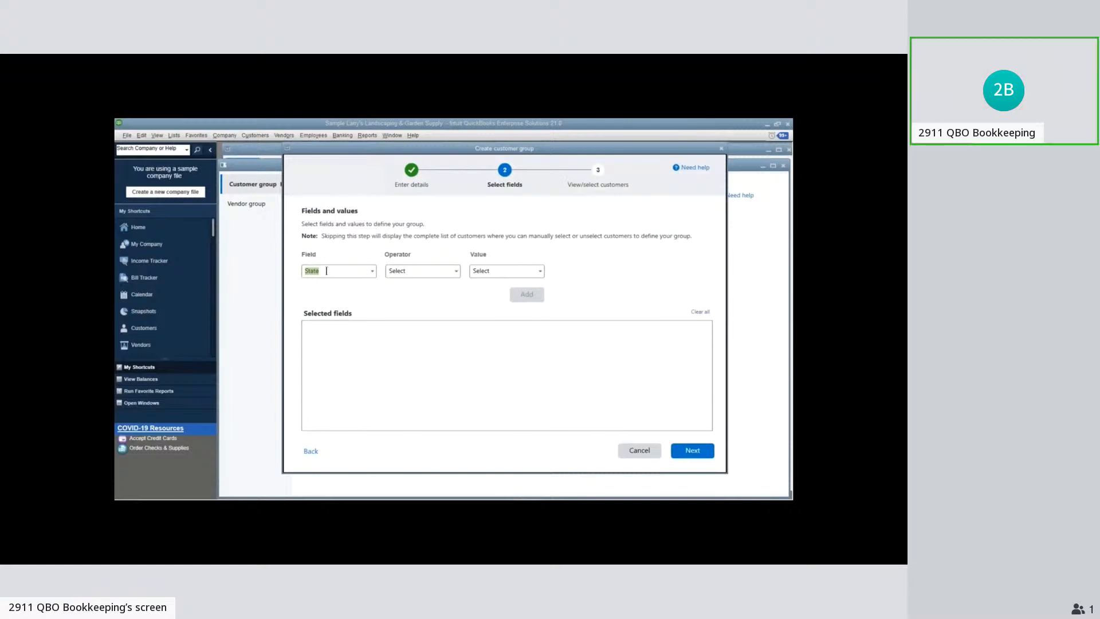
click(455, 271)
click(397, 285)
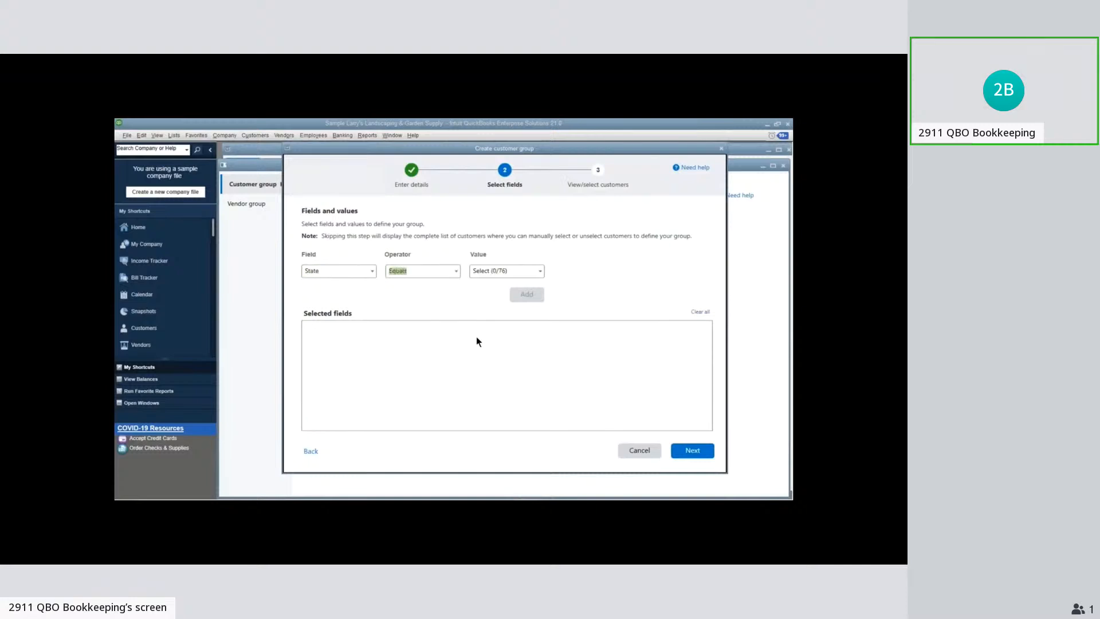
click(538, 271)
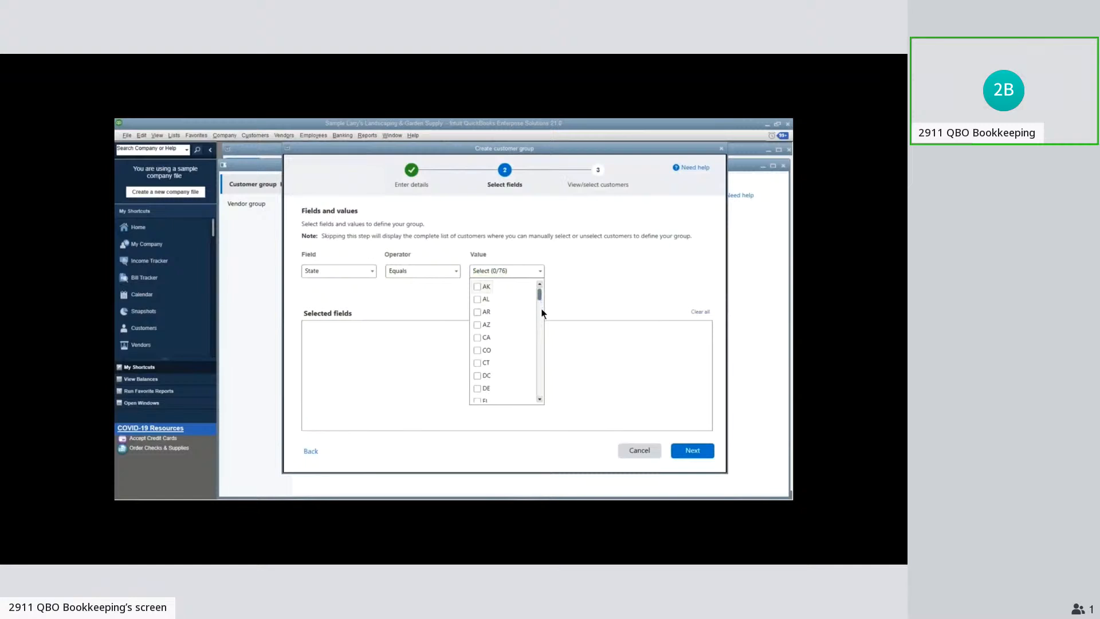
click(479, 338)
drag(540, 296, 538, 361)
click(477, 299)
click(564, 275)
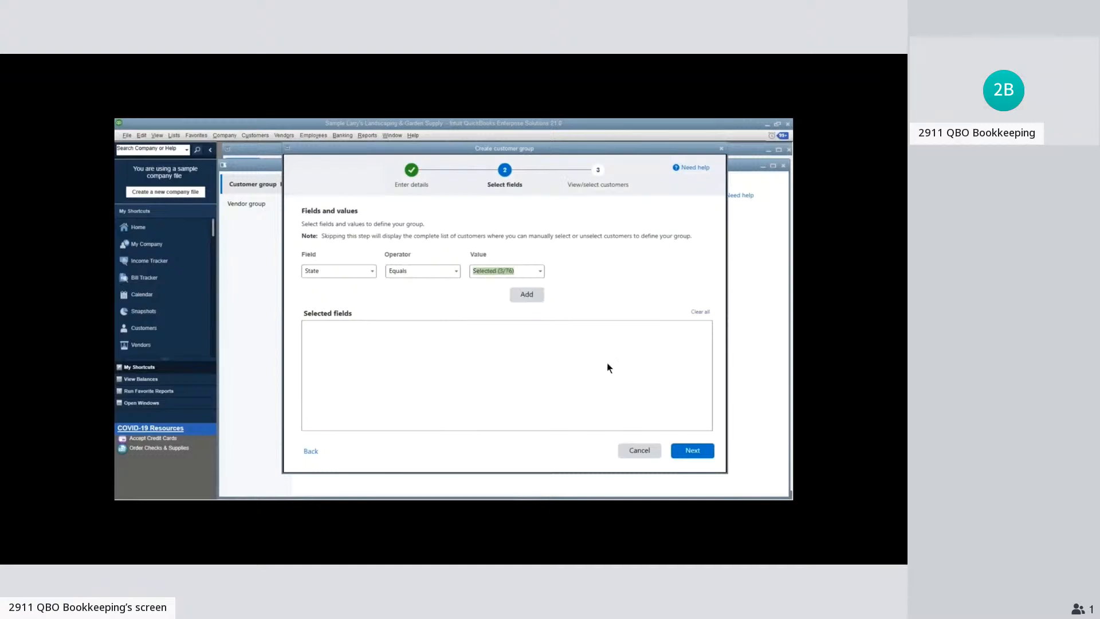
click(526, 295)
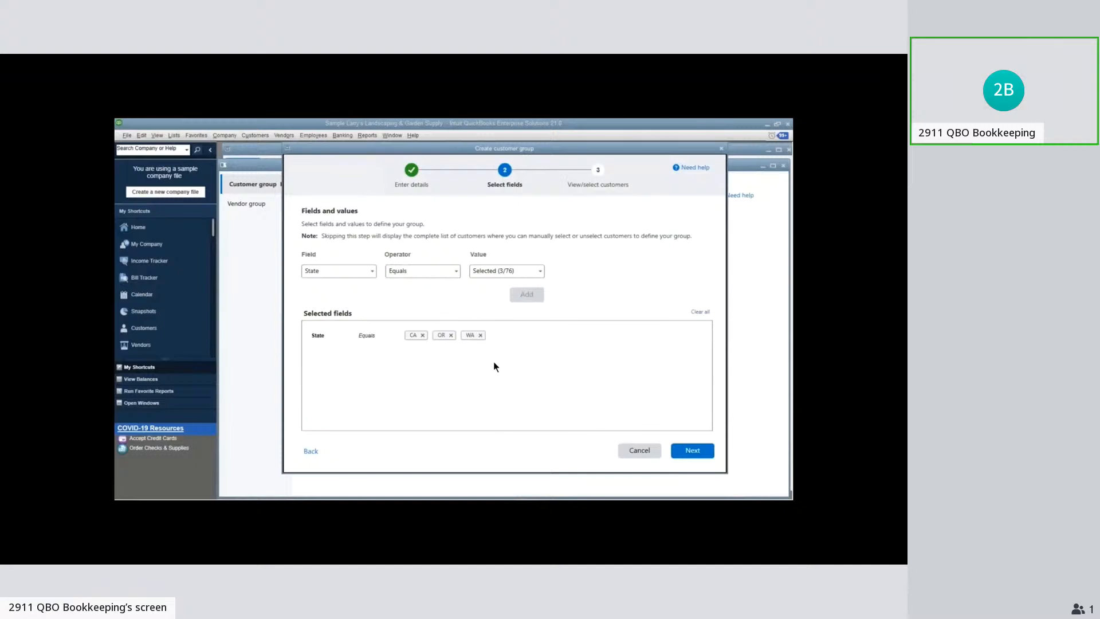
Accept the matching customers and finish creating the West Coast Customers group
click(694, 451)
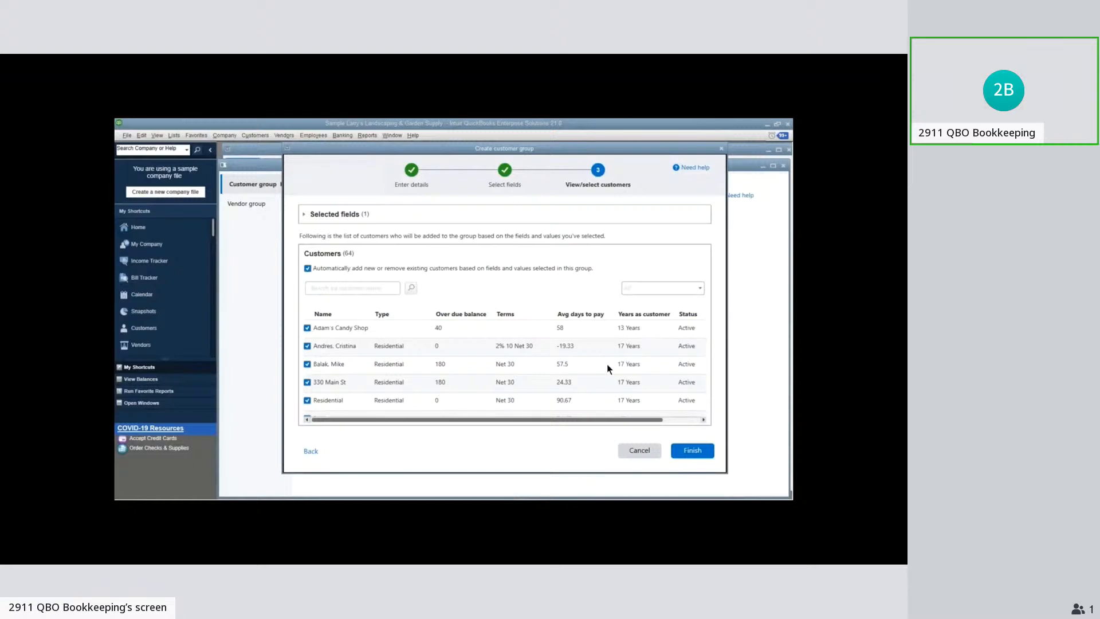
click(691, 451)
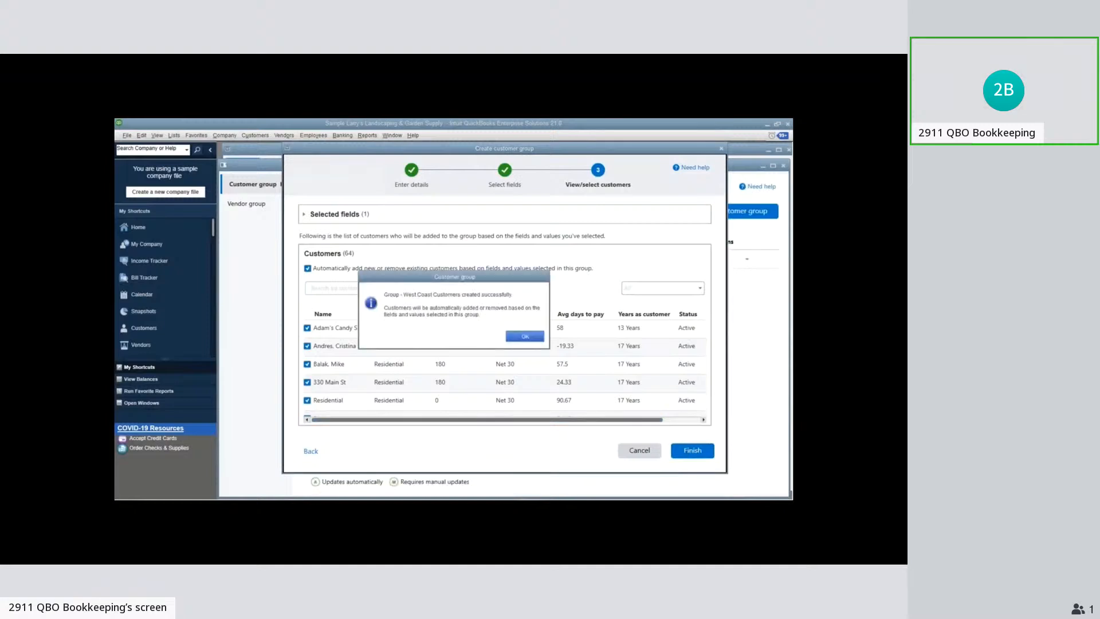
click(525, 336)
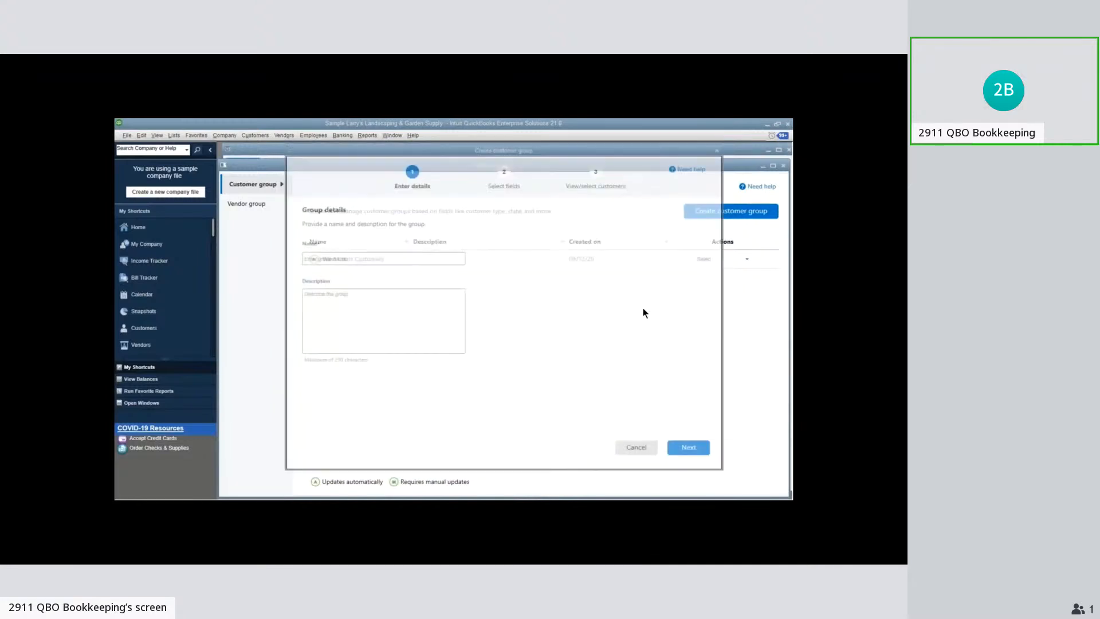
Name another new customer group Southwest Customers and set its condition field to State with the operator Equals
text(Southwest Customers)
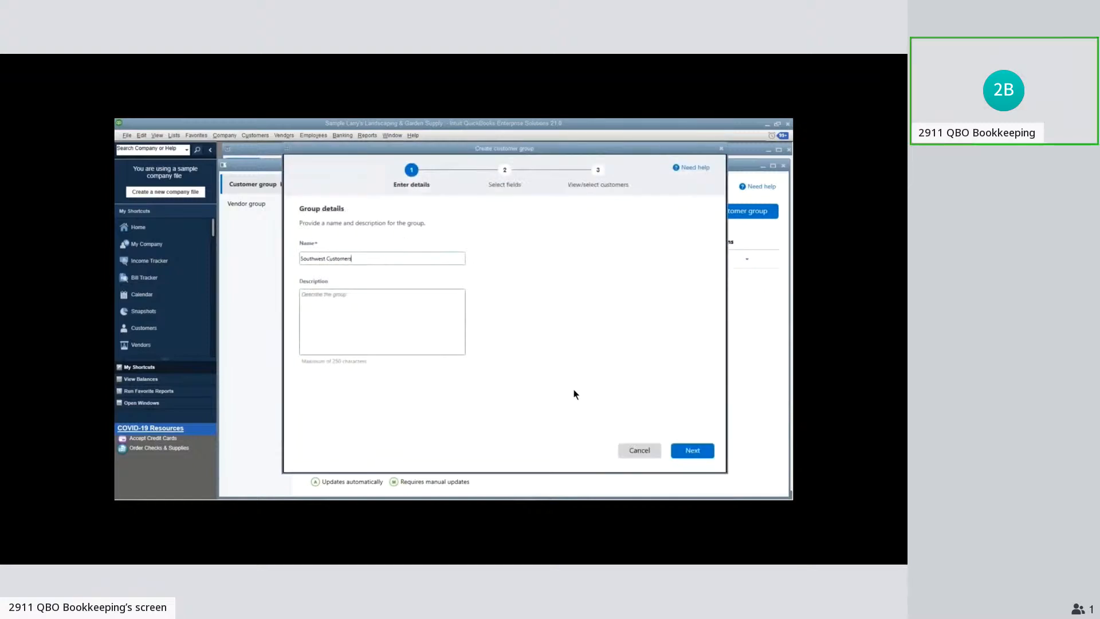
click(682, 451)
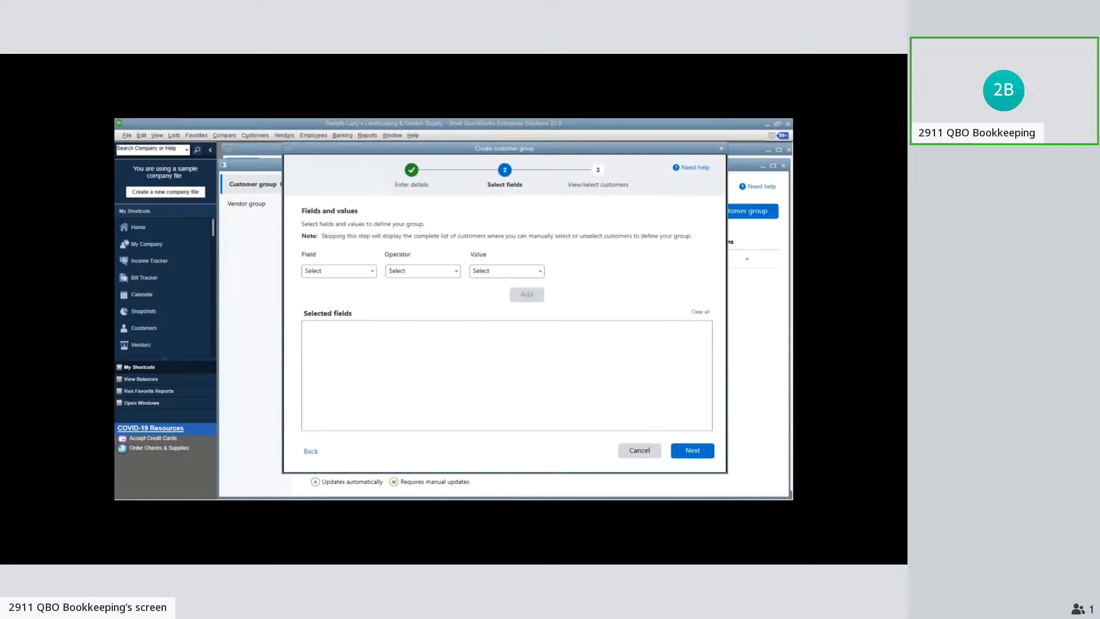
click(370, 271)
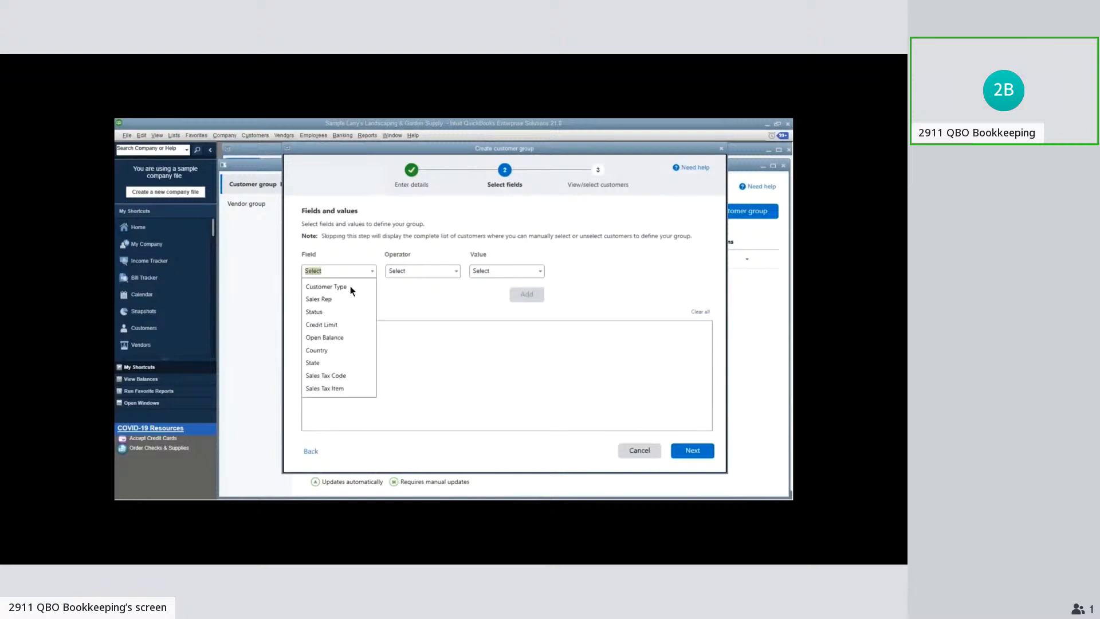
click(314, 365)
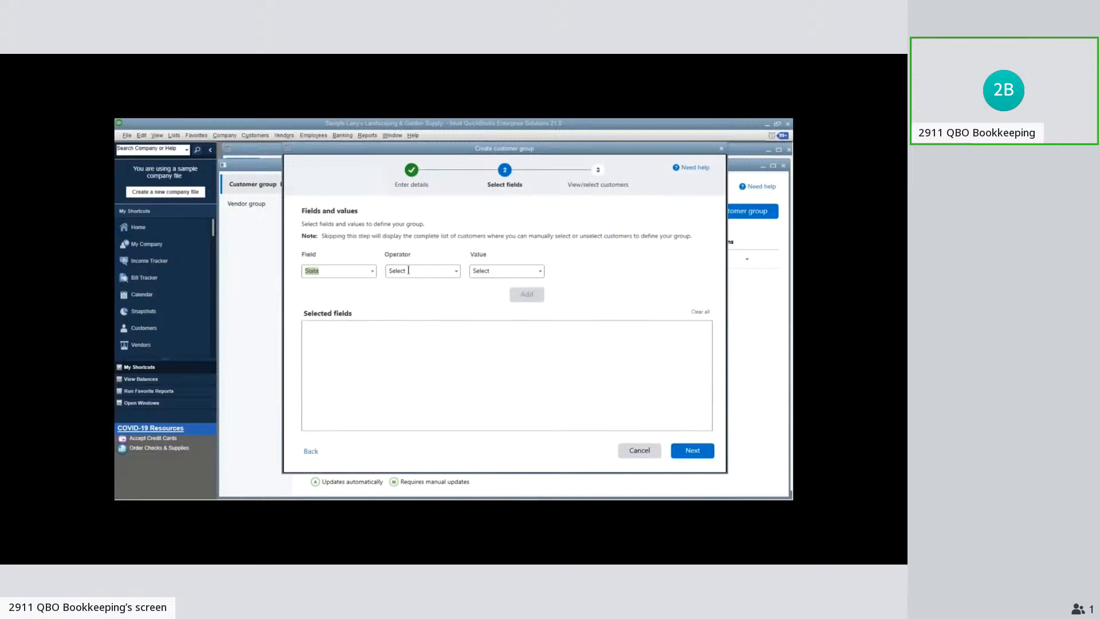
click(456, 271)
click(401, 287)
Choose AZ, NV, NM, TX and CO as the state values and add the condition to the Southwest Customers group
click(542, 269)
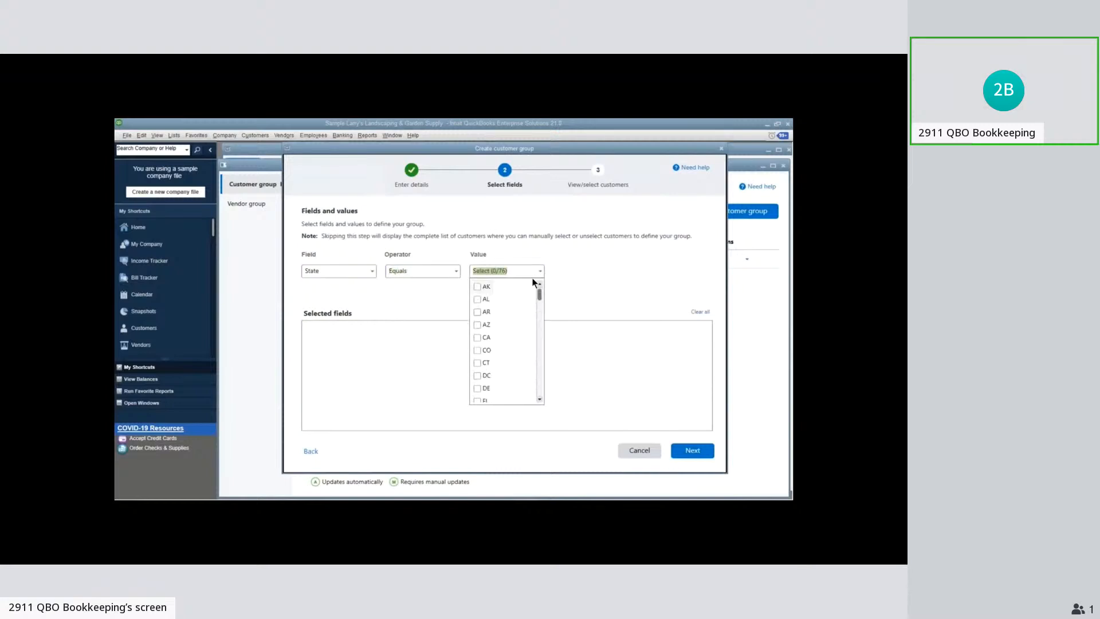
click(476, 324)
drag(541, 296, 540, 336)
click(479, 375)
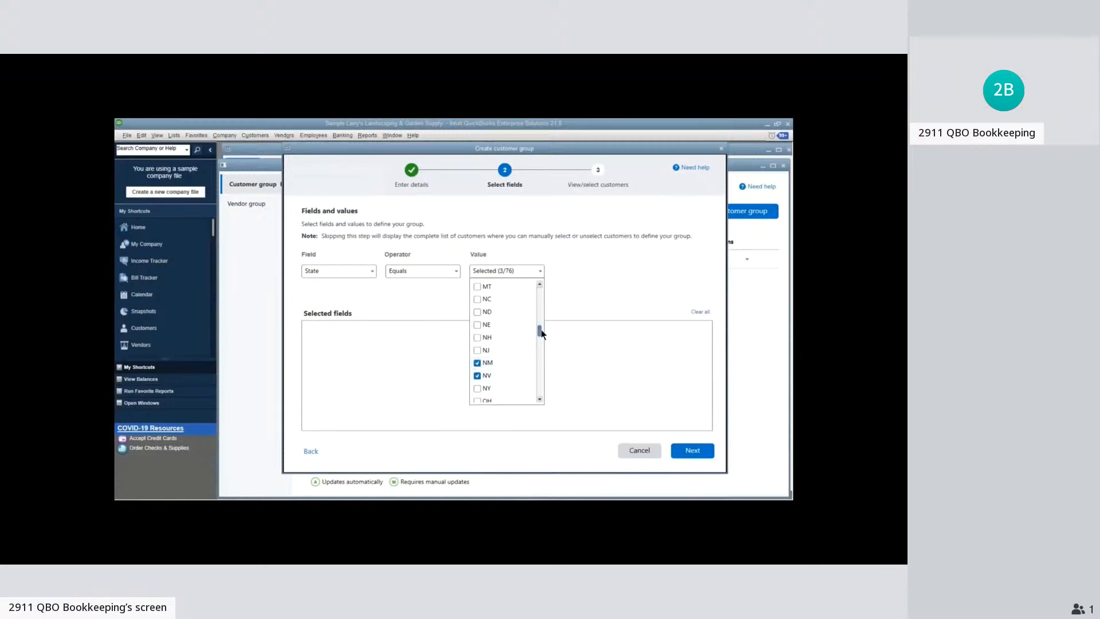
drag(541, 333, 543, 358)
drag(541, 350, 541, 342)
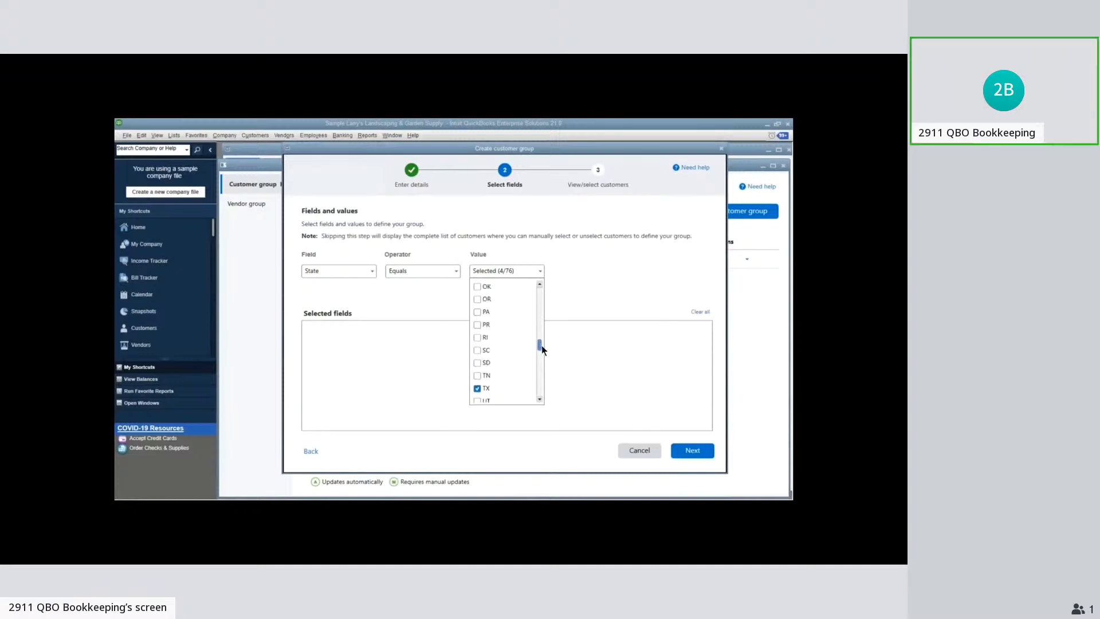
drag(542, 345, 549, 310)
click(479, 312)
click(566, 288)
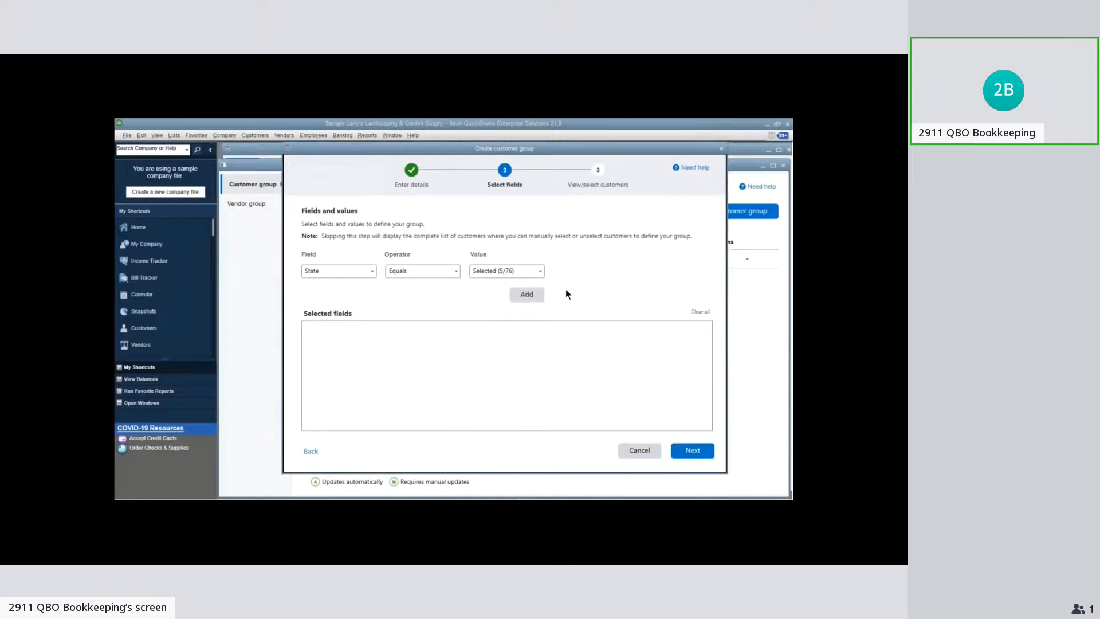
click(528, 297)
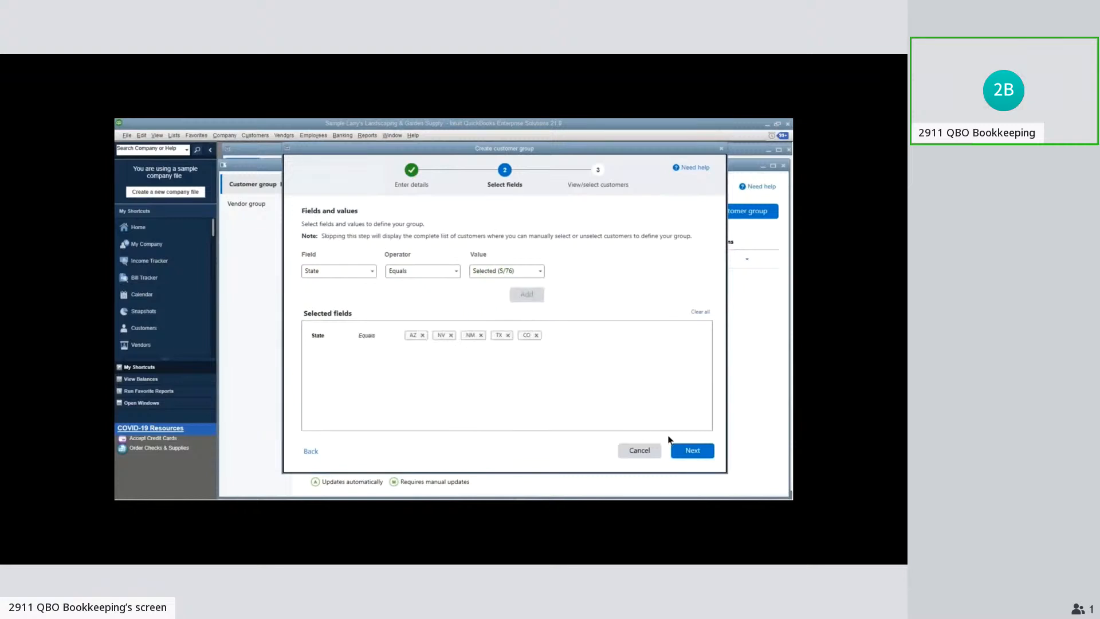
Accept the matching customers and finish creating the Southwest Customers group
click(693, 452)
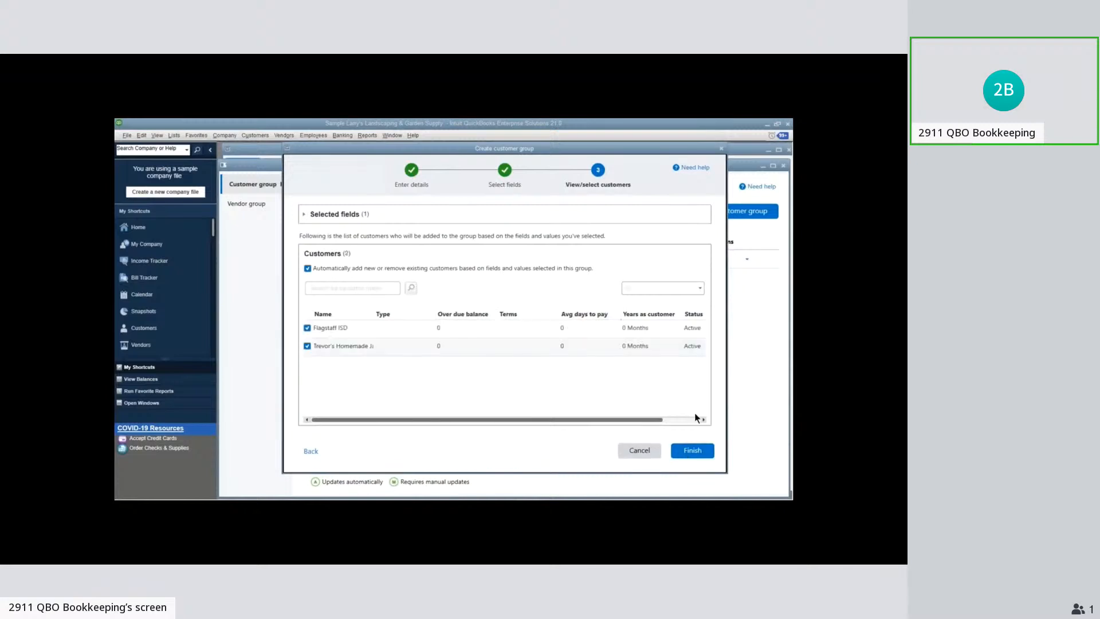
click(696, 453)
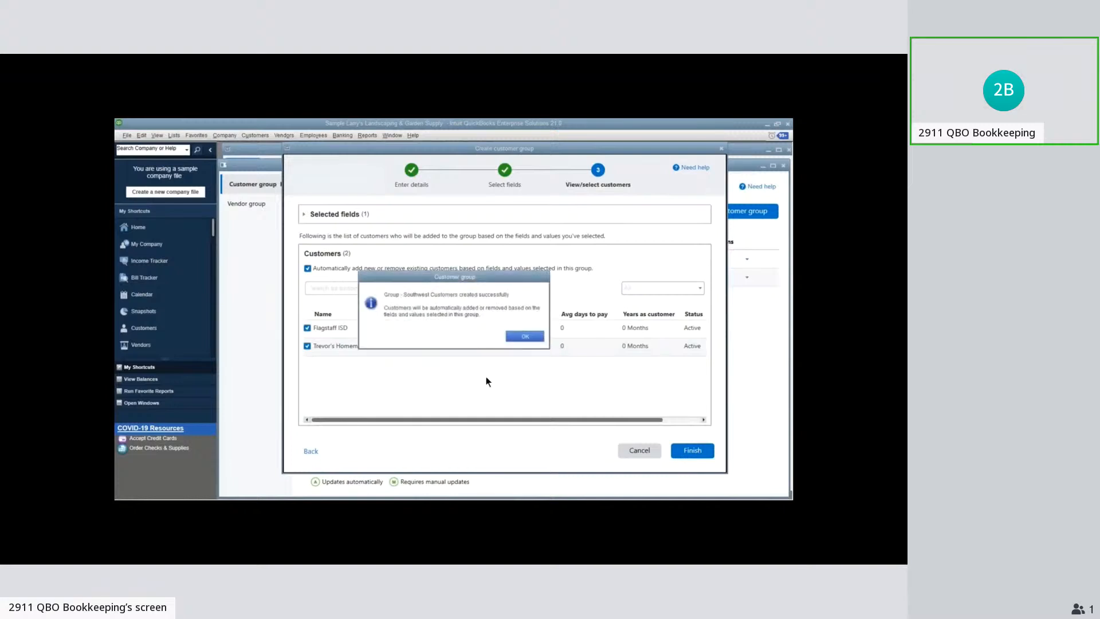
key(Return)
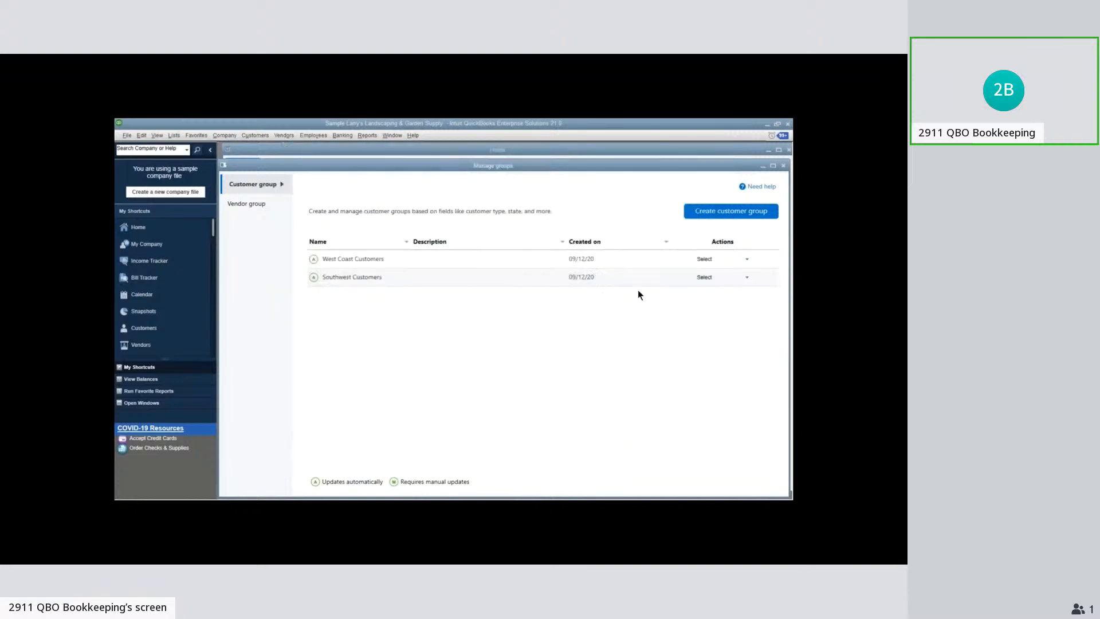
Check the actions available for the West Coast Customers group and close the Manage Groups window
click(748, 260)
click(702, 329)
drag(541, 168, 536, 181)
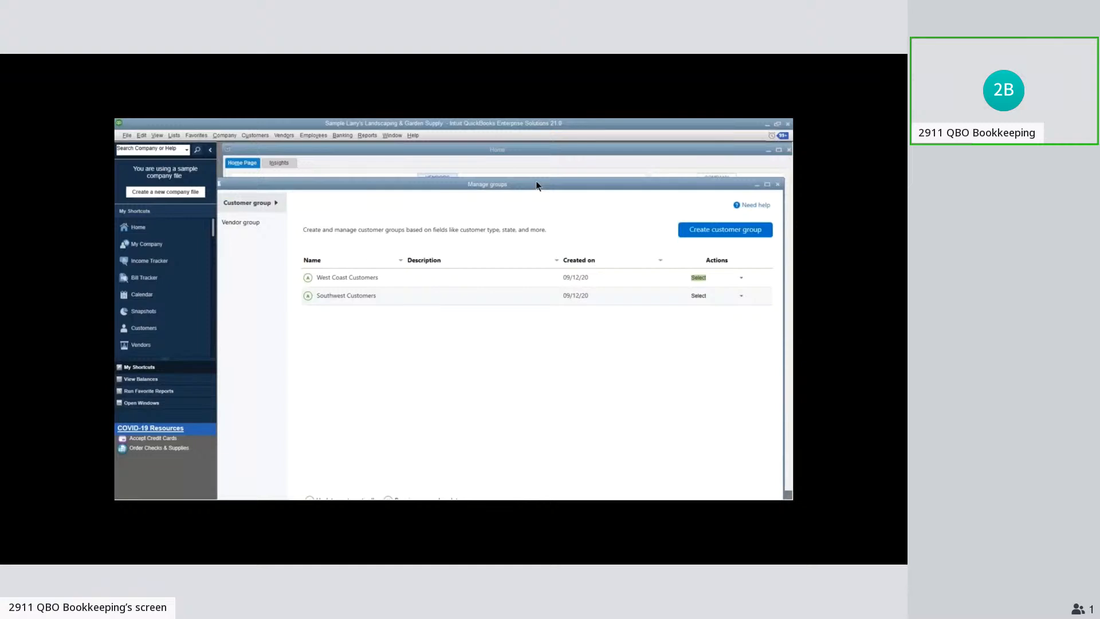
key(Escape)
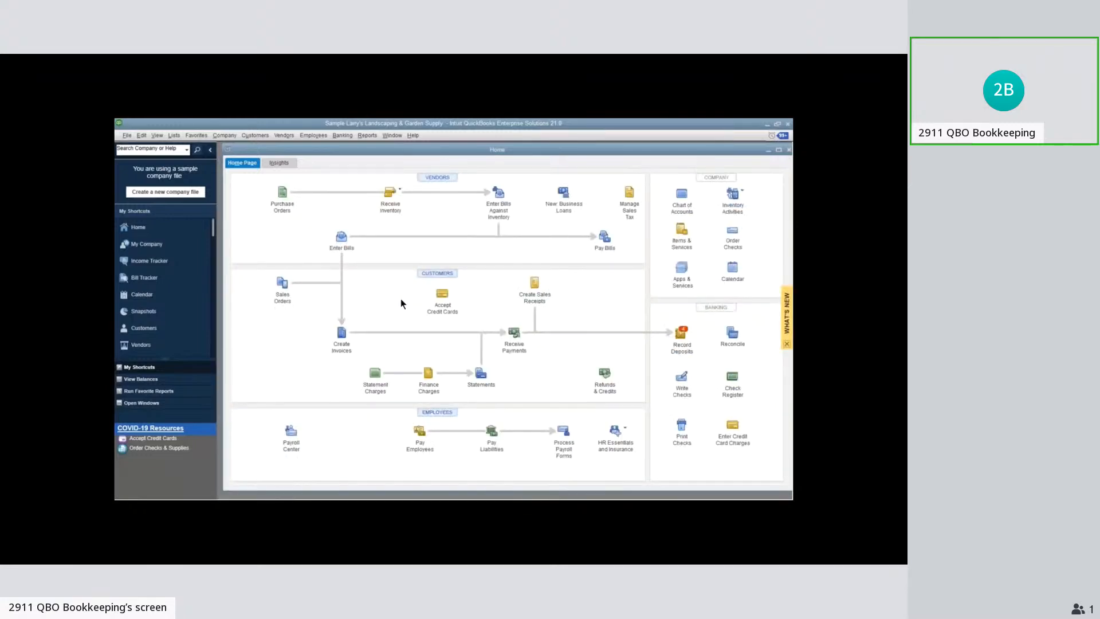
Open the company file's user and role setup and display the list of roles
click(255, 135)
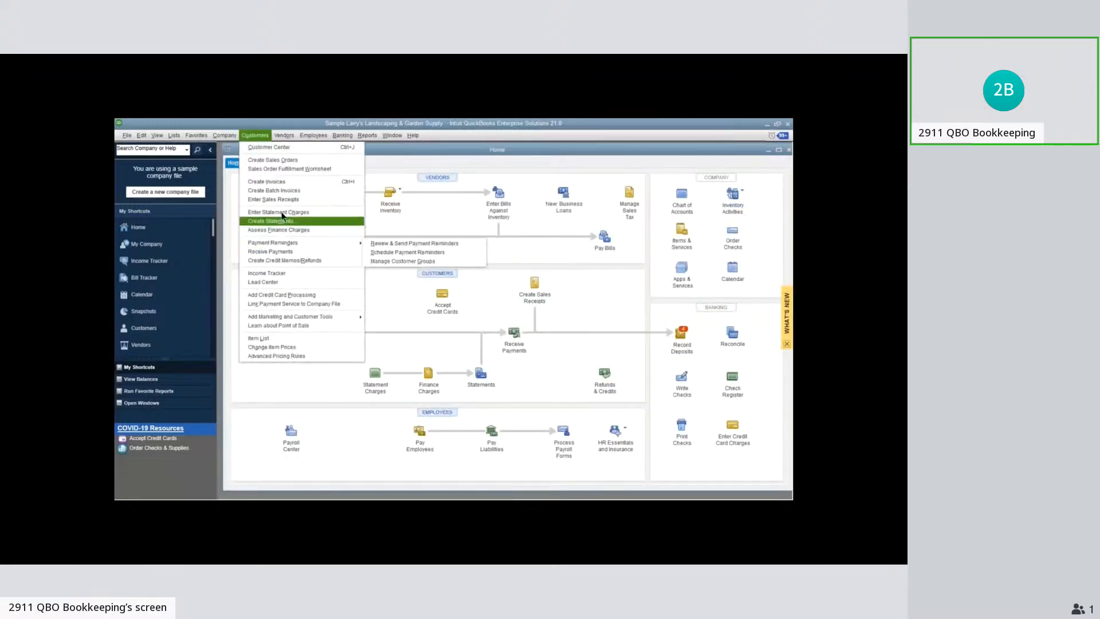
click(236, 135)
mouse_move(270, 208)
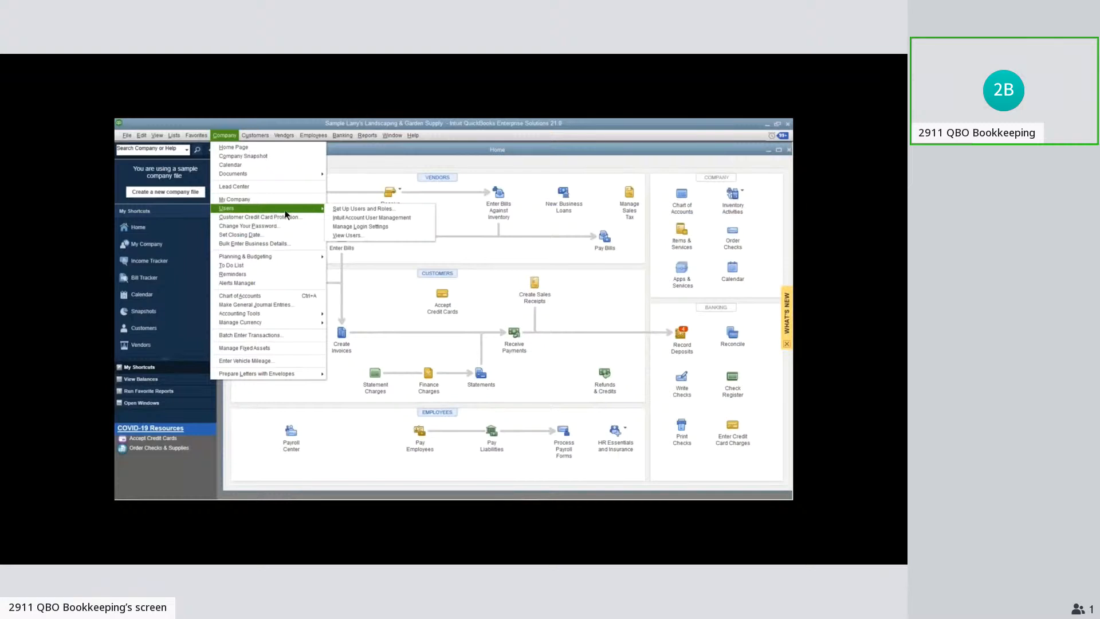
click(393, 212)
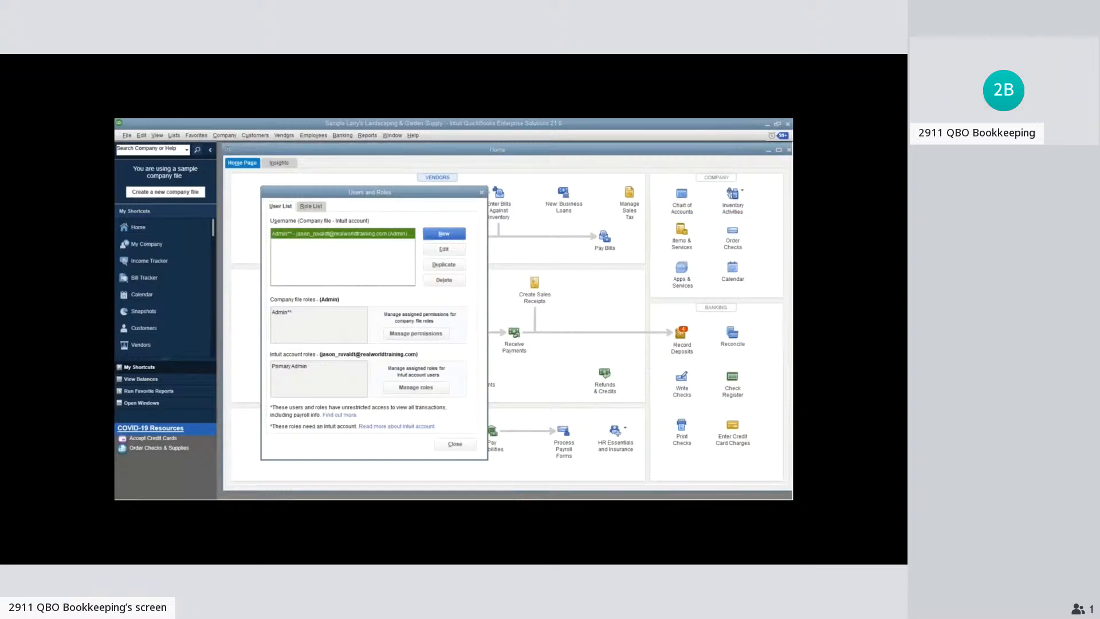
click(314, 206)
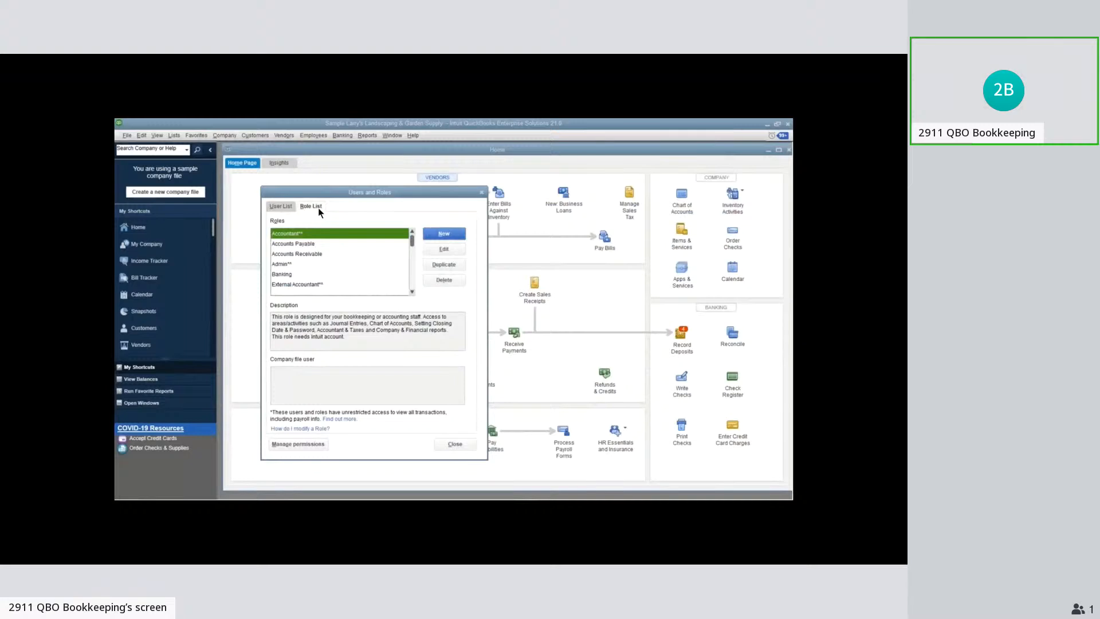
click(285, 207)
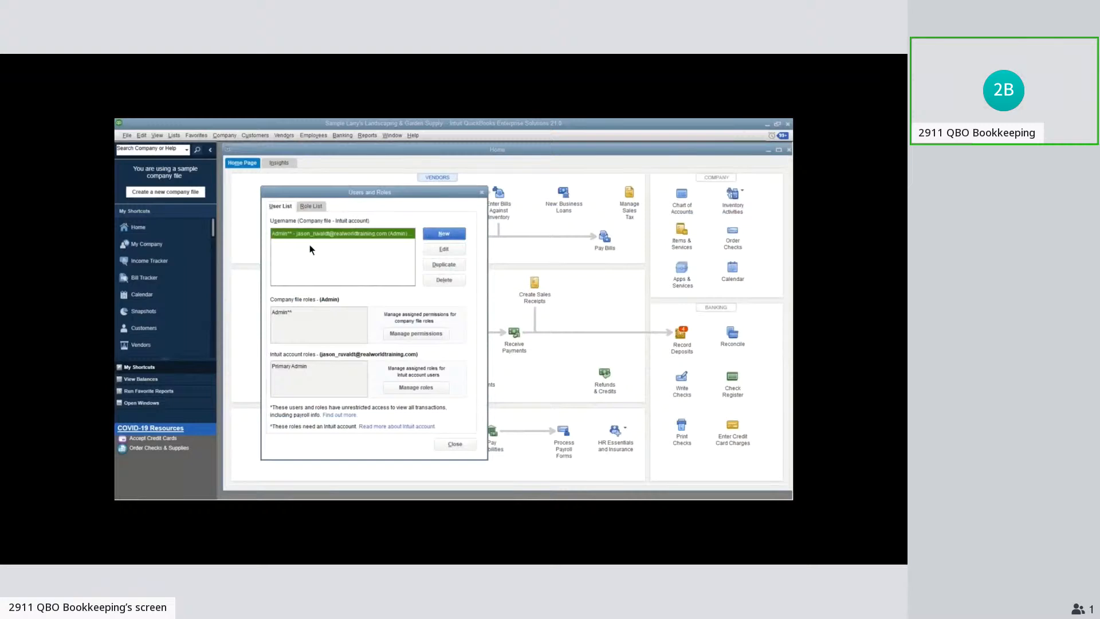
click(314, 207)
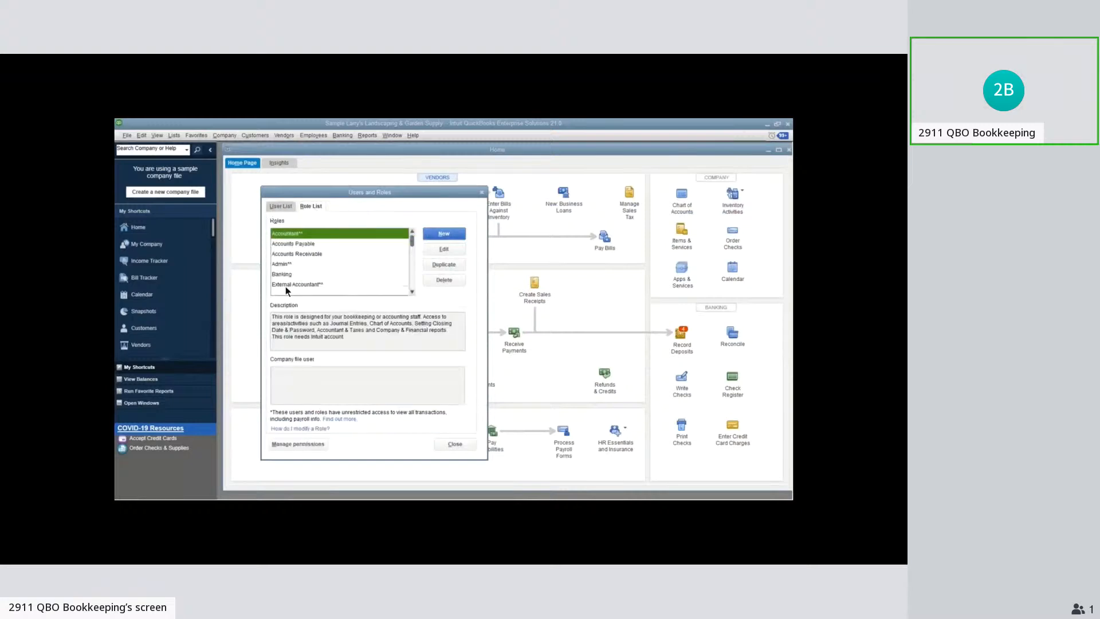
Duplicate the Sales role and save the copy as West Coast Sales Rep
scroll(317, 278, down, 3)
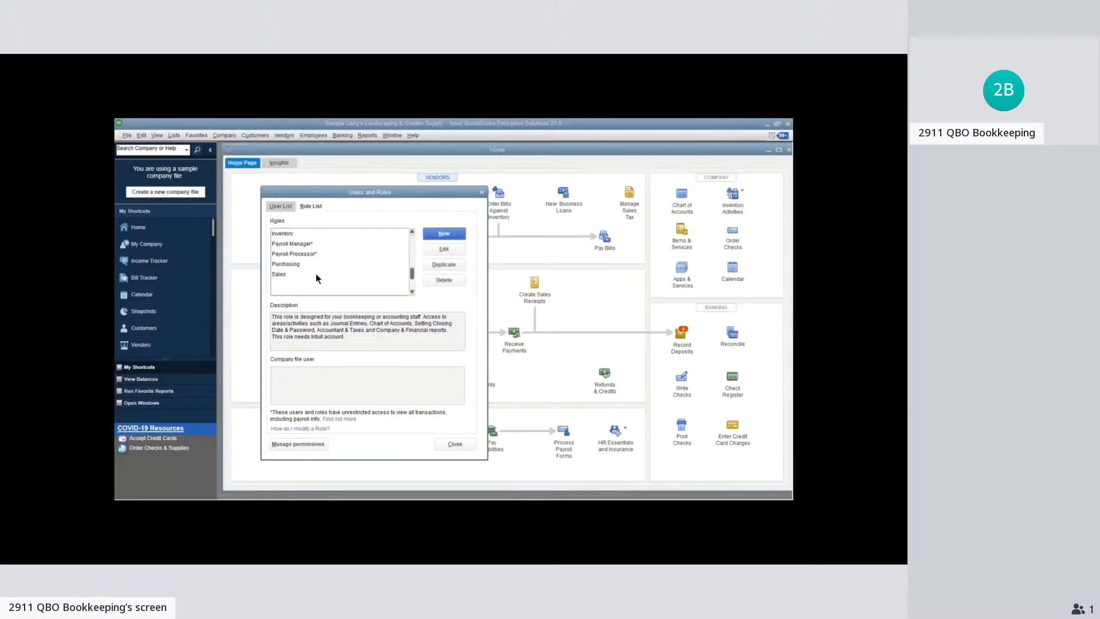
click(308, 265)
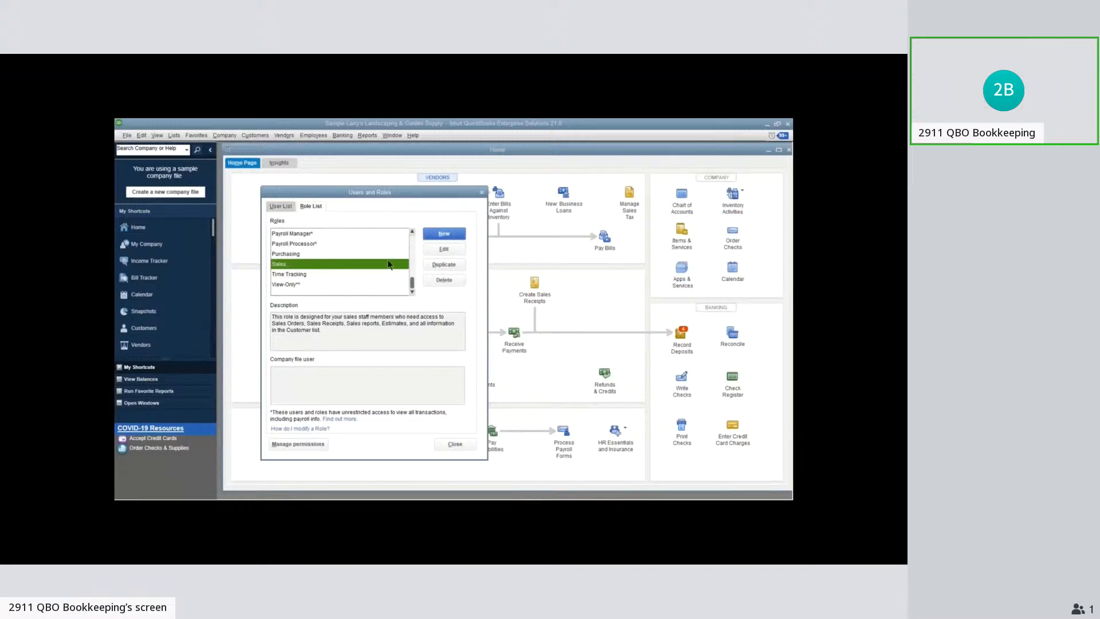
click(442, 264)
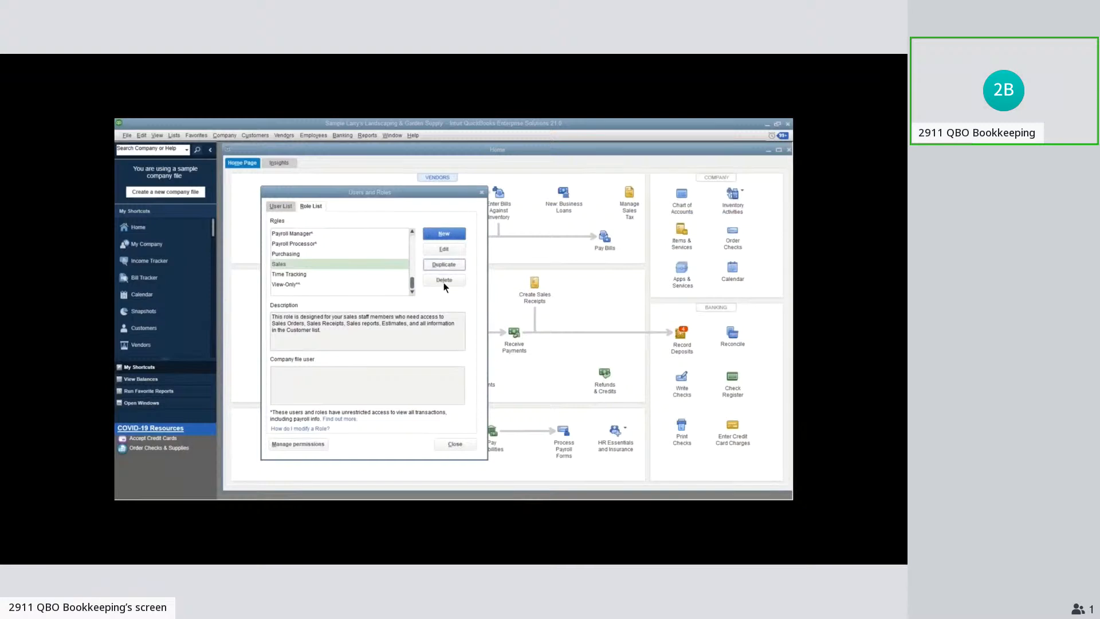
text(West Coast Sa)
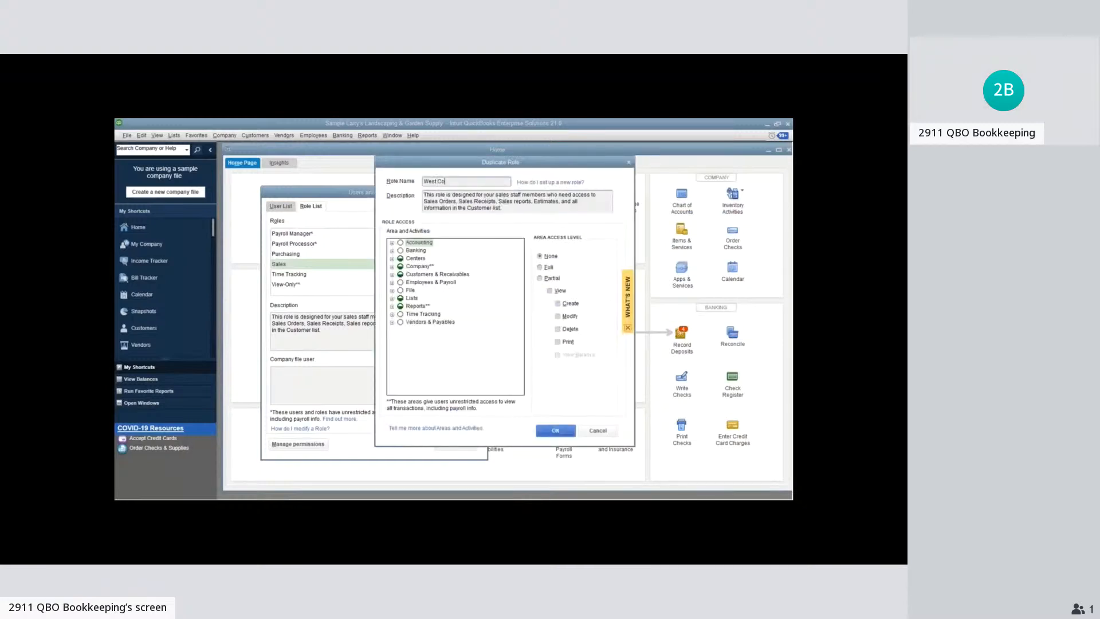
text(les Rep)
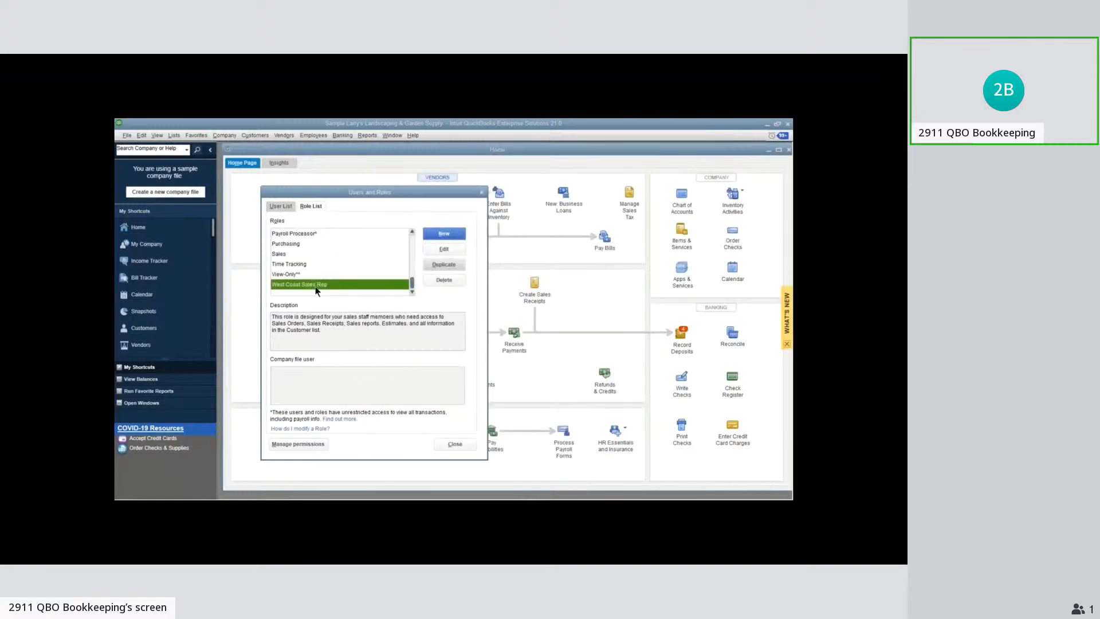
Open the West Coast Sales Rep role for editing and examine its access to Reports, Lists, and Customers & Receivables activities
click(453, 252)
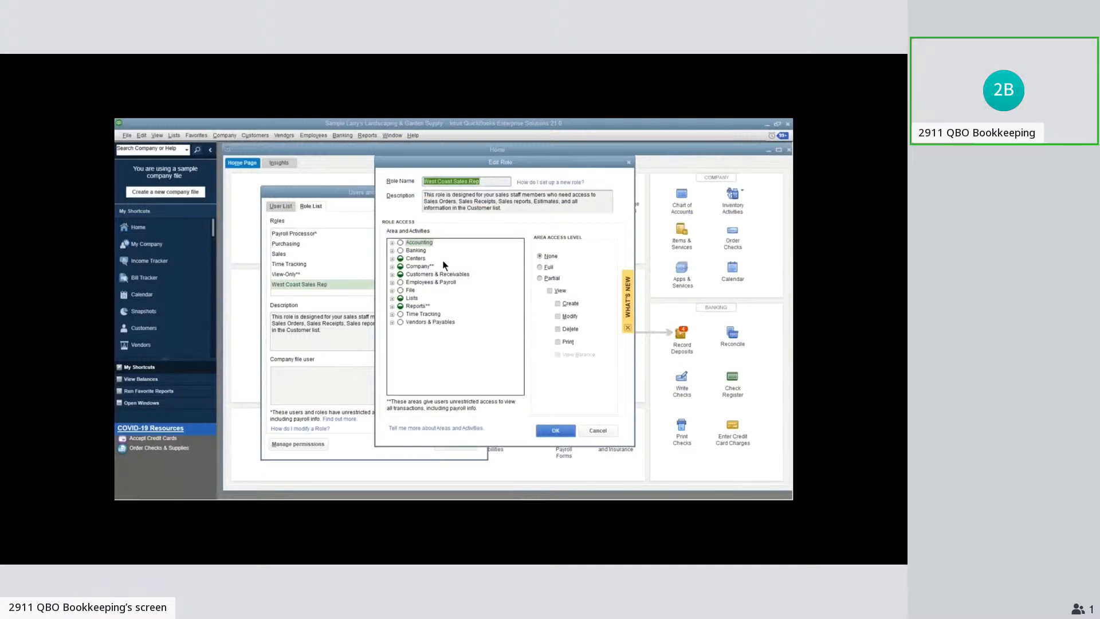
click(392, 306)
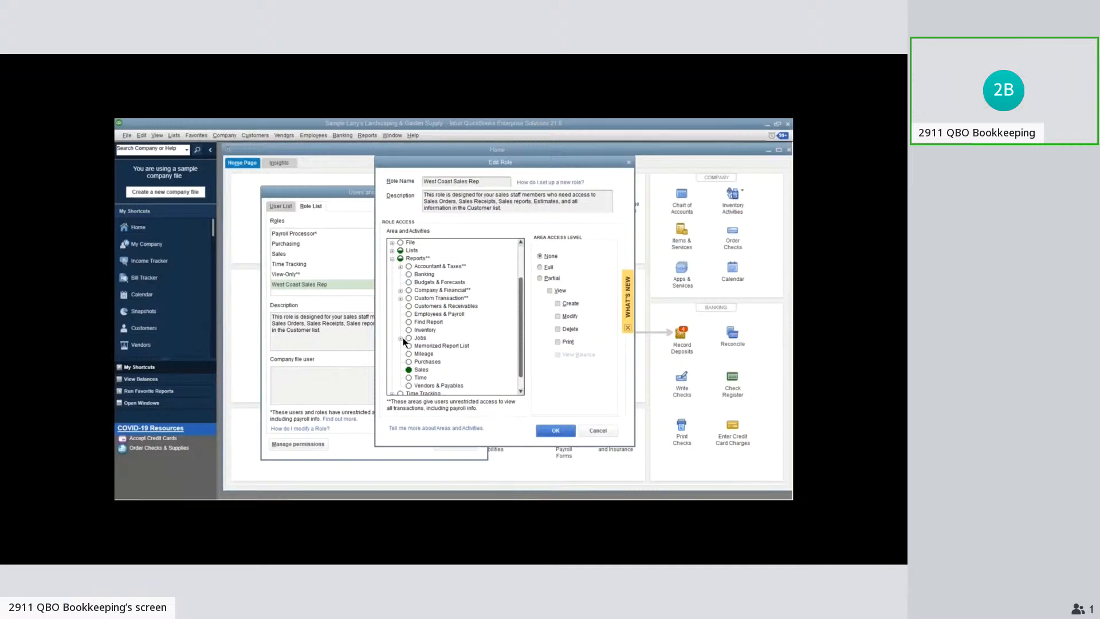
click(421, 370)
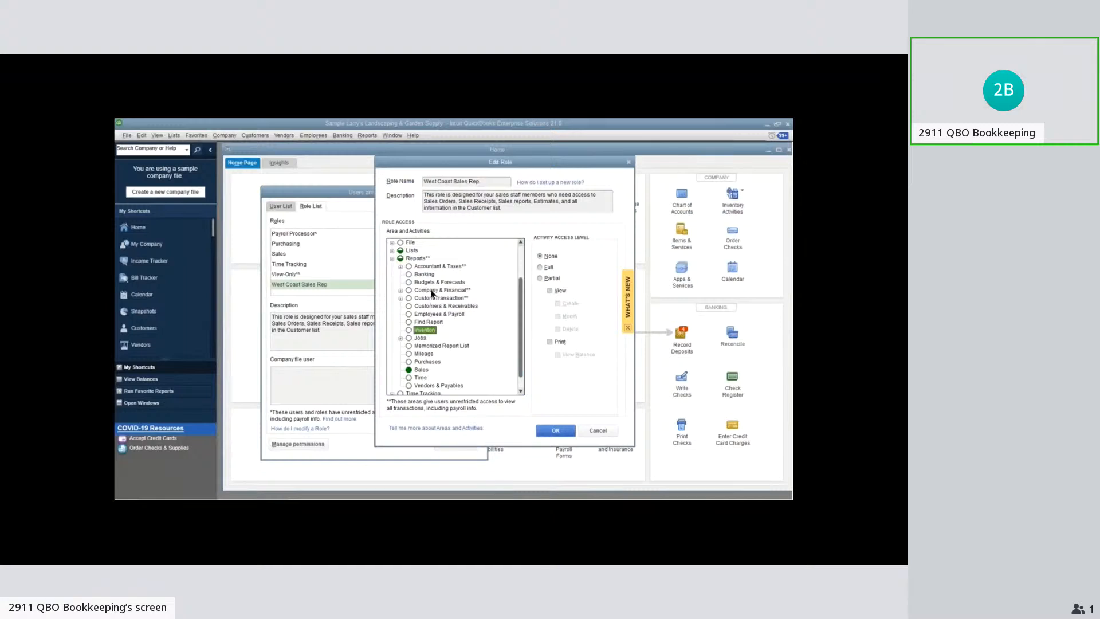
click(426, 275)
click(392, 259)
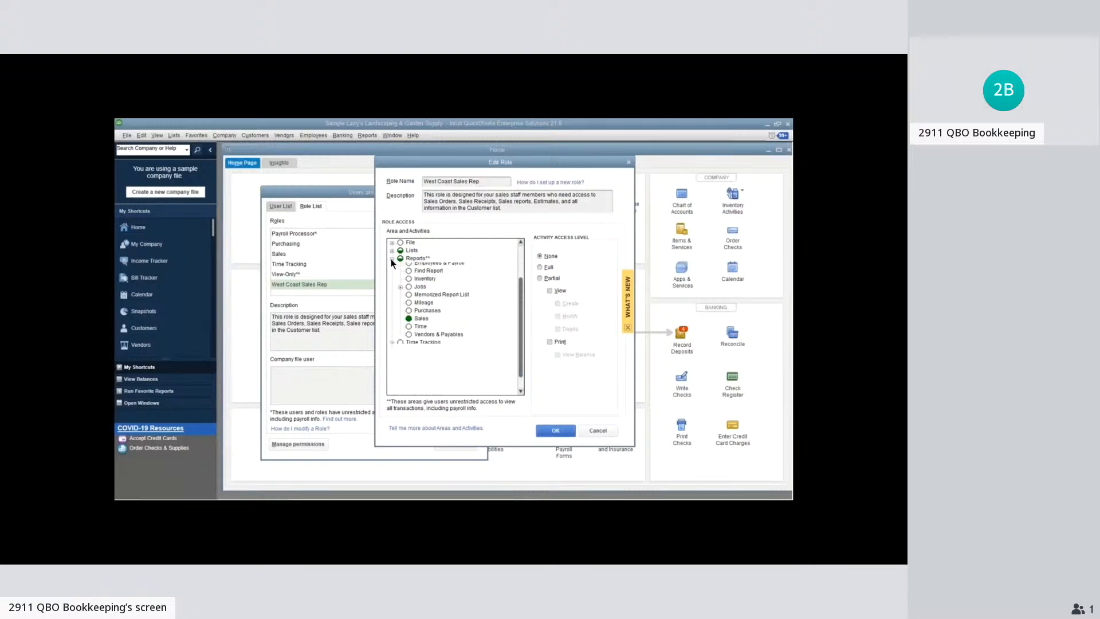
click(391, 299)
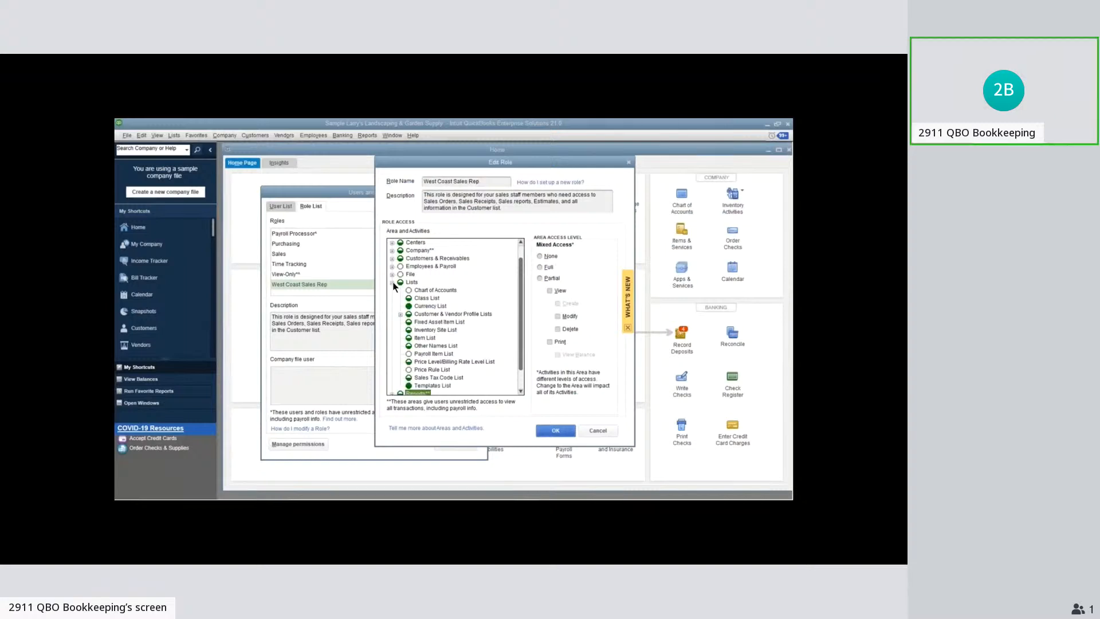
click(393, 282)
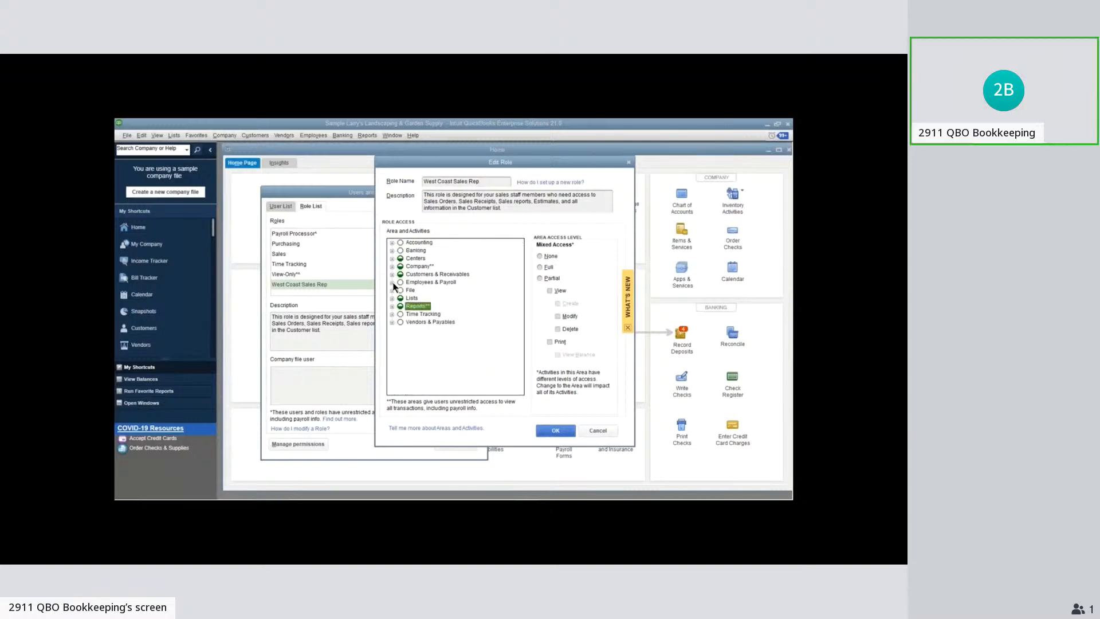
click(392, 274)
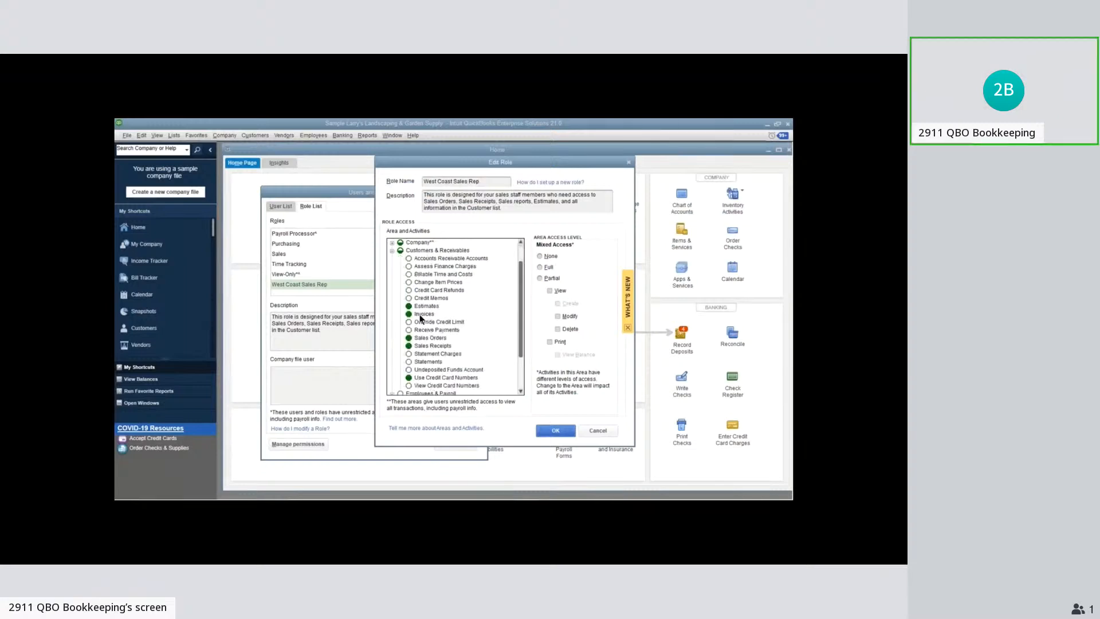
click(421, 315)
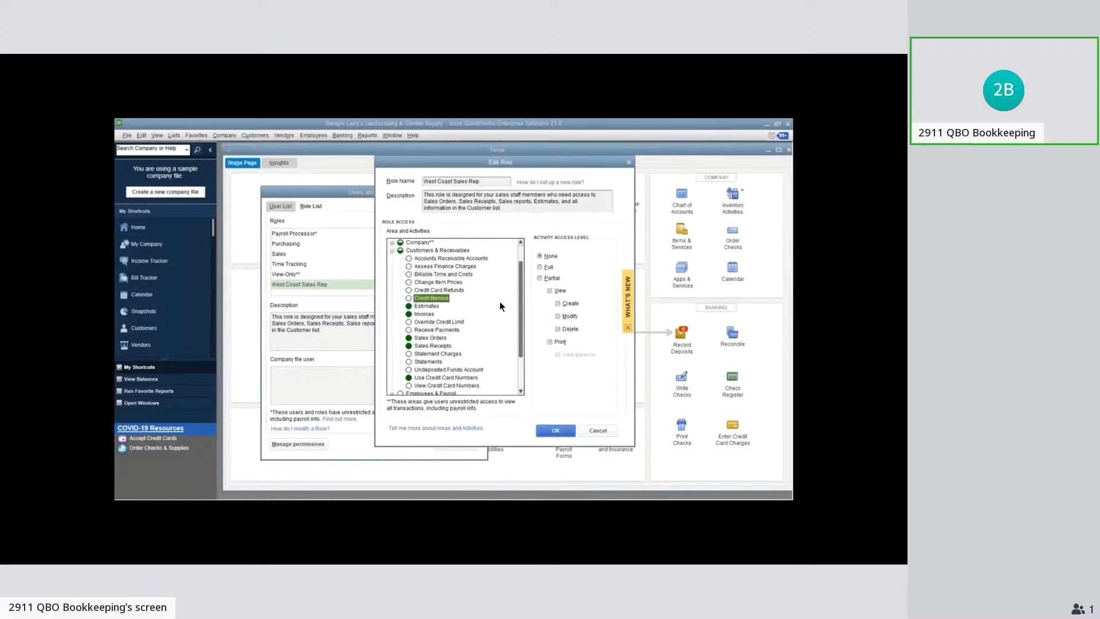
click(393, 251)
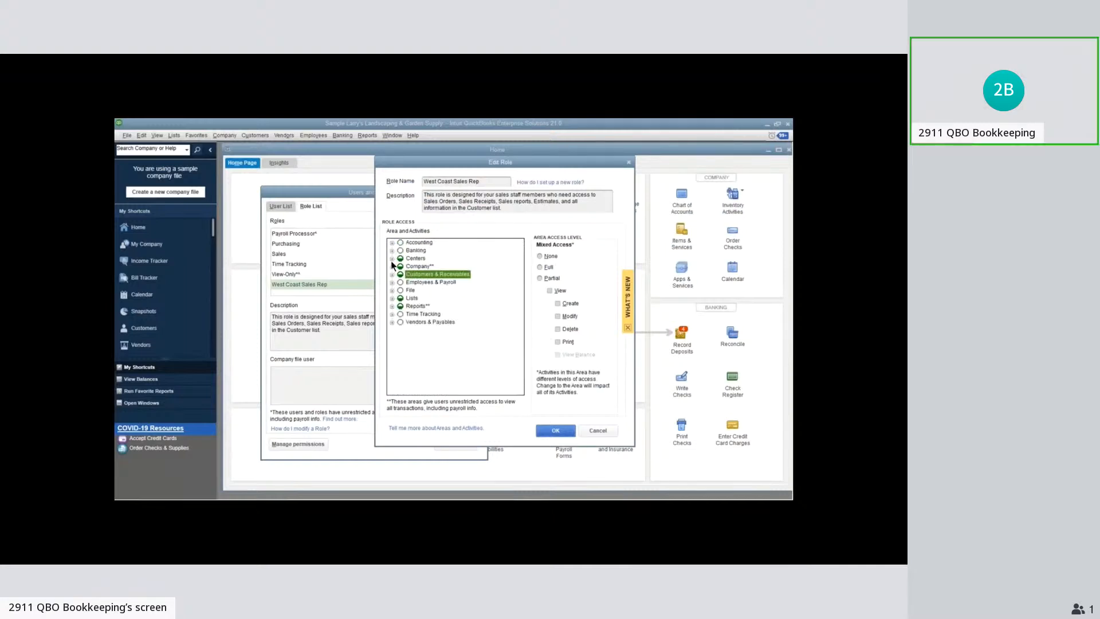
Change the West Coast Sales Rep role's Customer Center access level to Custom, accepting the override of current access
click(412, 258)
click(393, 258)
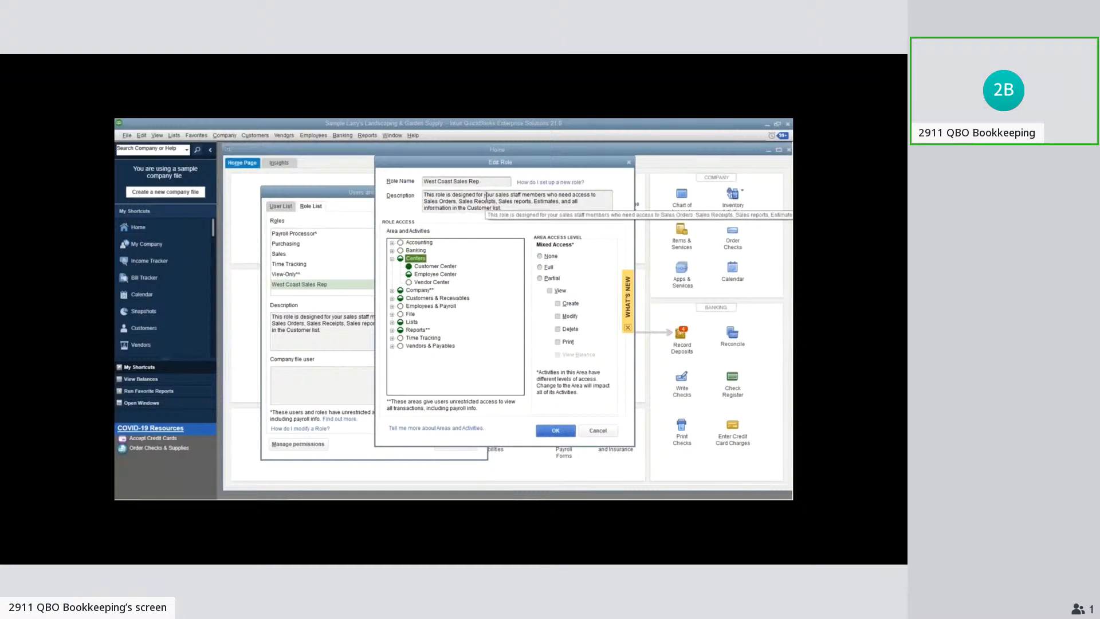
click(436, 267)
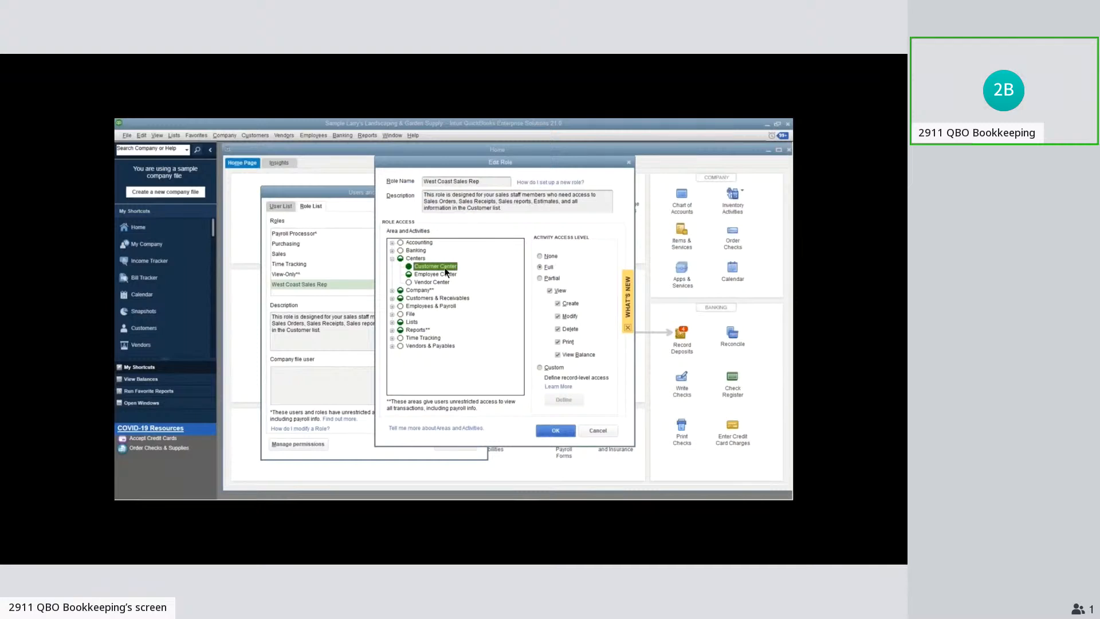
click(539, 368)
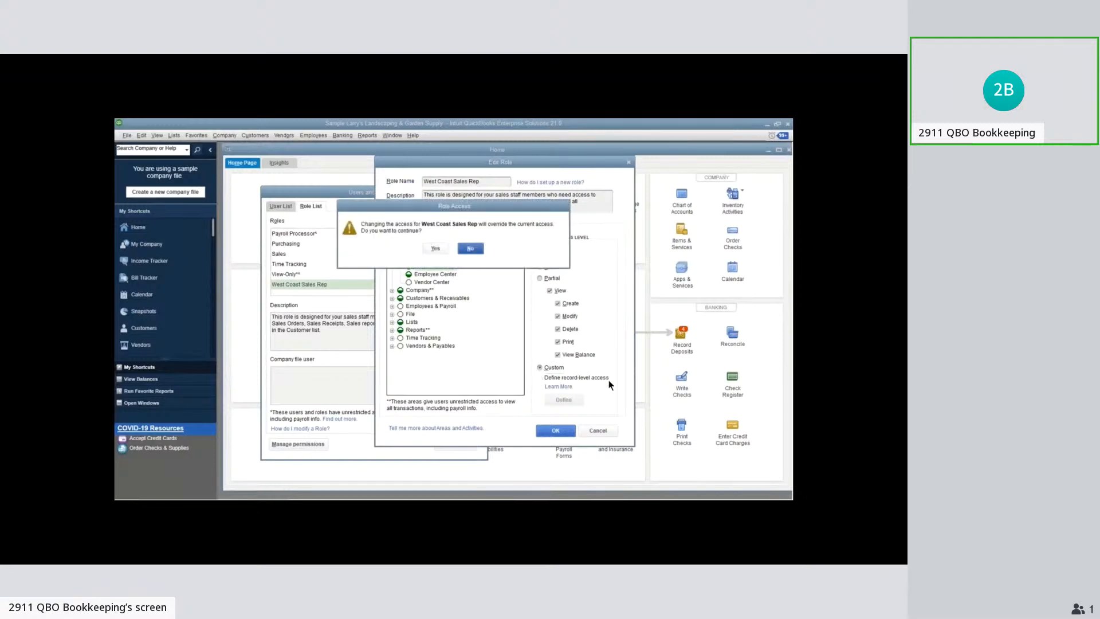
click(436, 249)
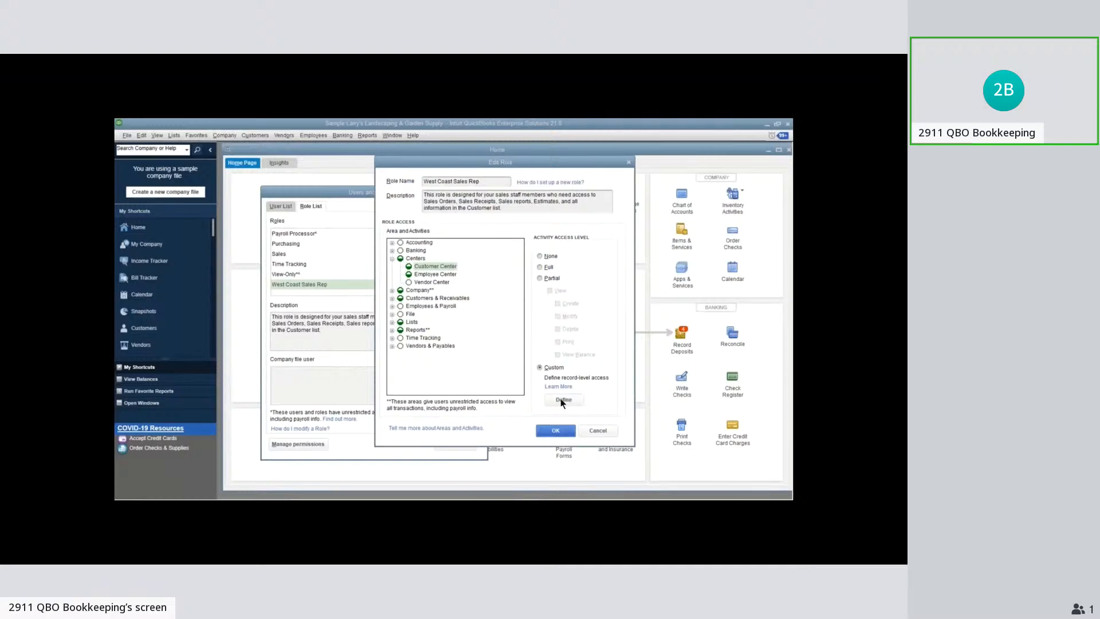
Grant the role View, Modify, Print and View balance permissions for the West Coast Customers group and save the role
click(562, 400)
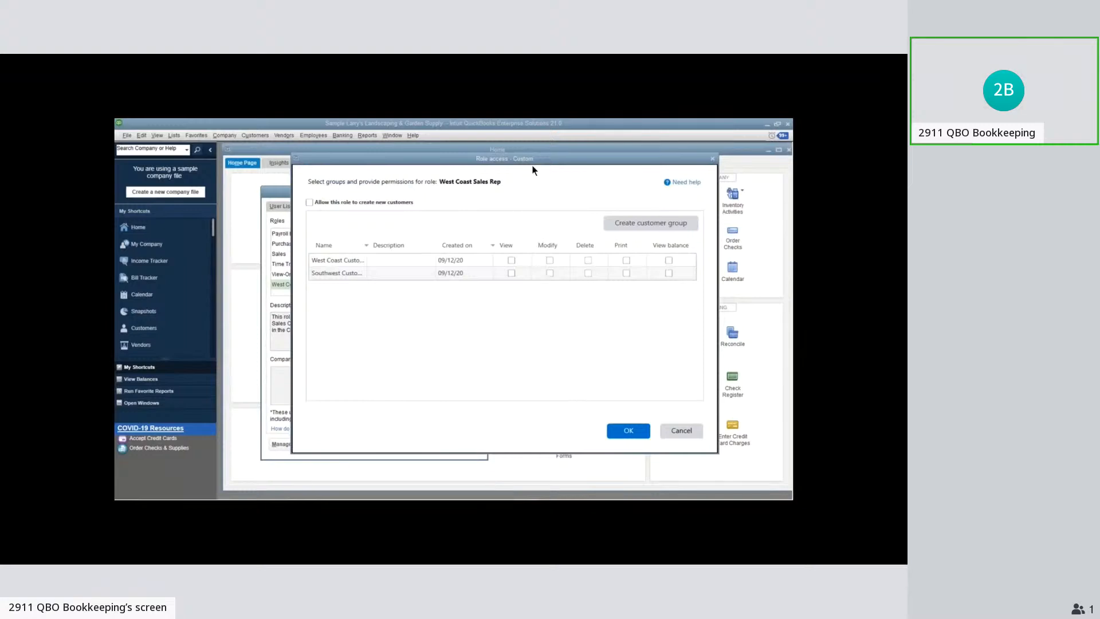
drag(532, 165, 504, 304)
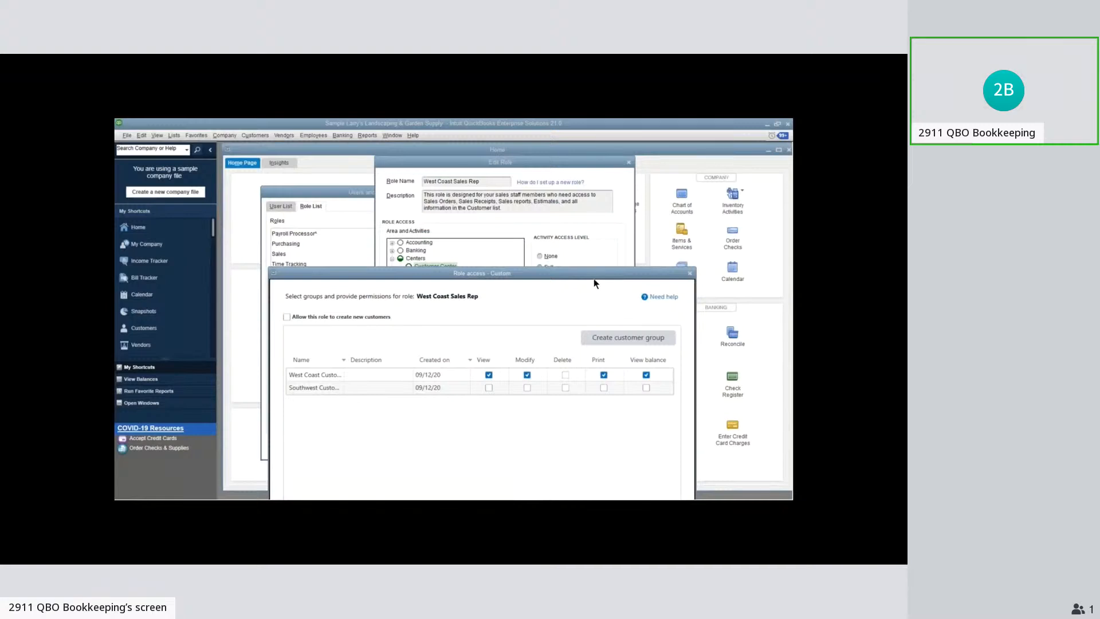
drag(596, 276, 619, 146)
click(629, 425)
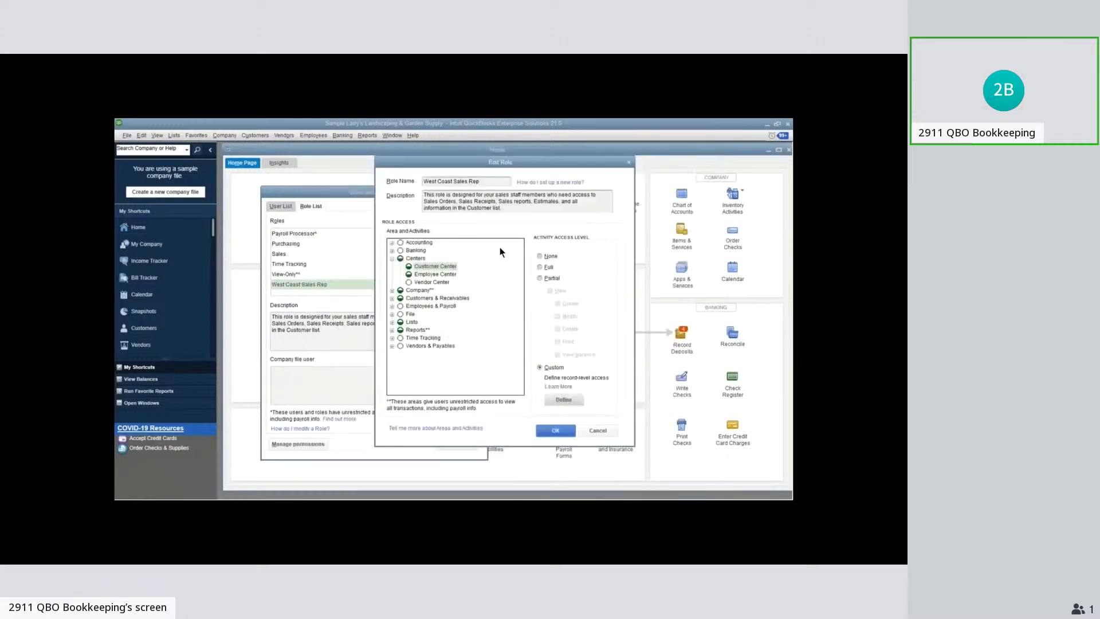
key(Return)
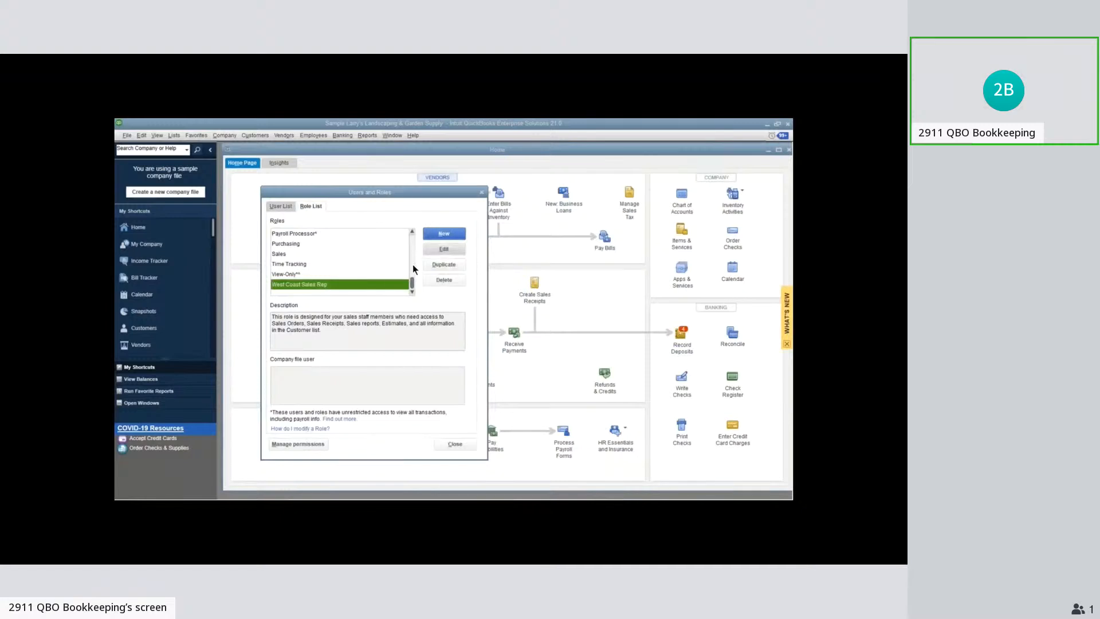
Start a duplicate of the Sales role and name it Southwest Sales Rep
click(294, 256)
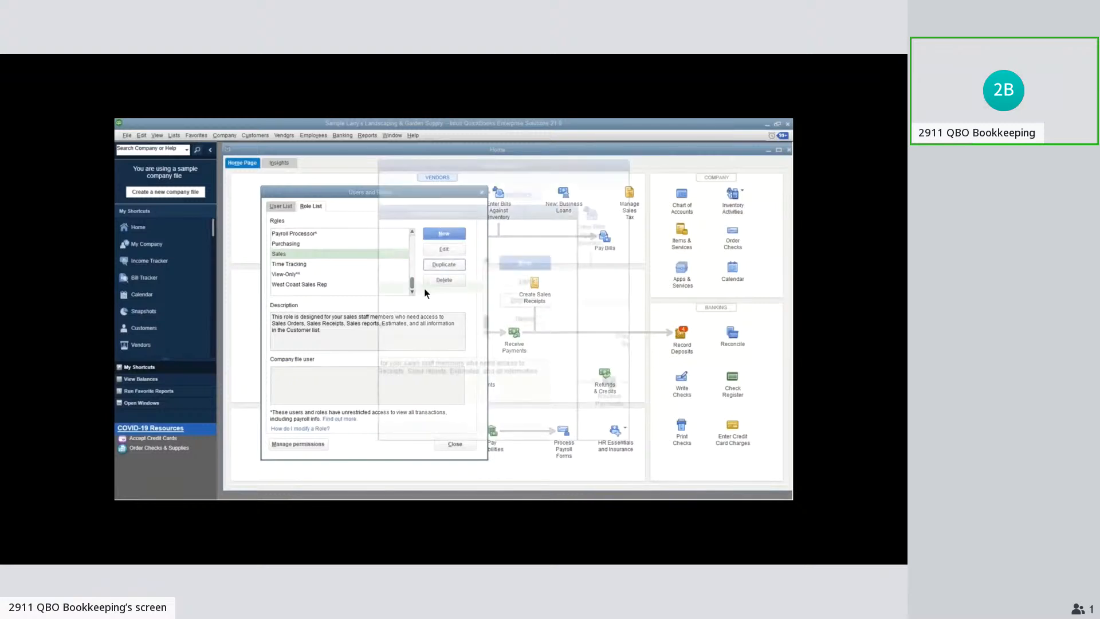
click(444, 264)
text(Southwest Sales Rep)
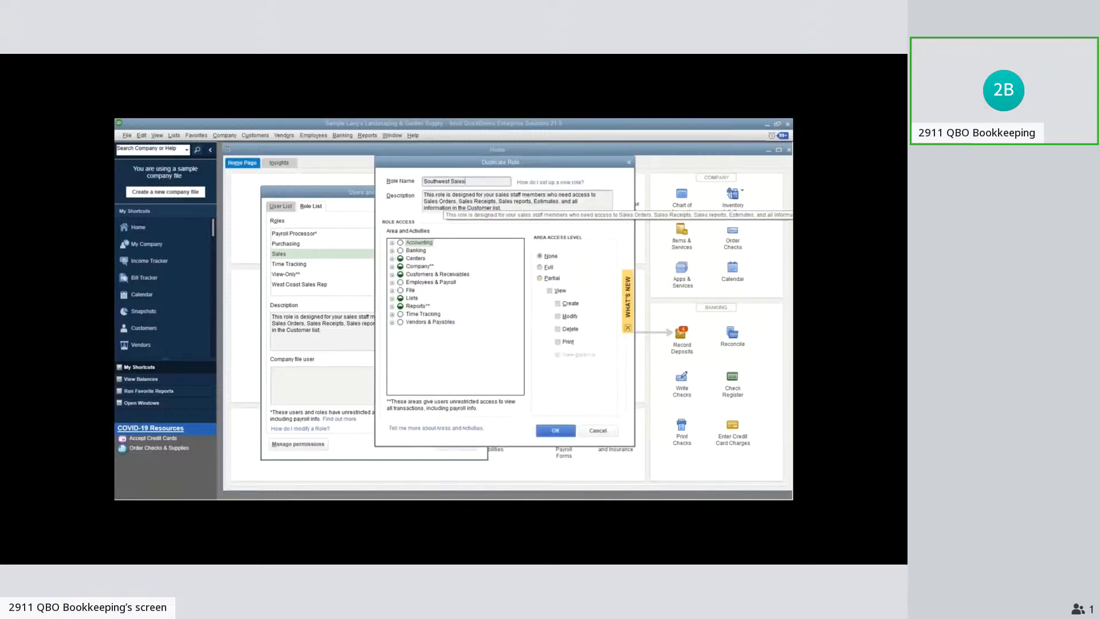
Set the Southwest Sales Rep role's Customer Center access level to Custom
click(408, 266)
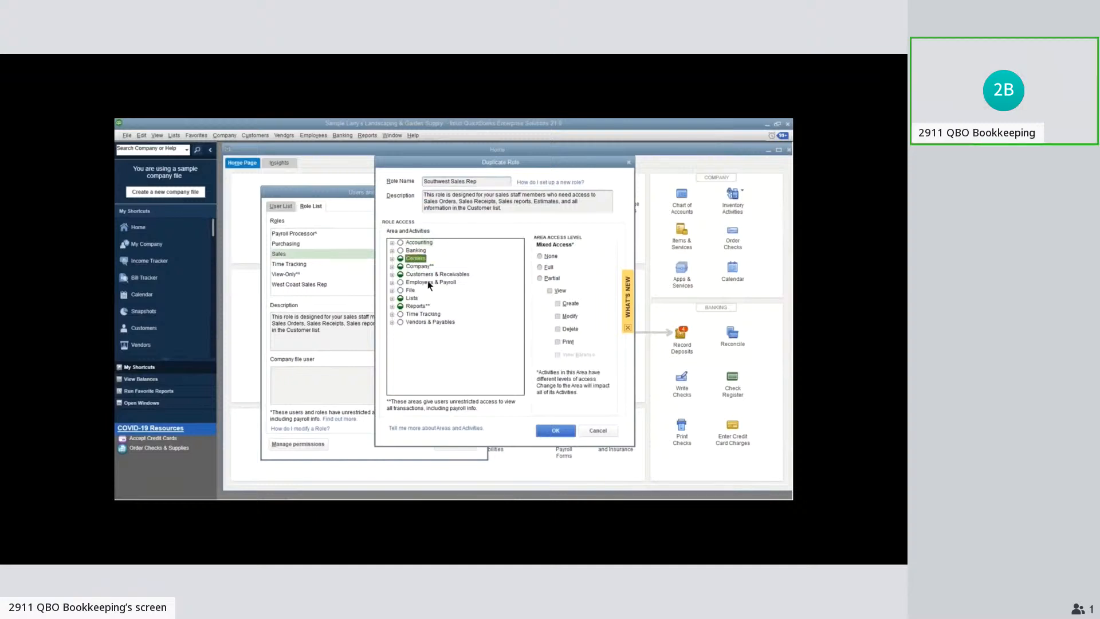
double_click(416, 258)
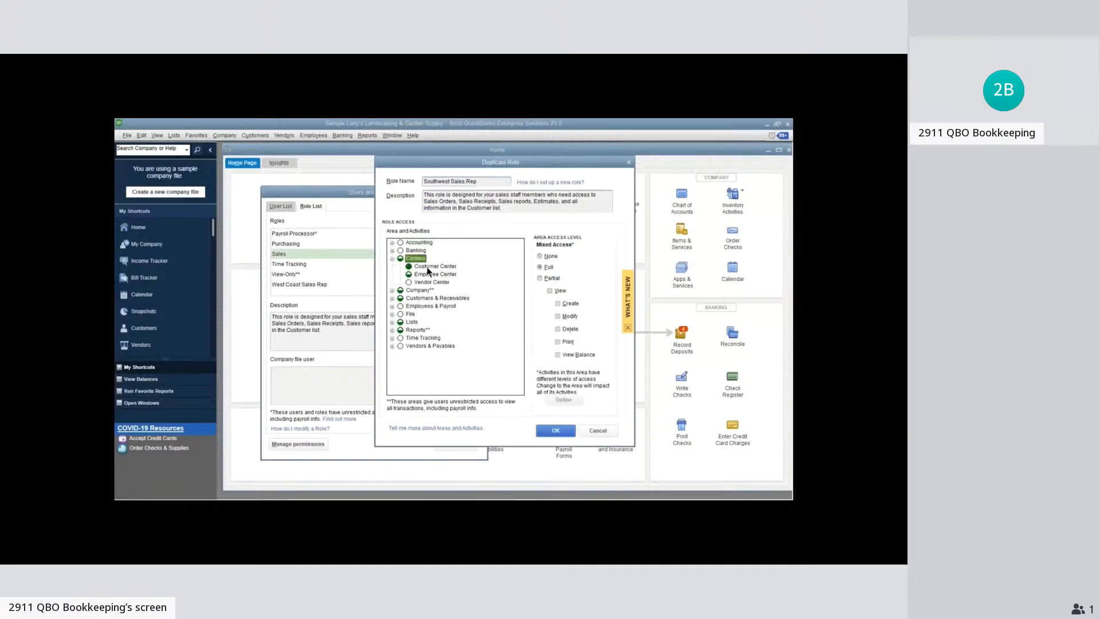
click(429, 266)
click(541, 367)
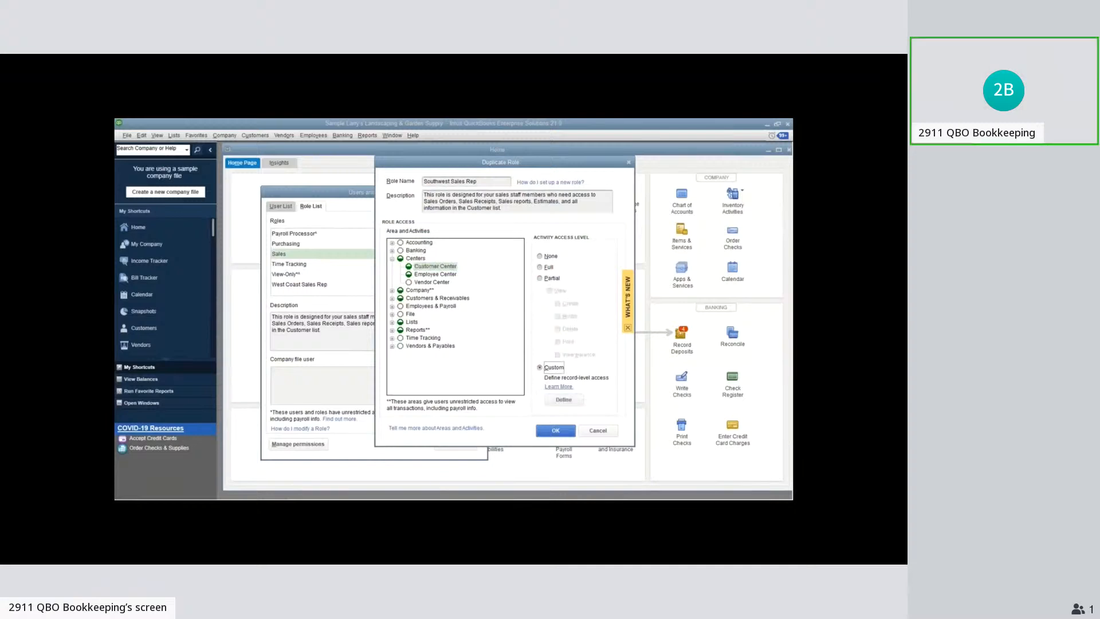
Grant the Southwest Sales Rep role View, Modify, Print and View balance permissions for the Southwest Customers group and save the role
click(559, 431)
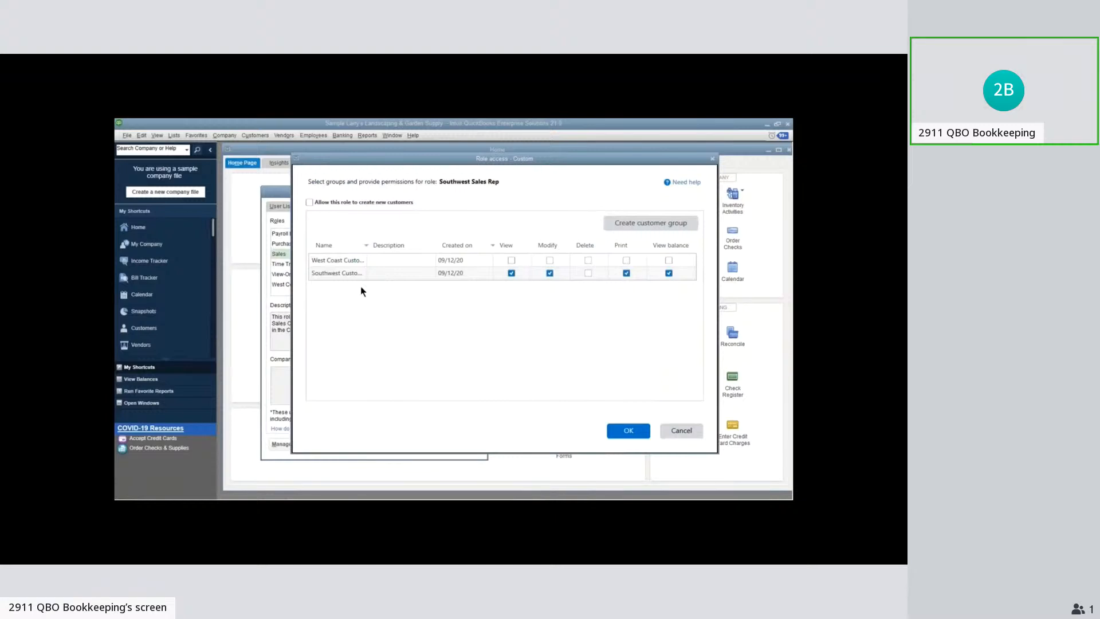
click(630, 431)
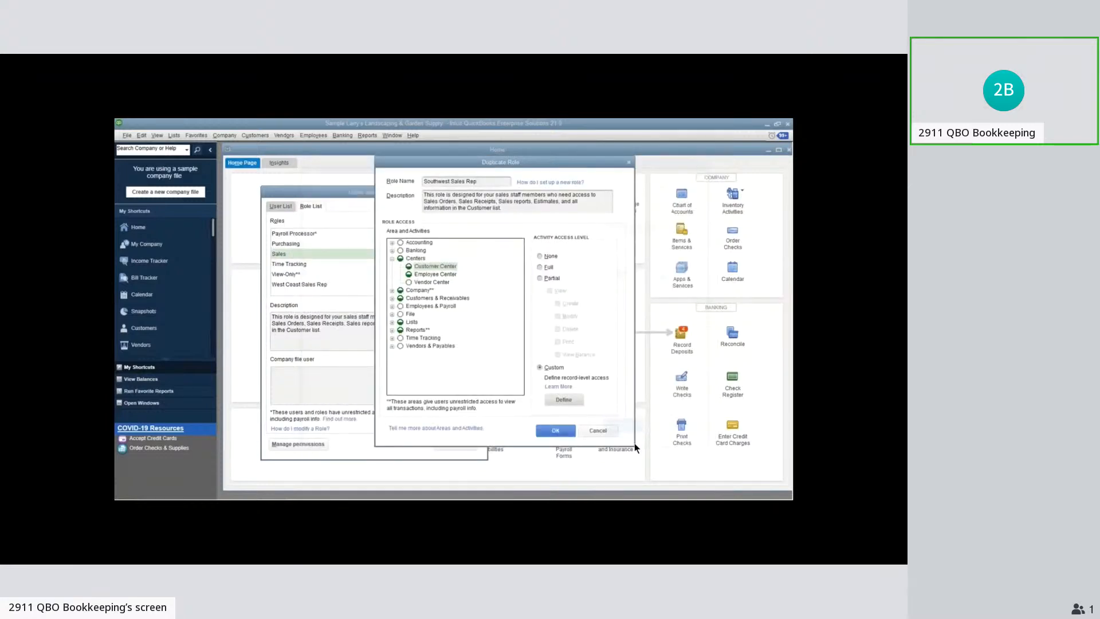
key(Return)
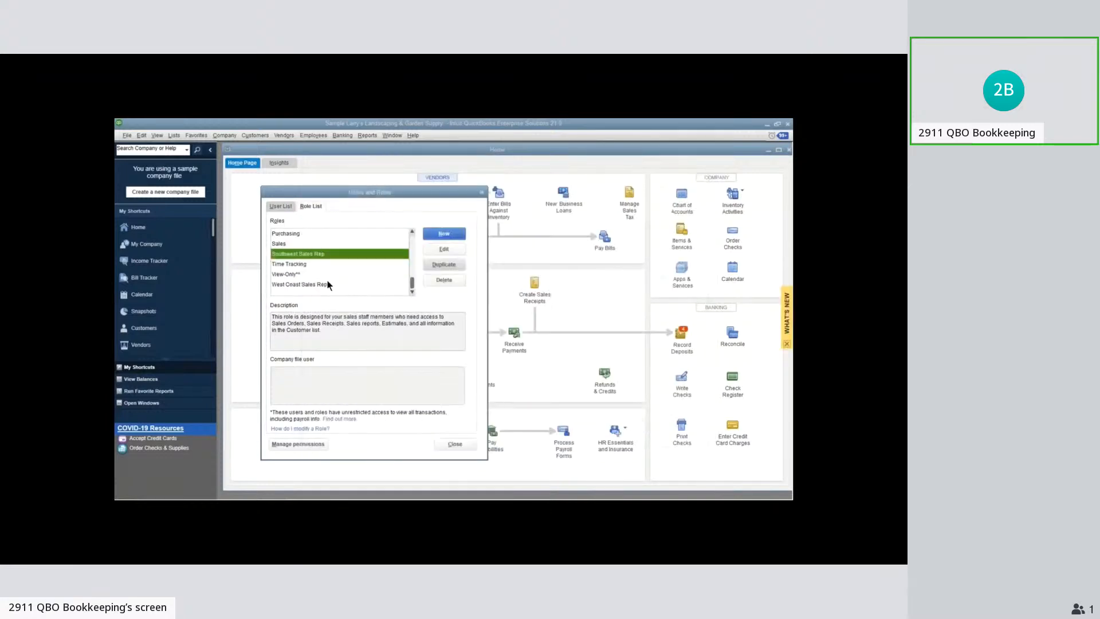
Create a company file user with a user name and confirmed password, and assign the West Coast Sales Rep role
click(285, 207)
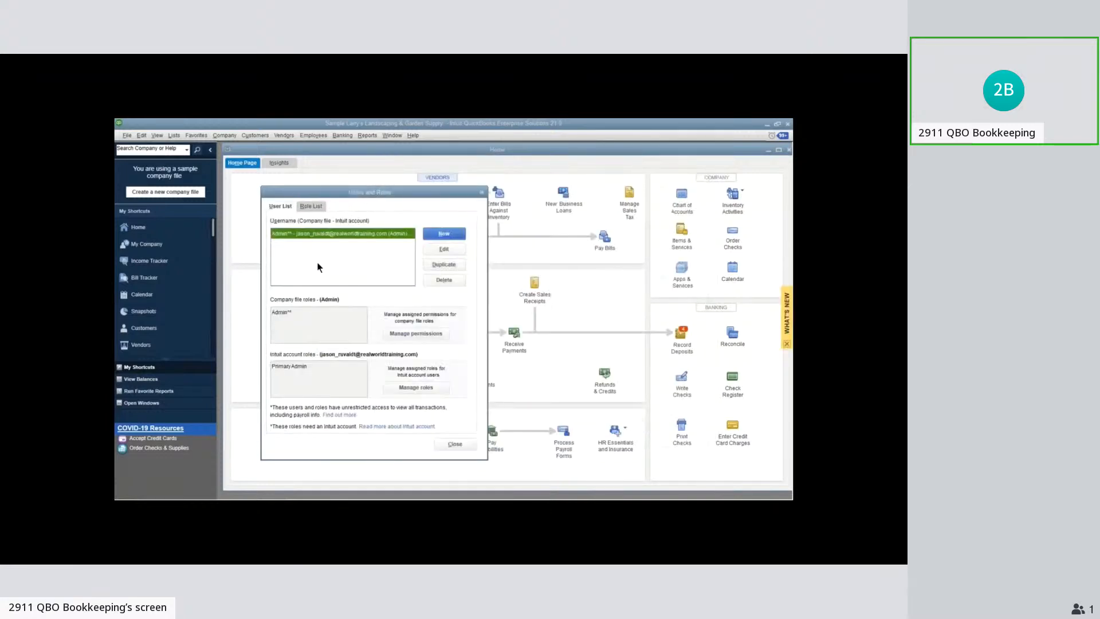
click(459, 235)
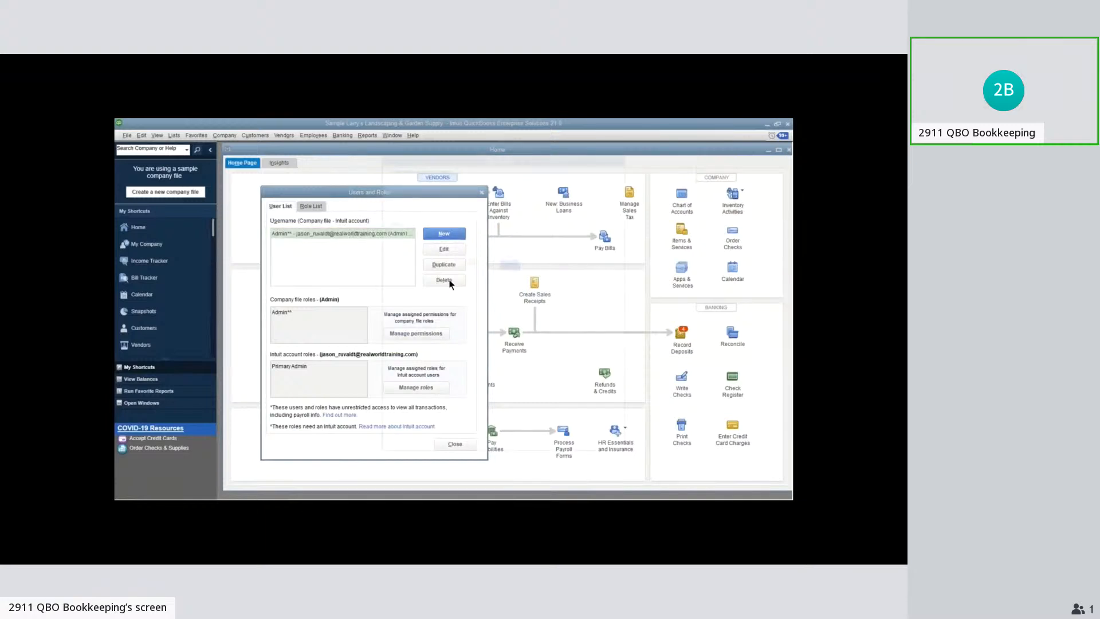
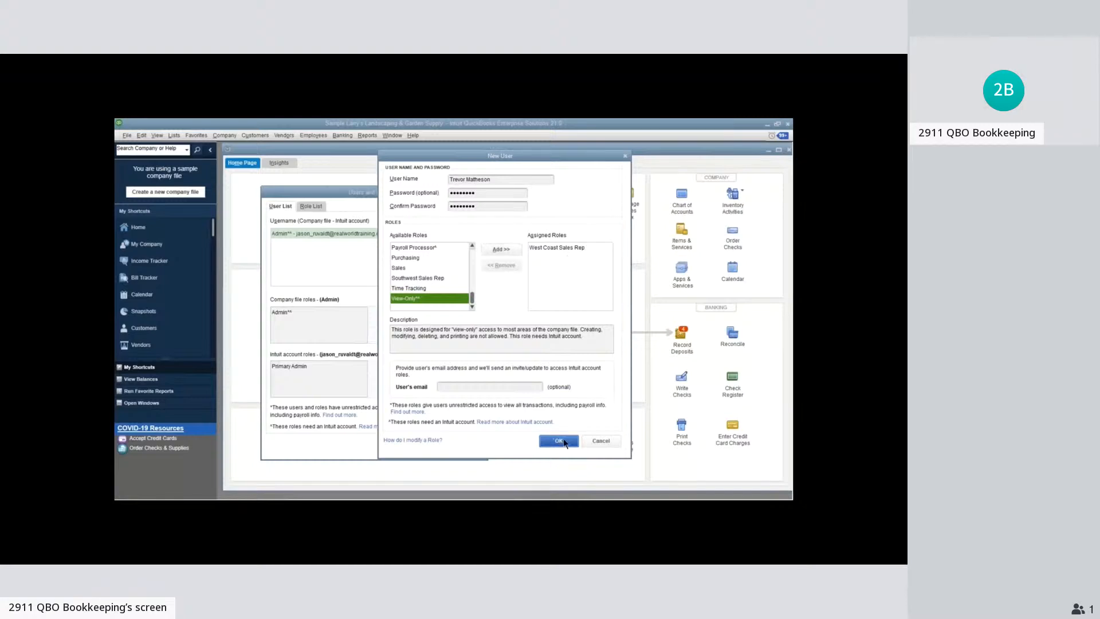
click(559, 441)
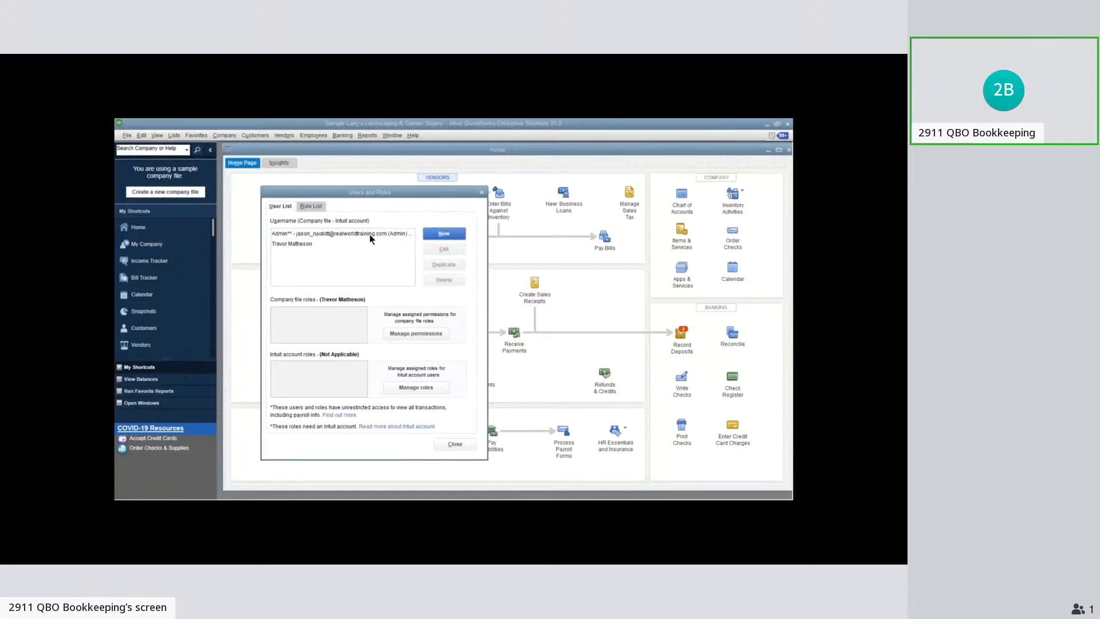
Review the Southwest Sales Rep role's Customer Center and Vendor Center access levels, leaving the role and user setup without changes
click(320, 208)
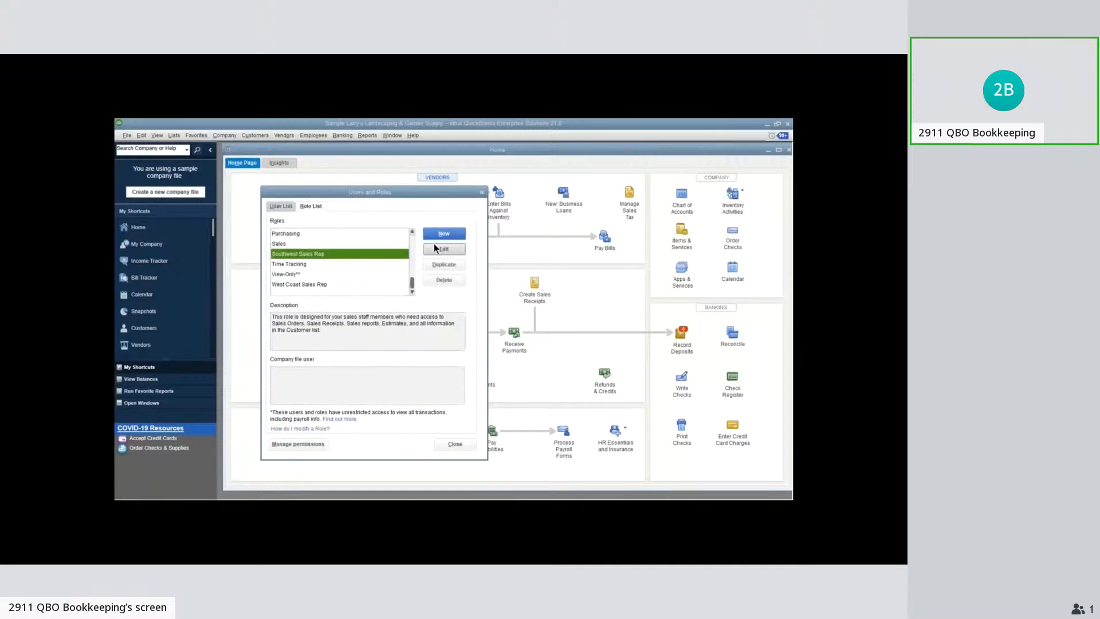
click(434, 245)
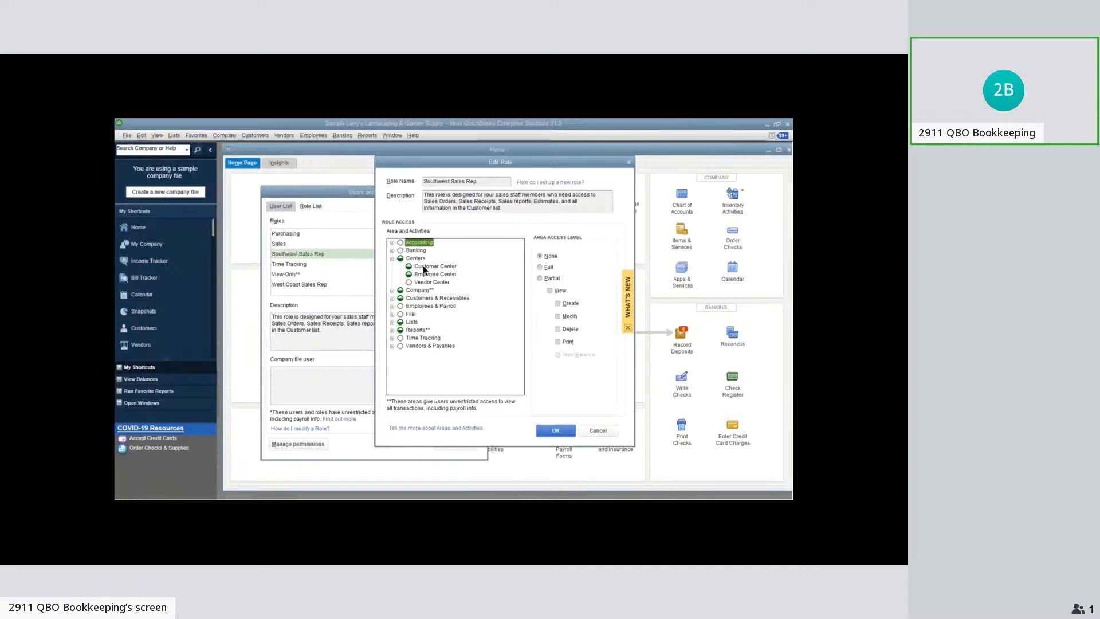
click(425, 267)
click(428, 282)
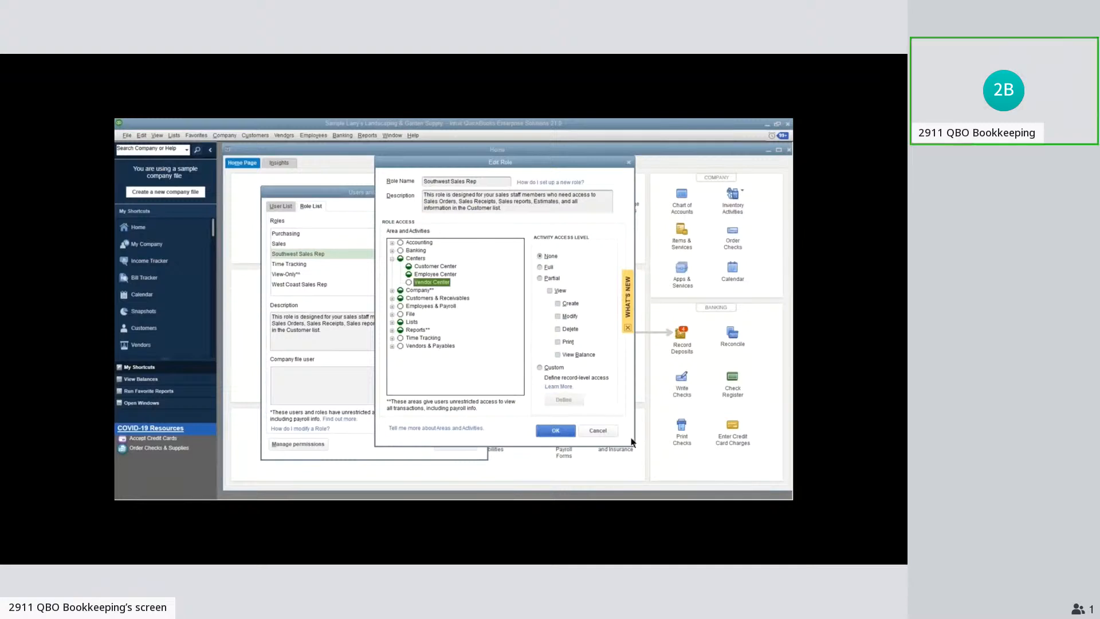
click(612, 432)
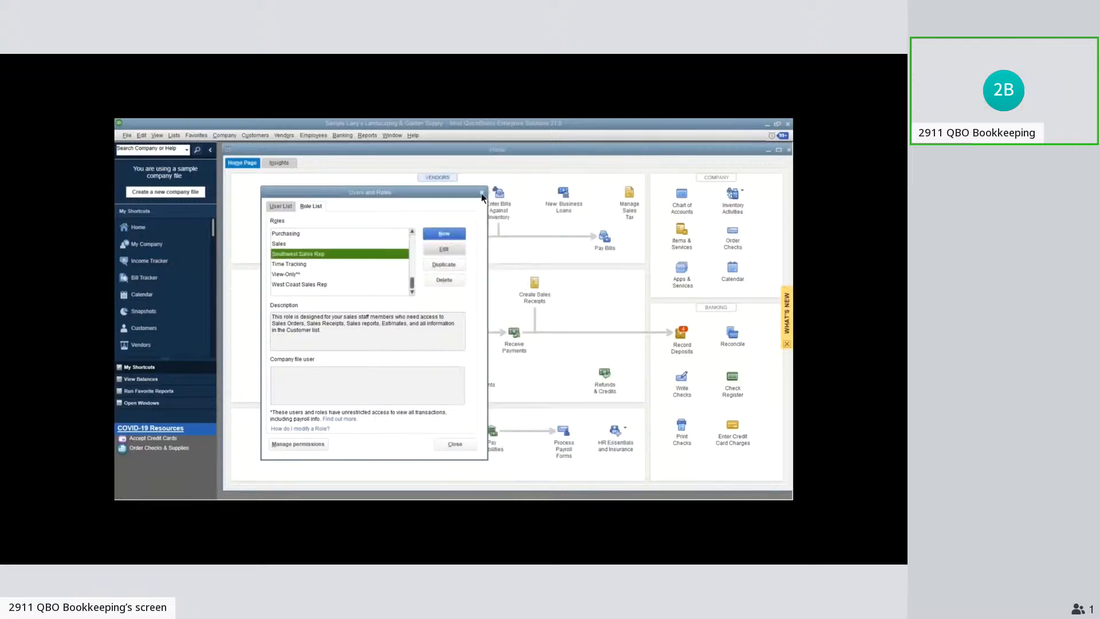
click(481, 193)
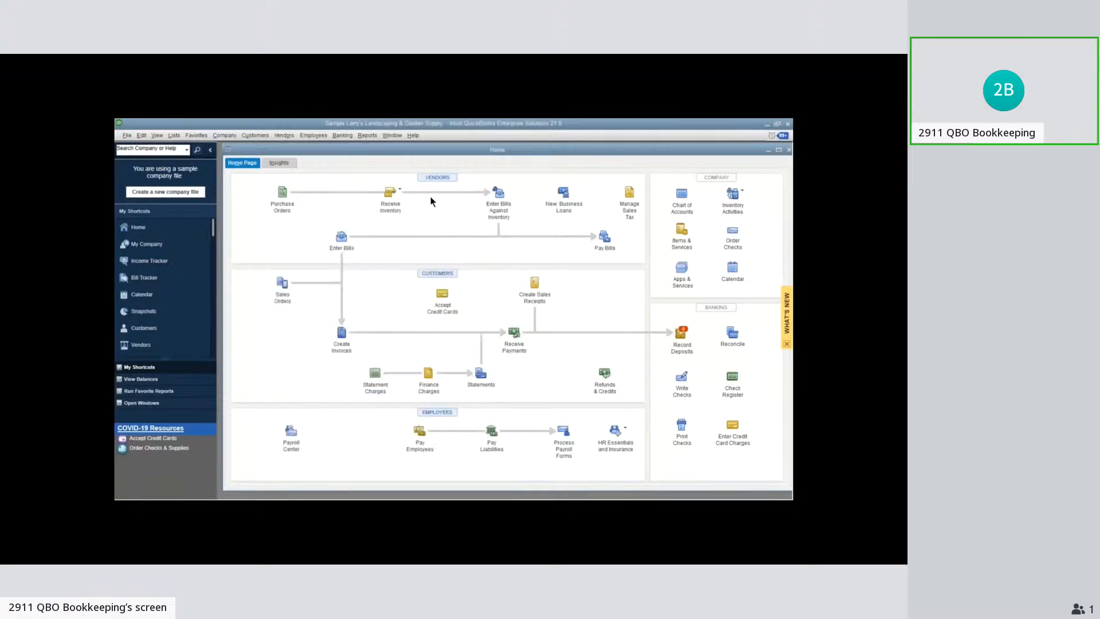
Start a customer group named Customers in Manage Groups, examine the fields available for defining it, and cancel its creation
click(174, 136)
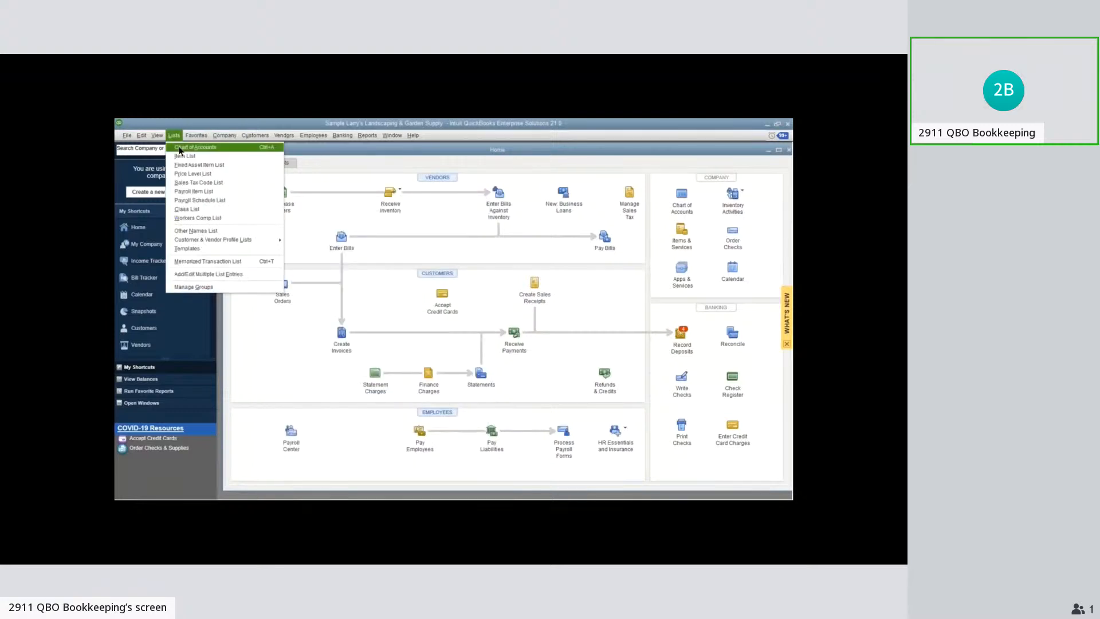
click(225, 287)
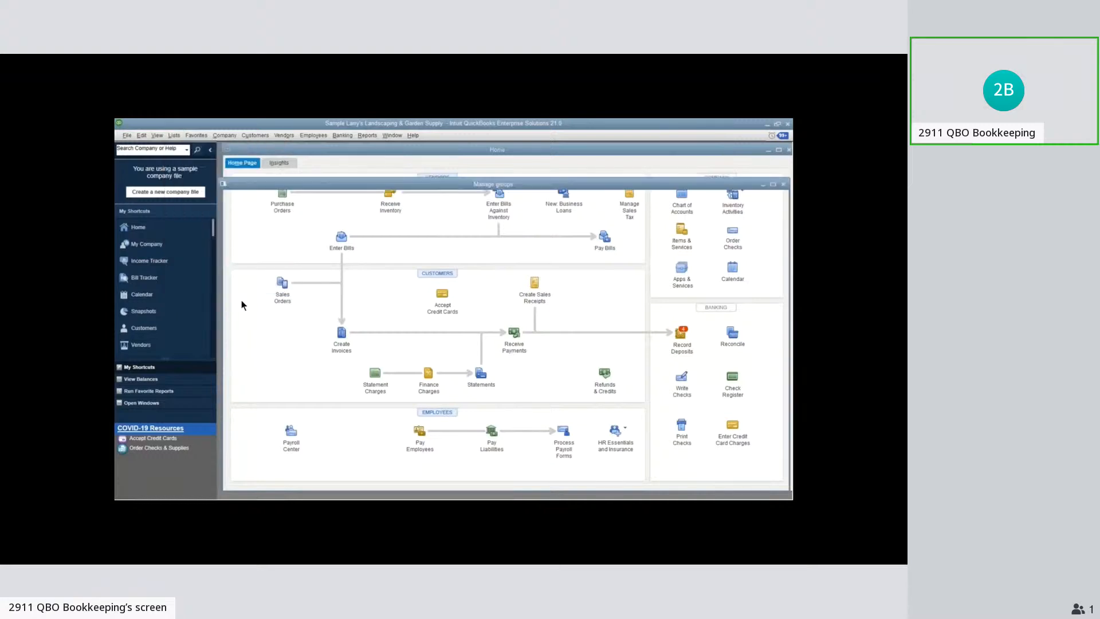
click(687, 234)
text(Customers)
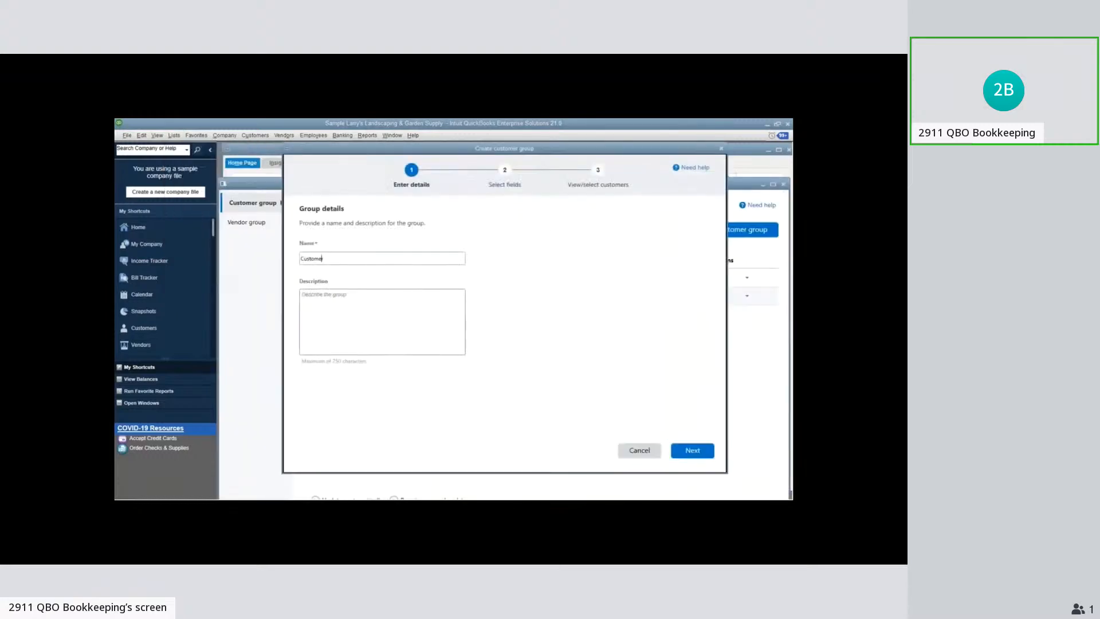
click(692, 452)
click(372, 271)
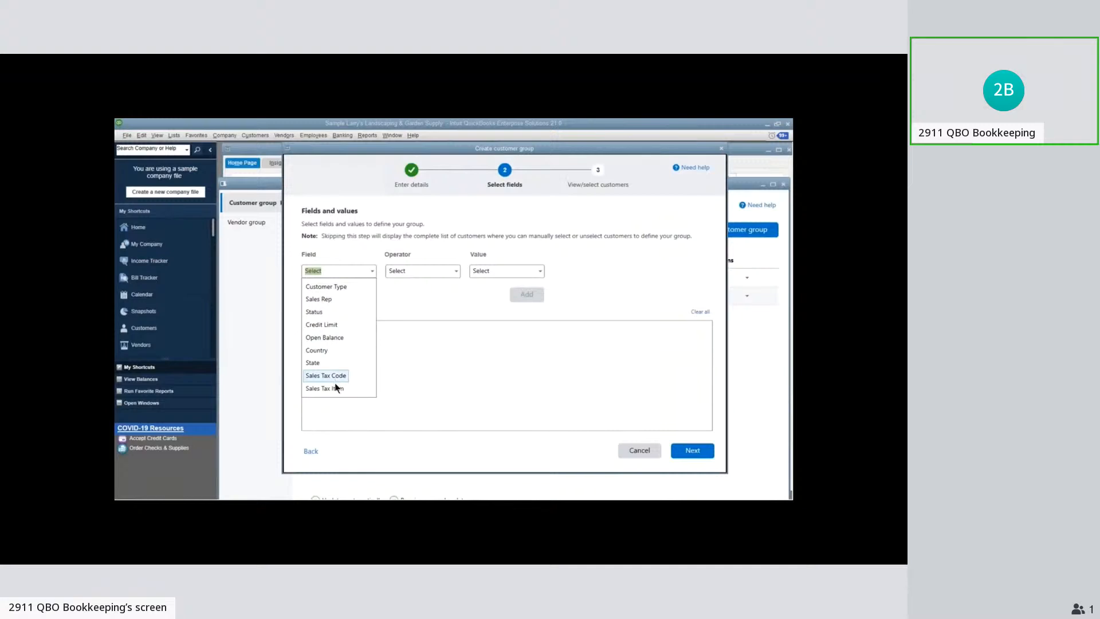
click(434, 390)
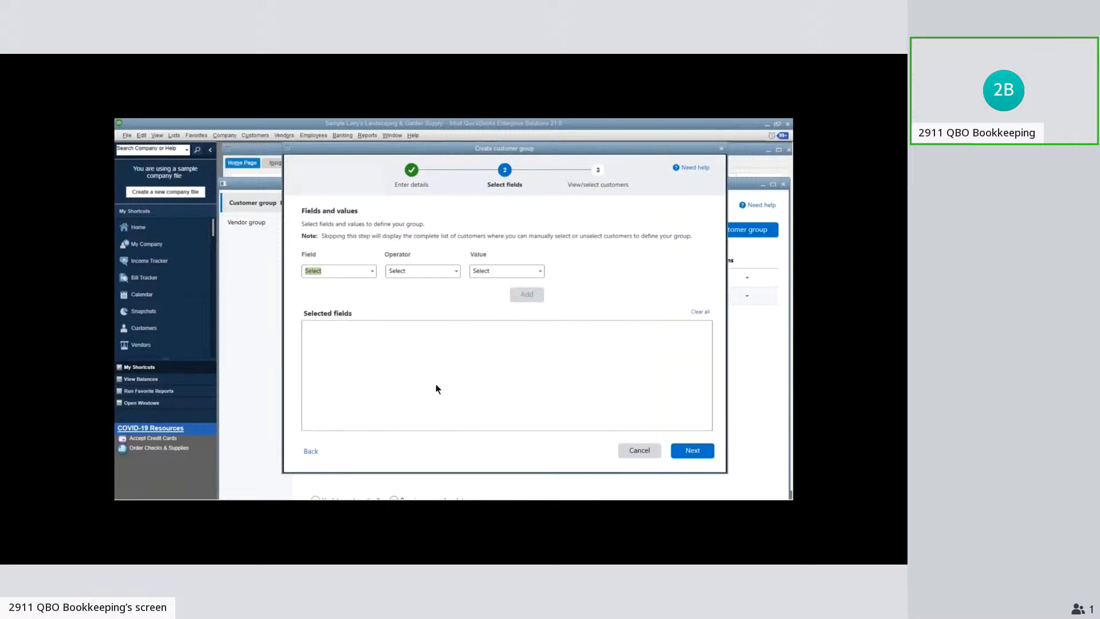
click(721, 148)
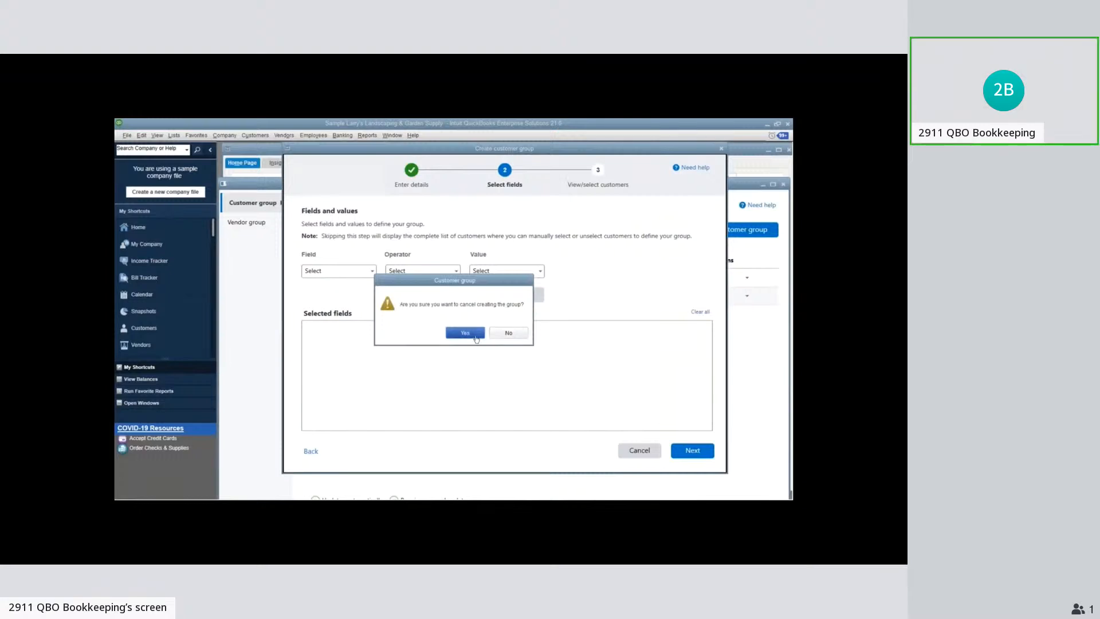
click(475, 338)
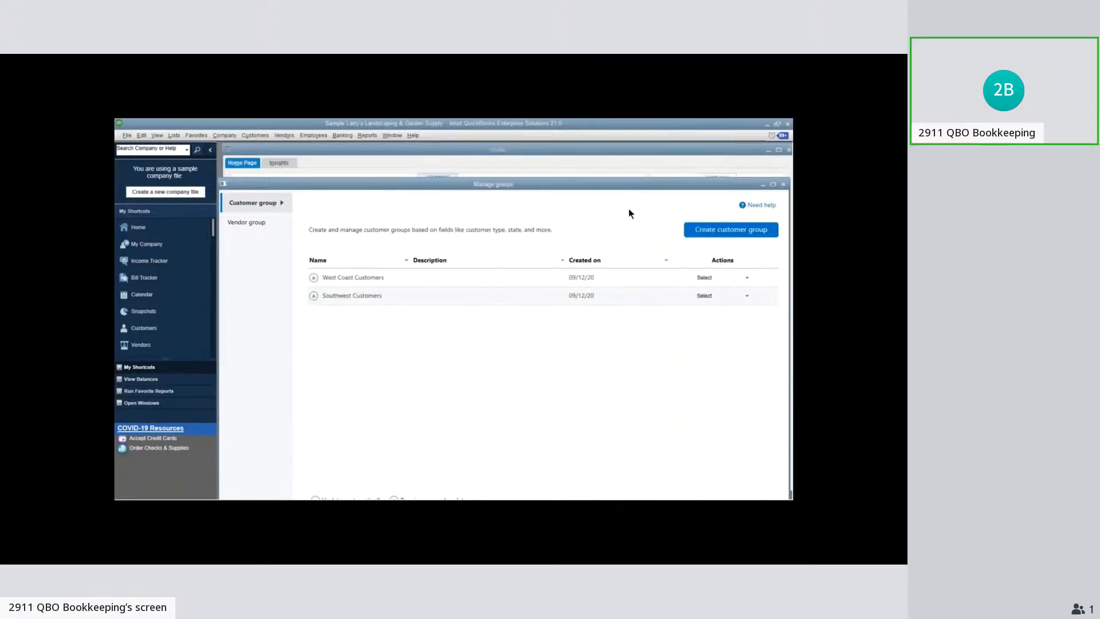
Start a vendor group named Vendor and bring up the fields available for defining it
drag(627, 187, 634, 187)
key(Escape)
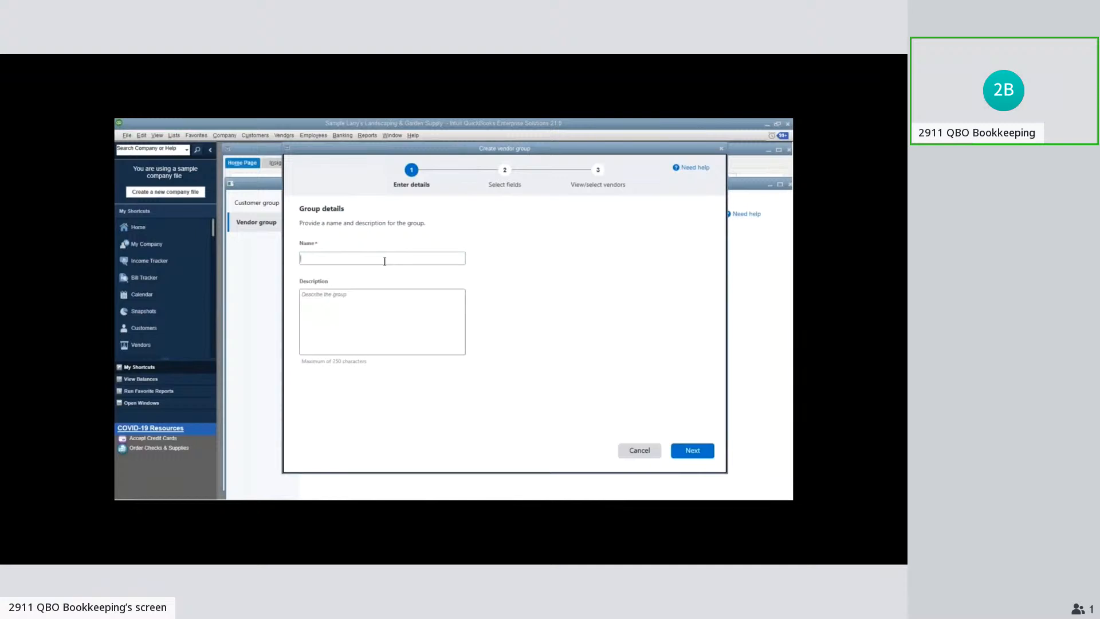
text(Vendor)
click(693, 450)
click(371, 271)
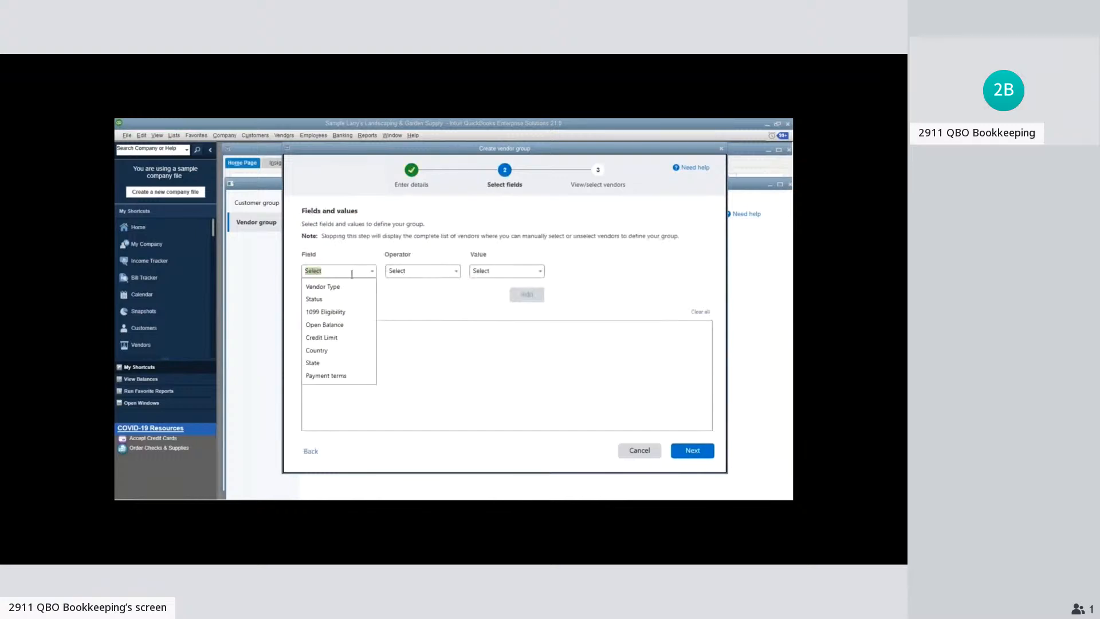
Define the vendor group criterion as 1099 Eligibility Equals Yes
click(338, 313)
click(458, 271)
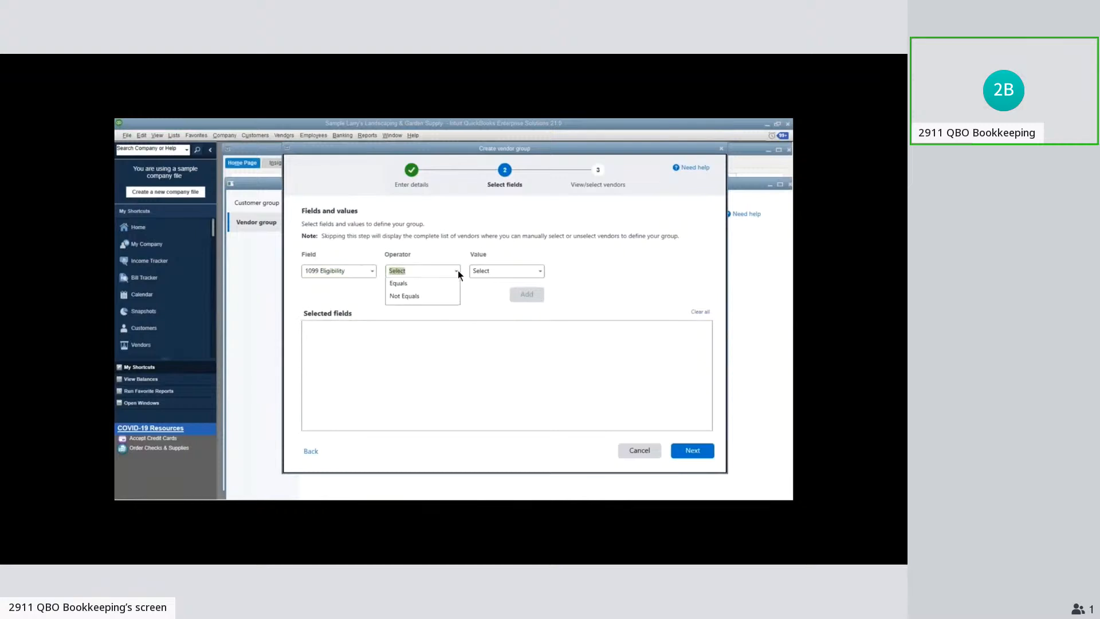
click(399, 283)
click(541, 271)
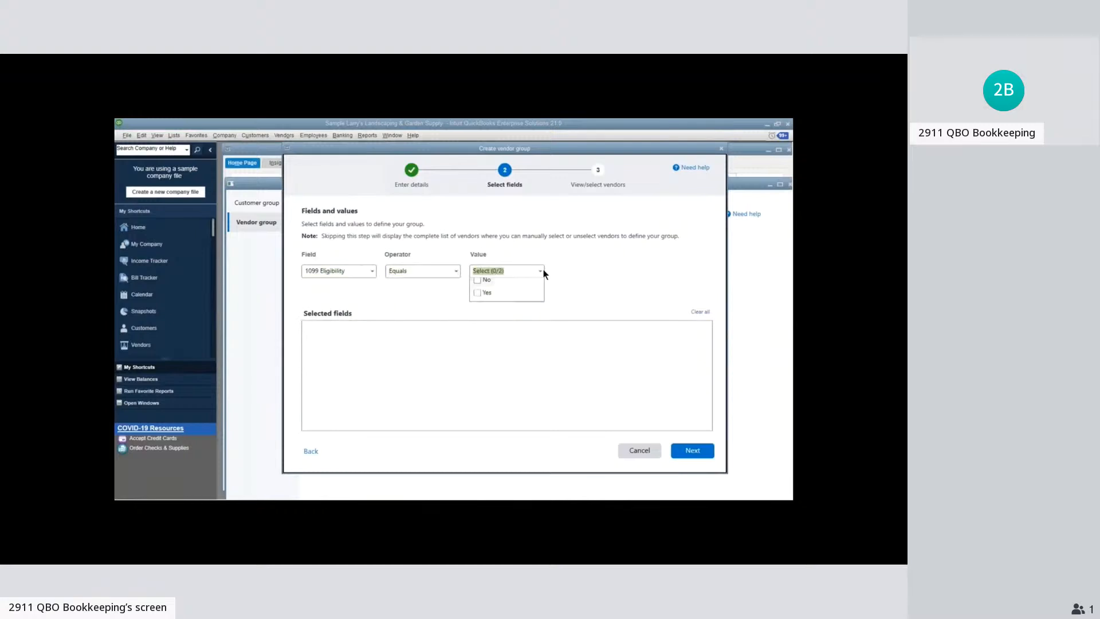
click(479, 293)
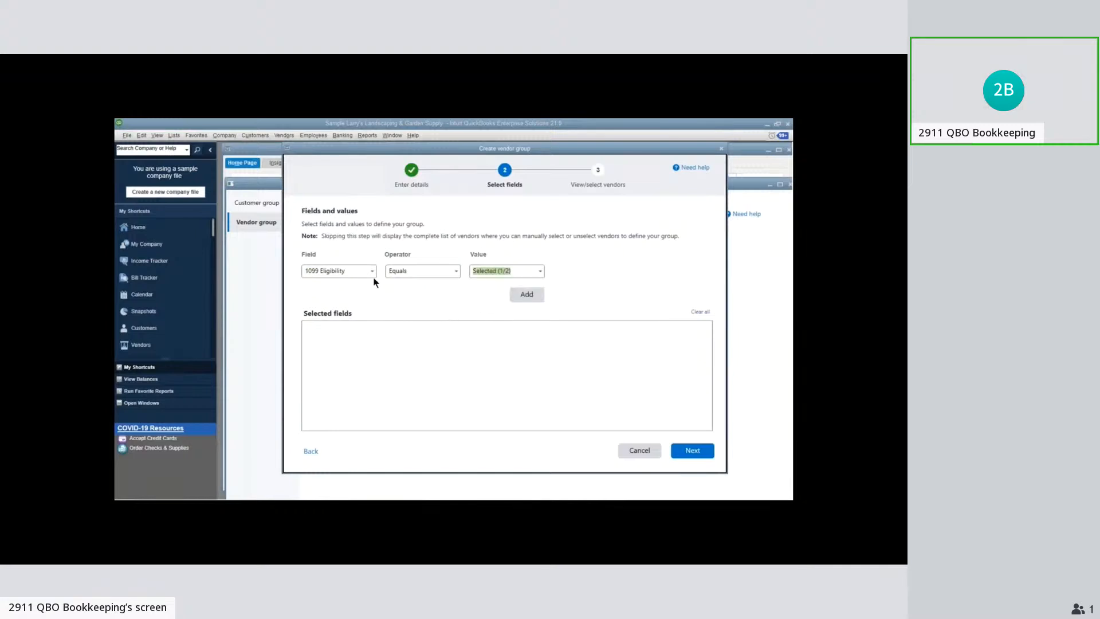
click(540, 271)
Switch the vendor group's criterion field to Vendor Type, check its value options, and cancel creating the group
click(374, 269)
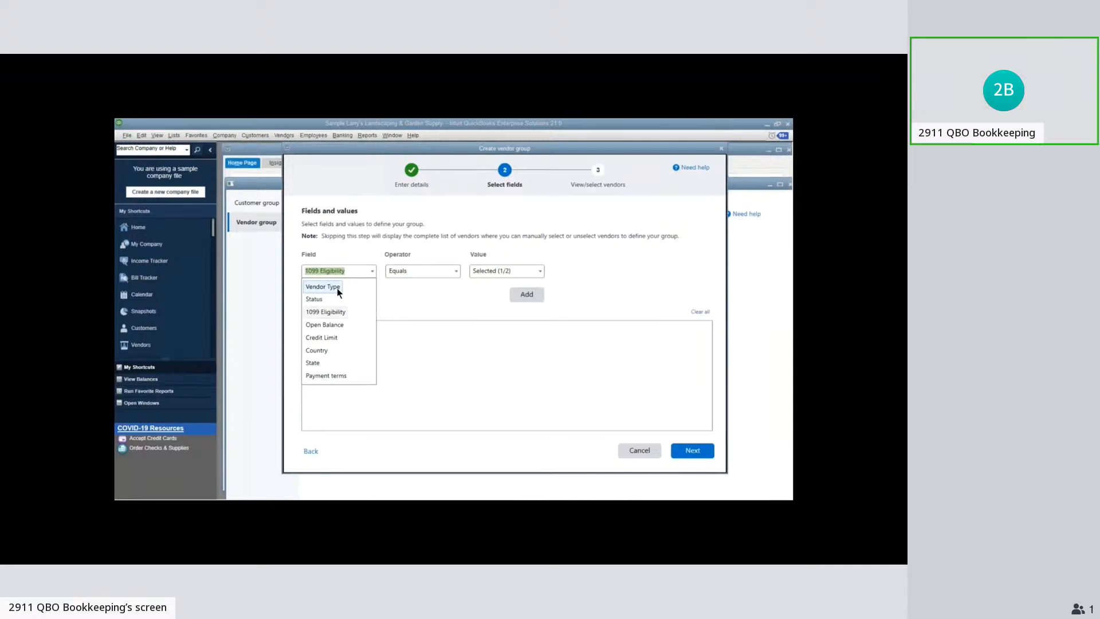
click(337, 288)
click(542, 273)
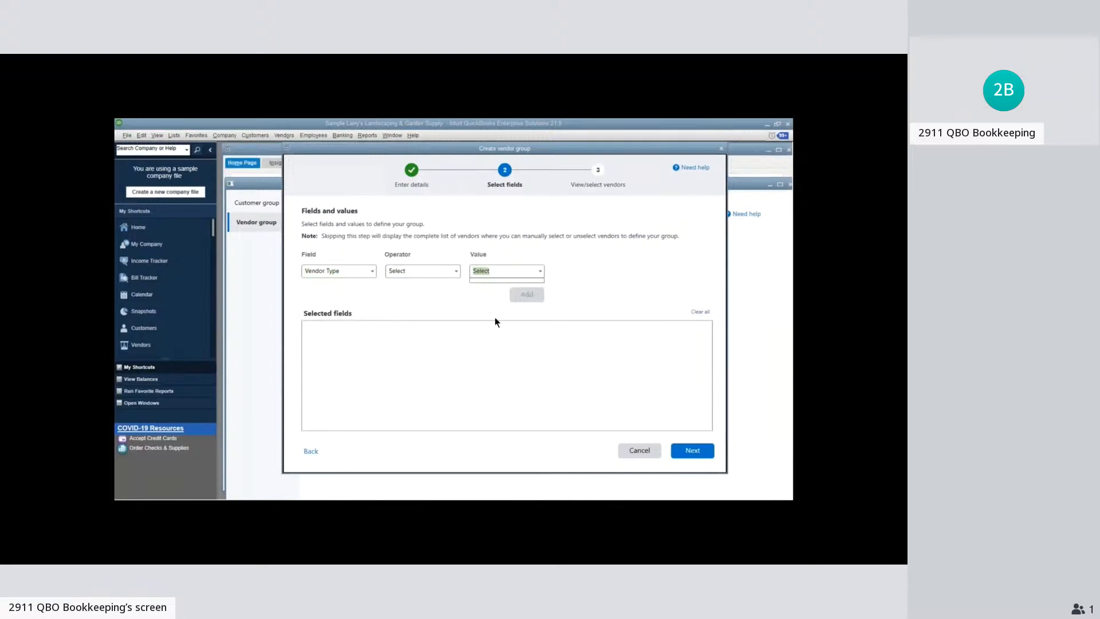
click(497, 300)
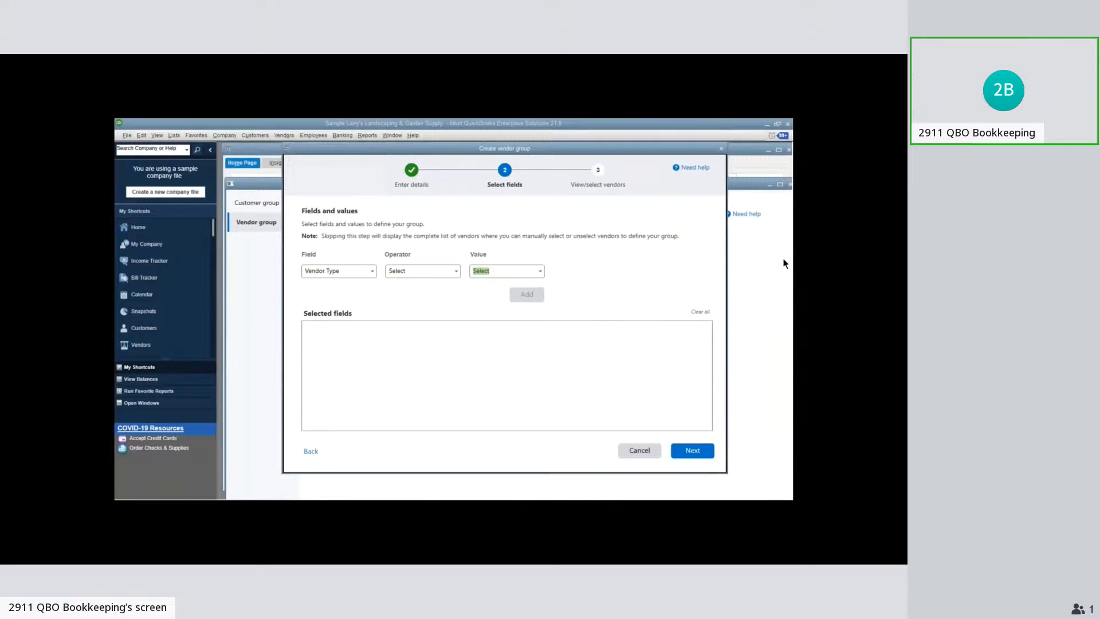
click(410, 373)
click(303, 274)
click(527, 271)
click(684, 266)
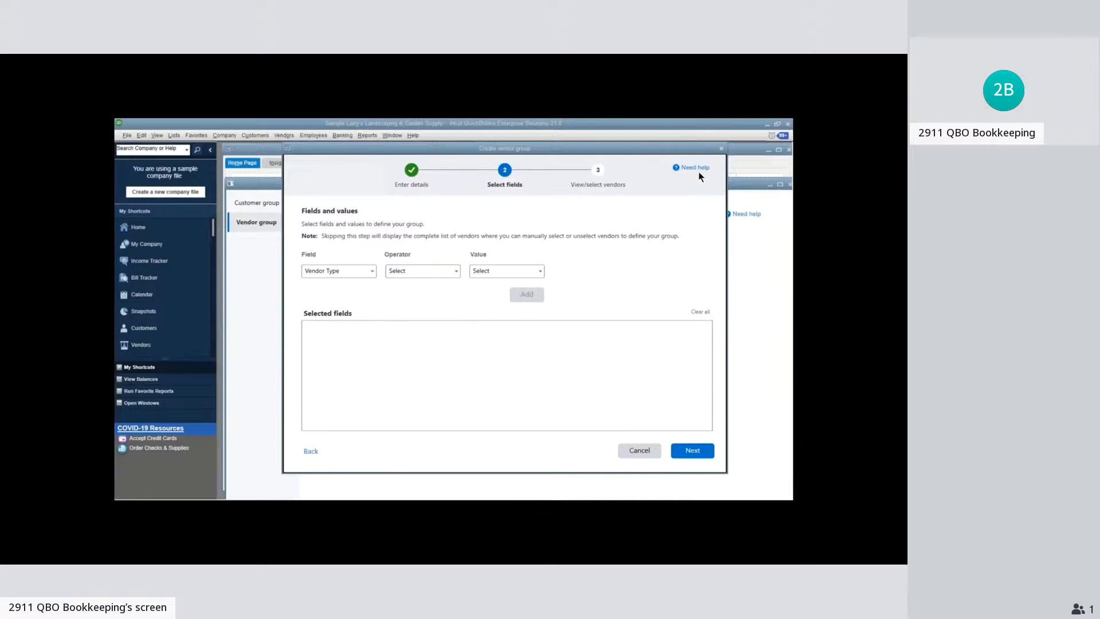
click(721, 150)
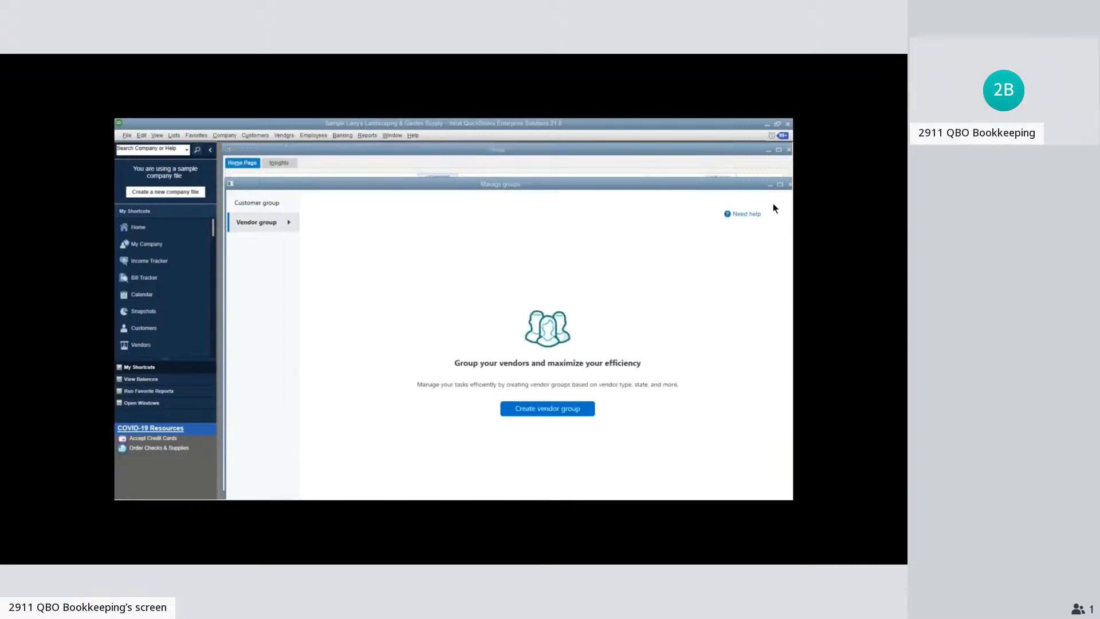
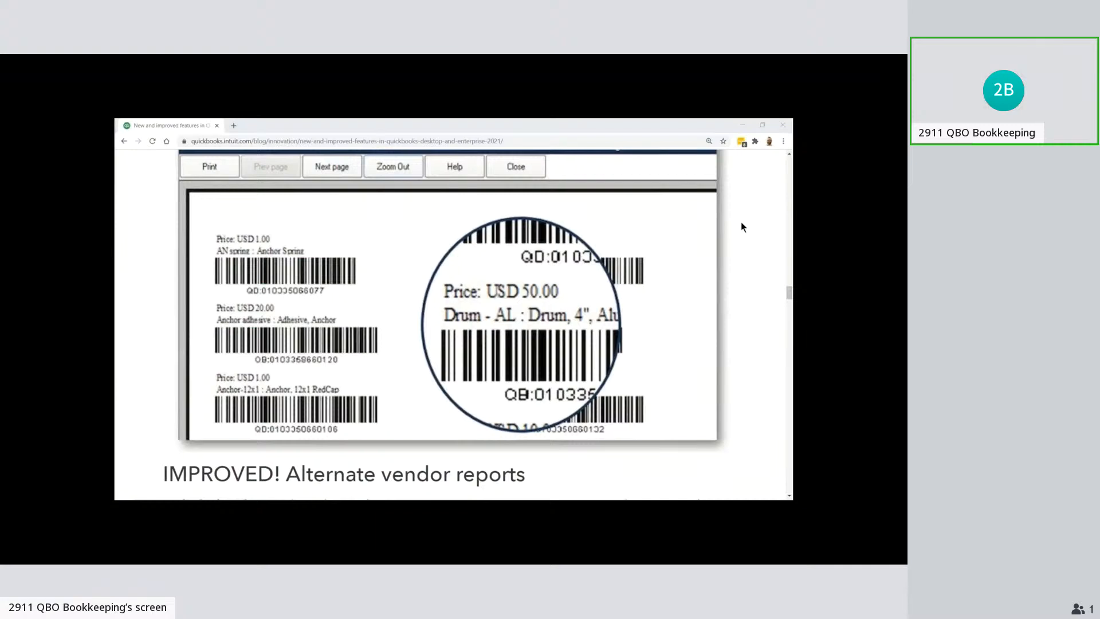
Switch from the new-features article to QuickBooks Enterprise, bring up Manage Groups, and reposition its window so the whole customer group list area fits
scroll(739, 222, down, 10)
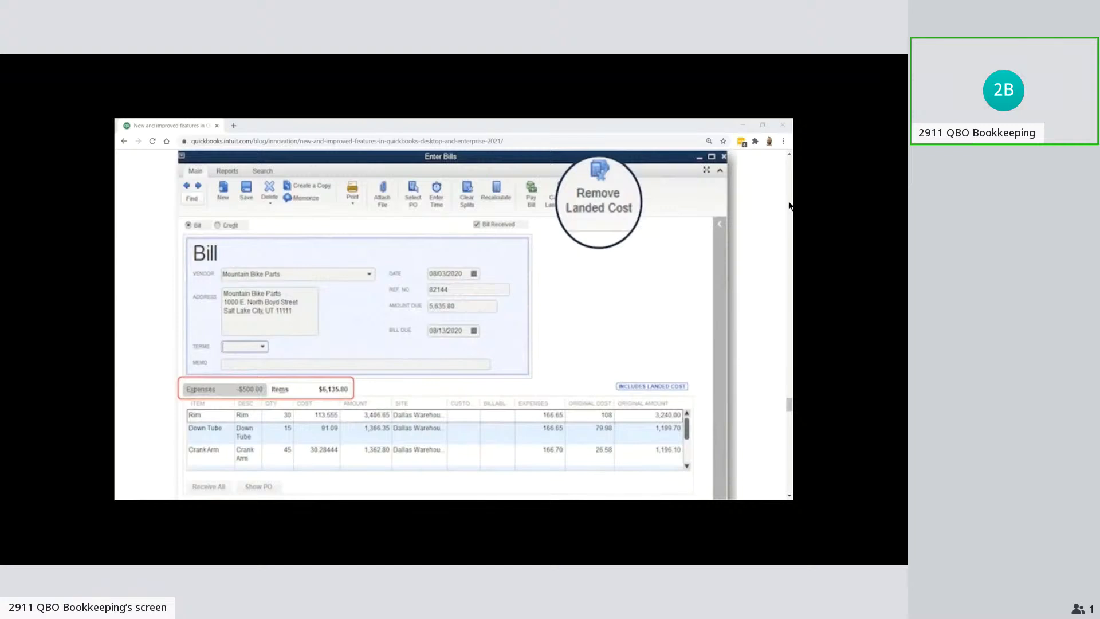
key(alt+Tab)
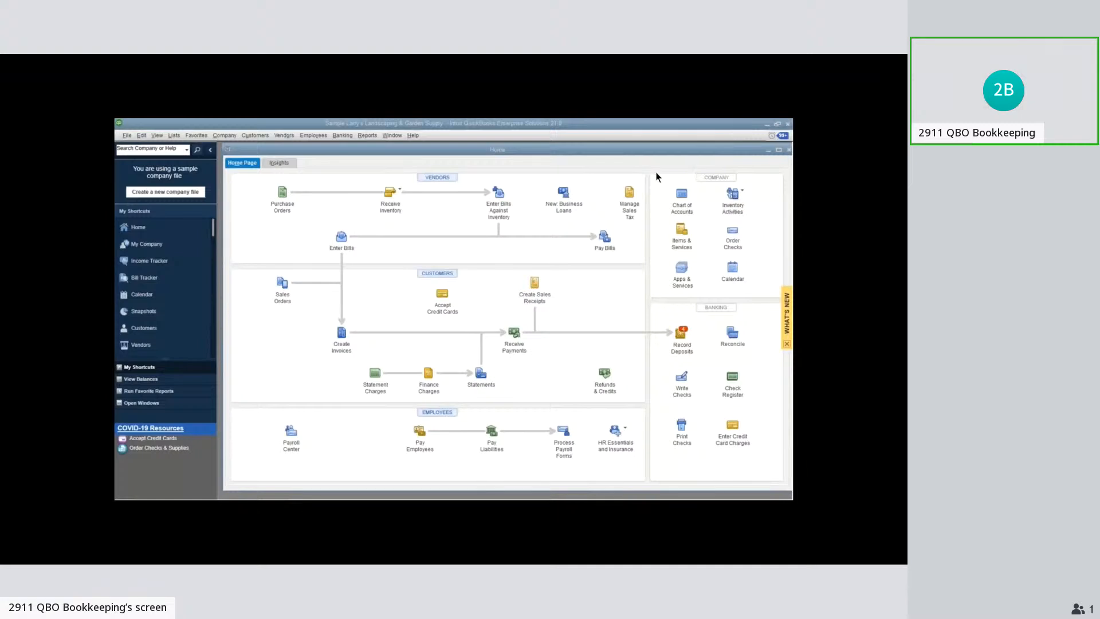
click(181, 137)
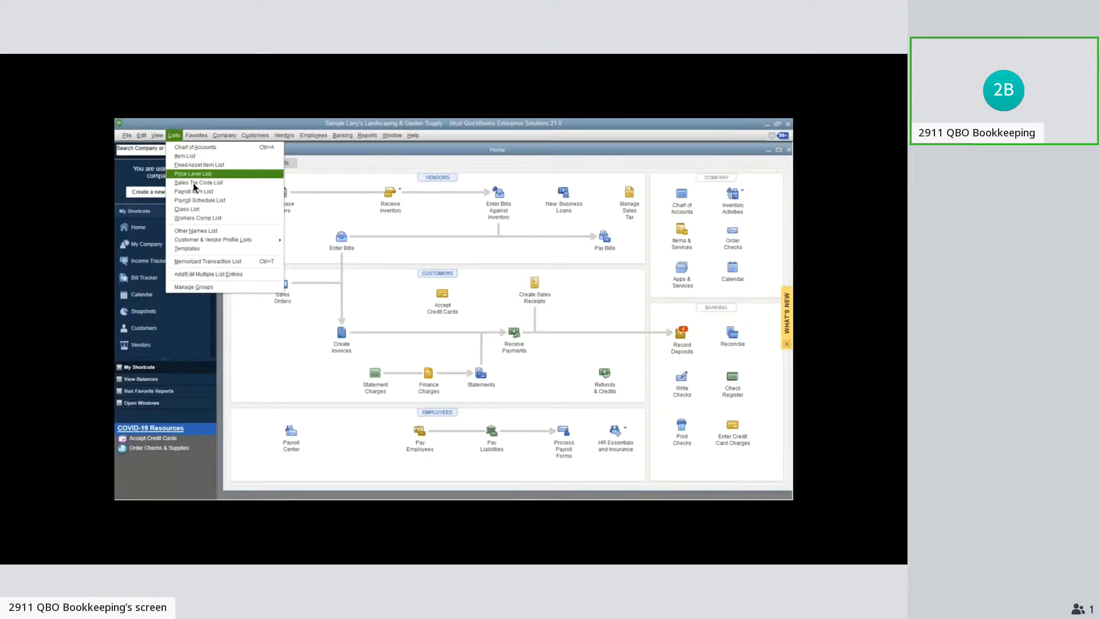
click(216, 288)
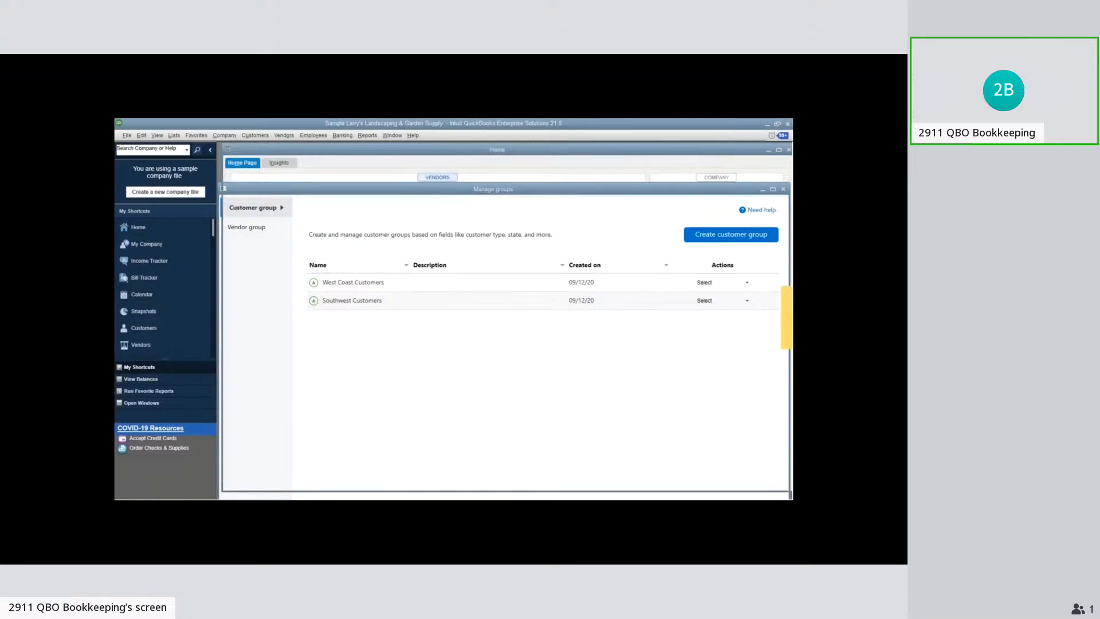
click(420, 497)
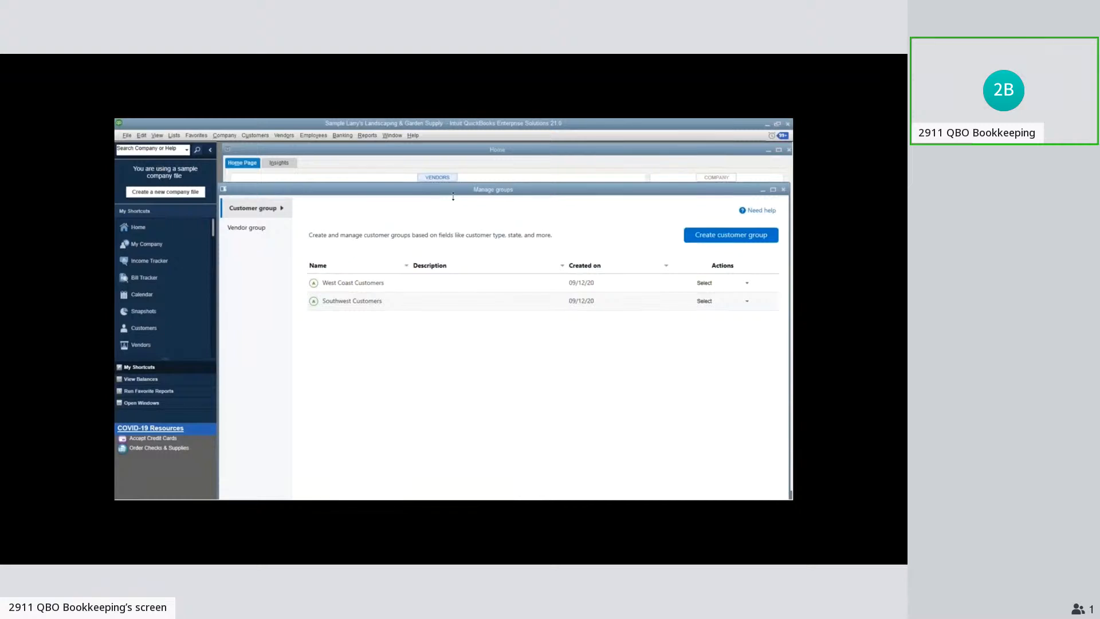
mouse_move(452, 197)
mouse_down()
mouse_move(454, 240)
mouse_move(465, 179)
mouse_up()
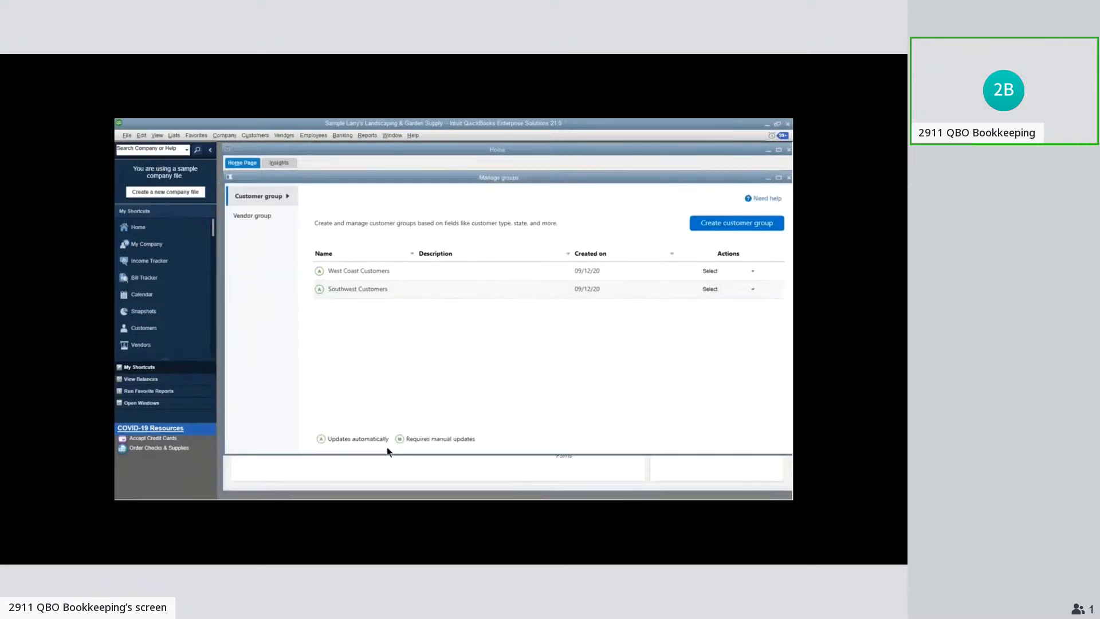